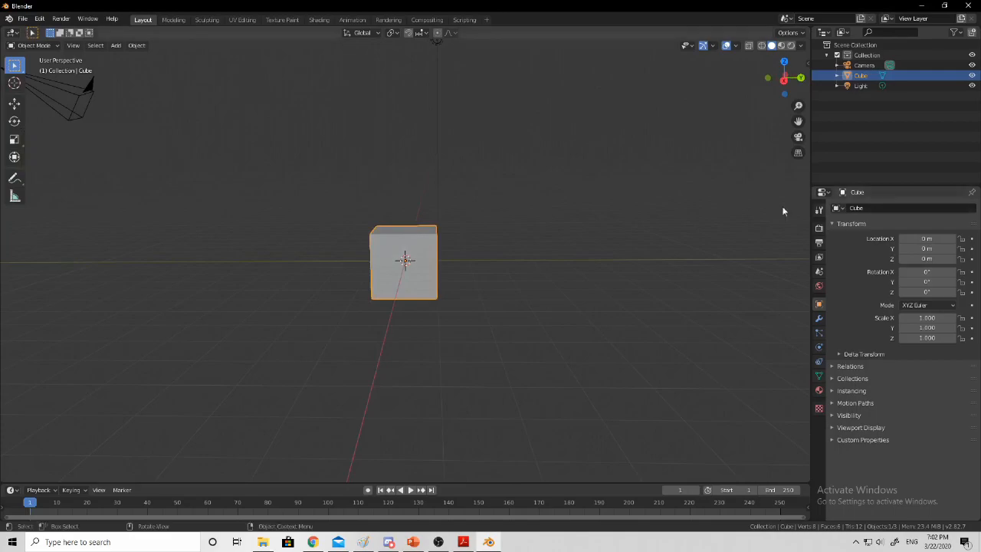
Examine the default cube and its surroundings from several angles and distances
{"action": "middle_click_drag", "start_coordinate": [320, 165], "coordinate": [491, 202]}
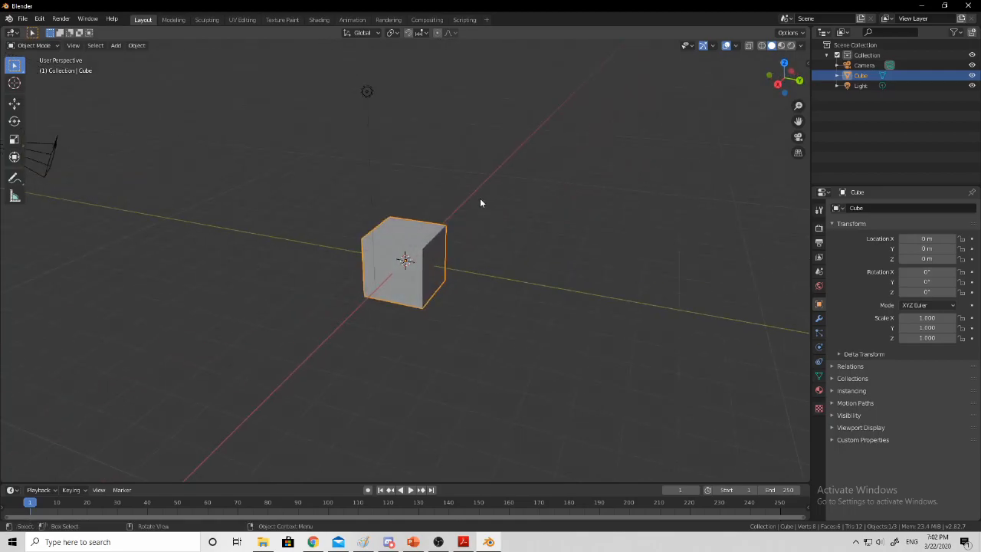
{"action": "middle_click_drag", "start_coordinate": [397, 197], "coordinate": [515, 192], "text": "shift"}
{"action": "scroll", "coordinate": [523, 182], "scroll_direction": "up", "scroll_amount": 1}
{"action": "scroll", "coordinate": [521, 234], "scroll_direction": "down", "scroll_amount": 1}
{"action": "middle_click_drag", "start_coordinate": [521, 233], "coordinate": [510, 216], "text": "shift"}
{"action": "scroll", "coordinate": [490, 238], "scroll_direction": "up", "scroll_amount": 1}
{"action": "scroll", "coordinate": [478, 252], "scroll_direction": "down", "scroll_amount": 1}
{"action": "mouse_move", "coordinate": [477, 252]}
{"action": "middle_mouse_down"}
{"action": "mouse_move", "coordinate": [483, 245]}
{"action": "mouse_move", "coordinate": [466, 240]}
{"action": "middle_mouse_up"}
{"action": "scroll", "coordinate": [455, 232], "scroll_direction": "up", "scroll_amount": 1}
{"action": "scroll", "coordinate": [460, 219], "scroll_direction": "down", "scroll_amount": 1}
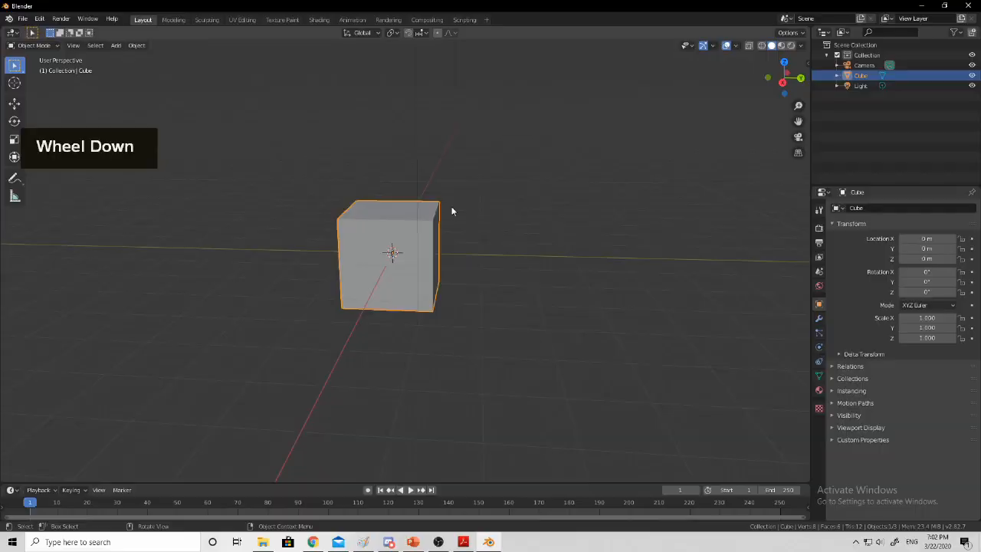
{"action": "middle_click_drag", "start_coordinate": [452, 210], "coordinate": [494, 253]}
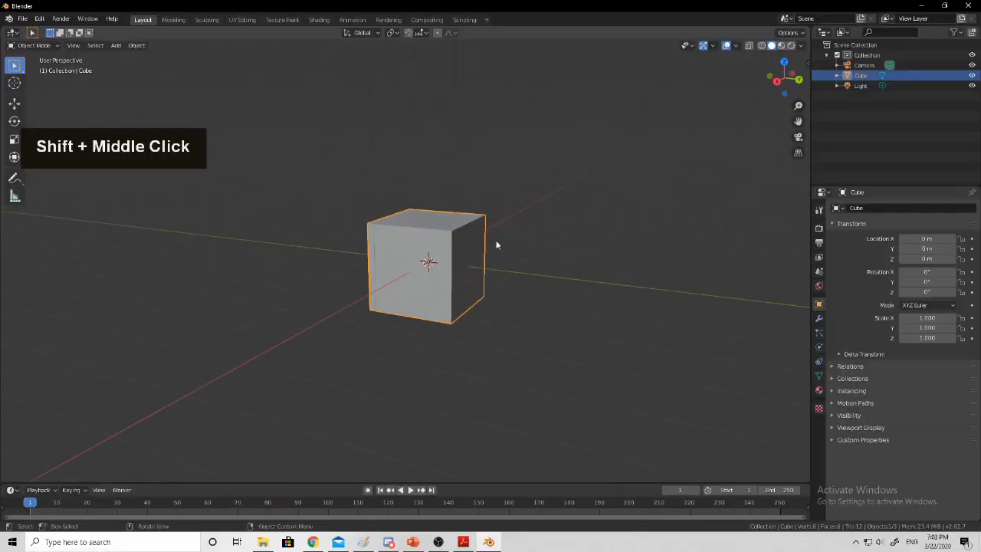
{"action": "middle_click_drag", "start_coordinate": [542, 231], "coordinate": [574, 230]}
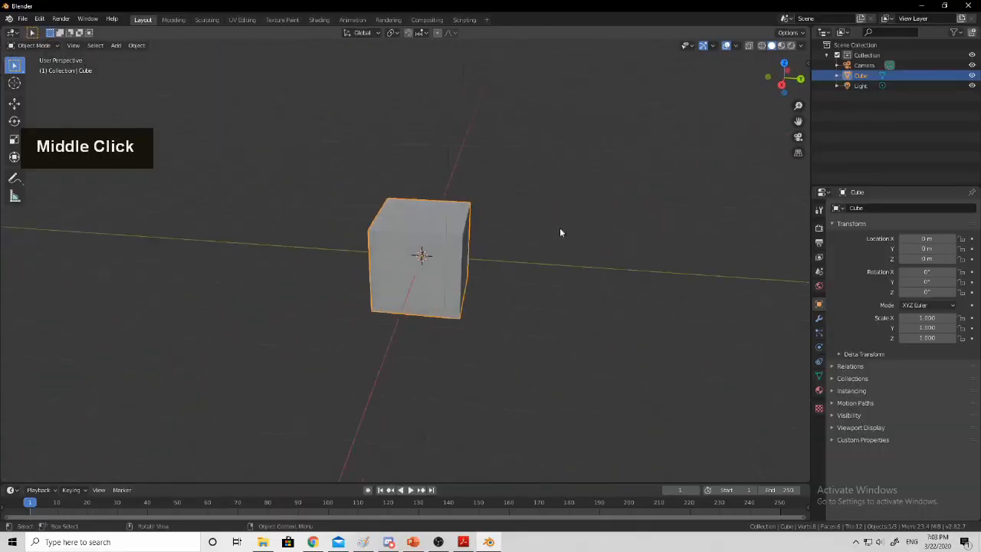
{"action": "scroll", "coordinate": [517, 188], "scroll_direction": "down", "scroll_amount": 1}
{"action": "scroll", "coordinate": [516, 188], "scroll_direction": "down", "scroll_amount": 2}
{"action": "middle_click_drag", "start_coordinate": [488, 210], "coordinate": [361, 182]}
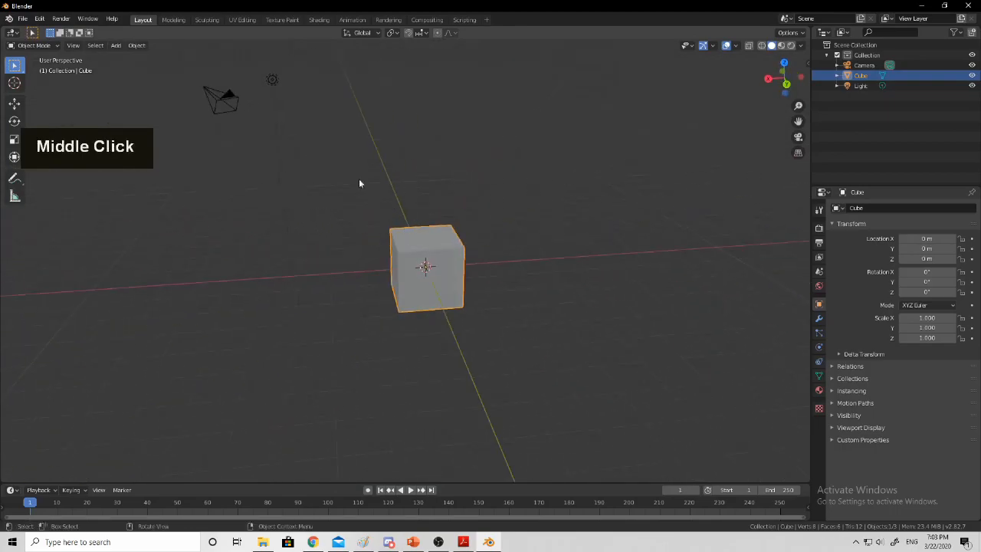
Select the camera, the light and the cube in turn and inspect the three default objects from different angles
{"action": "left_click", "coordinate": [220, 102]}
{"action": "middle_click_drag", "start_coordinate": [220, 102], "coordinate": [365, 163]}
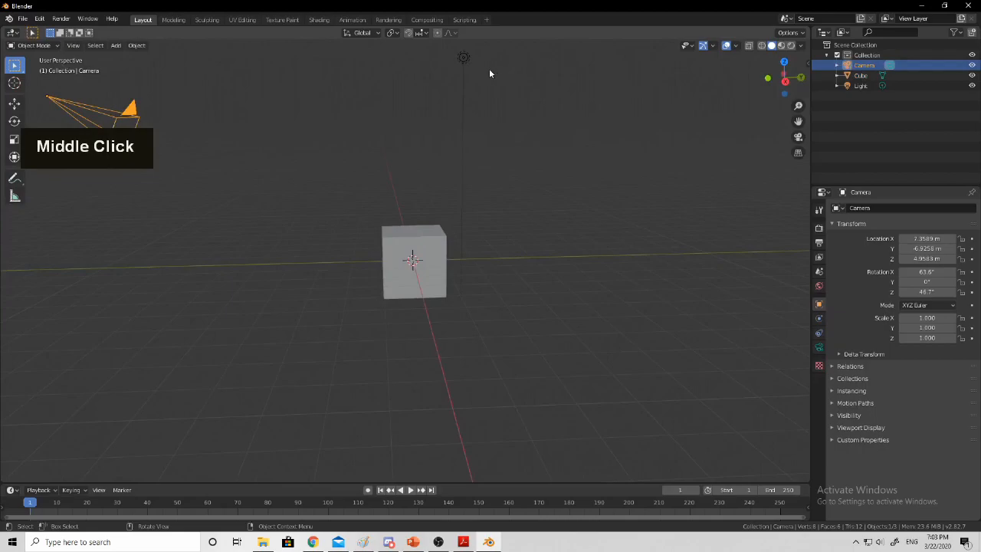
{"action": "left_click", "coordinate": [464, 59]}
{"action": "middle_click_drag", "start_coordinate": [465, 63], "coordinate": [492, 134]}
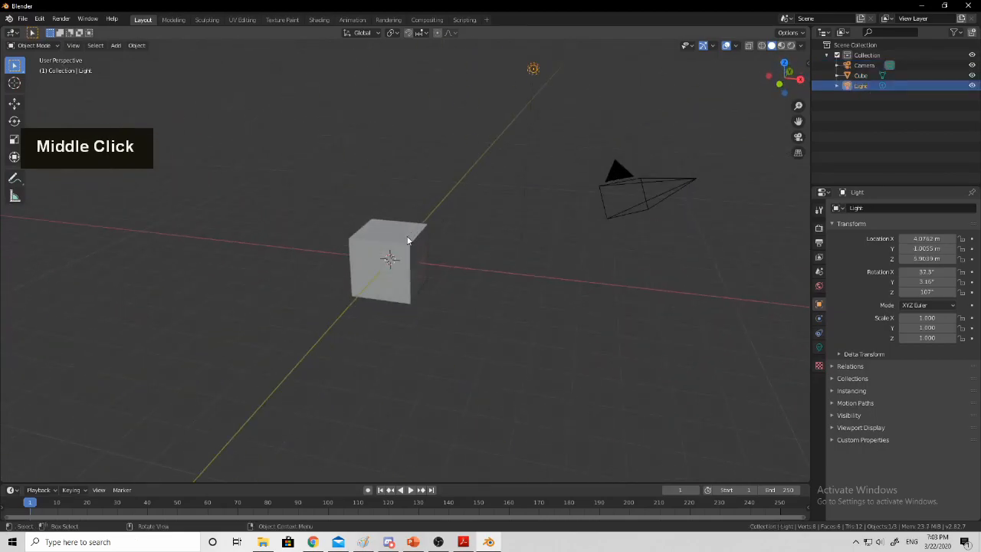
{"action": "left_click", "coordinate": [387, 258]}
{"action": "middle_click_drag", "start_coordinate": [387, 258], "coordinate": [508, 218]}
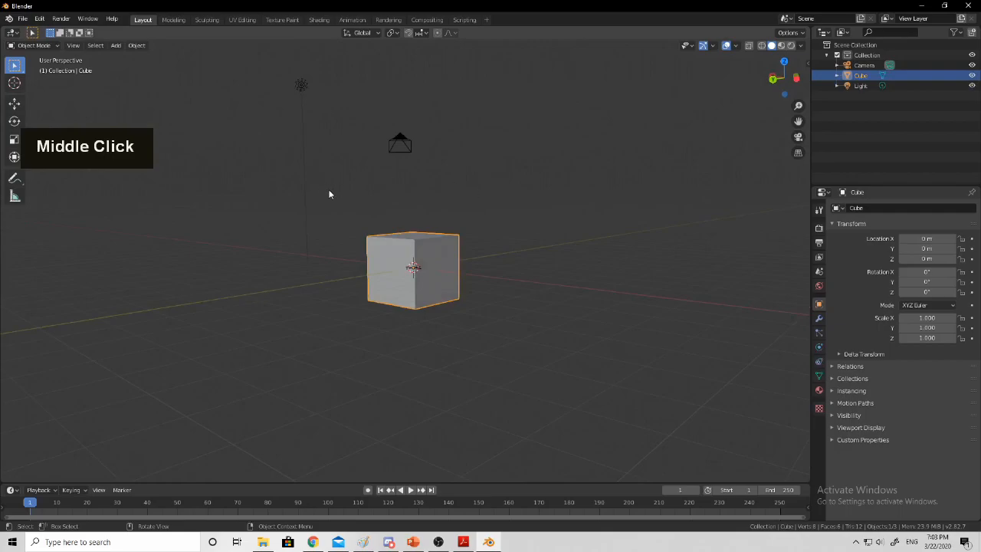
{"action": "middle_click_drag", "start_coordinate": [309, 191], "coordinate": [396, 207]}
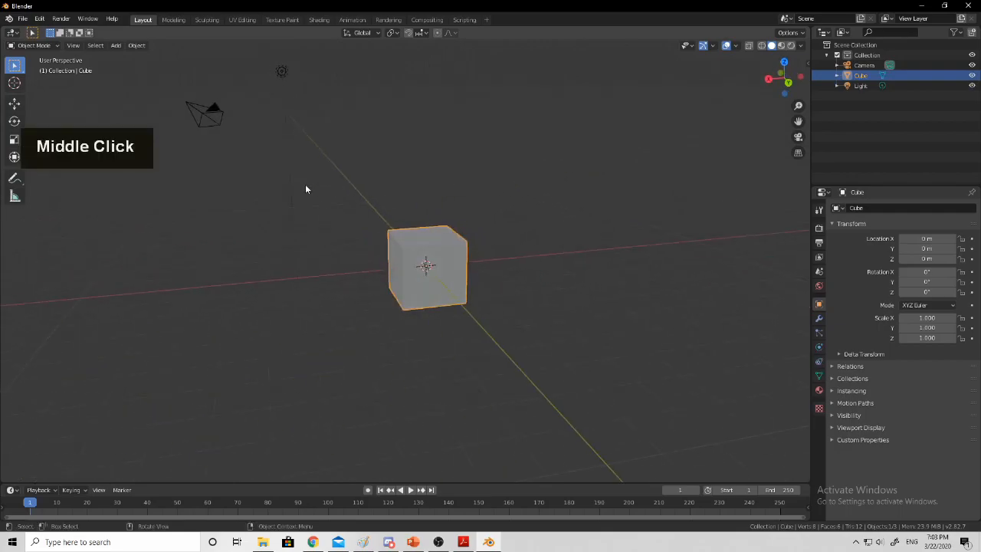
{"action": "middle_click_drag", "start_coordinate": [281, 186], "coordinate": [312, 192]}
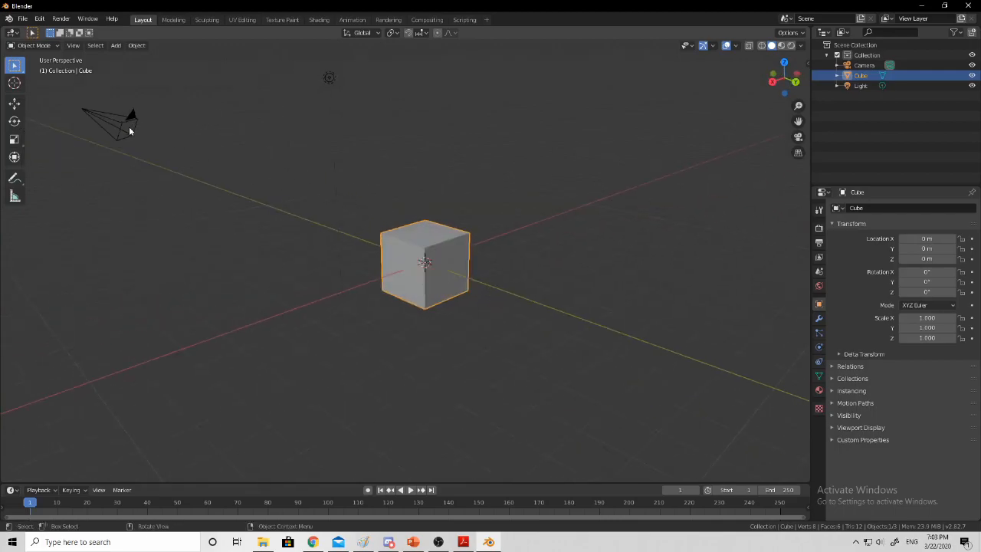
Delete the default camera and the default light from the scene
{"action": "left_click", "coordinate": [130, 131]}
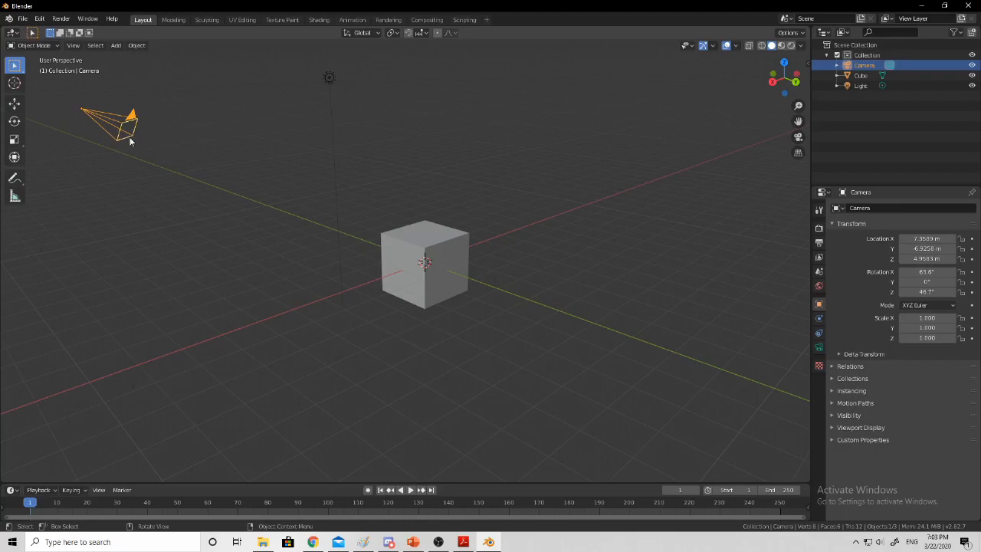
{"action": "key", "text": "Delete"}
{"action": "double_click", "coordinate": [327, 79]}
{"action": "key", "text": "Delete"}
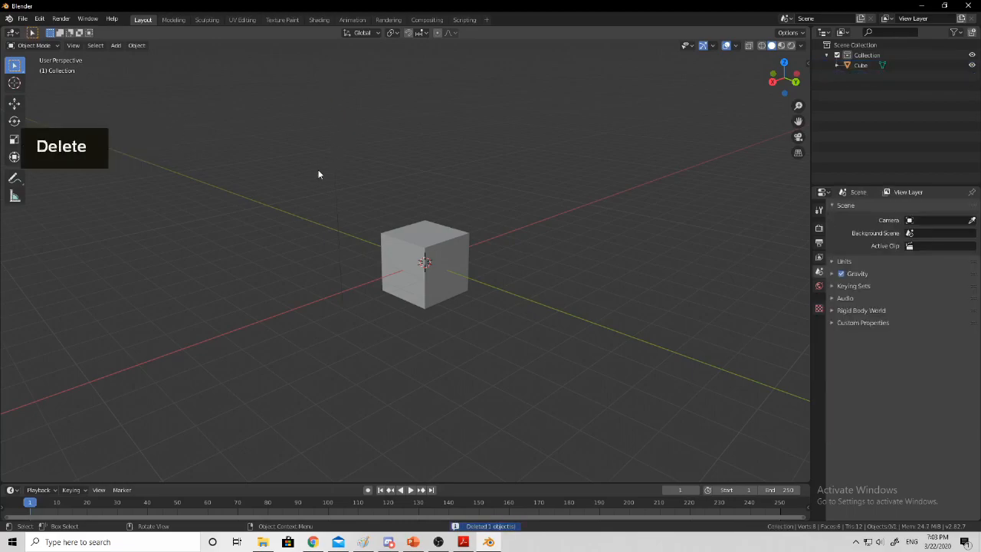
Select the cube and scale it uniformly down to about 0.933
{"action": "middle_click_drag", "start_coordinate": [317, 190], "coordinate": [356, 232]}
{"action": "middle_click_drag", "start_coordinate": [454, 223], "coordinate": [406, 210]}
{"action": "scroll", "coordinate": [431, 219], "scroll_direction": "up", "scroll_amount": 4}
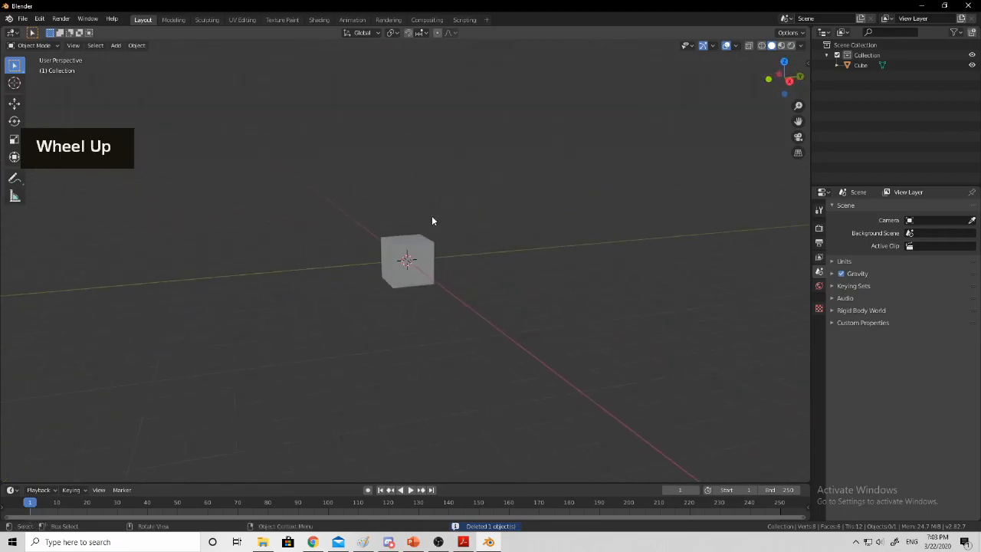
{"action": "middle_click_drag", "start_coordinate": [497, 246], "coordinate": [463, 260]}
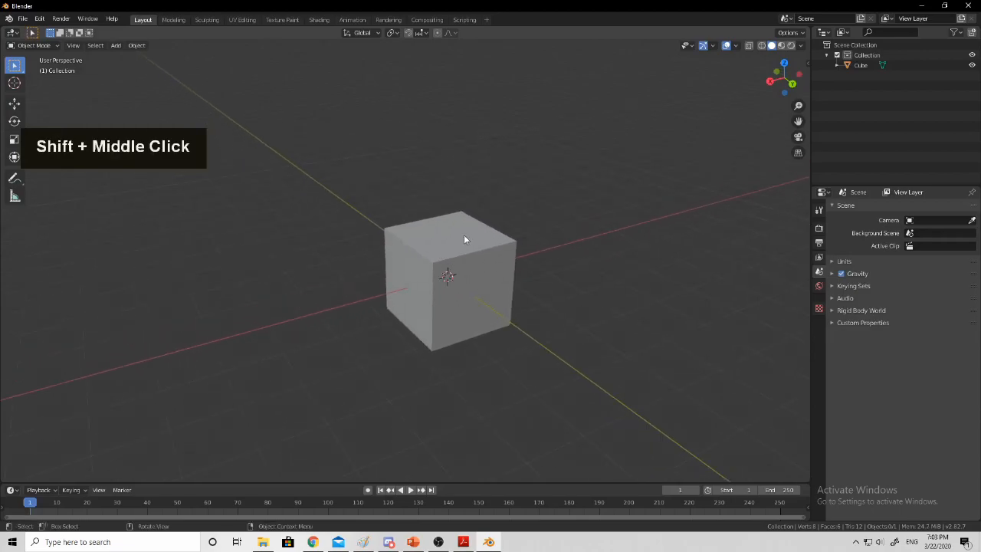
{"action": "left_click", "coordinate": [464, 237]}
{"action": "middle_click_drag", "start_coordinate": [536, 186], "coordinate": [544, 207]}
{"action": "scroll", "coordinate": [460, 249], "scroll_direction": "down", "scroll_amount": 3}
{"action": "scroll", "coordinate": [435, 264], "scroll_direction": "up", "scroll_amount": 3}
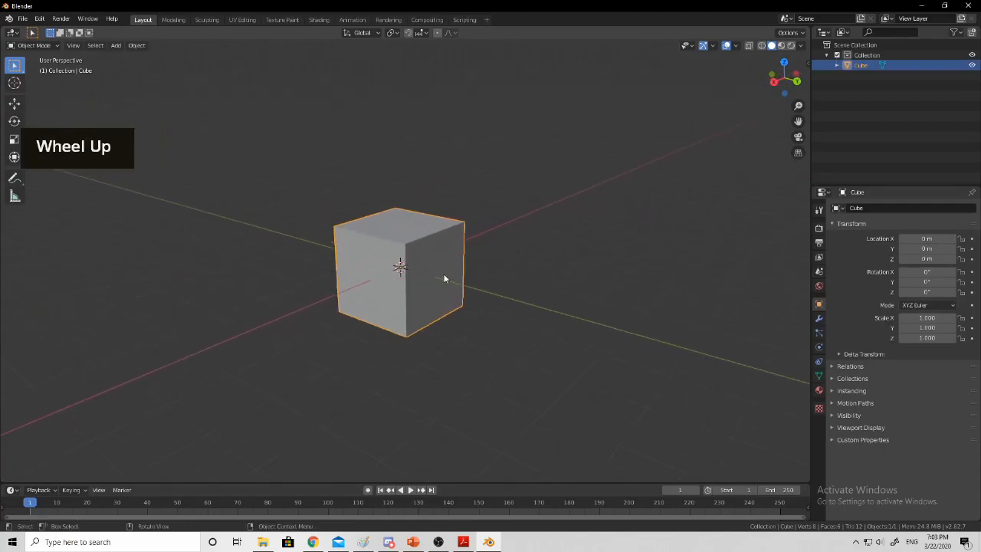
{"action": "scroll", "coordinate": [445, 279], "scroll_direction": "up", "scroll_amount": 2}
{"action": "middle_click_drag", "start_coordinate": [531, 277], "coordinate": [296, 251]}
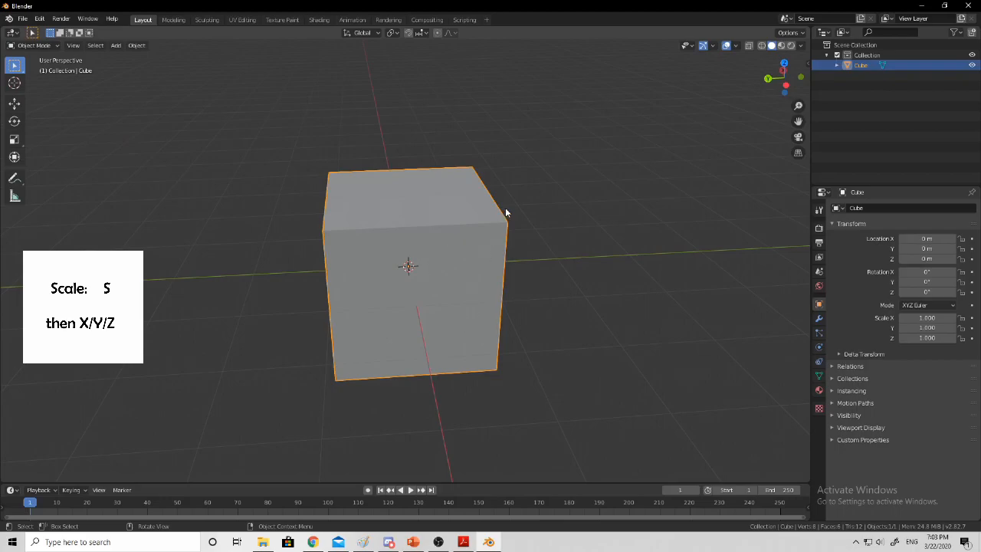
{"action": "key", "text": "s"}
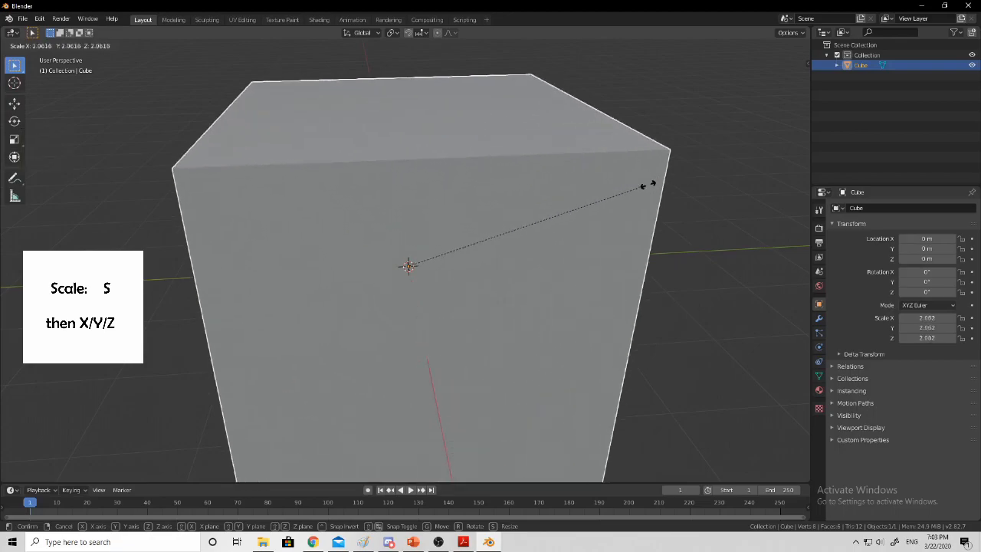
{"action": "left_click", "coordinate": [508, 217]}
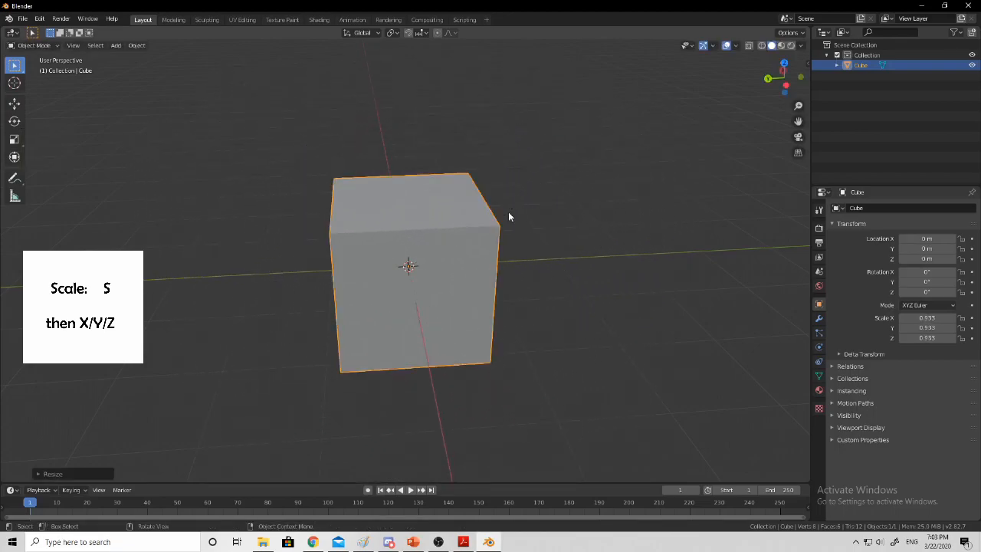
Try scaling the cube along the global X, Y and Z axes separately, cancelling each change
{"action": "key", "text": "s"}
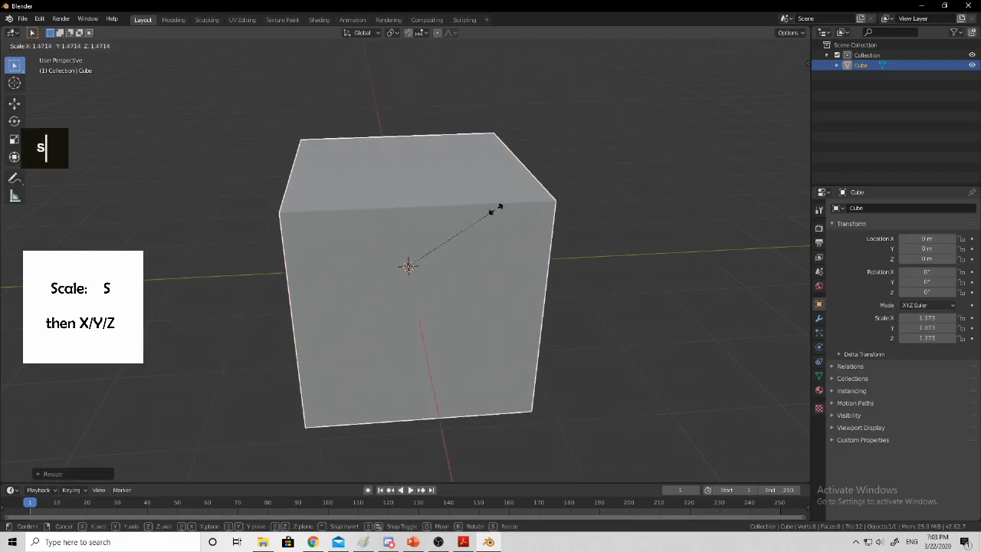
{"action": "key", "text": "x"}
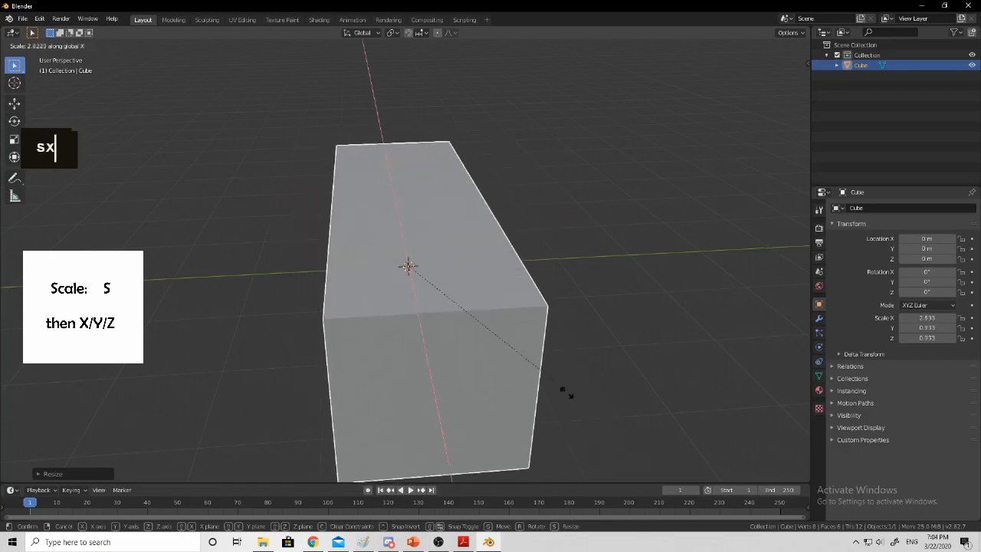
{"action": "right_click", "coordinate": [673, 441]}
{"action": "key", "text": "s"}
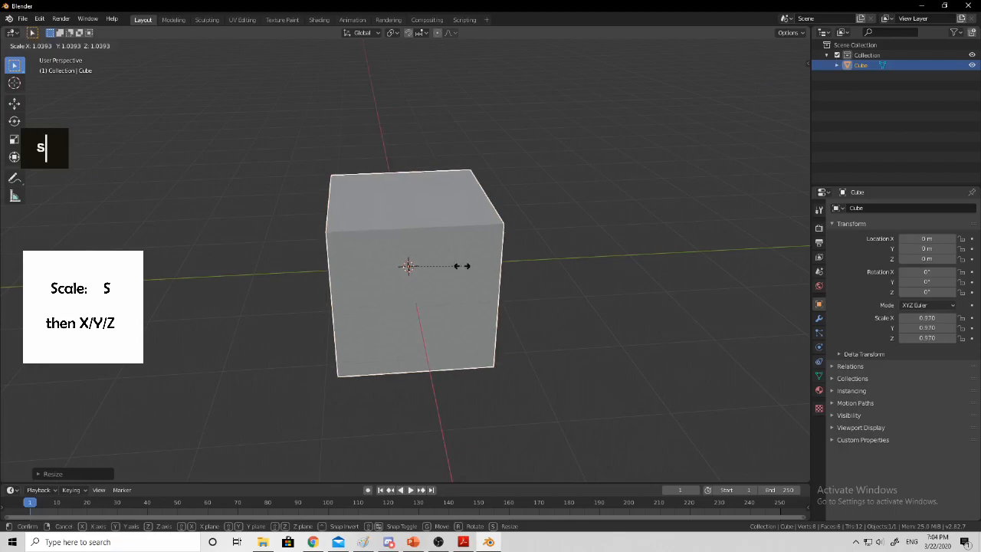
{"action": "key", "text": "y"}
{"action": "right_click", "coordinate": [520, 238]}
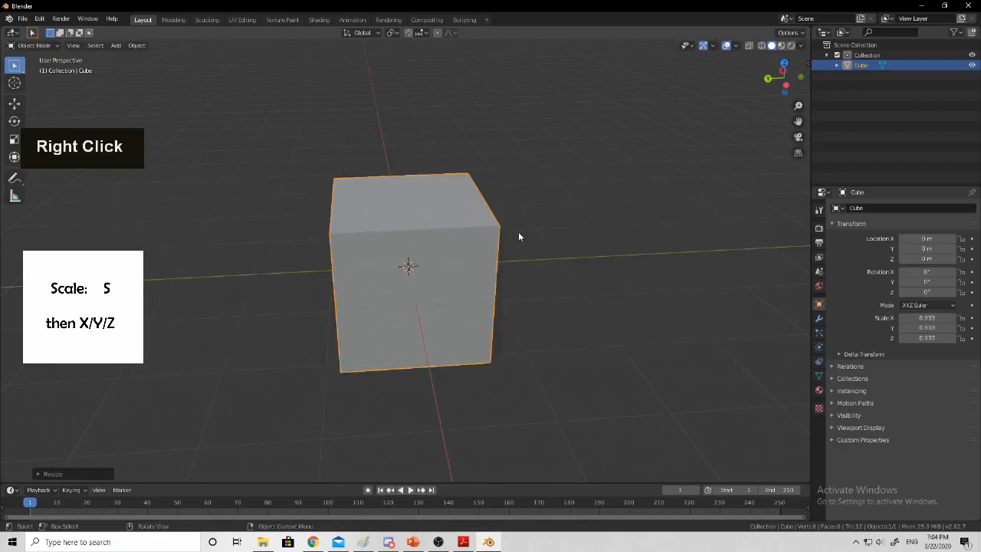
{"action": "key", "text": "s"}
{"action": "key", "text": "z"}
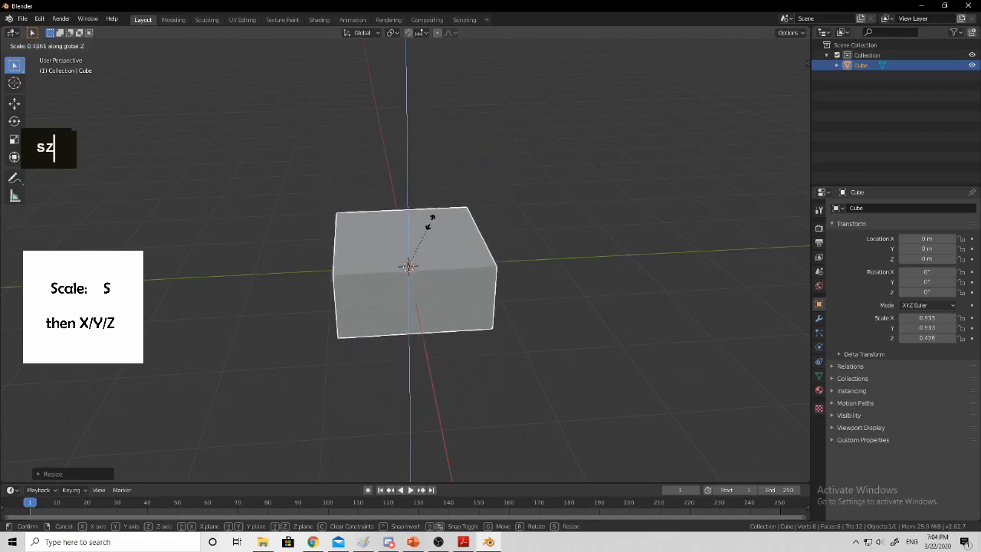
{"action": "right_click", "coordinate": [500, 246]}
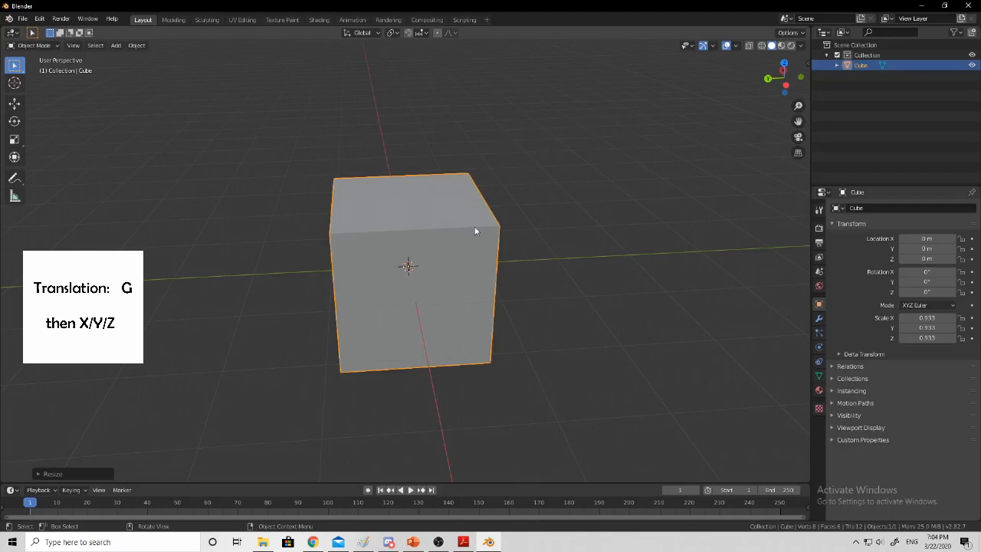
Try moving the cube freely and along the global X, Y and Z axes, cancelling each move
{"action": "key", "text": "g"}
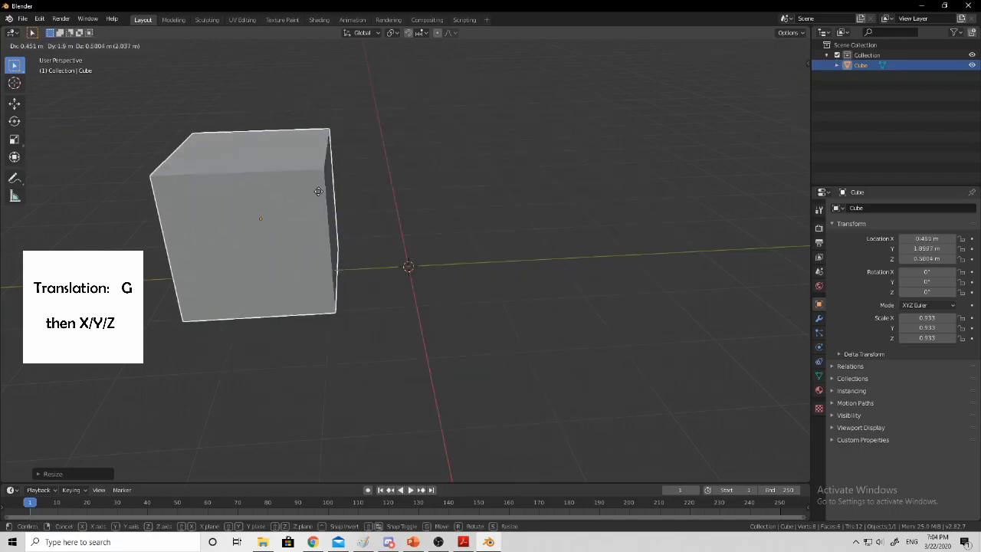
{"action": "right_click", "coordinate": [529, 180]}
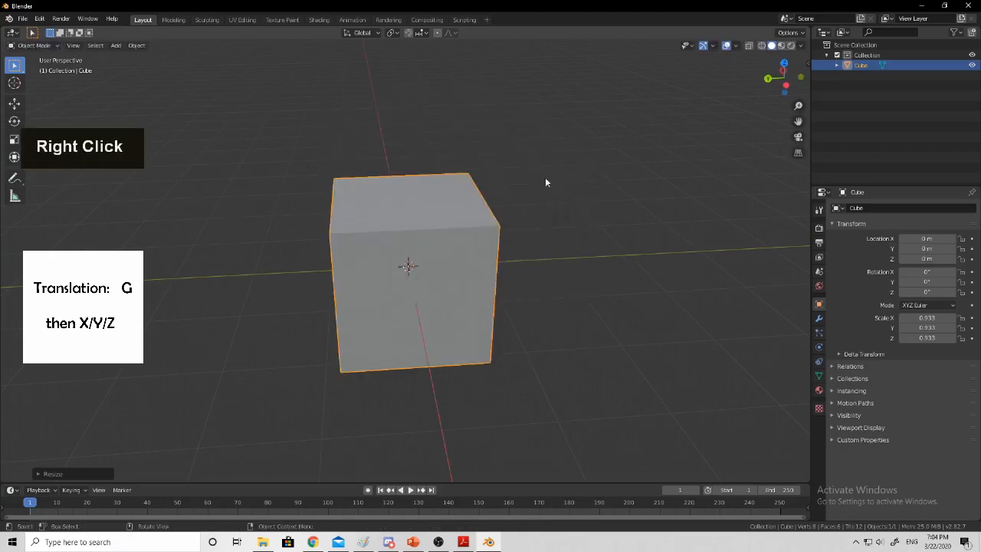
{"action": "key", "text": "g"}
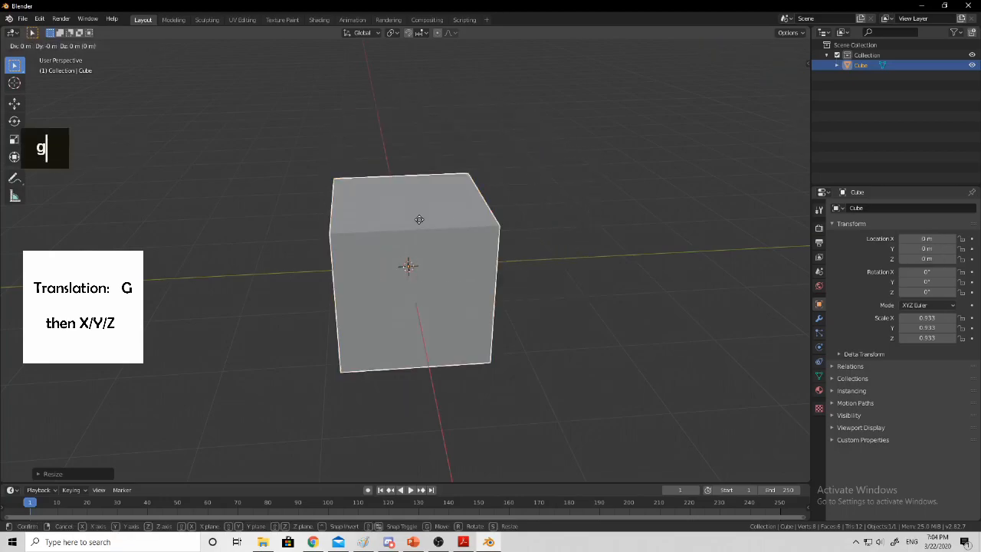
{"action": "key", "text": "x"}
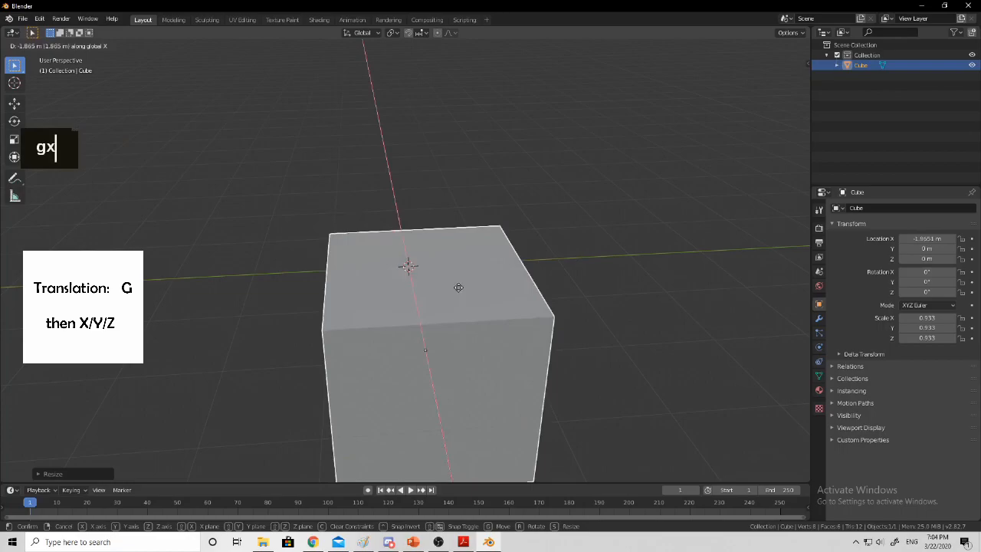
{"action": "right_click", "coordinate": [487, 247]}
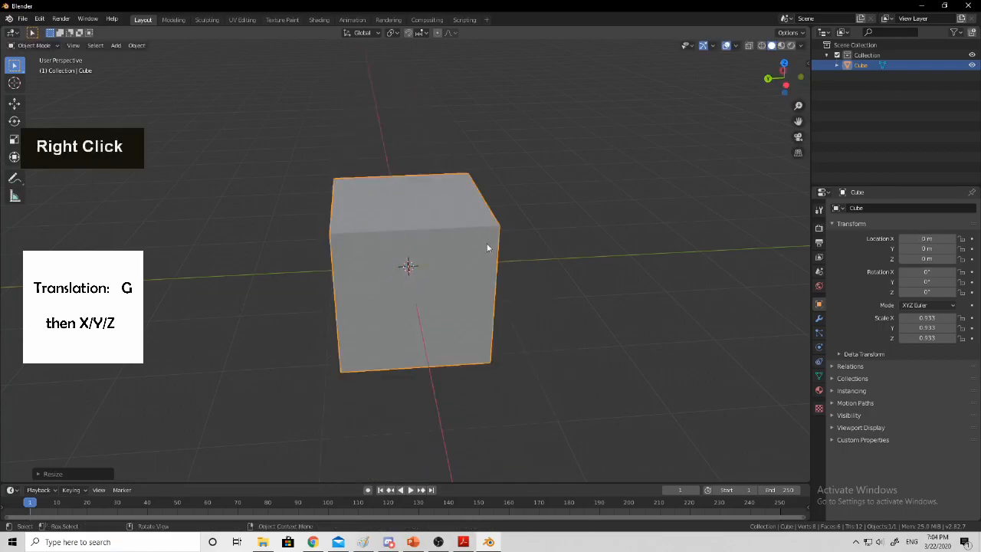
{"action": "key", "text": "g"}
{"action": "key", "text": "y"}
{"action": "right_click", "coordinate": [467, 191]}
{"action": "key", "text": "g"}
{"action": "key", "text": "z"}
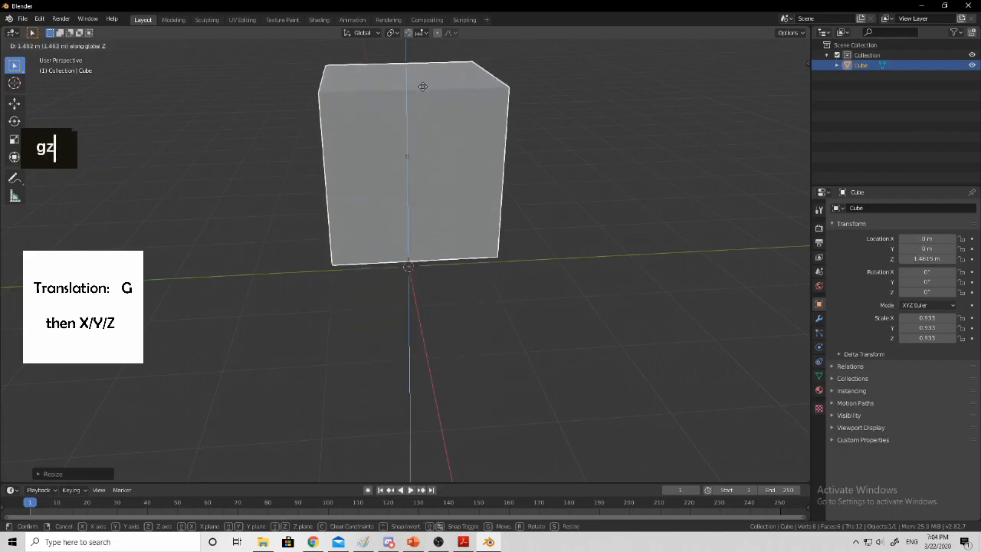
{"action": "right_click", "coordinate": [436, 261]}
Try rotating the cube freely and about the global X axis, cancelling each rotation
{"action": "middle_click_drag", "start_coordinate": [436, 262], "coordinate": [475, 230]}
{"action": "scroll", "coordinate": [466, 255], "scroll_direction": "up", "scroll_amount": 1}
{"action": "key", "text": "r"}
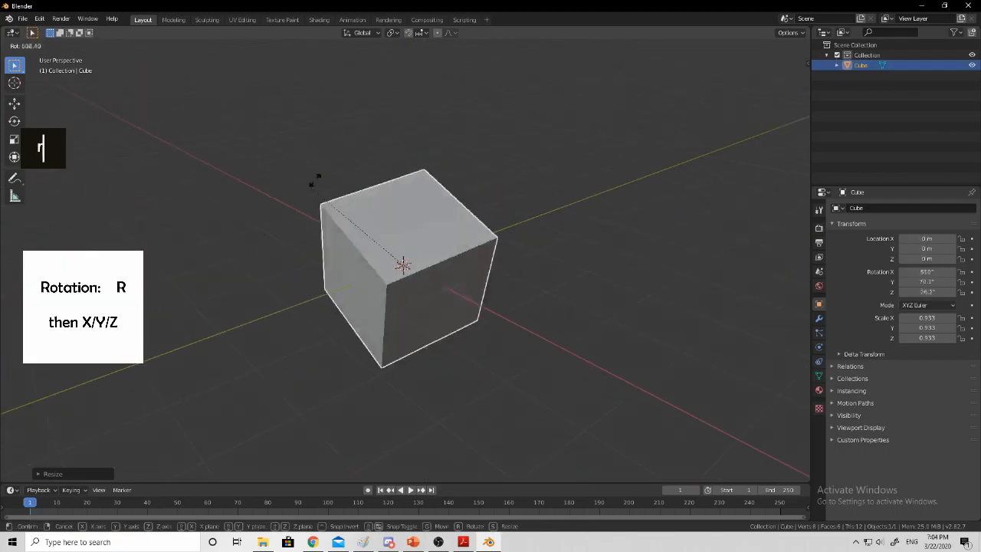
{"action": "right_click", "coordinate": [459, 258]}
{"action": "key", "text": "r"}
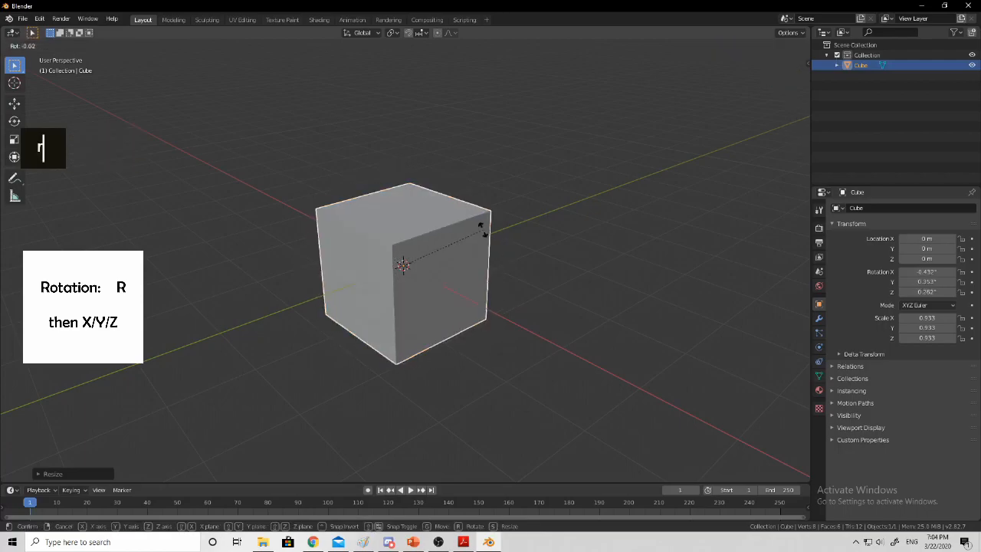
{"action": "key", "text": "x"}
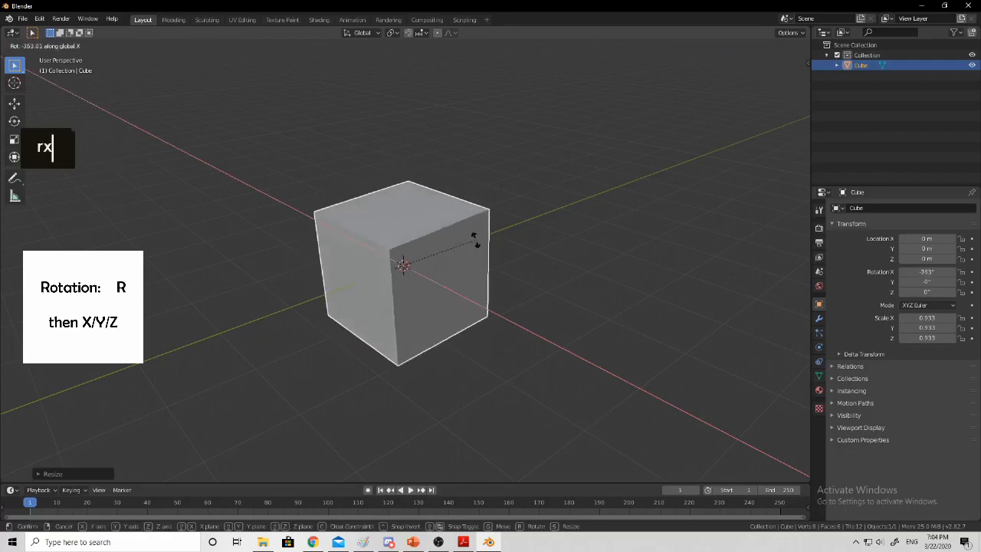
{"action": "right_click", "coordinate": [470, 240]}
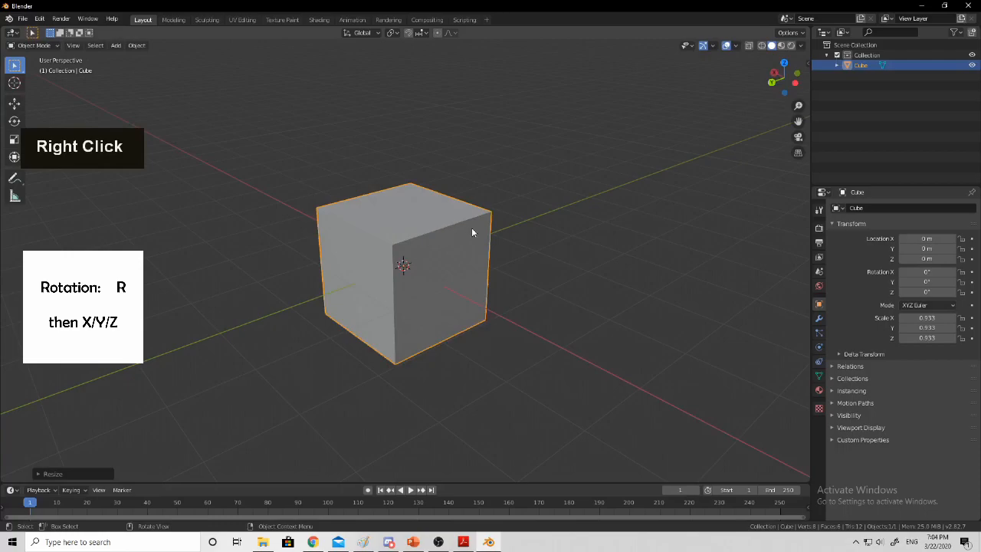
Try rotating the cube about the global Y axis, cancelling the rotation and leaving the viewport shading unchanged
{"action": "key", "text": "g"}
{"action": "right_click", "coordinate": [471, 228]}
{"action": "key", "text": "r"}
{"action": "key", "text": "y"}
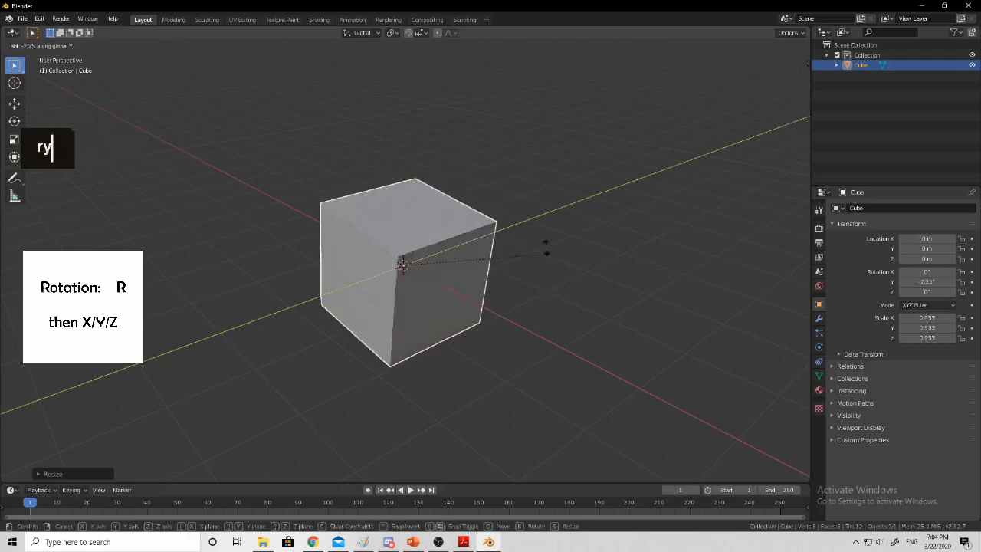
{"action": "right_click", "coordinate": [534, 237]}
{"action": "key", "text": "y"}
{"action": "key", "text": "z"}
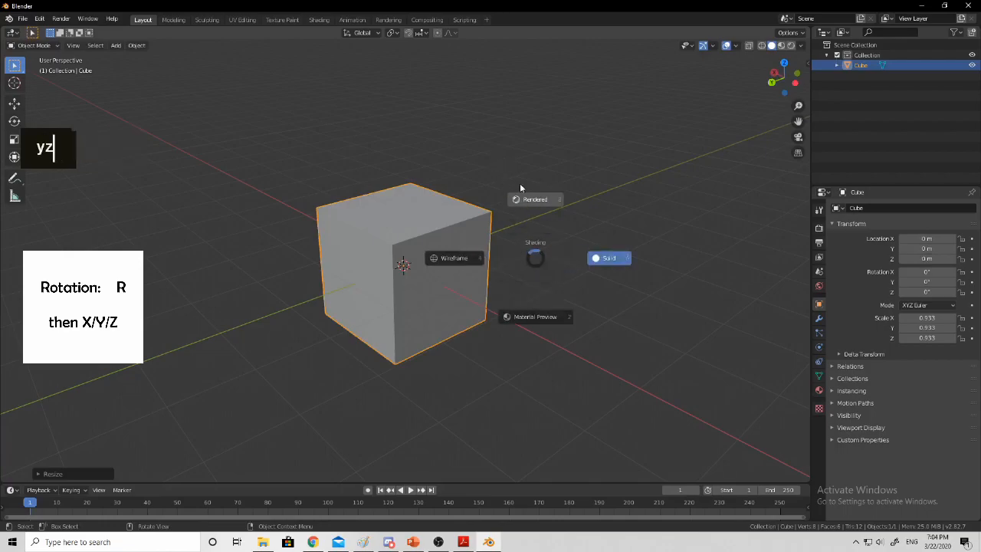
{"action": "scroll", "coordinate": [498, 232], "scroll_direction": "up", "scroll_amount": 2}
{"action": "mouse_move", "coordinate": [499, 233]}
{"action": "middle_mouse_down"}
{"action": "mouse_move", "coordinate": [521, 227]}
{"action": "mouse_move", "coordinate": [486, 221]}
{"action": "middle_mouse_up"}
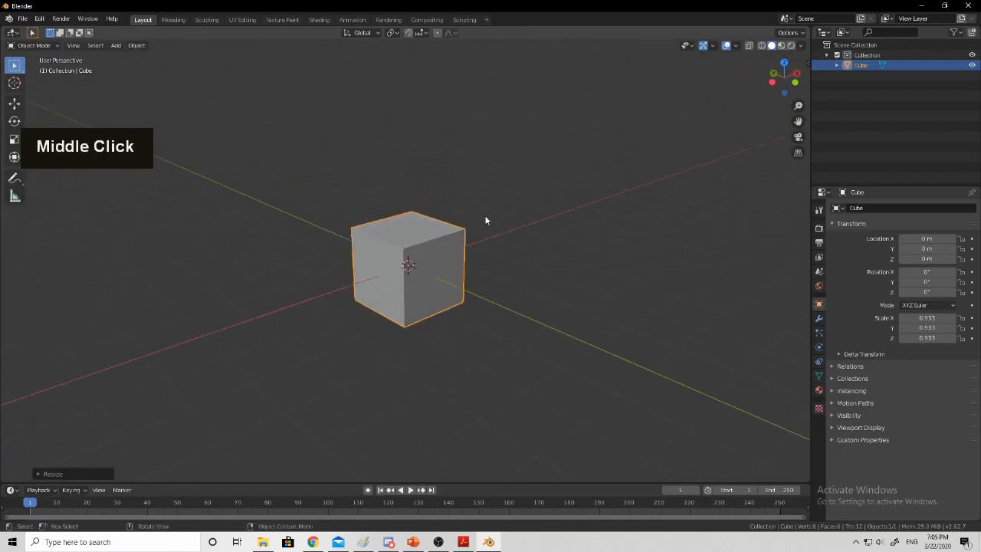
Try rotating the cube about the global X axis again from the opposite side, cancelling every rotation
{"action": "key", "text": "r"}
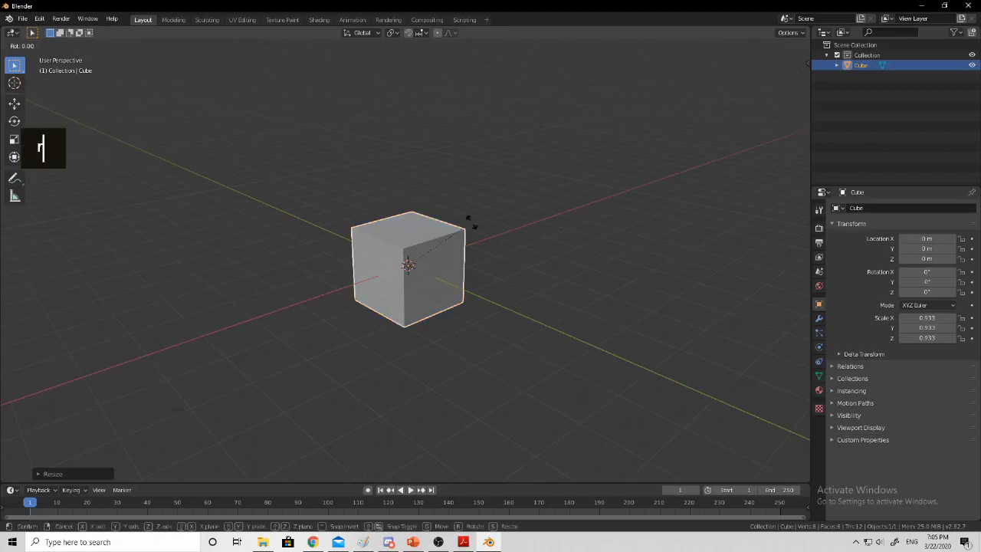
{"action": "key", "text": "x"}
{"action": "right_click", "coordinate": [528, 205]}
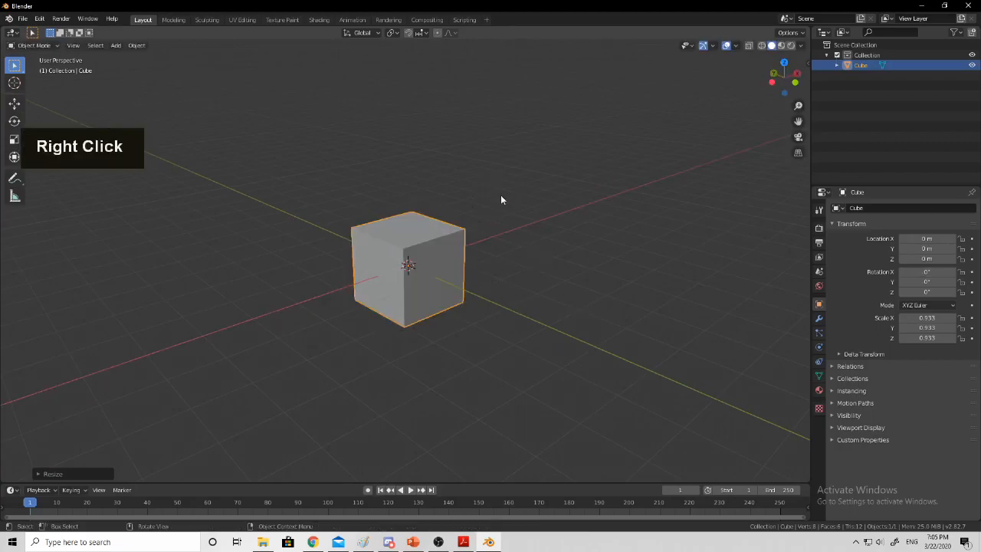
{"action": "key", "text": "r"}
{"action": "scroll", "coordinate": [499, 182], "scroll_direction": "down", "scroll_amount": 1}
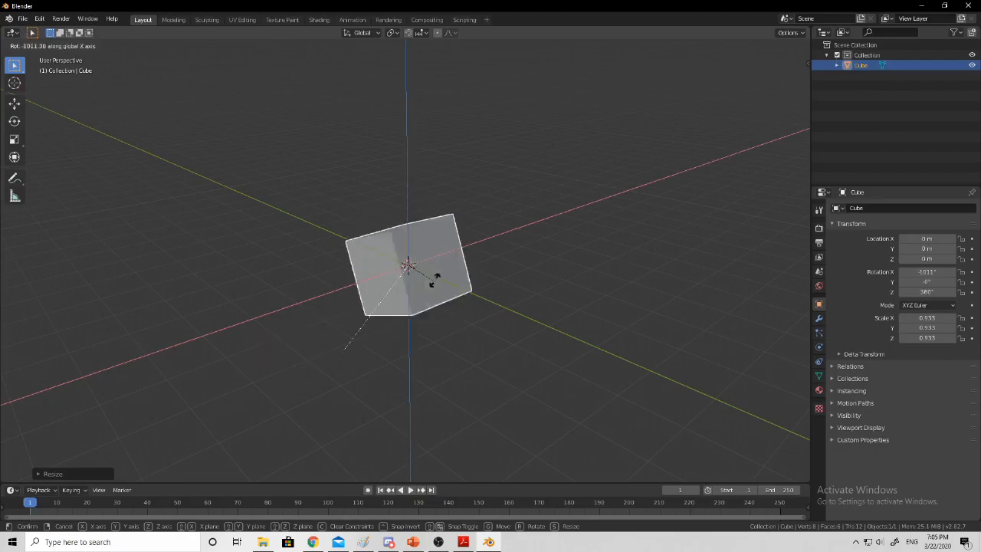
{"action": "right_click", "coordinate": [567, 296]}
{"action": "middle_click_drag", "start_coordinate": [567, 296], "coordinate": [434, 270]}
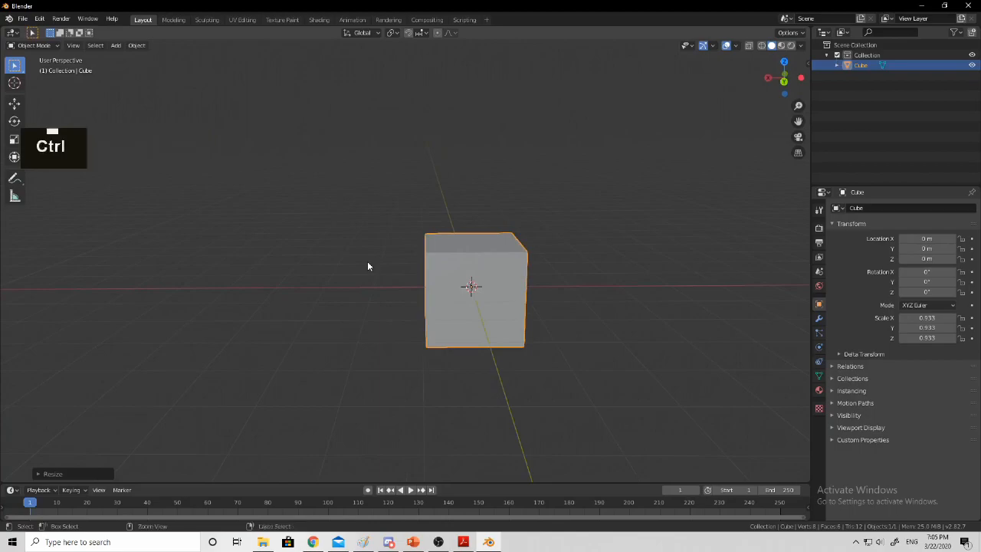
{"action": "key", "text": "ctrl+a"}
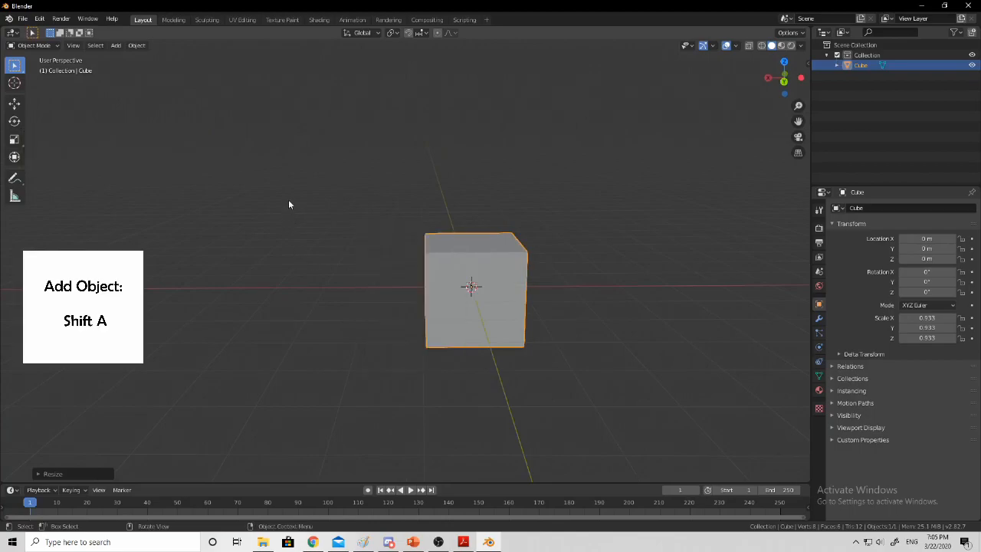
{"action": "key", "text": "ctrl+a"}
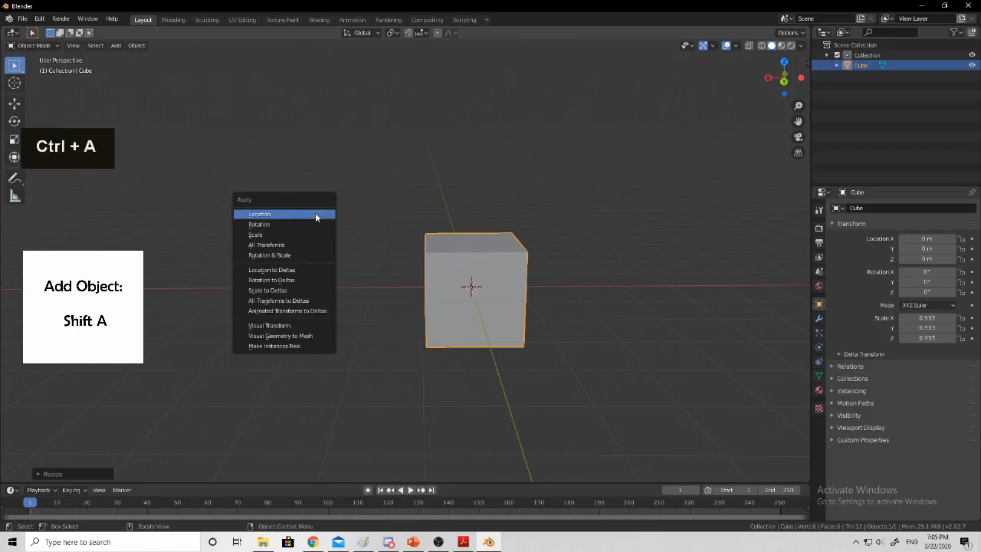
{"action": "middle_click_drag", "start_coordinate": [429, 199], "coordinate": [423, 220]}
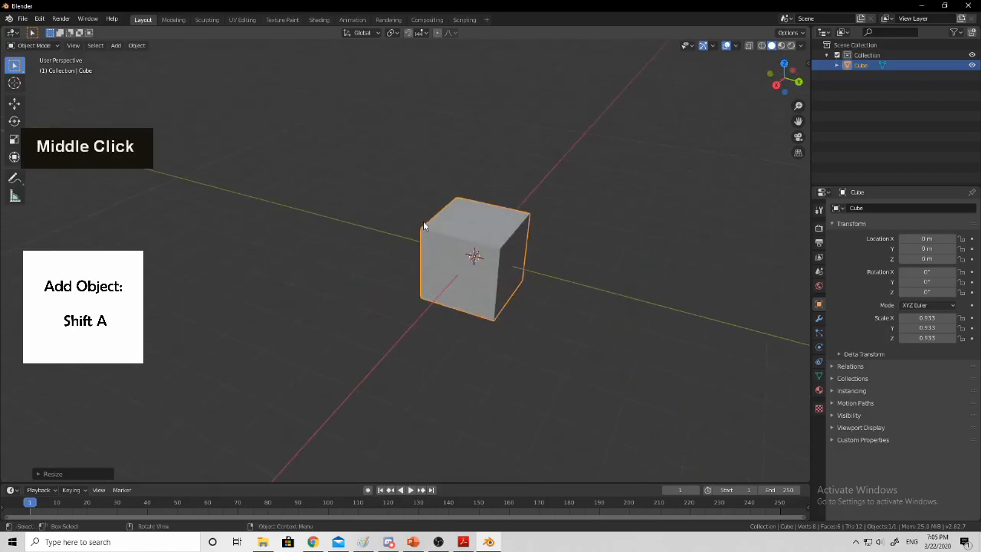
Add a torus mesh and move it beside the cube, by about 1.81 m in X, -2.86 m in Y and -0.216 m in Z
{"action": "key", "text": "shift+a"}
{"action": "mouse_move", "coordinate": [402, 228]}
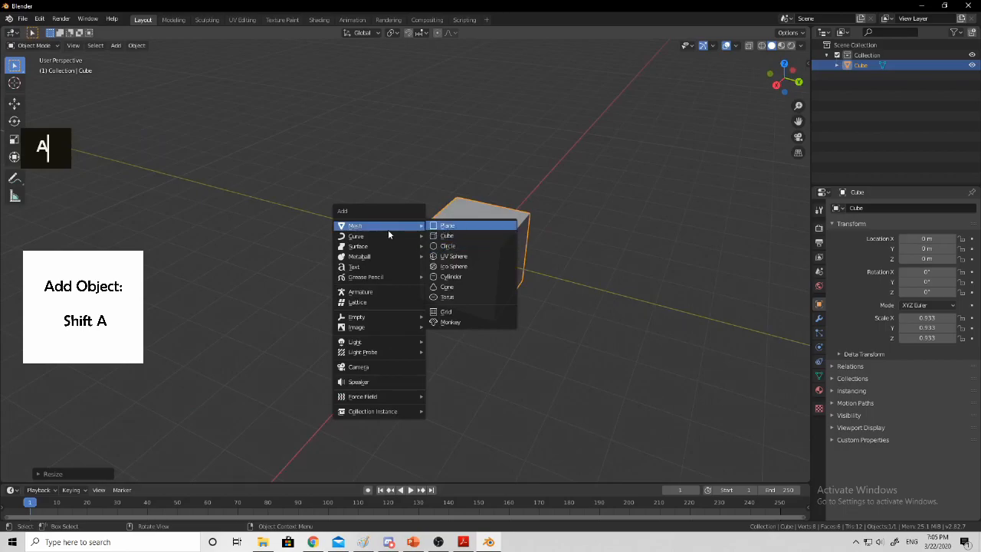
{"action": "left_click", "coordinate": [450, 298]}
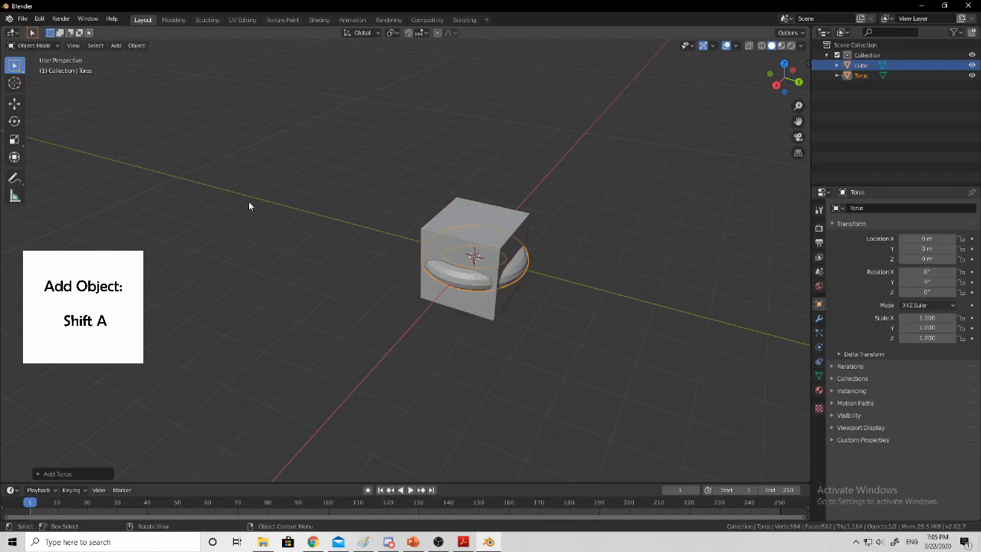
{"action": "key", "text": "g"}
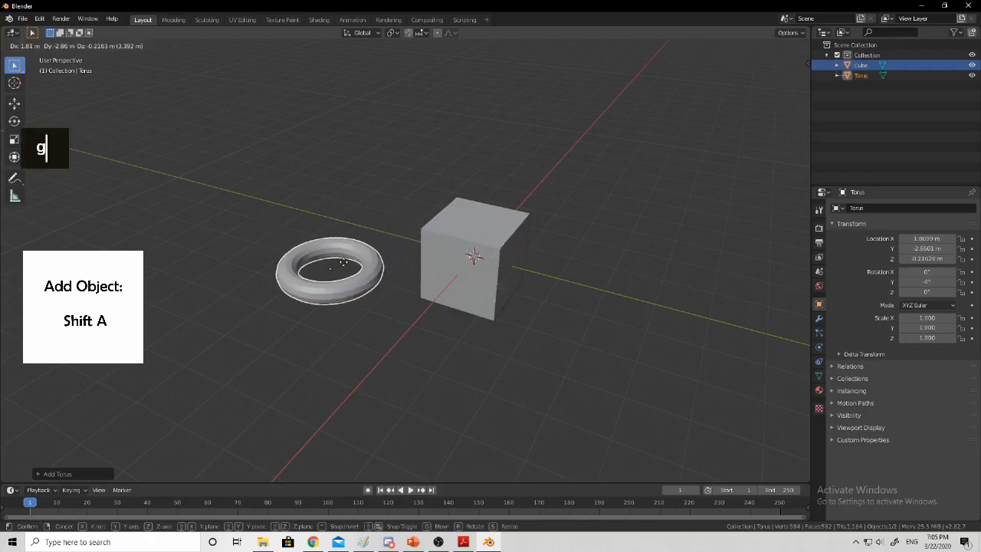
{"action": "left_click", "coordinate": [389, 270]}
{"action": "middle_click_drag", "start_coordinate": [197, 305], "coordinate": [403, 314], "text": "shift"}
{"action": "scroll", "coordinate": [314, 322], "scroll_direction": "up", "scroll_amount": 1}
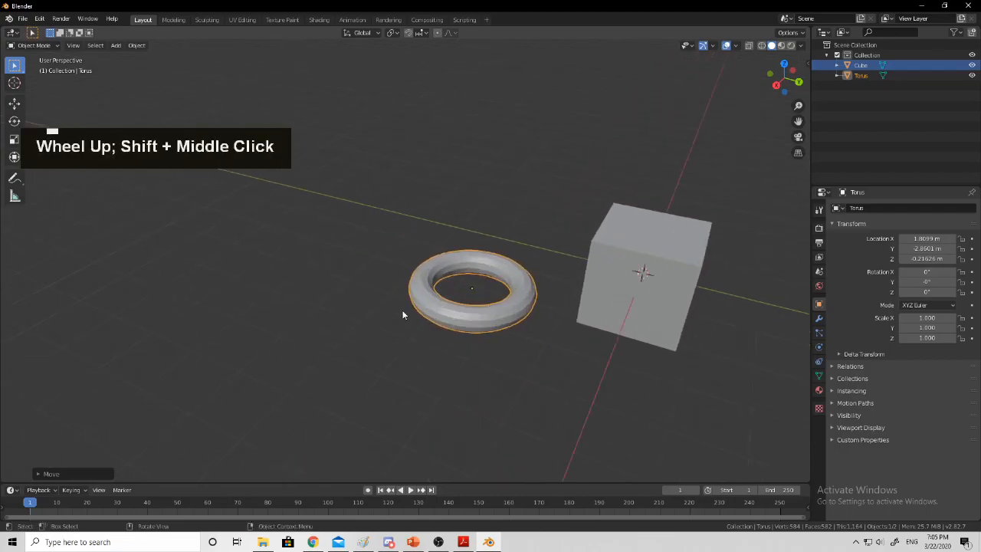
Expand the settings of the last move, then delete the torus from the scene
{"action": "left_click", "coordinate": [41, 473]}
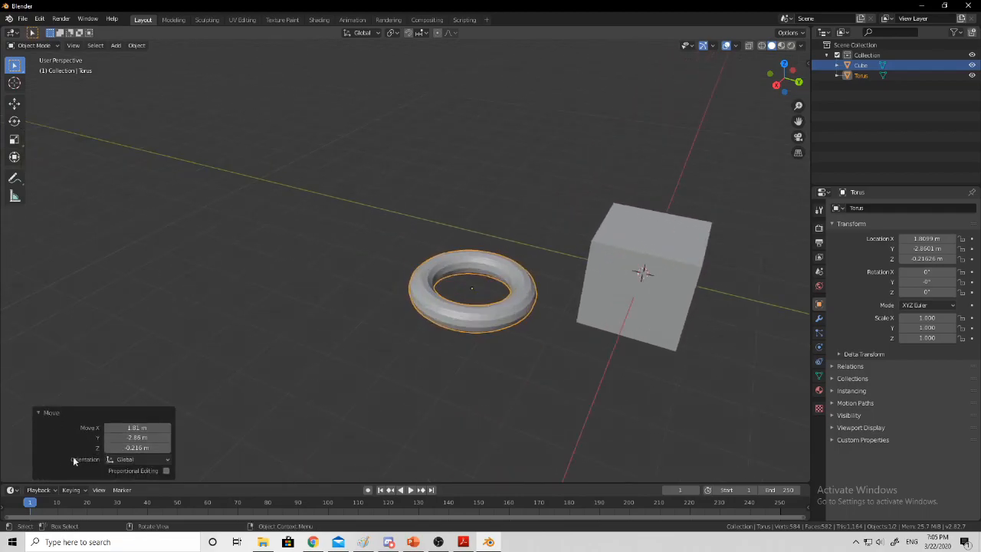
{"action": "left_click", "coordinate": [451, 323]}
{"action": "middle_click_drag", "start_coordinate": [452, 323], "coordinate": [539, 288]}
{"action": "key", "text": "Delete"}
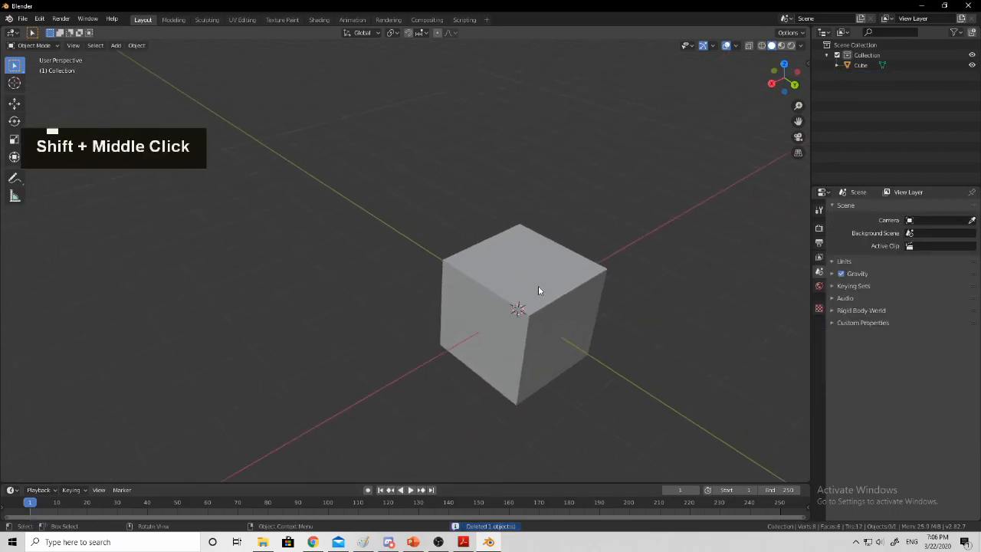
Select the cube and move it away from the origin by about -3.08 m in X, 0.961 m in Y and 0.089 m in Z
{"action": "left_click", "coordinate": [539, 291]}
{"action": "middle_click_drag", "start_coordinate": [615, 311], "coordinate": [426, 352]}
{"action": "key", "text": "g"}
{"action": "left_click", "coordinate": [614, 334]}
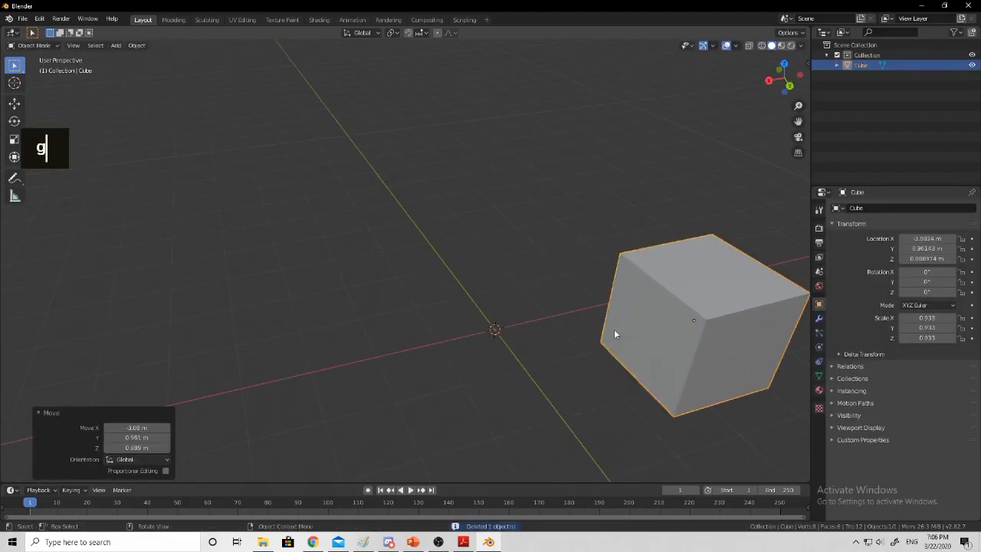
{"action": "middle_click_drag", "start_coordinate": [287, 299], "coordinate": [207, 289], "text": "shift"}
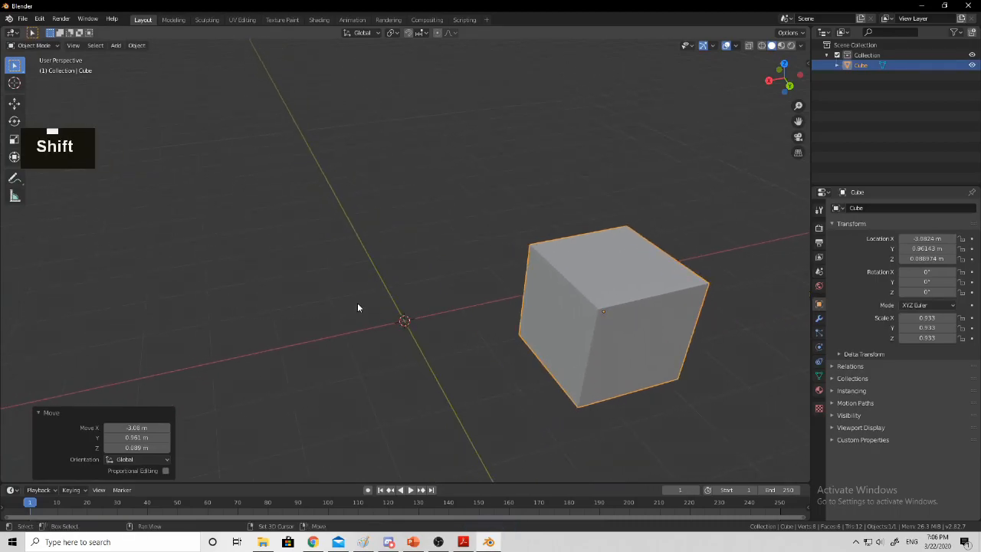
Add a torus mesh at the world origin and keep its creation settings expanded
{"action": "key", "text": "shift+a"}
{"action": "mouse_move", "coordinate": [364, 297]}
{"action": "left_click", "coordinate": [437, 368]}
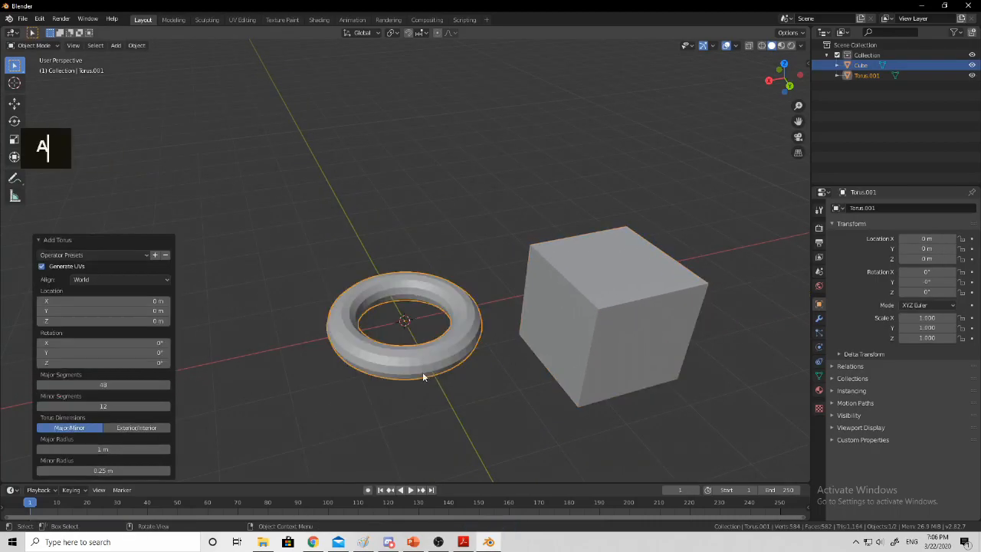
{"action": "left_click", "coordinate": [42, 241]}
{"action": "left_click", "coordinate": [37, 473]}
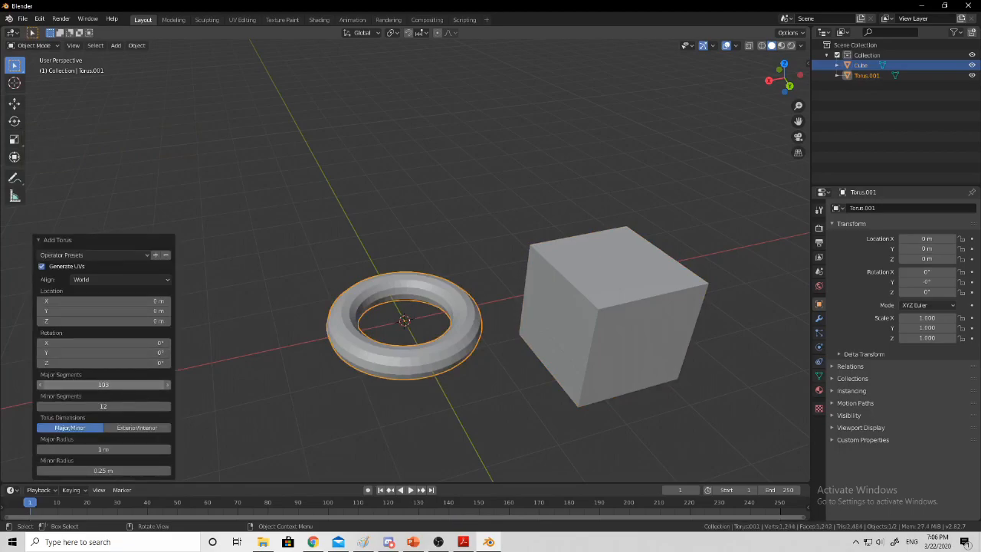
Set the torus to 8 major segments, 11 minor segments, a 0.84 m major radius and a 0.42 m minor radius
{"action": "left_click_drag", "start_coordinate": [103, 384], "coordinate": [98, 405]}
{"action": "left_click_drag", "start_coordinate": [103, 449], "coordinate": [99, 472]}
{"action": "middle_click_drag", "start_coordinate": [269, 405], "coordinate": [430, 257]}
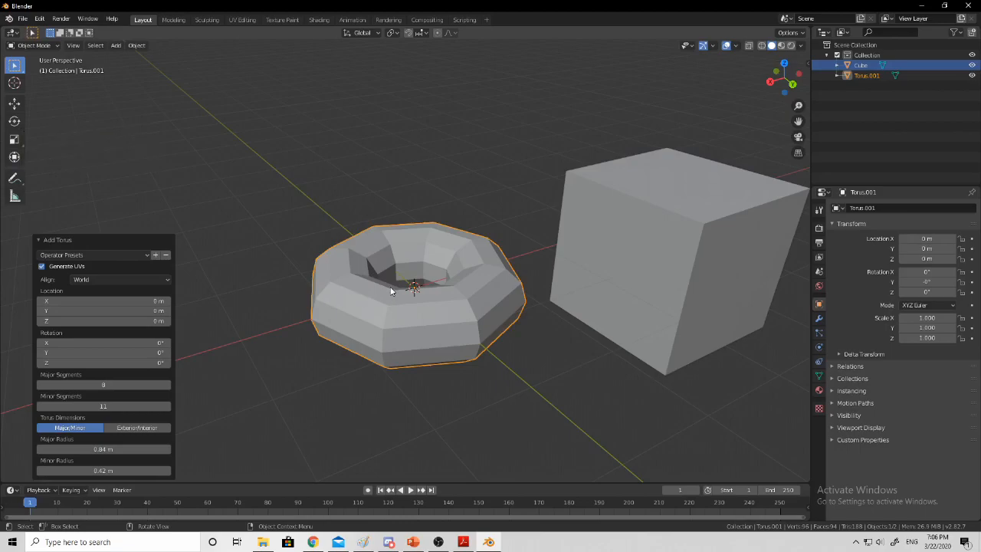
{"action": "middle_click_drag", "start_coordinate": [328, 282], "coordinate": [432, 298]}
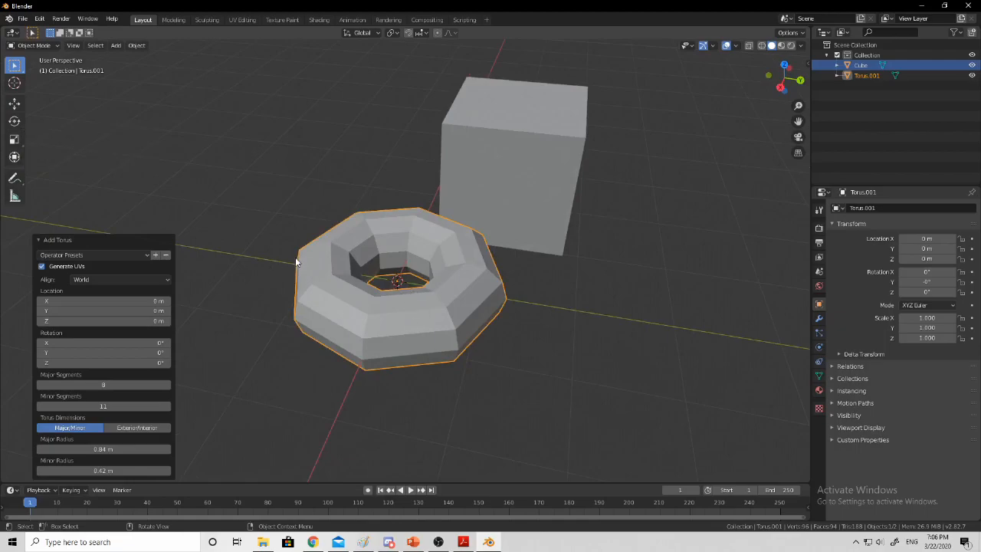
{"action": "middle_click_drag", "start_coordinate": [296, 262], "coordinate": [364, 254], "text": "shift"}
{"action": "middle_click_drag", "start_coordinate": [408, 288], "coordinate": [526, 273]}
{"action": "scroll", "coordinate": [508, 297], "scroll_direction": "down", "scroll_amount": 1}
{"action": "scroll", "coordinate": [507, 297], "scroll_direction": "up", "scroll_amount": 1}
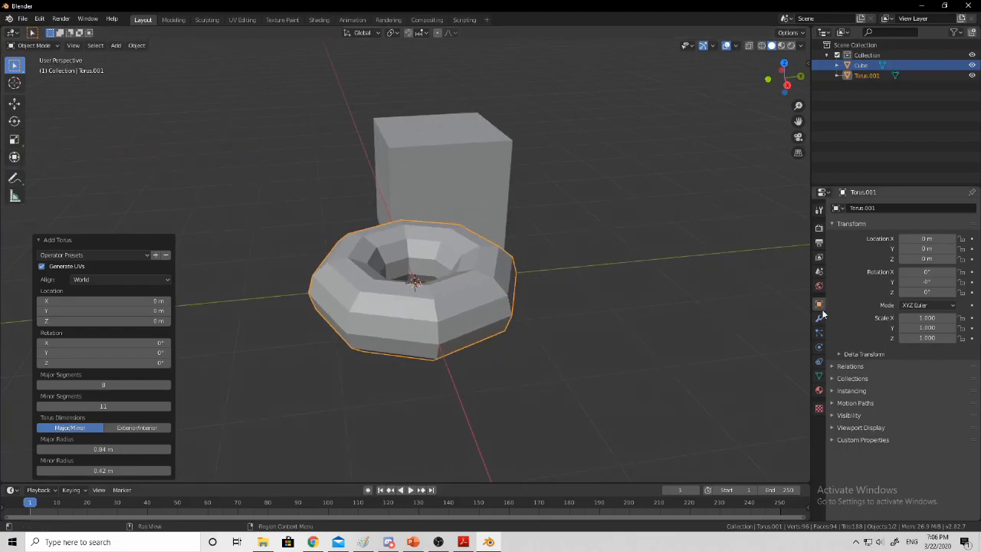
Add a Subdivision Surface modifier to the torus with 5 render subdivisions and 3 viewport subdivisions
{"action": "left_click", "coordinate": [819, 318]}
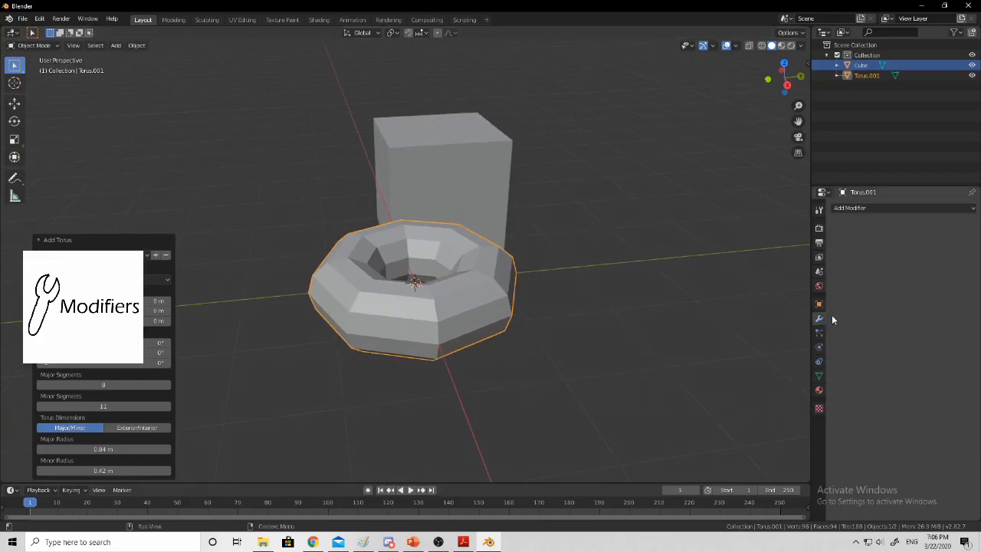
{"action": "left_click", "coordinate": [856, 209]}
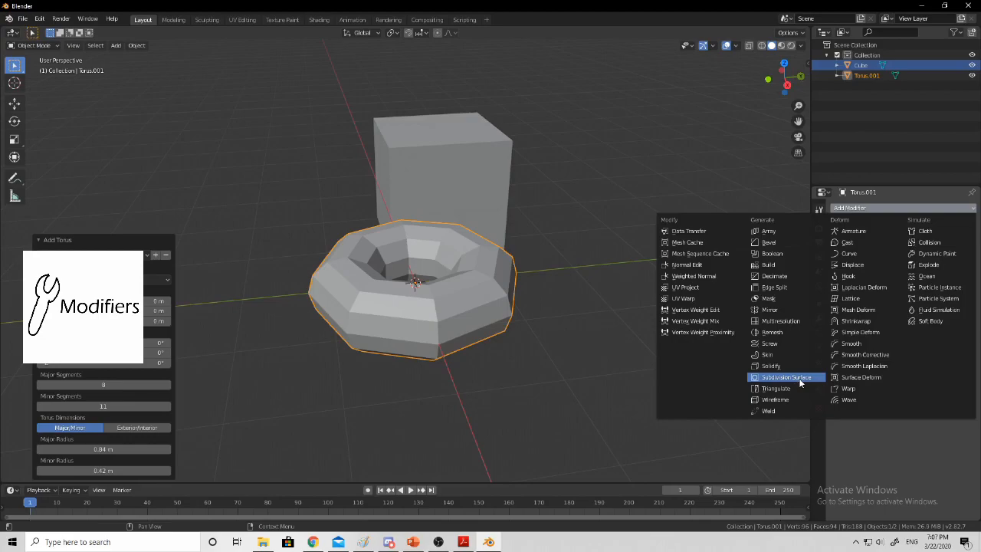
{"action": "left_click", "coordinate": [794, 379]}
{"action": "middle_click_drag", "start_coordinate": [587, 313], "coordinate": [490, 322]}
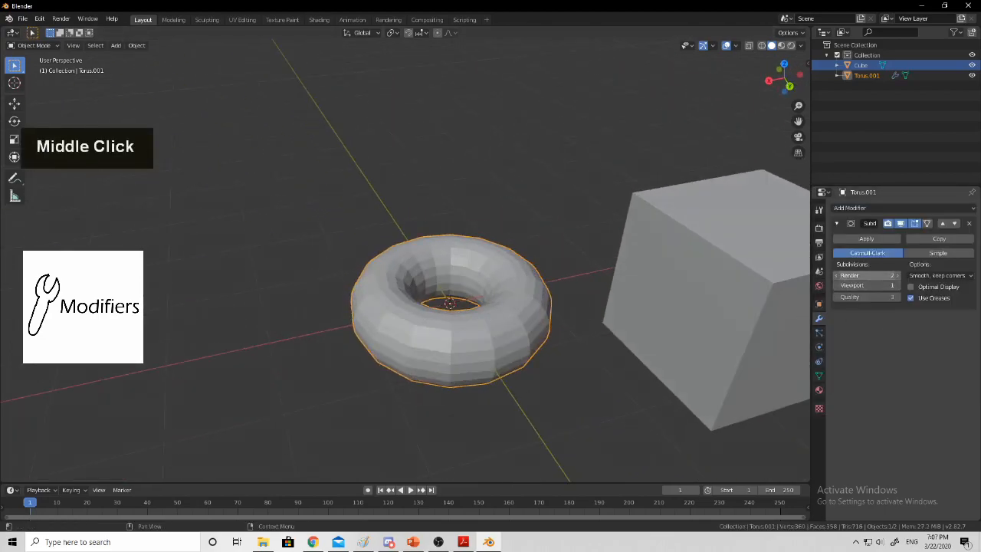
{"action": "mouse_move", "coordinate": [849, 275]}
{"action": "left_mouse_down"}
{"action": "mouse_move", "coordinate": [881, 285]}
{"action": "mouse_move", "coordinate": [843, 286]}
{"action": "left_mouse_up"}
{"action": "middle_click_drag", "start_coordinate": [564, 292], "coordinate": [729, 292]}
Undo the latest changes and delete the torus from the scene
{"action": "key", "text": "ctrl+z"}
{"action": "key", "text": "ctrl+z"}
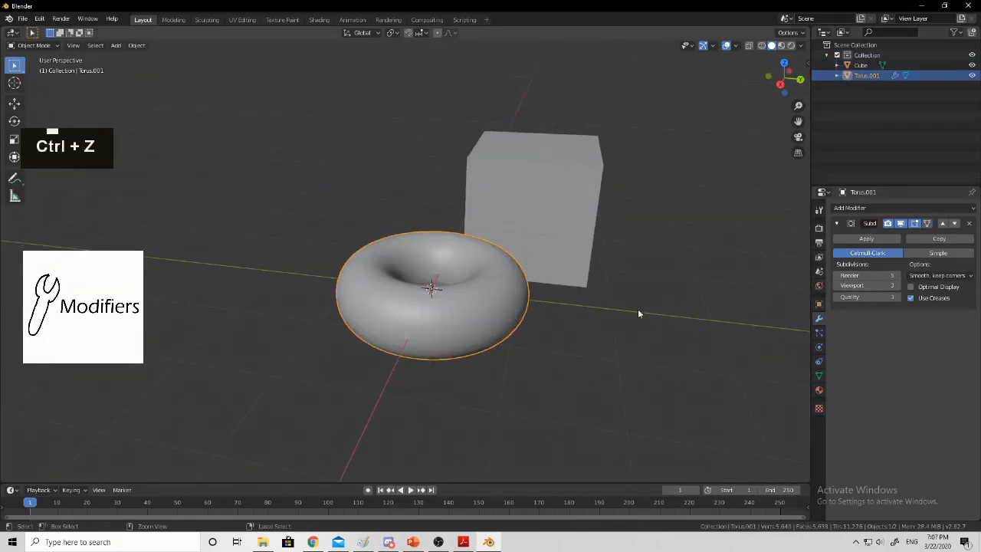
{"action": "key", "text": "ctrl+z"}
{"action": "middle_click_drag", "start_coordinate": [508, 337], "coordinate": [403, 260]}
{"action": "key", "text": "Delete"}
{"action": "middle_click_drag", "start_coordinate": [336, 276], "coordinate": [593, 237]}
{"action": "scroll", "coordinate": [562, 217], "scroll_direction": "down", "scroll_amount": 3}
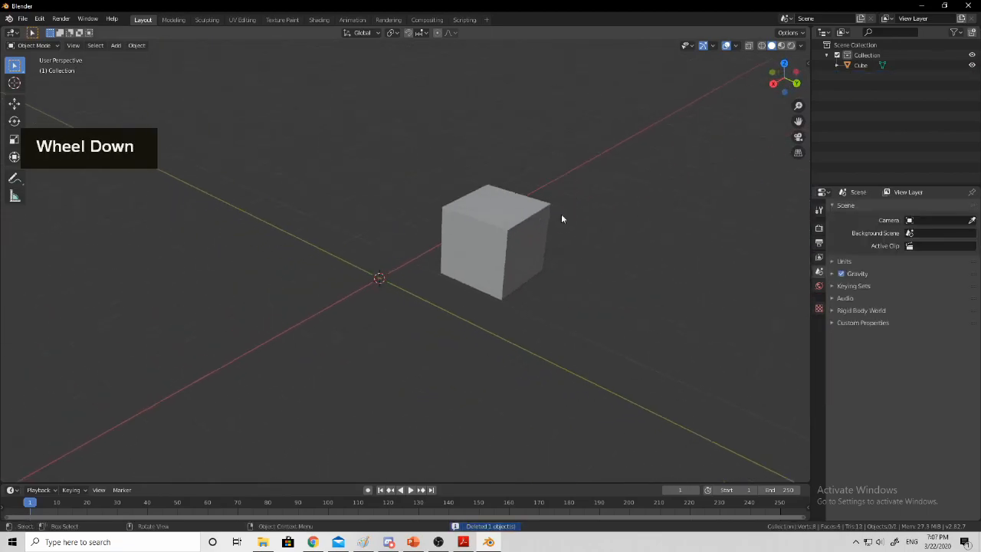
Select the remaining cube and delete it to leave the scene empty
{"action": "left_click", "coordinate": [490, 283], "text": "shift"}
{"action": "mouse_move", "coordinate": [503, 247]}
{"action": "left_mouse_down"}
{"action": "mouse_move", "coordinate": [411, 267]}
{"action": "mouse_move", "coordinate": [502, 243]}
{"action": "left_mouse_up"}
{"action": "key", "text": "g"}
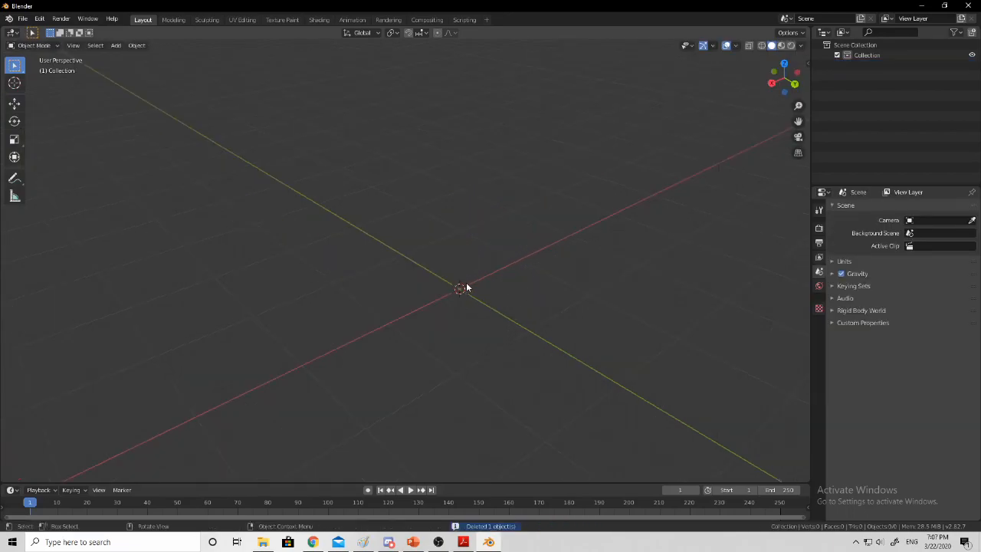
{"action": "middle_click_drag", "start_coordinate": [470, 290], "coordinate": [375, 307]}
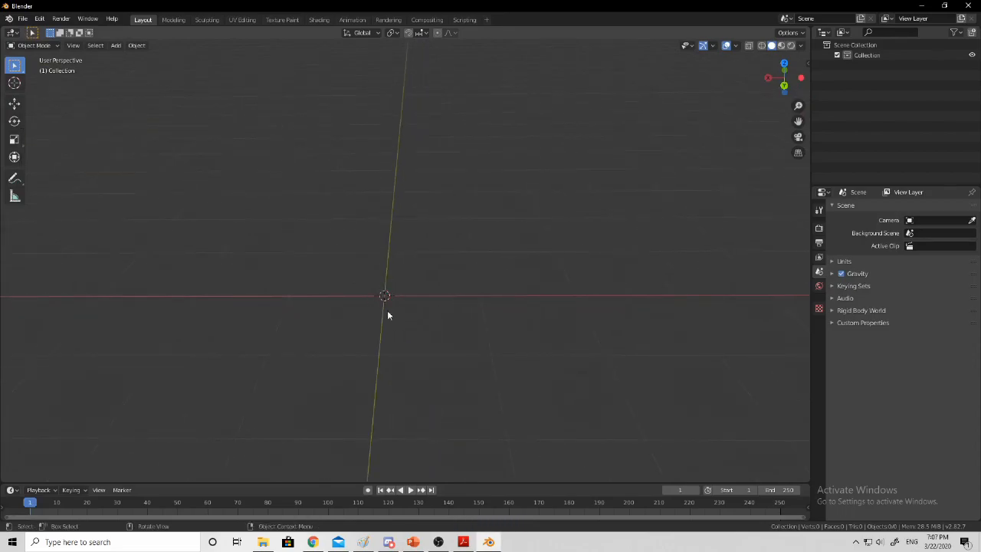
{"action": "middle_click_drag", "start_coordinate": [379, 303], "coordinate": [441, 329]}
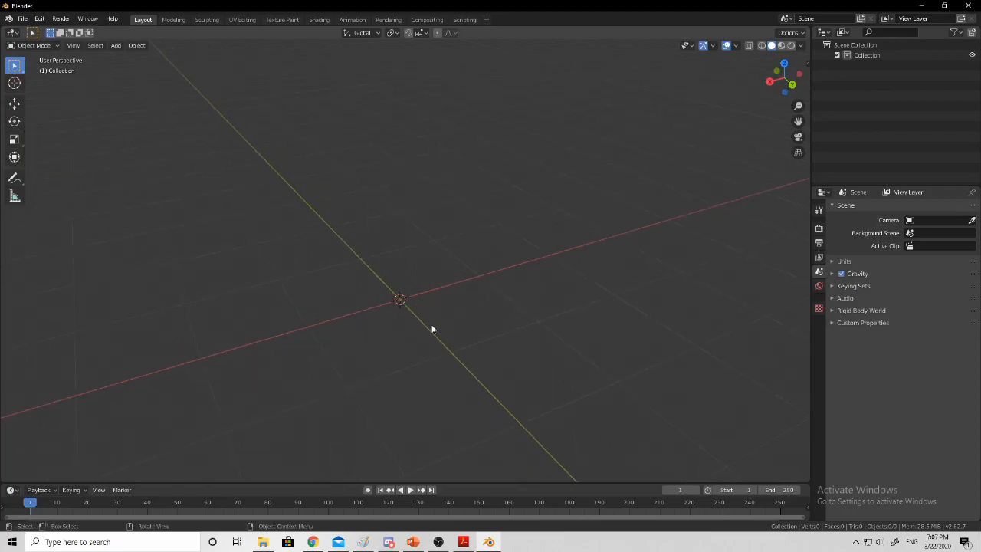
Try placing the 3D cursor at other points in the empty scene and recenter it on the world origin
{"action": "right_click", "coordinate": [567, 253]}
{"action": "middle_click_drag", "start_coordinate": [476, 272], "coordinate": [459, 272]}
{"action": "middle_click_drag", "start_coordinate": [561, 261], "coordinate": [557, 261]}
{"action": "right_click", "coordinate": [530, 278]}
{"action": "right_click", "coordinate": [555, 193]}
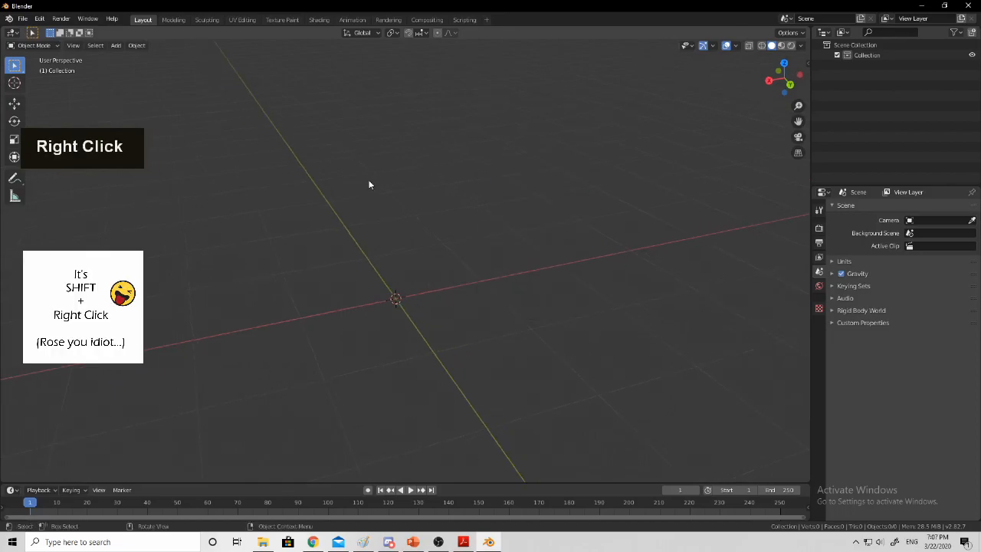
{"action": "middle_click_drag", "start_coordinate": [348, 261], "coordinate": [460, 290], "text": "shift"}
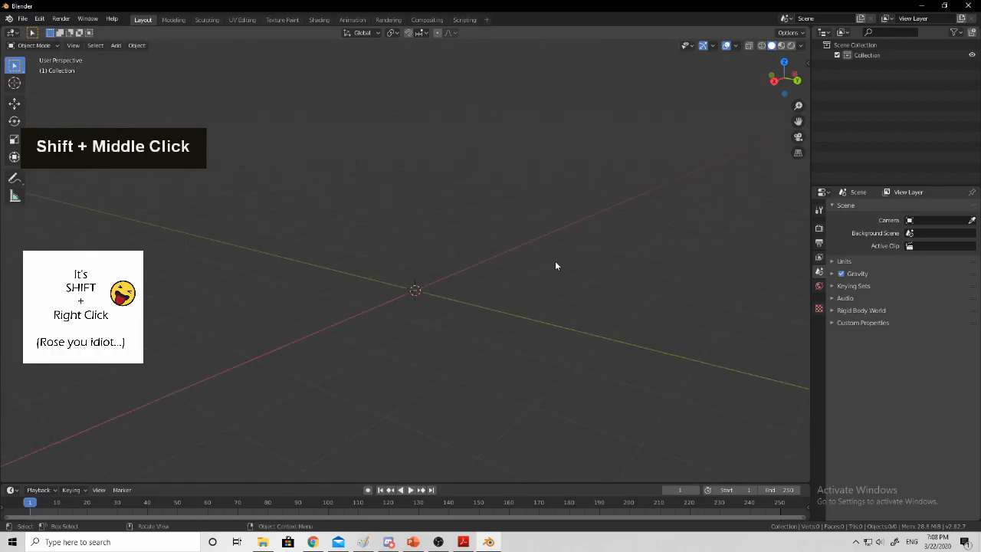
{"action": "middle_click_drag", "start_coordinate": [541, 261], "coordinate": [504, 278], "text": "shift"}
{"action": "scroll", "coordinate": [429, 290], "scroll_direction": "down", "scroll_amount": 1}
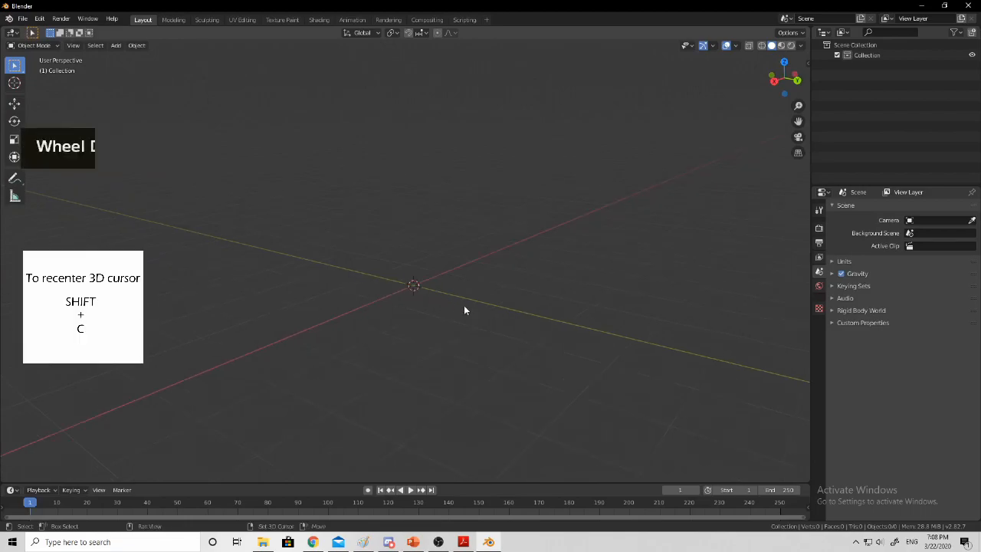
{"action": "key", "text": "shift+c"}
{"action": "middle_click_drag", "start_coordinate": [426, 291], "coordinate": [454, 312]}
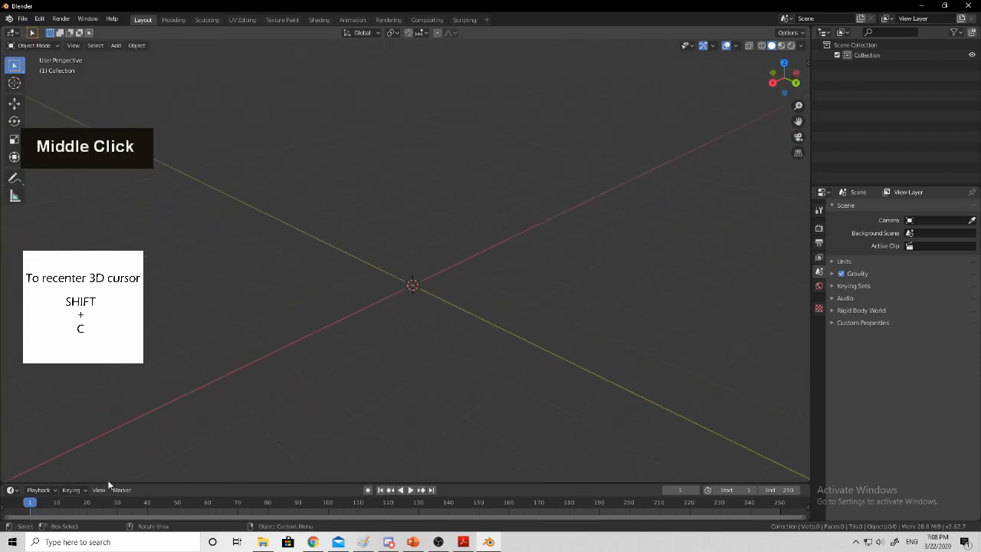
Add a cube mesh at the world origin with its default 2 m size
{"action": "key", "text": "shift"}
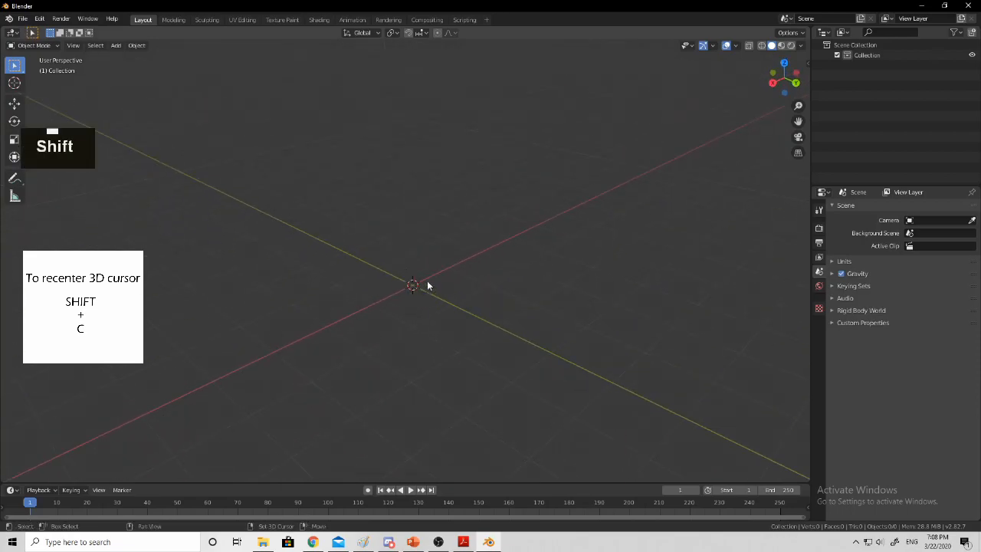
{"action": "key", "text": "shift+a"}
{"action": "mouse_move", "coordinate": [413, 282]}
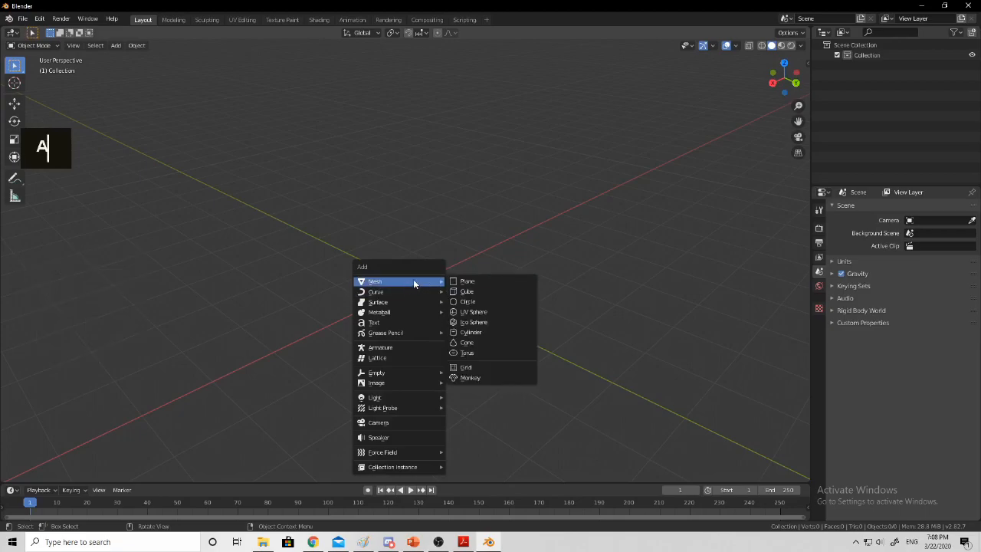
{"action": "left_click", "coordinate": [467, 291]}
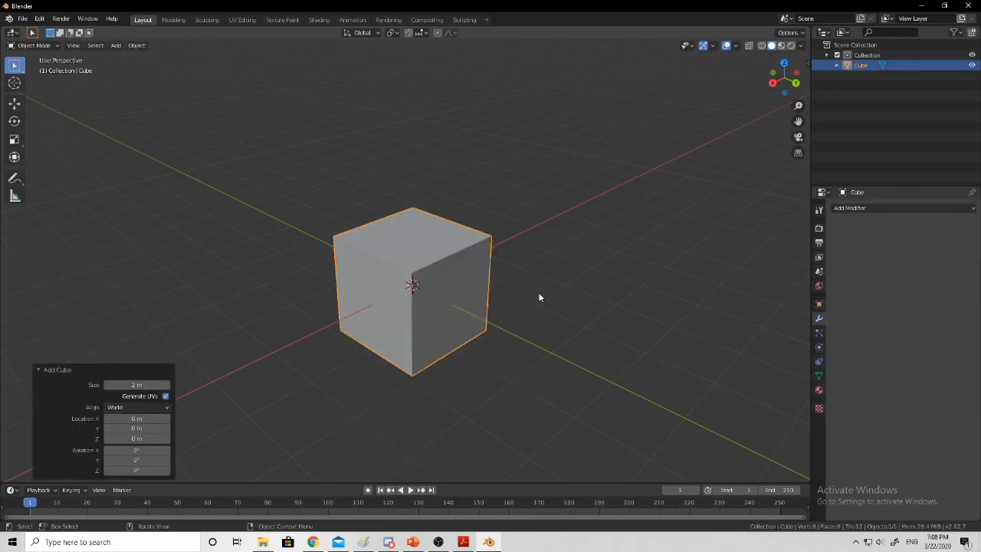
{"action": "middle_click_drag", "start_coordinate": [538, 298], "coordinate": [516, 295]}
{"action": "scroll", "coordinate": [437, 306], "scroll_direction": "down", "scroll_amount": 2}
{"action": "scroll", "coordinate": [433, 320], "scroll_direction": "up", "scroll_amount": 2}
{"action": "middle_click_drag", "start_coordinate": [433, 320], "coordinate": [465, 328]}
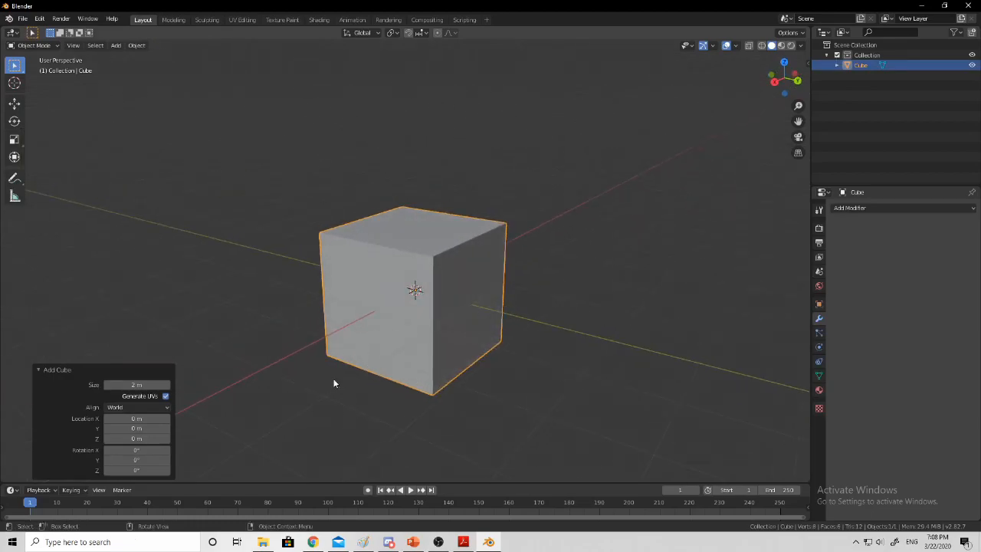
{"action": "left_click", "coordinate": [43, 372]}
{"action": "middle_click_drag", "start_coordinate": [230, 388], "coordinate": [393, 308]}
Enter Edit Mode on the cube and try moving one of its top corner vertices
{"action": "key", "text": "Tab"}
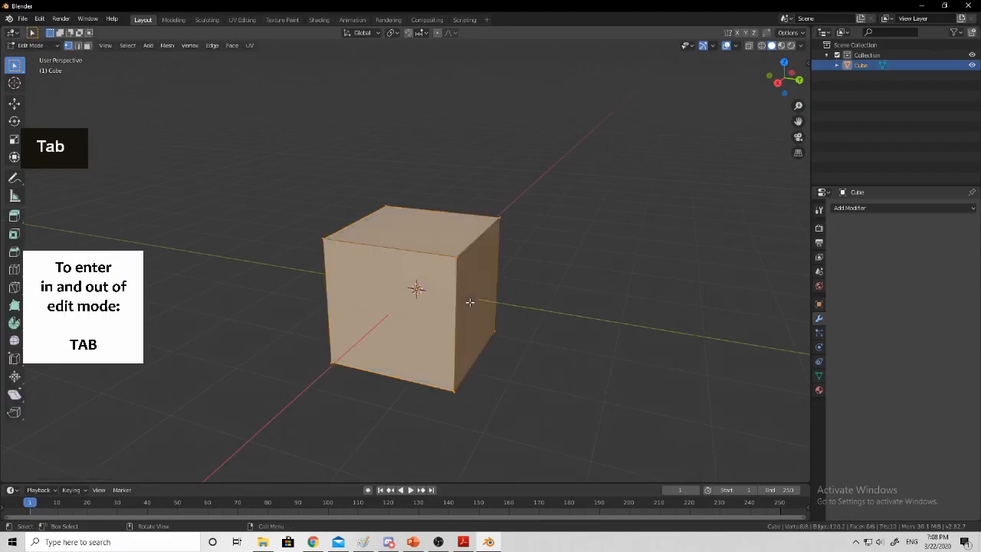
{"action": "middle_click_drag", "start_coordinate": [491, 298], "coordinate": [486, 271]}
{"action": "left_click", "coordinate": [426, 261]}
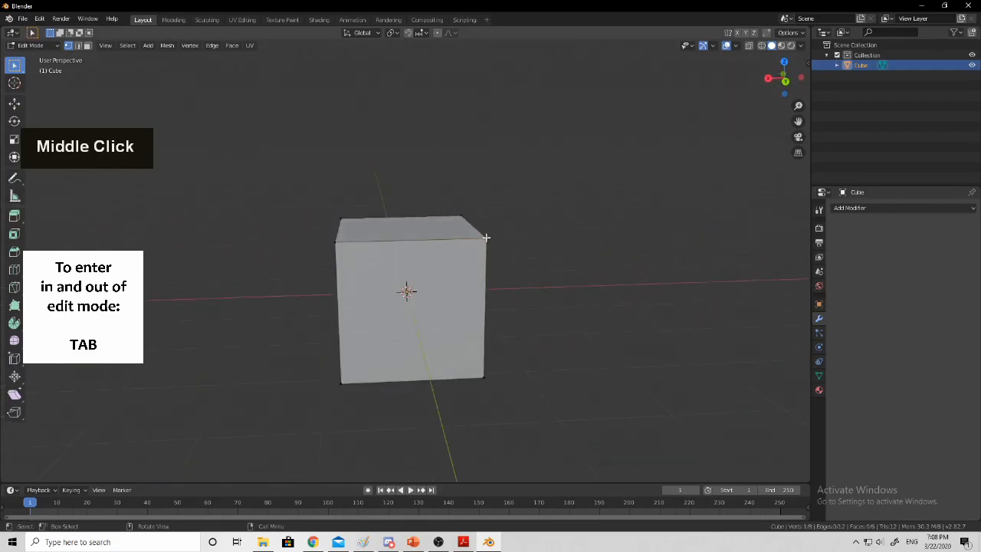
{"action": "double_click", "coordinate": [488, 236]}
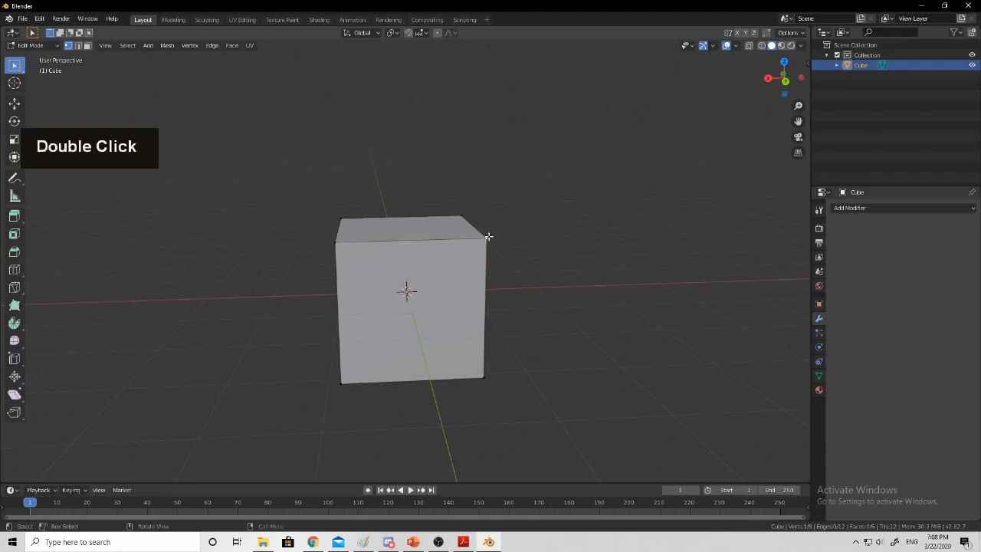
{"action": "key", "text": "g"}
{"action": "right_click", "coordinate": [529, 253]}
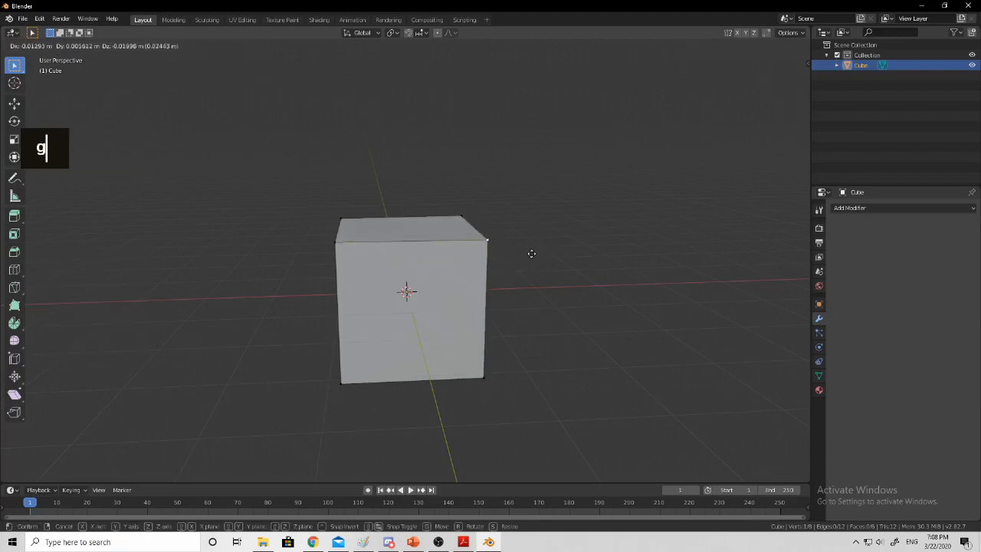
{"action": "middle_click_drag", "start_coordinate": [563, 268], "coordinate": [449, 294]}
{"action": "key", "text": "g"}
{"action": "middle_click_drag", "start_coordinate": [512, 297], "coordinate": [366, 359]}
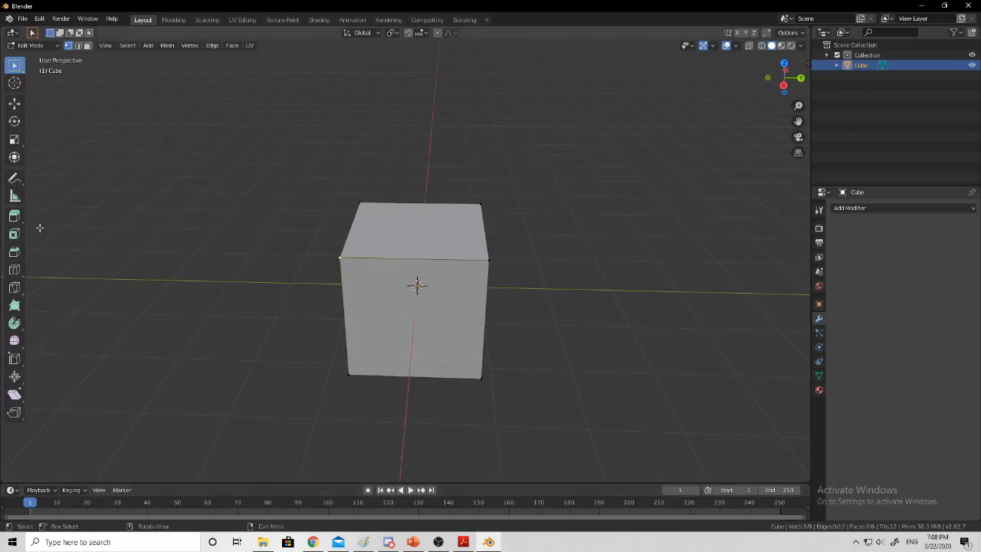
Switch to edge selection and try moving one of the cube's vertical edges
{"action": "left_click", "coordinate": [78, 46]}
{"action": "middle_click_drag", "start_coordinate": [151, 120], "coordinate": [414, 230]}
{"action": "left_click", "coordinate": [68, 46]}
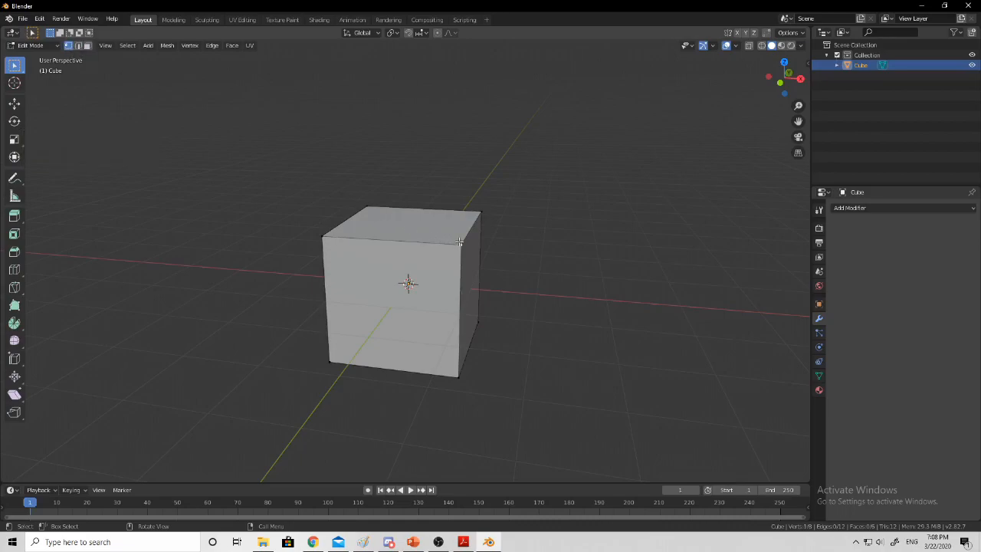
{"action": "left_click", "coordinate": [77, 46]}
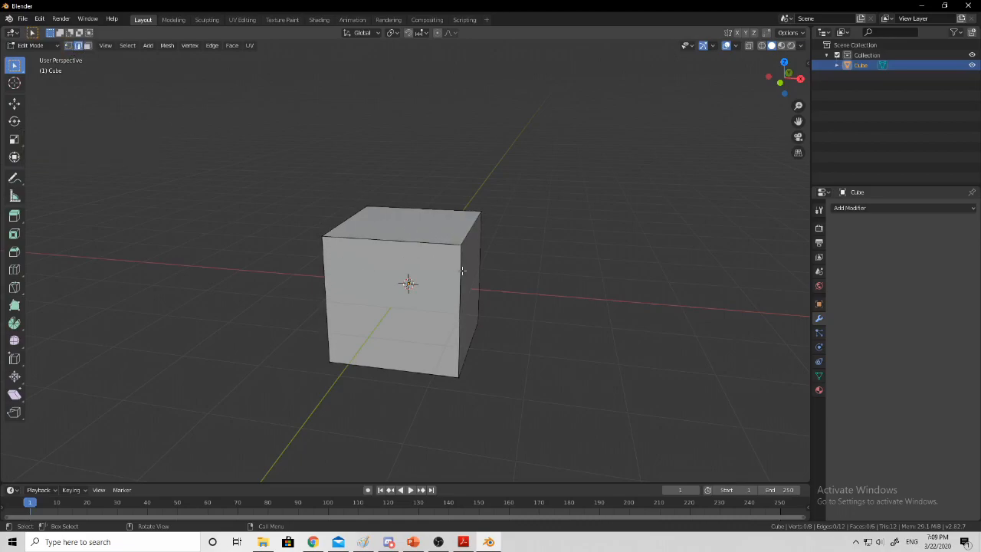
{"action": "mouse_move", "coordinate": [469, 285]}
{"action": "middle_mouse_down"}
{"action": "mouse_move", "coordinate": [448, 284]}
{"action": "mouse_move", "coordinate": [466, 278]}
{"action": "middle_mouse_up"}
{"action": "key", "text": "g"}
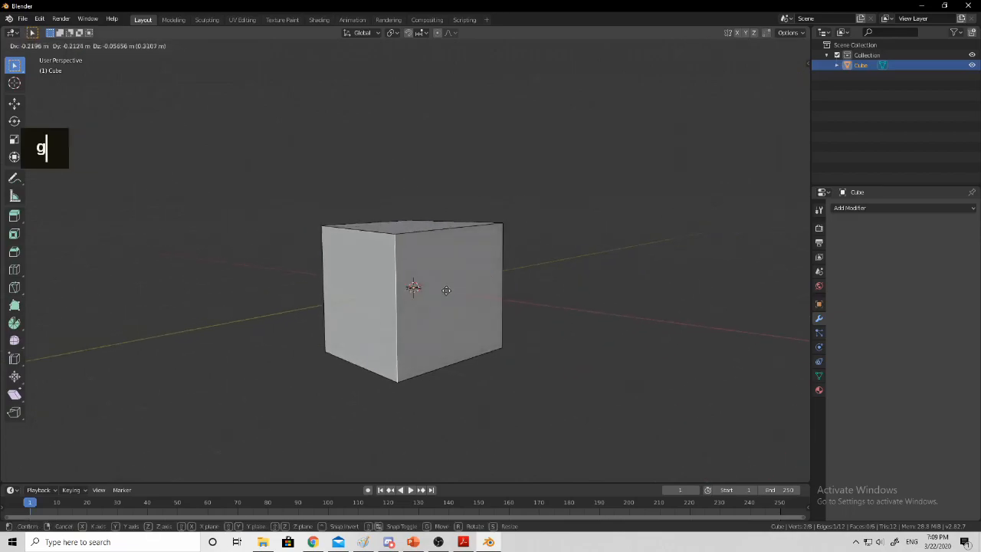
{"action": "right_click", "coordinate": [458, 296]}
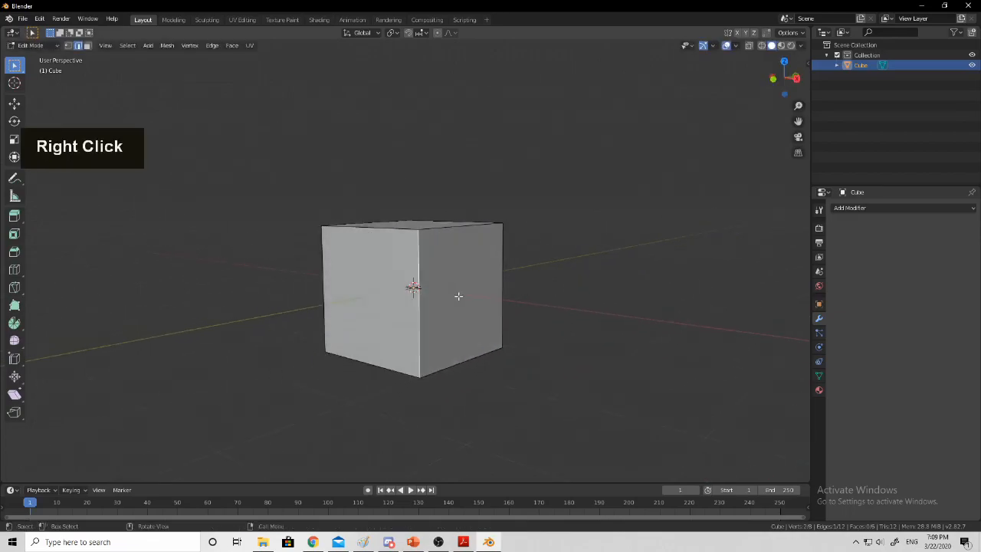
Switch to face selection and try moving one of the cube's side faces outward
{"action": "left_click", "coordinate": [87, 46]}
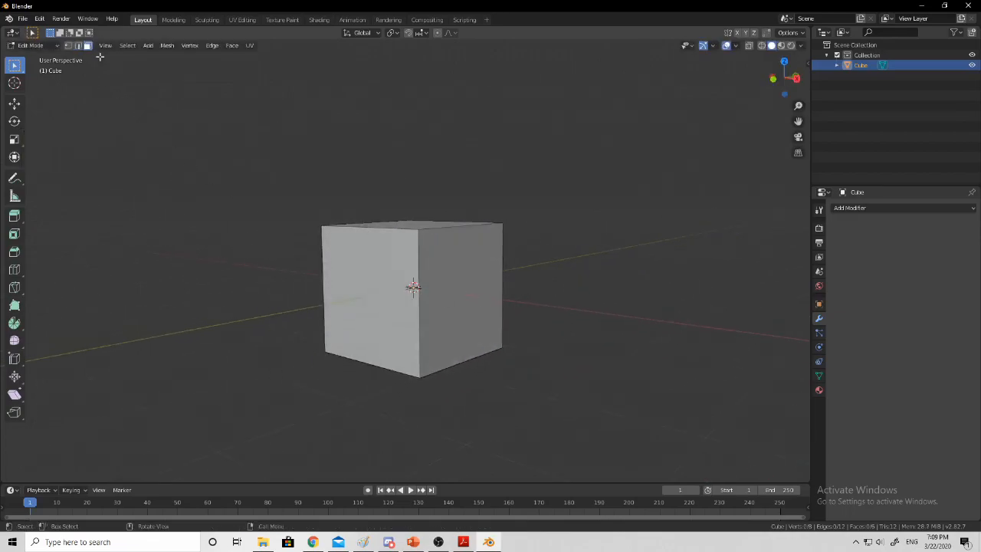
{"action": "middle_click_drag", "start_coordinate": [386, 272], "coordinate": [400, 297]}
{"action": "double_click", "coordinate": [431, 227]}
{"action": "key", "text": "Tab"}
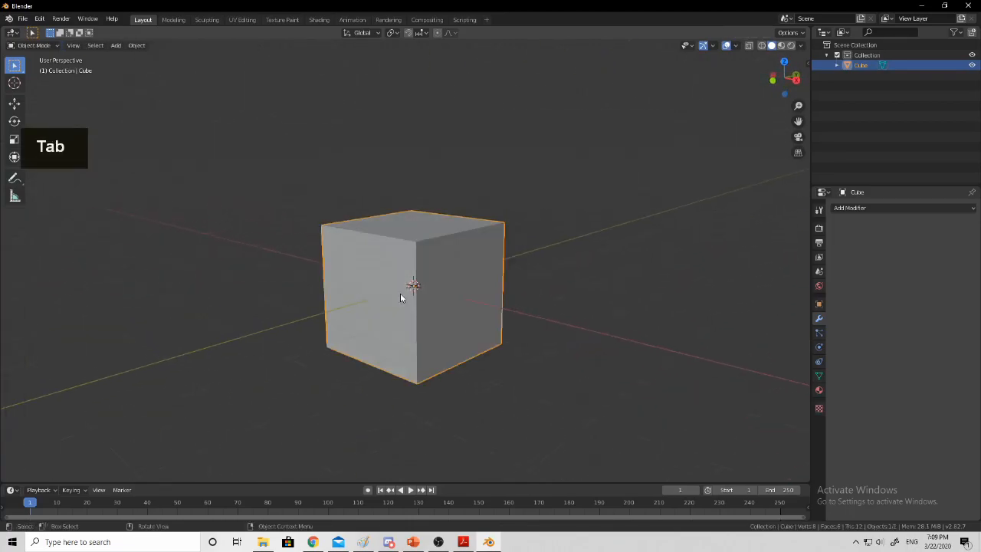
{"action": "key", "text": "Tab"}
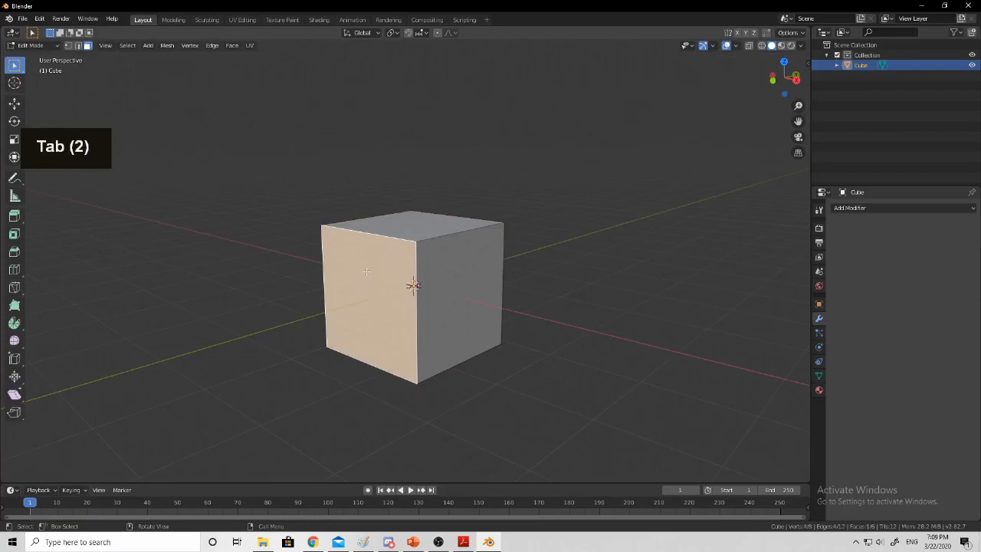
{"action": "key", "text": "g"}
{"action": "right_click", "coordinate": [181, 303]}
{"action": "key", "text": "g"}
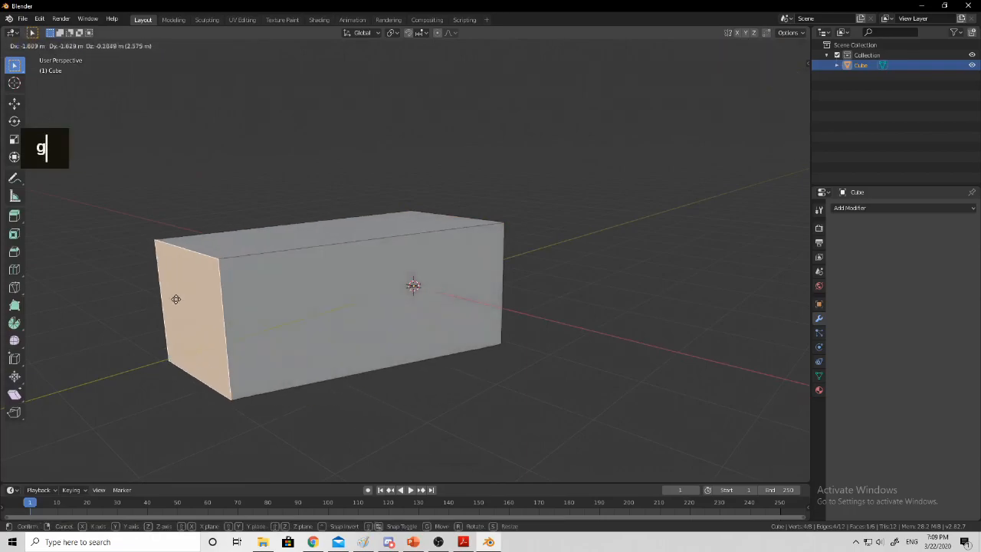
{"action": "right_click", "coordinate": [175, 300]}
Select the cube's top face and try adding a side face to the selection
{"action": "middle_click_drag", "start_coordinate": [403, 226], "coordinate": [461, 245]}
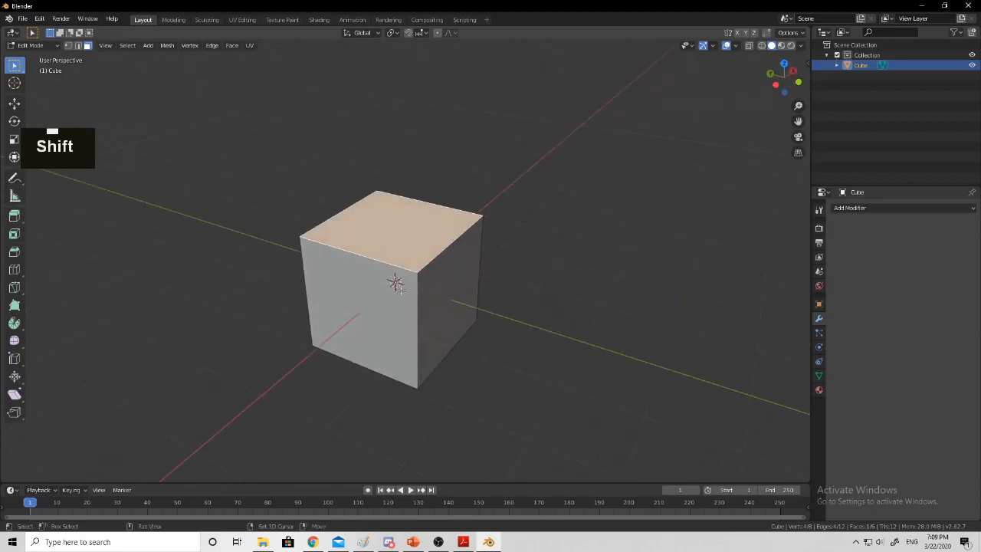
{"action": "middle_click_drag", "start_coordinate": [338, 257], "coordinate": [374, 274]}
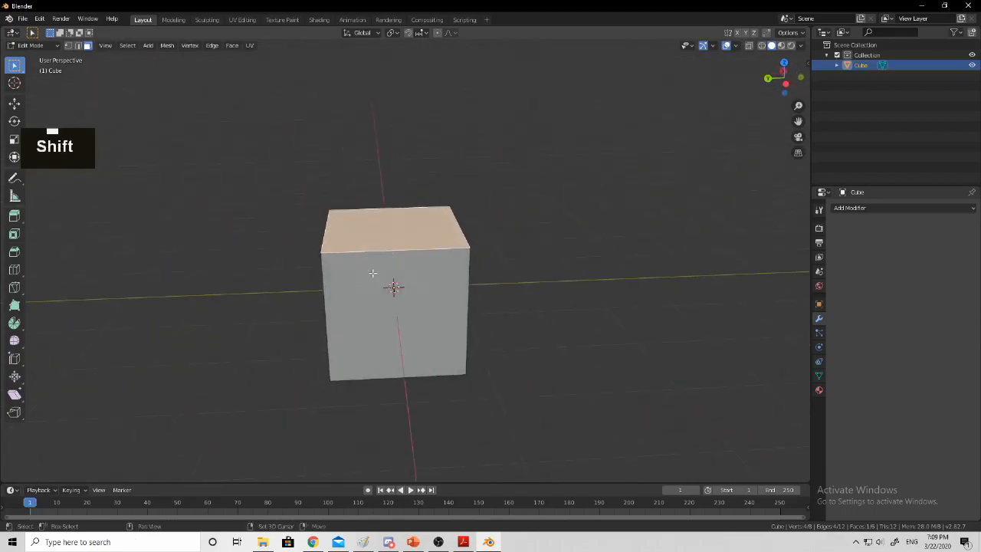
{"action": "middle_click_drag", "start_coordinate": [450, 267], "coordinate": [342, 280]}
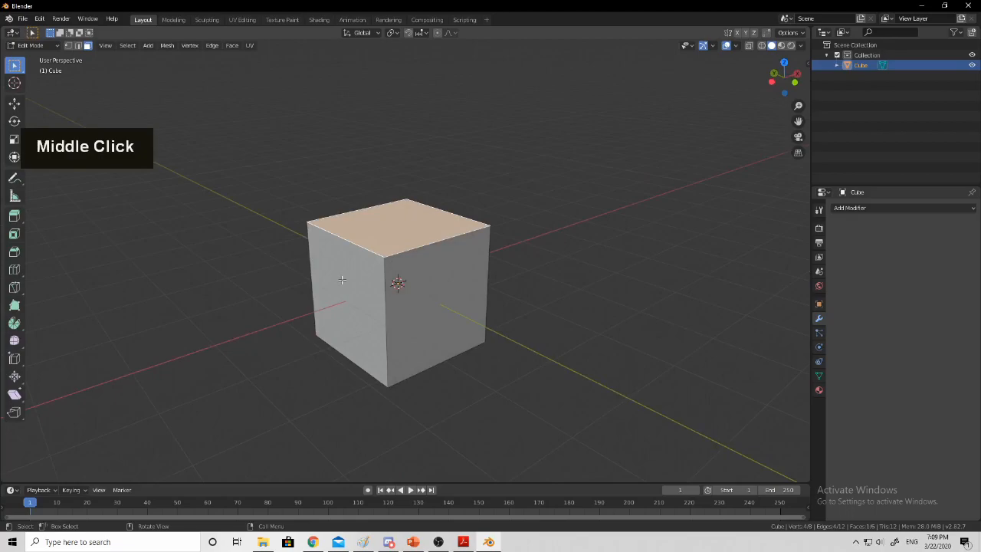
{"action": "key", "text": "shift"}
{"action": "left_click", "coordinate": [345, 280], "text": "shift"}
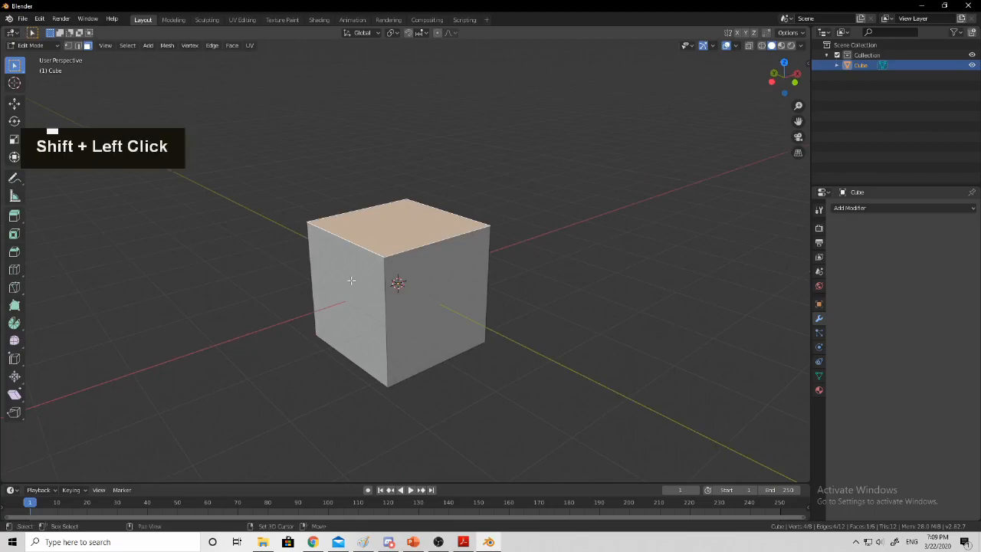
Switch to vertex selection and select all four corner vertices of the cube's top face
{"action": "left_click", "coordinate": [69, 45]}
{"action": "middle_click_drag", "start_coordinate": [316, 223], "coordinate": [494, 280]}
{"action": "left_click", "coordinate": [434, 254]}
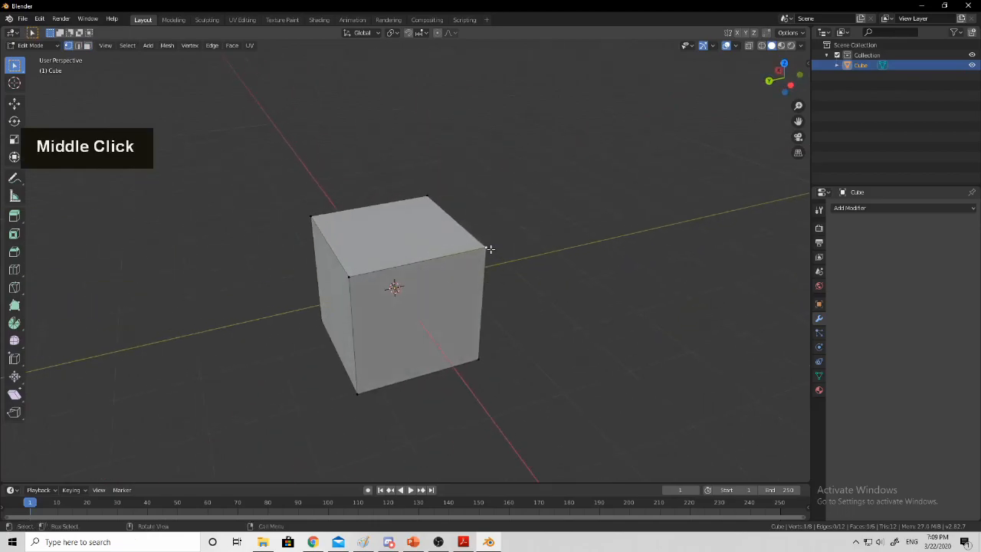
{"action": "key", "text": "shift"}
{"action": "left_click", "coordinate": [352, 273], "text": "shift"}
{"action": "middle_click_drag", "start_coordinate": [352, 273], "coordinate": [372, 233]}
{"action": "left_click", "coordinate": [339, 270], "text": "shift"}
{"action": "left_click", "coordinate": [357, 243], "text": "shift"}
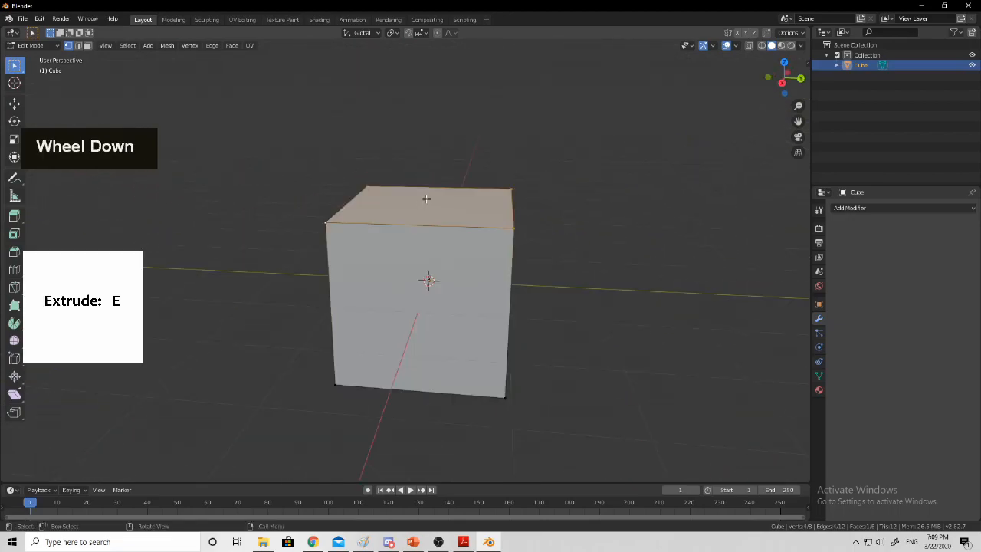
Extrude the selected top face straight upward to form a second block above the cube
{"action": "key", "text": "e"}
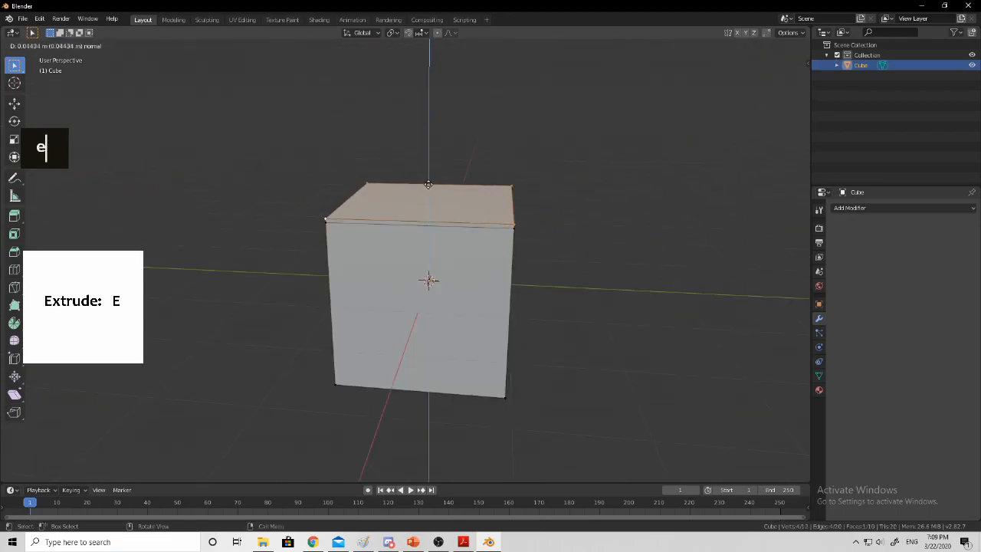
{"action": "left_click", "coordinate": [446, 92]}
{"action": "middle_click_drag", "start_coordinate": [607, 121], "coordinate": [379, 179]}
{"action": "scroll", "coordinate": [557, 133], "scroll_direction": "down", "scroll_amount": 1}
{"action": "scroll", "coordinate": [483, 164], "scroll_direction": "up", "scroll_amount": 1}
{"action": "scroll", "coordinate": [378, 179], "scroll_direction": "down", "scroll_amount": 1}
{"action": "middle_click_drag", "start_coordinate": [440, 222], "coordinate": [486, 212]}
Select the four corner vertices on one side of the upper block and extrude that face outward
{"action": "middle_click_drag", "start_coordinate": [394, 166], "coordinate": [327, 188]}
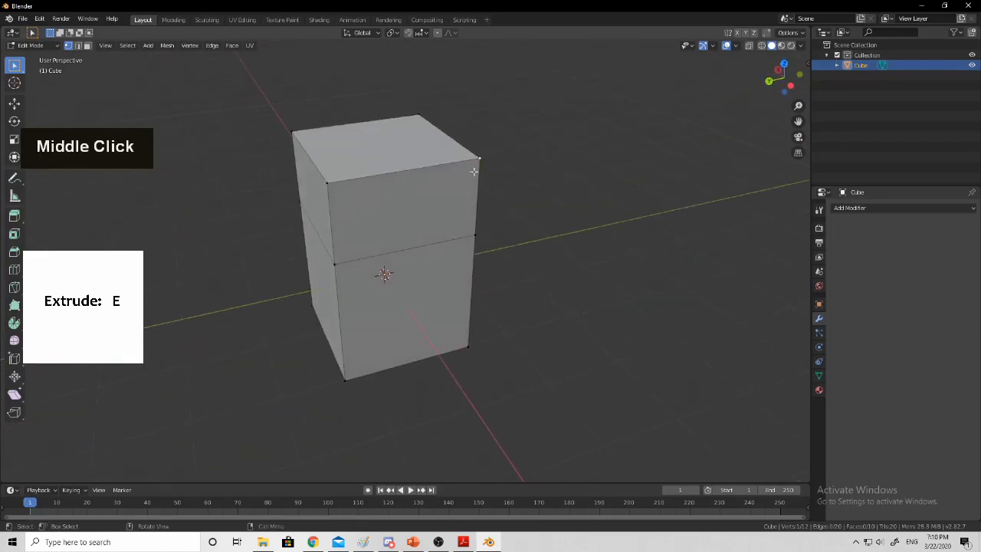
{"action": "middle_click_drag", "start_coordinate": [474, 172], "coordinate": [444, 202]}
{"action": "left_click", "coordinate": [351, 157], "text": "shift"}
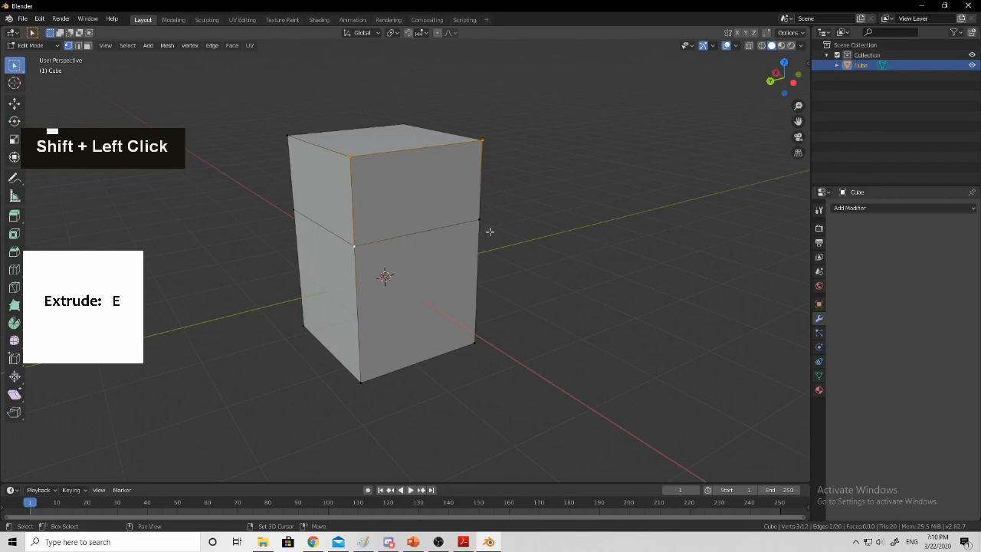
{"action": "middle_click_drag", "start_coordinate": [463, 226], "coordinate": [424, 210]}
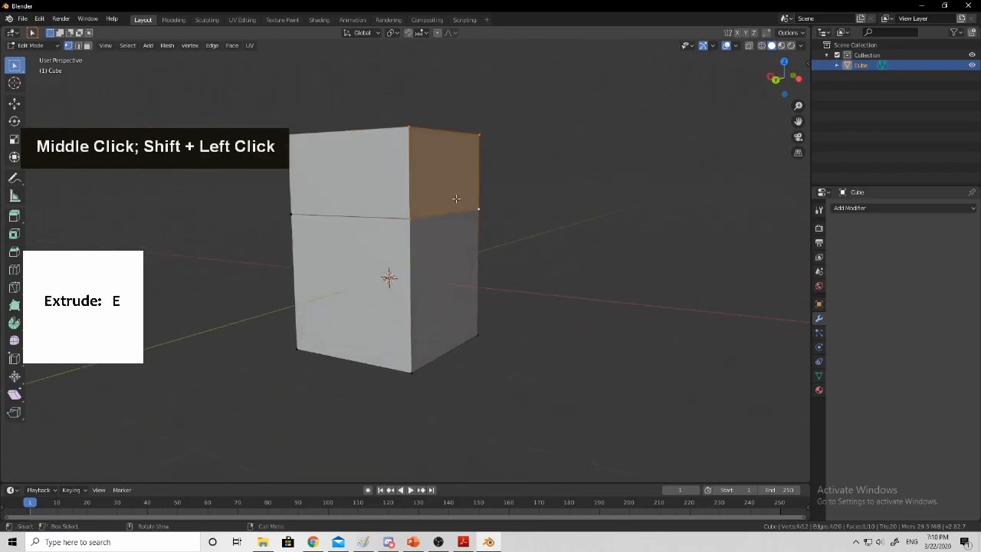
{"action": "key", "text": "e"}
{"action": "left_click", "coordinate": [535, 191]}
{"action": "middle_click_drag", "start_coordinate": [535, 191], "coordinate": [475, 144]}
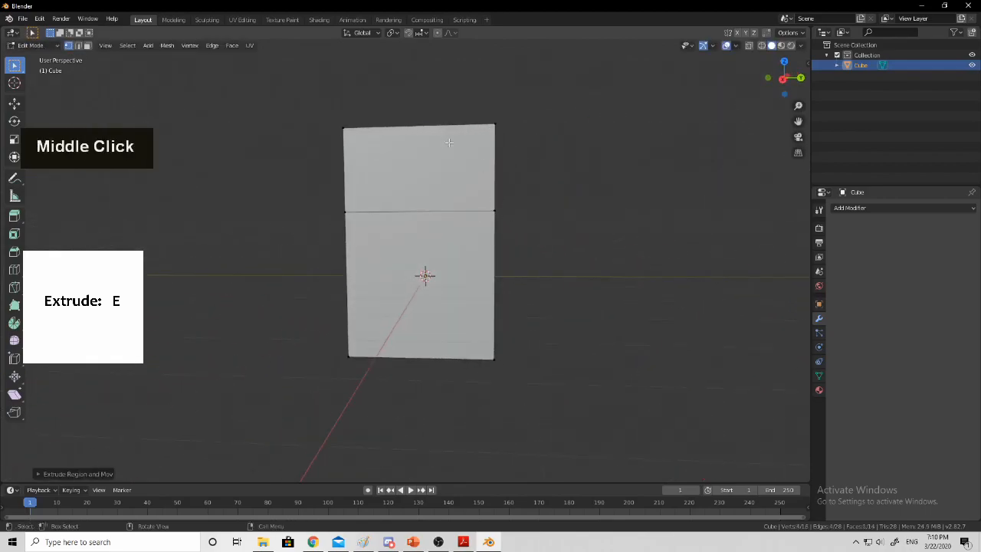
Select the four vertices on the opposite side of the upper block and extrude them outward to complete a T shape
{"action": "left_click", "coordinate": [346, 128]}
{"action": "left_click", "coordinate": [493, 123], "text": "shift"}
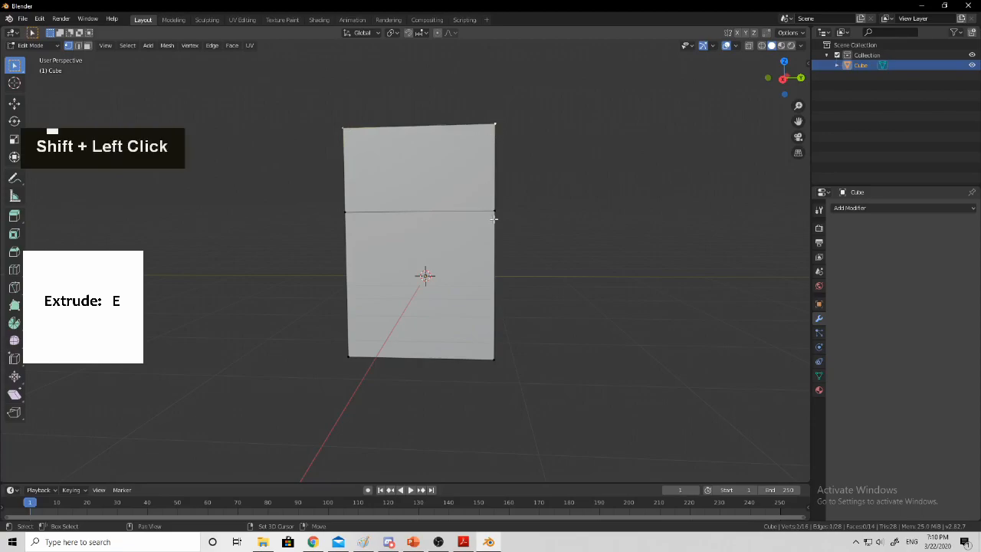
{"action": "middle_click_drag", "start_coordinate": [395, 211], "coordinate": [230, 204]}
{"action": "key", "text": "e"}
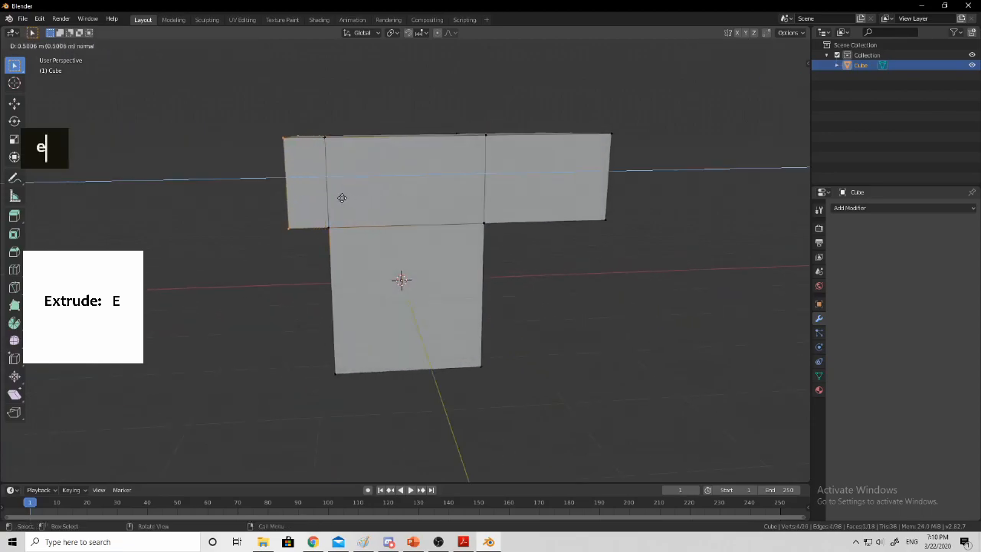
{"action": "left_click", "coordinate": [274, 191]}
{"action": "middle_click_drag", "start_coordinate": [368, 172], "coordinate": [330, 178]}
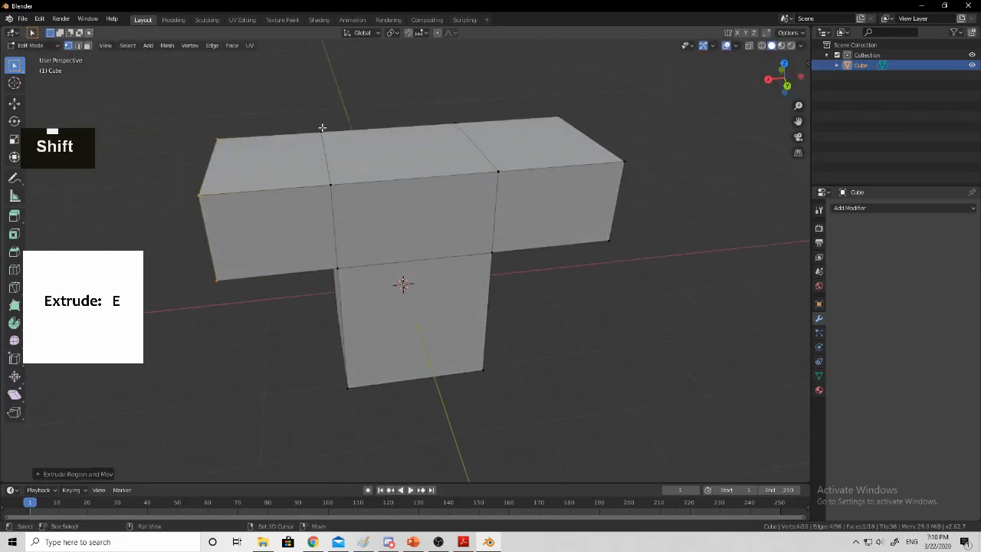
Select the four corner vertices of the T shape's middle top face and extrude that face
{"action": "left_click", "coordinate": [505, 186], "text": "shift"}
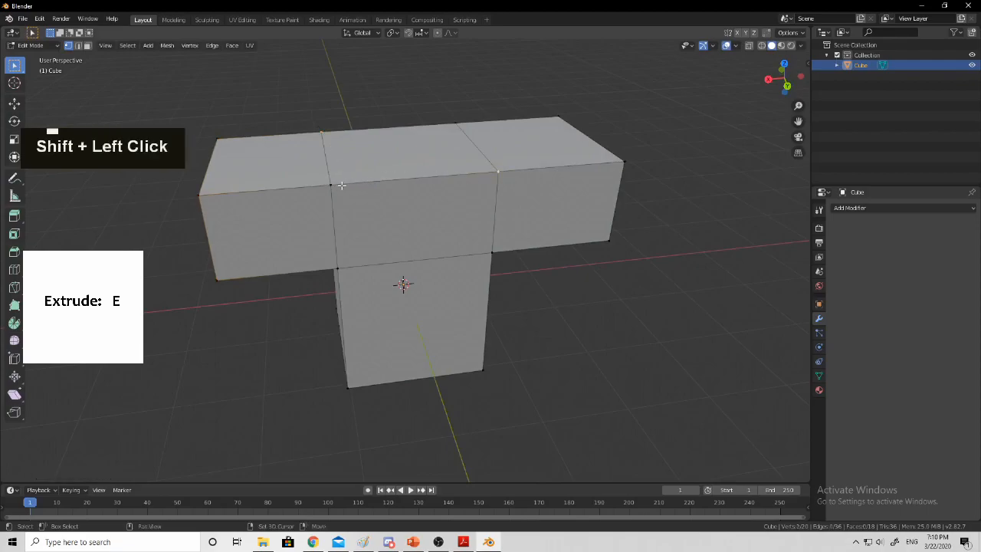
{"action": "left_click", "coordinate": [448, 122], "text": "shift"}
{"action": "middle_click_drag", "start_coordinate": [447, 122], "coordinate": [349, 239]}
{"action": "key", "text": "e"}
{"action": "left_click", "coordinate": [418, 168]}
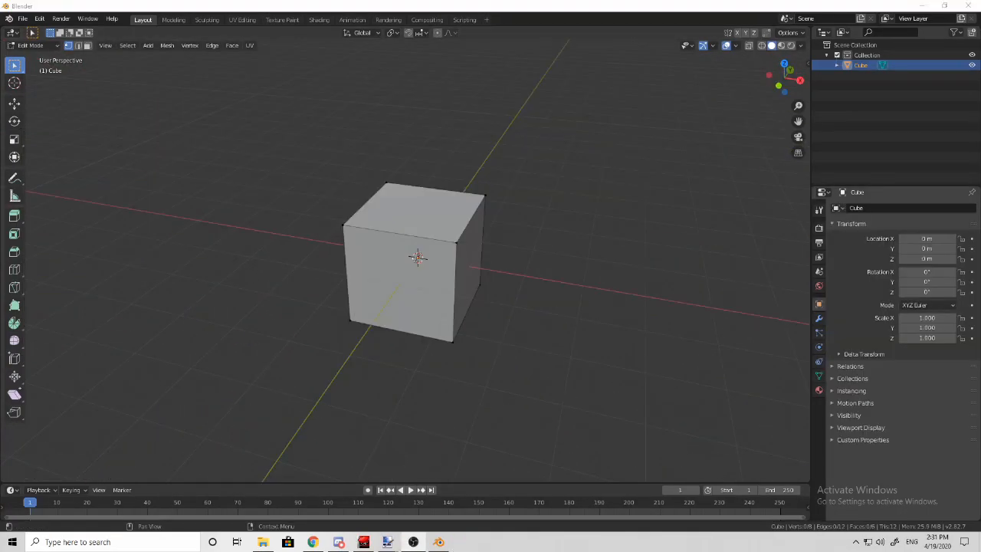
Add a single centered vertical loop cut around the cube
{"action": "mouse_move", "coordinate": [576, 201]}
{"action": "middle_mouse_down"}
{"action": "mouse_move", "coordinate": [567, 213]}
{"action": "mouse_move", "coordinate": [587, 217]}
{"action": "middle_mouse_up"}
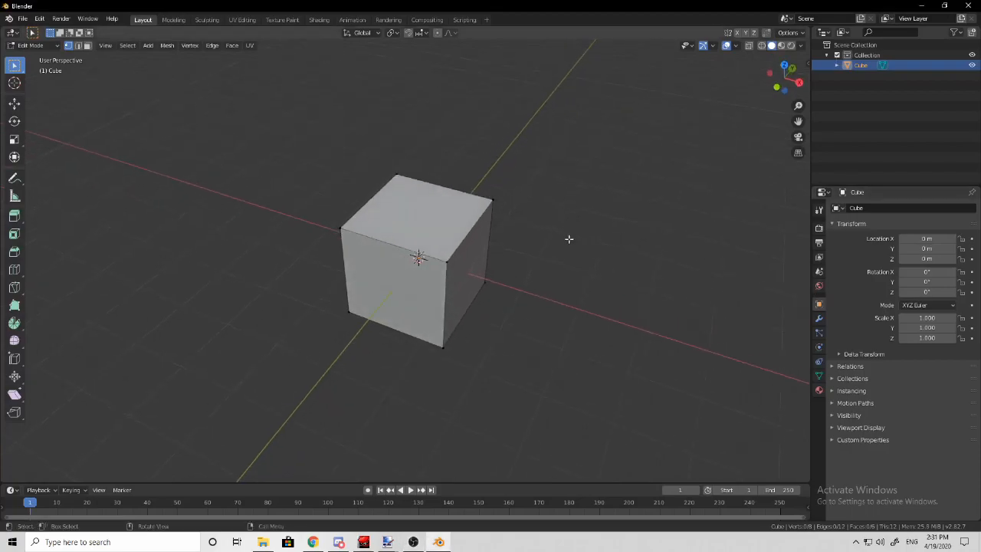
{"action": "middle_click_drag", "start_coordinate": [538, 252], "coordinate": [567, 220]}
{"action": "middle_click_drag", "start_coordinate": [433, 201], "coordinate": [495, 208]}
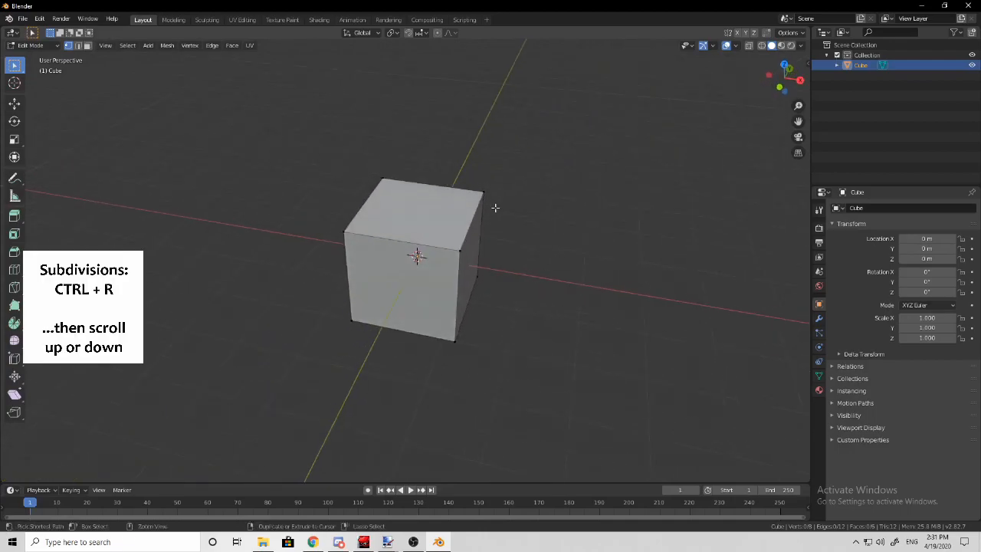
{"action": "key", "text": "ctrl+r"}
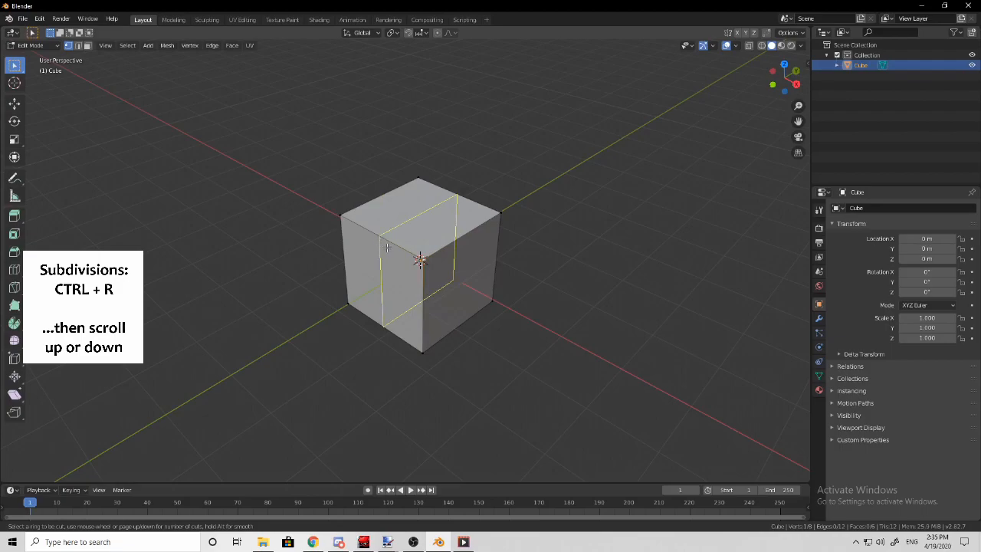
{"action": "left_click", "coordinate": [387, 248]}
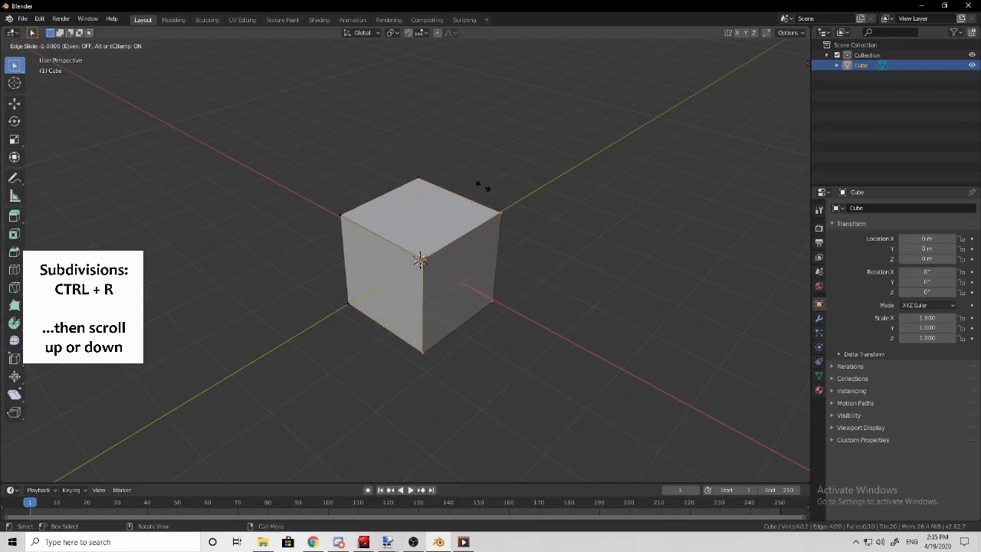
{"action": "left_click", "coordinate": [473, 159]}
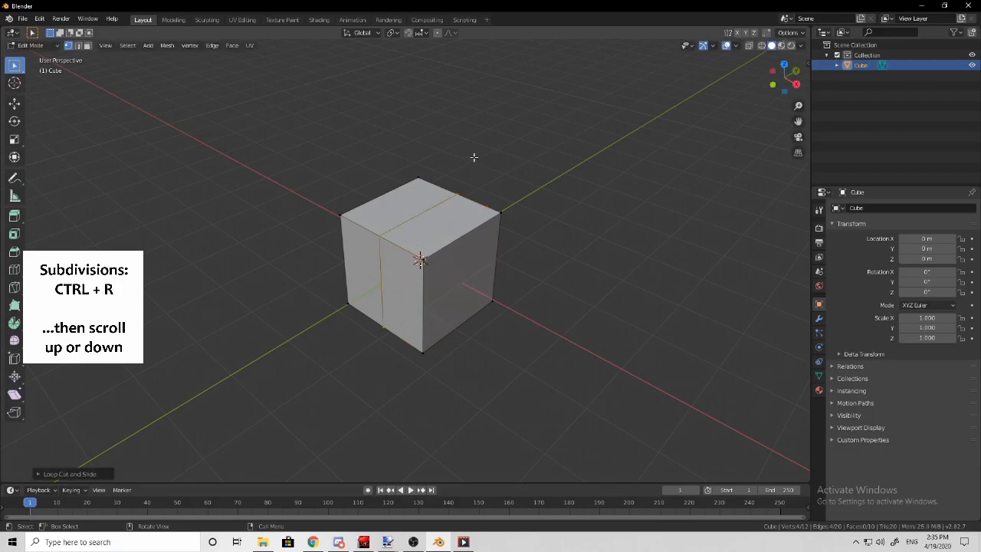
{"action": "middle_click_drag", "start_coordinate": [426, 222], "coordinate": [401, 249]}
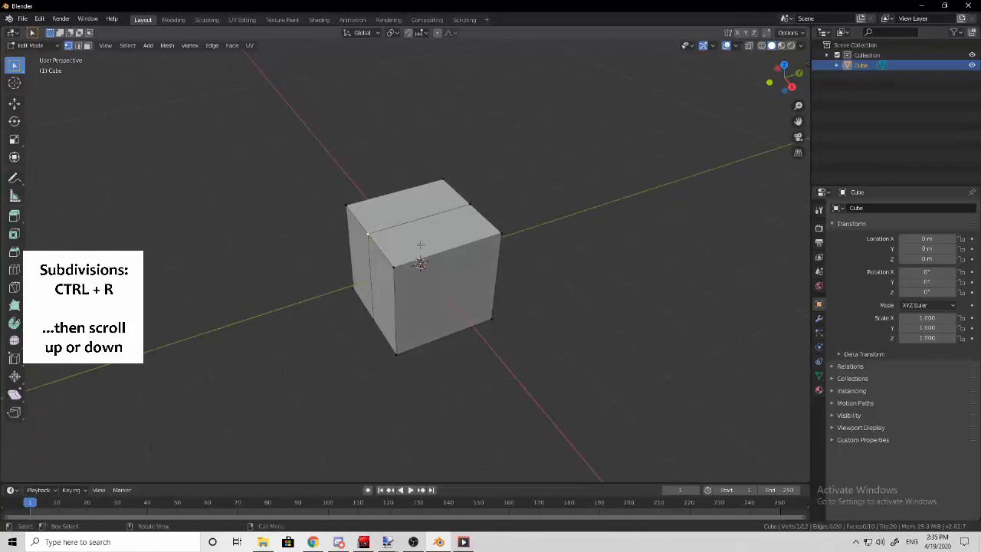
{"action": "middle_click_drag", "start_coordinate": [331, 229], "coordinate": [439, 236]}
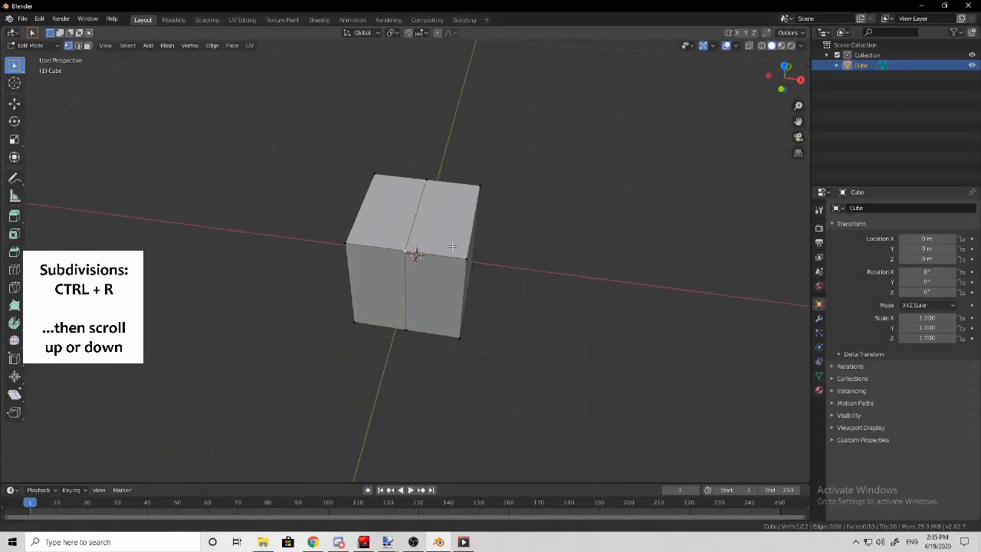
{"action": "scroll", "coordinate": [494, 236], "scroll_direction": "up", "scroll_amount": 1}
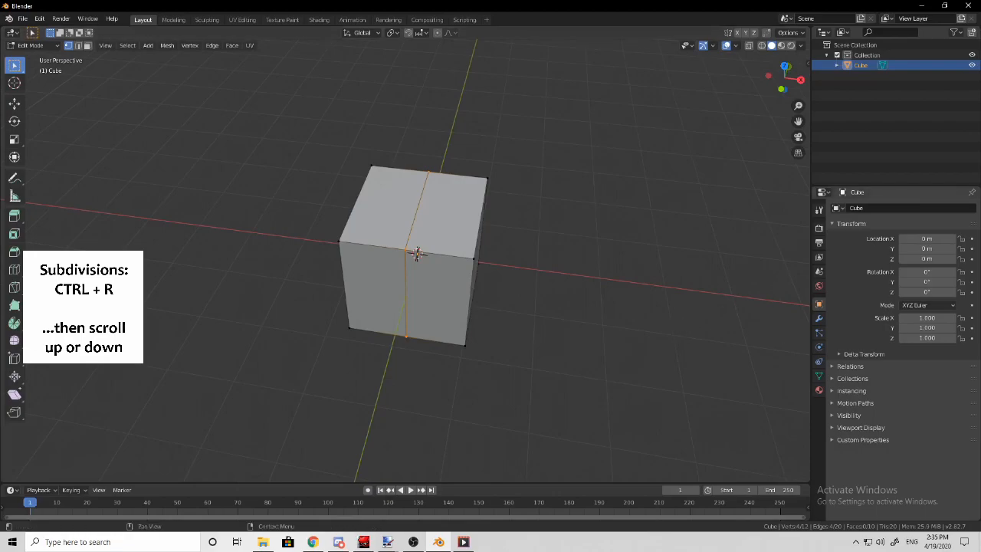
Add nine evenly spaced vertical loop cuts to the uncut cube in one Loop Cut operation
{"action": "middle_click_drag", "start_coordinate": [417, 253], "coordinate": [392, 243]}
{"action": "key", "text": "ctrl+r"}
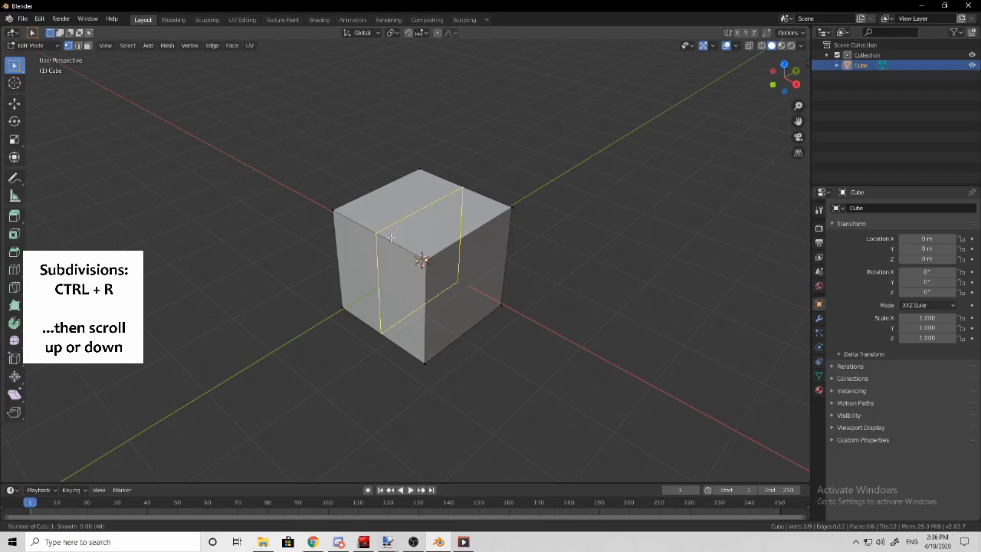
{"action": "scroll", "coordinate": [377, 227], "scroll_direction": "up", "scroll_amount": 3}
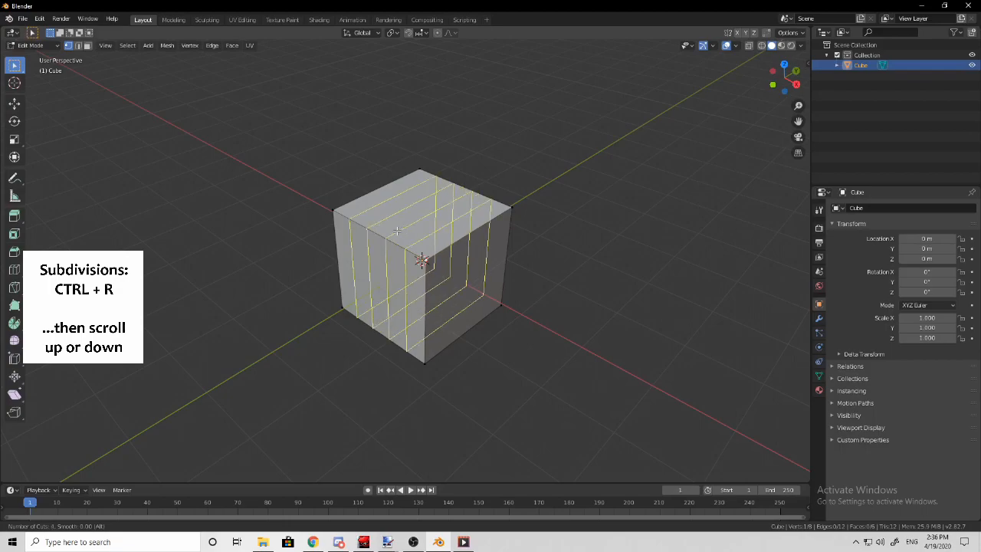
{"action": "scroll", "coordinate": [401, 245], "scroll_direction": "down", "scroll_amount": 1}
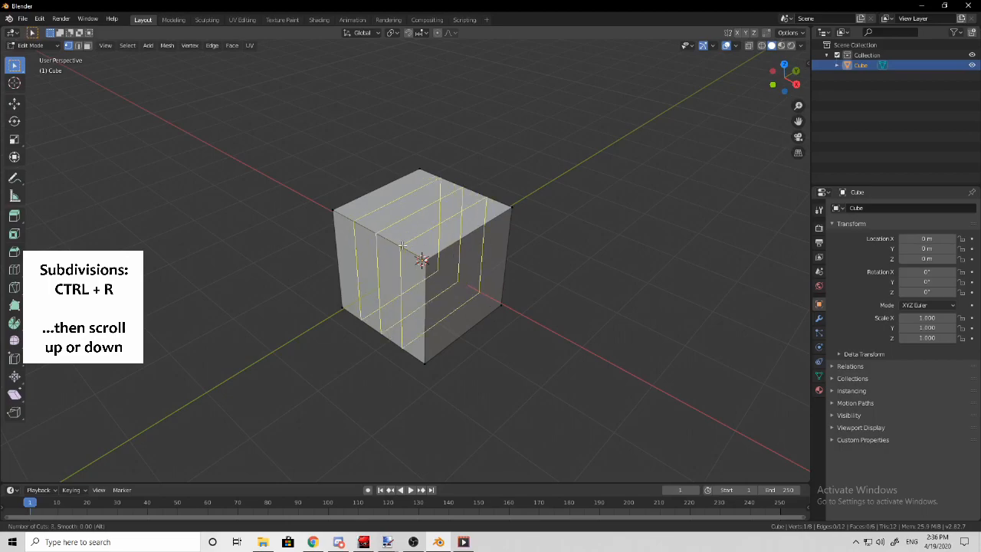
{"action": "scroll", "coordinate": [401, 246], "scroll_direction": "up", "scroll_amount": 6}
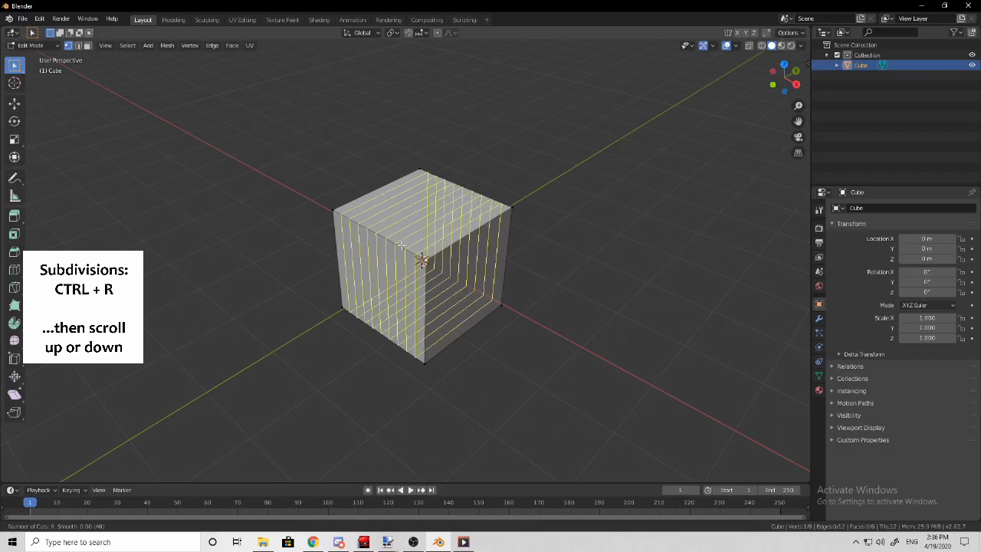
{"action": "left_click", "coordinate": [401, 229]}
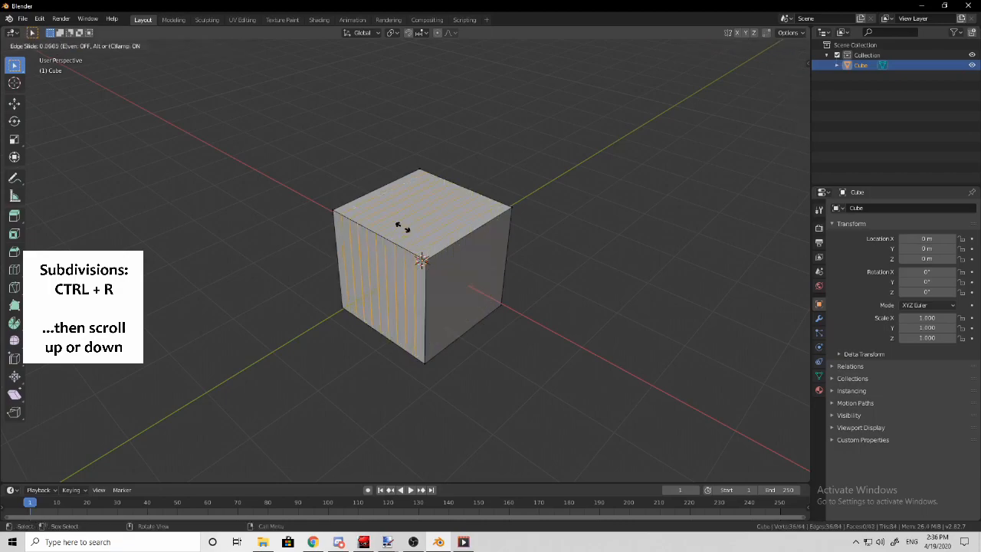
{"action": "left_click", "coordinate": [421, 190]}
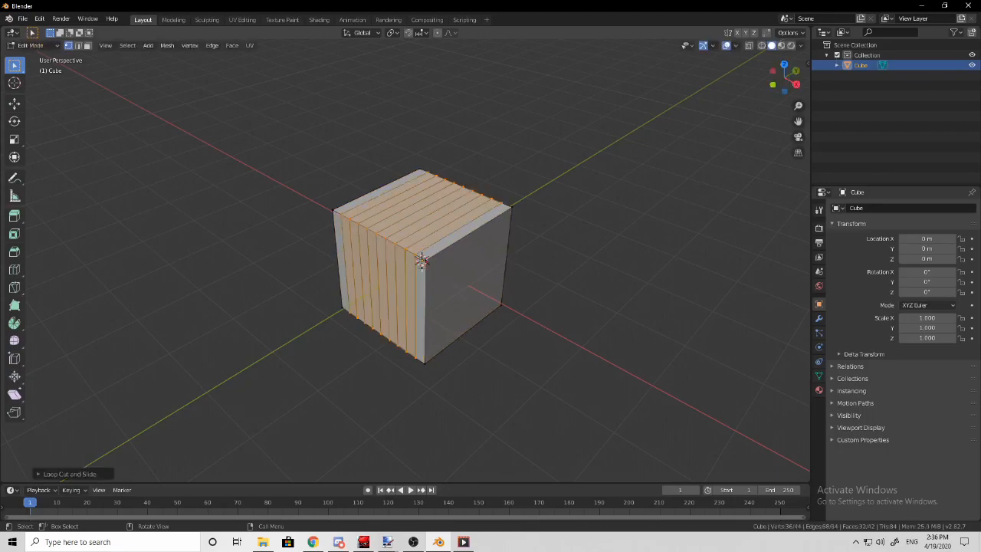
{"action": "middle_click_drag", "start_coordinate": [340, 222], "coordinate": [498, 207]}
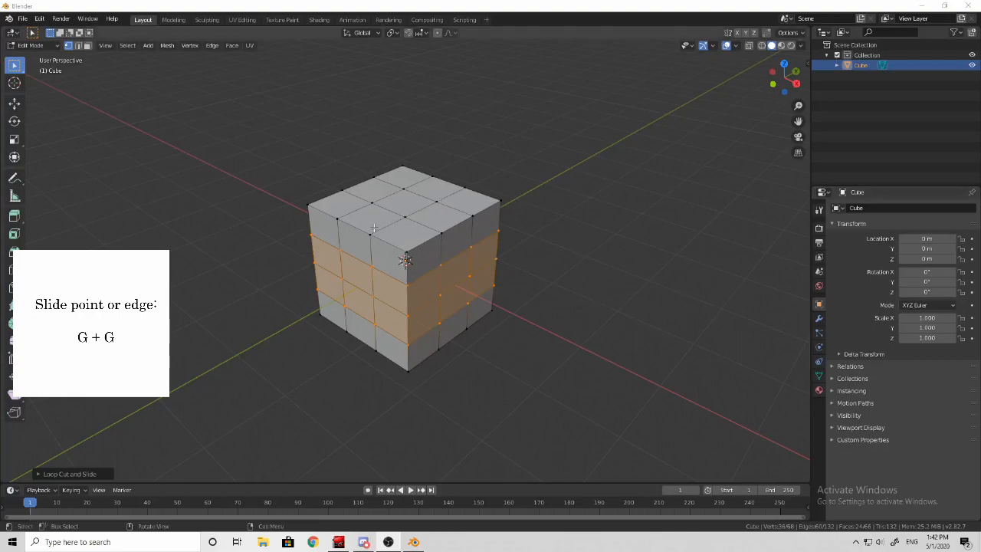
Try to slide an inner vertex of the subdivided cube's top face along its adjoining edge
{"action": "left_click", "coordinate": [373, 228]}
{"action": "middle_click_drag", "start_coordinate": [373, 229], "coordinate": [459, 228]}
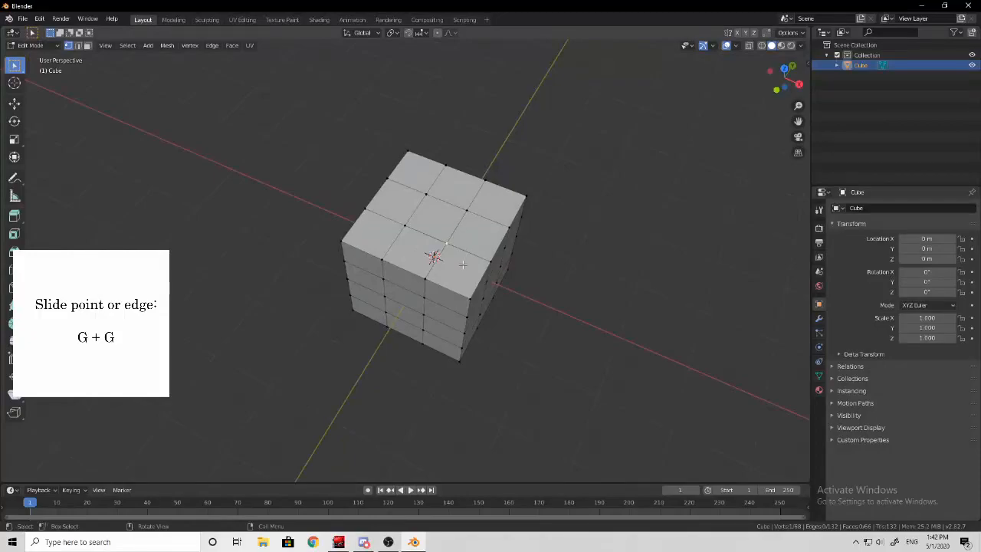
{"action": "key", "text": "g"}
{"action": "key", "text": "g"}
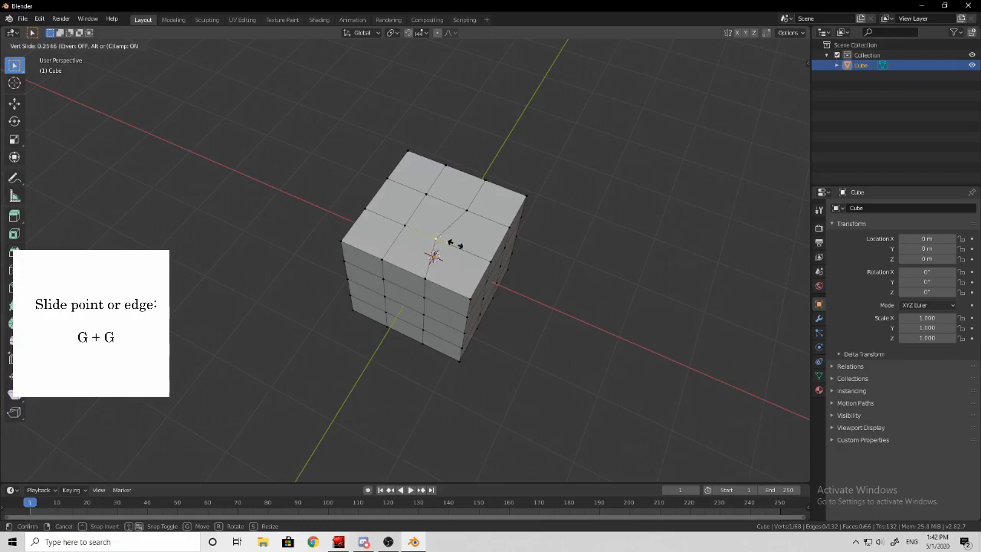
{"action": "left_click", "coordinate": [464, 243]}
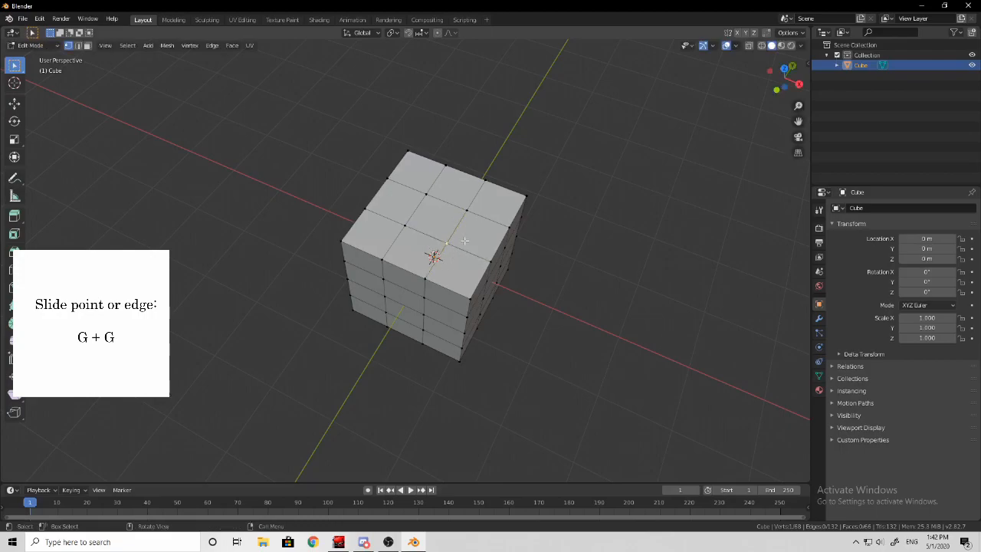
Switch to edge selection and try sliding an inner edge of the cube's top face along the surface
{"action": "left_click", "coordinate": [77, 45]}
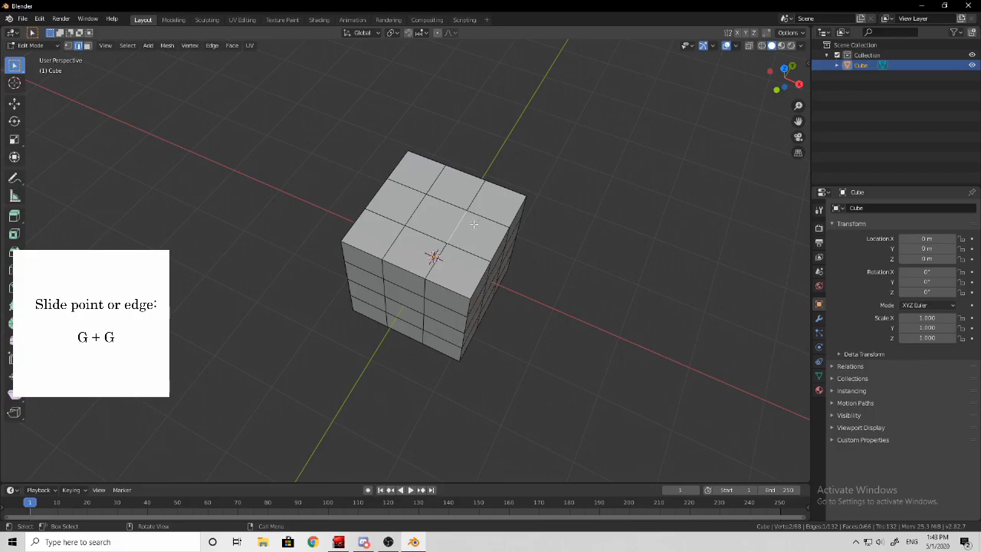
{"action": "key", "text": "g"}
{"action": "key", "text": "g"}
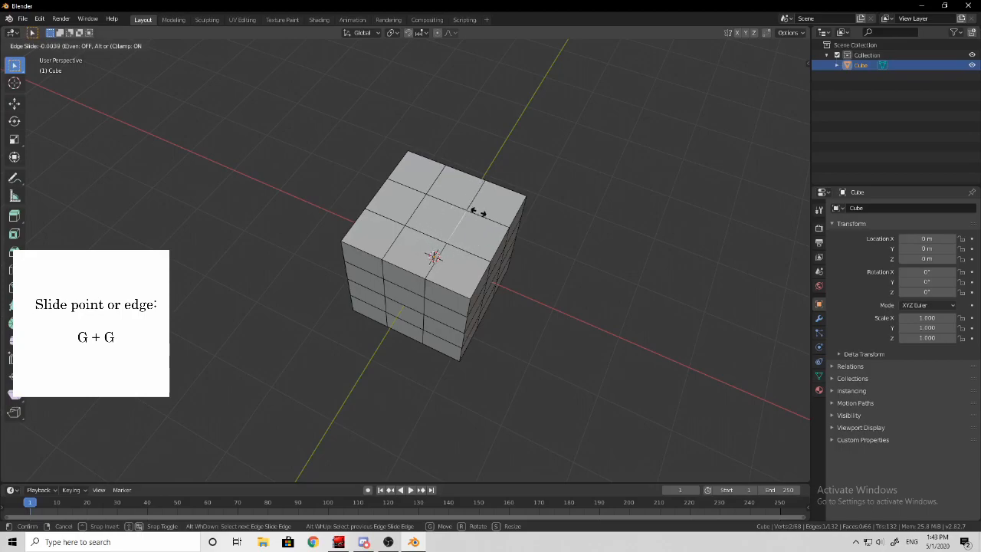
{"action": "left_click", "coordinate": [477, 212]}
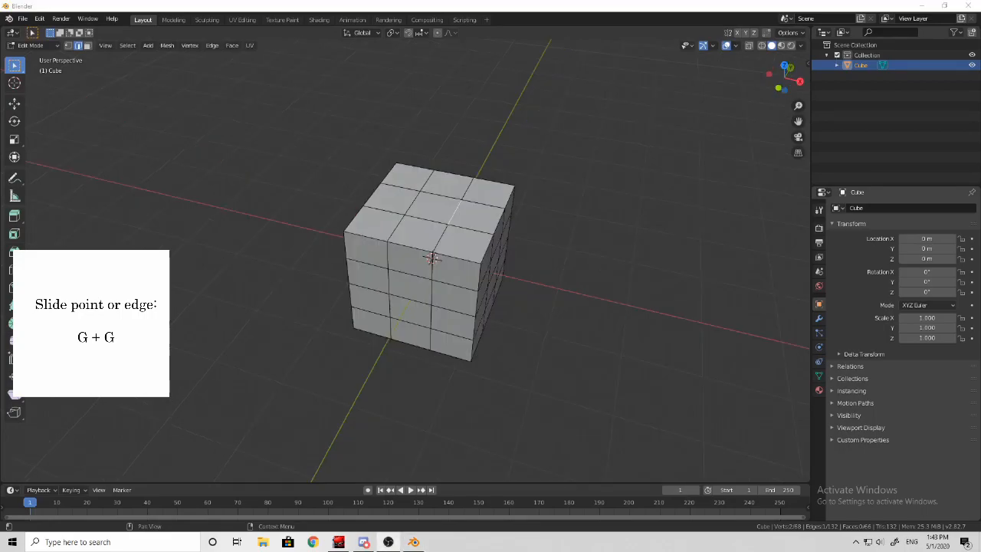
Select the whole vertical edge loop nearest the cube's positive X side and slide it close to that side's edge
{"action": "mouse_move", "coordinate": [463, 209]}
{"action": "middle_mouse_down"}
{"action": "mouse_move", "coordinate": [463, 230]}
{"action": "mouse_move", "coordinate": [445, 237]}
{"action": "mouse_move", "coordinate": [464, 175]}
{"action": "mouse_move", "coordinate": [465, 204]}
{"action": "middle_mouse_up"}
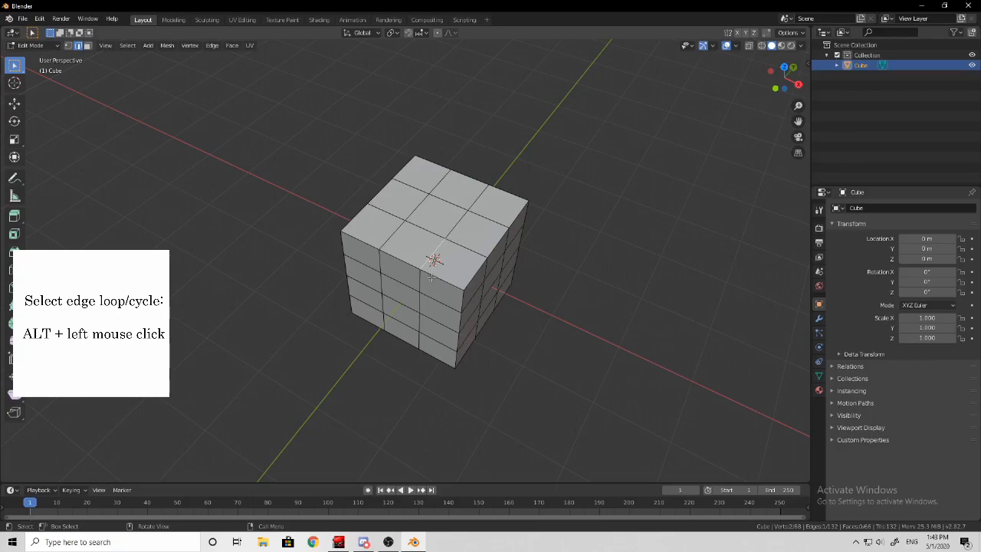
{"action": "middle_click_drag", "start_coordinate": [420, 292], "coordinate": [445, 280]}
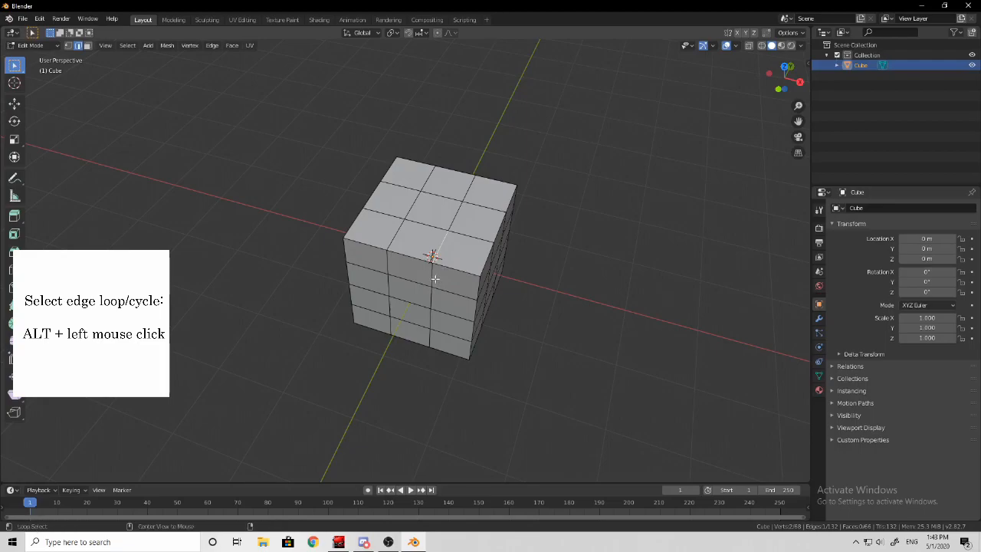
{"action": "left_click", "coordinate": [433, 279], "text": "alt"}
{"action": "middle_click_drag", "start_coordinate": [433, 279], "coordinate": [374, 175]}
{"action": "middle_click_drag", "start_coordinate": [400, 317], "coordinate": [477, 321]}
{"action": "middle_click_drag", "start_coordinate": [467, 284], "coordinate": [475, 223]}
{"action": "key", "text": "g"}
{"action": "key", "text": "g"}
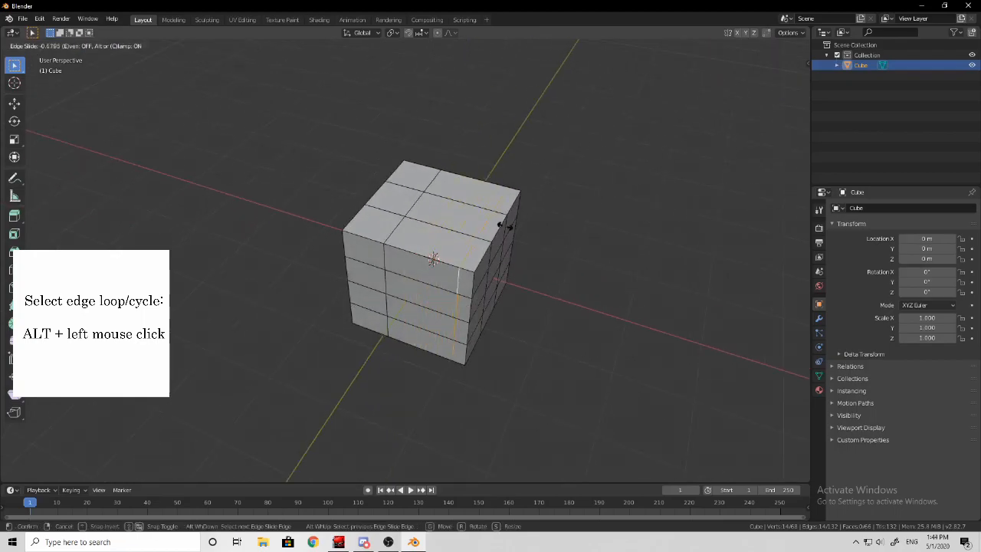
{"action": "left_click", "coordinate": [510, 224]}
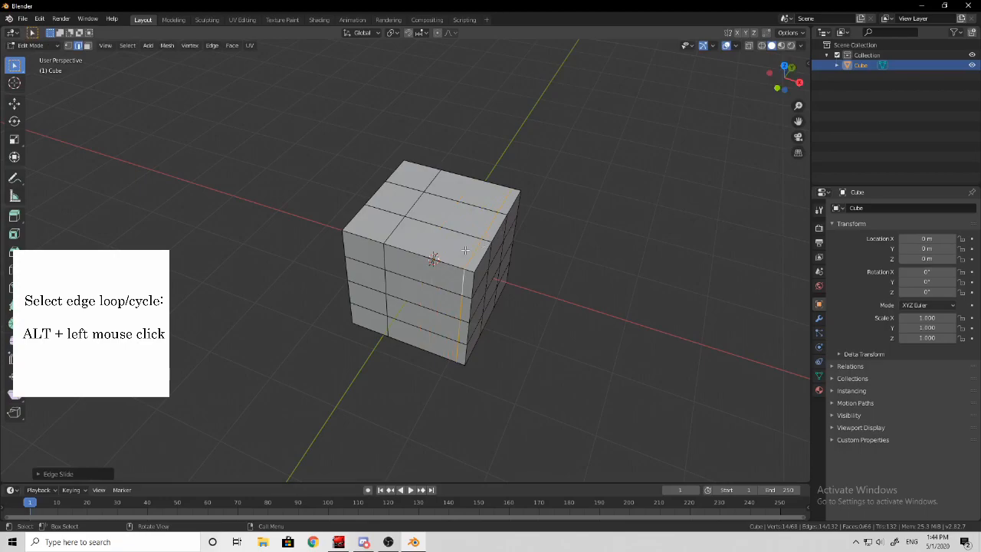
{"action": "middle_click_drag", "start_coordinate": [465, 250], "coordinate": [452, 256]}
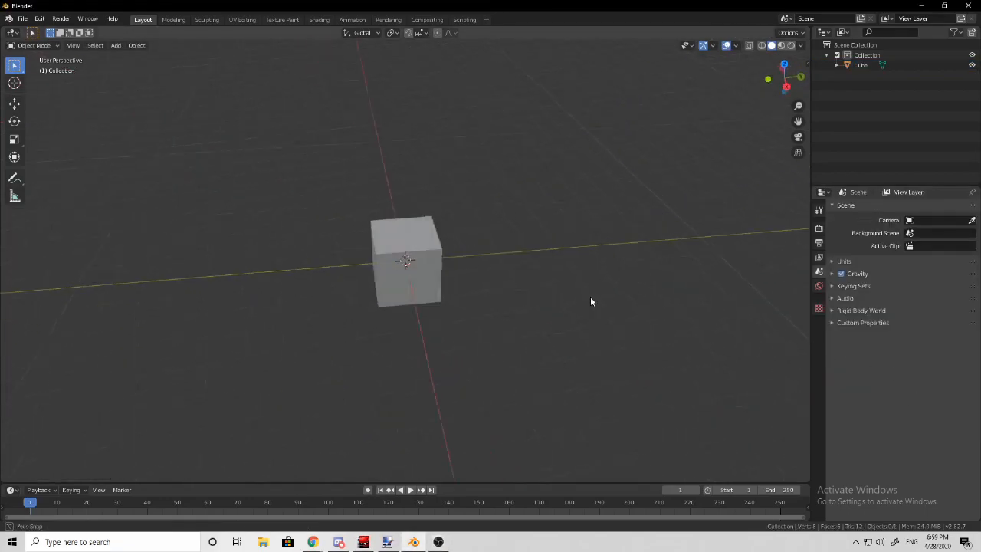
Bring the image 7__EF1yufExgF from the Downloads folder into the 3D scene as a reference, behind the cube
{"action": "middle_click_drag", "start_coordinate": [591, 300], "coordinate": [574, 263]}
{"action": "middle_click_drag", "start_coordinate": [219, 175], "coordinate": [252, 210]}
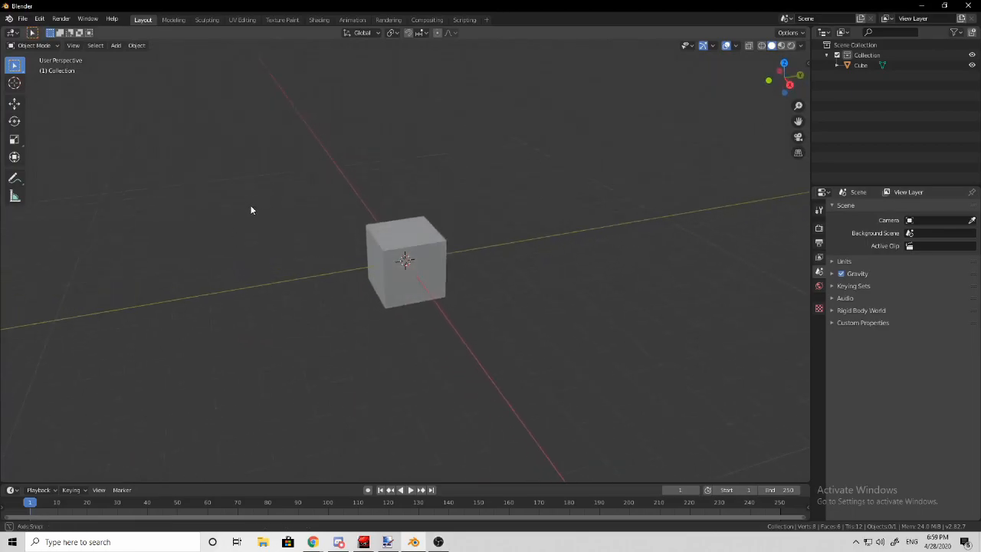
{"action": "left_click", "coordinate": [263, 542]}
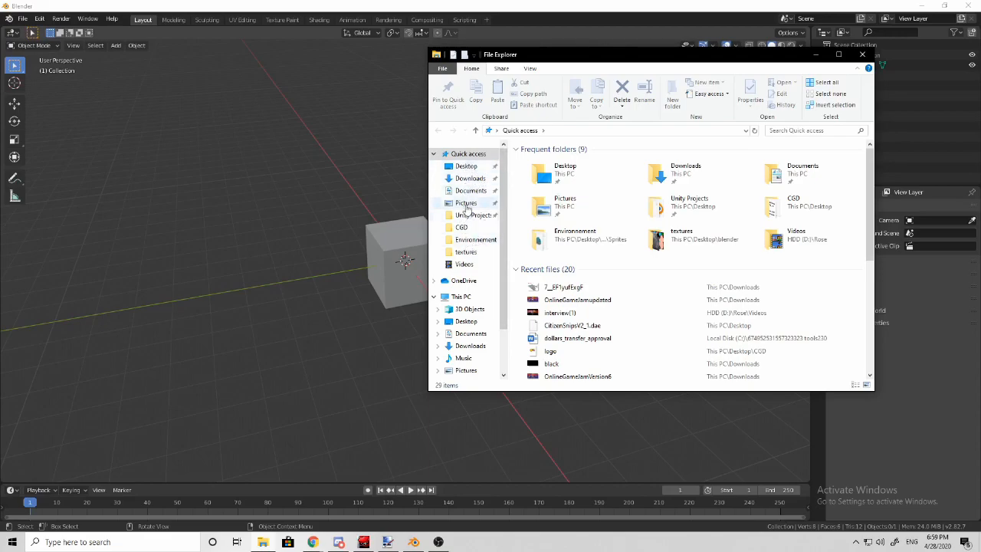
{"action": "left_click", "coordinate": [468, 180]}
{"action": "left_click", "coordinate": [546, 176]}
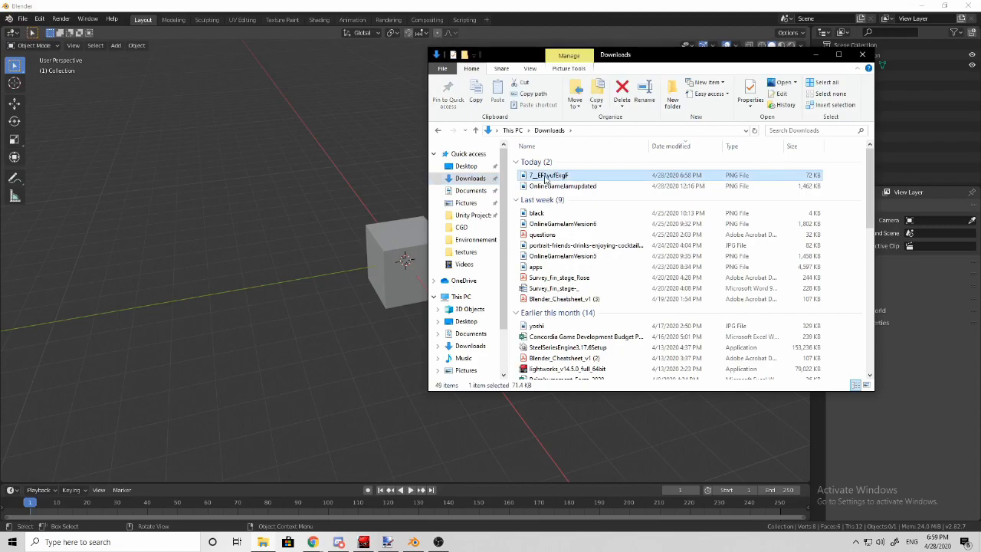
{"action": "left_click_drag", "start_coordinate": [541, 177], "coordinate": [302, 175]}
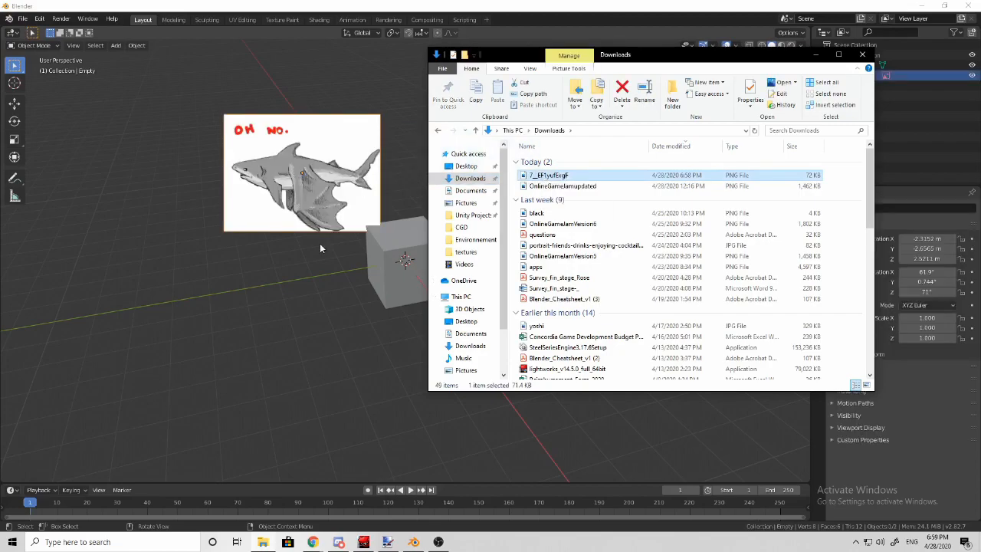
{"action": "left_click", "coordinate": [816, 54]}
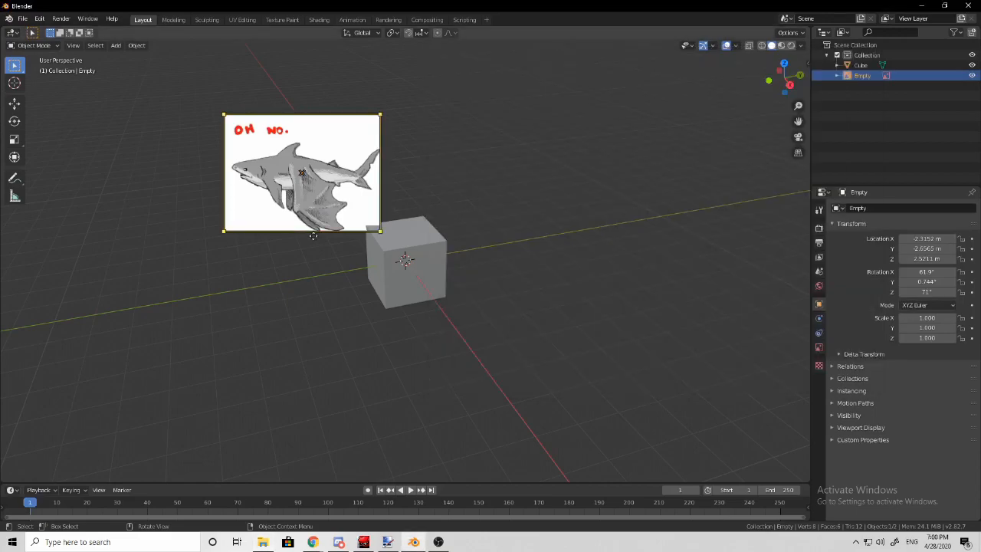
Delete the shark reference image from the scene
{"action": "middle_click_drag", "start_coordinate": [153, 222], "coordinate": [352, 228]}
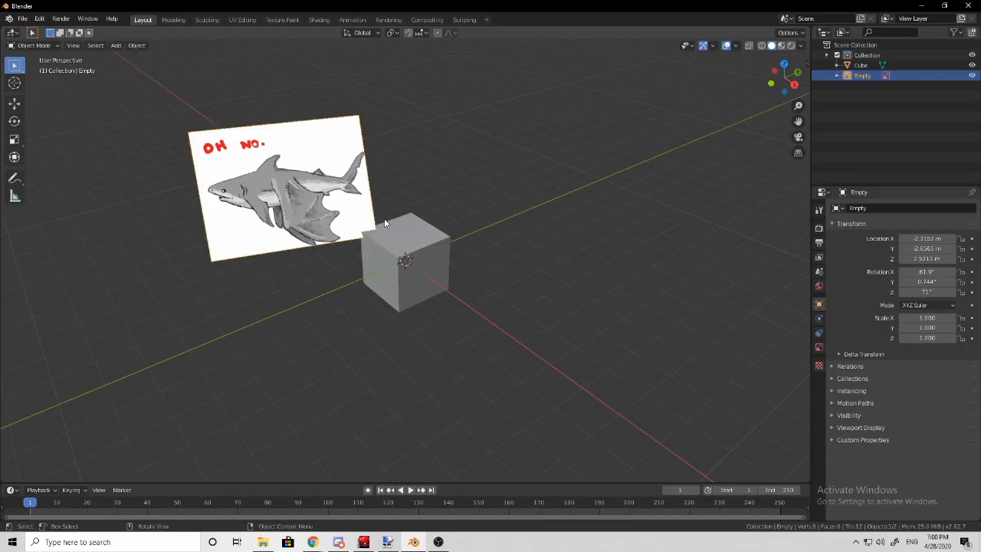
{"action": "key", "text": "Delete"}
{"action": "middle_click_drag", "start_coordinate": [420, 213], "coordinate": [383, 171]}
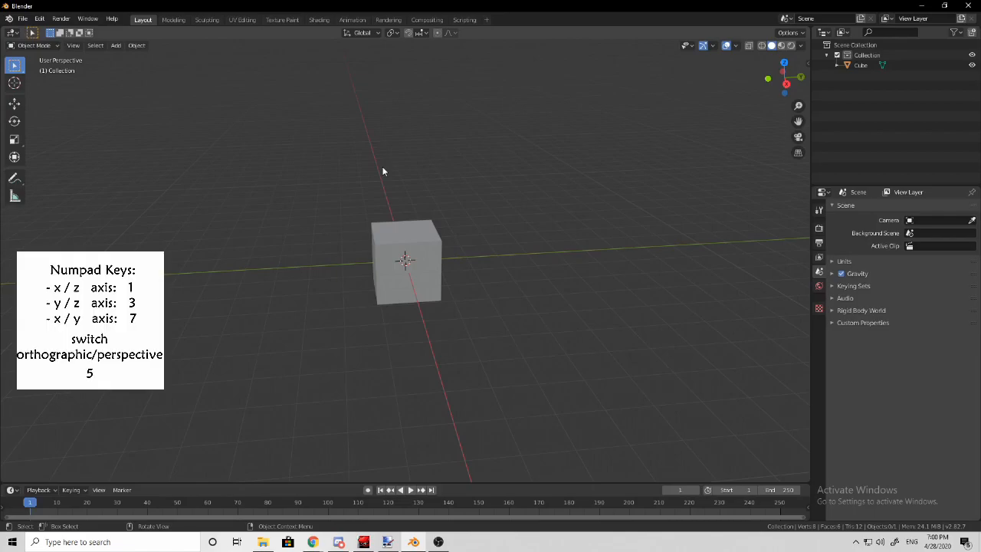
View the cube in front, right and top orthographic, and return to a free perspective view
{"action": "key", "text": "KP_1"}
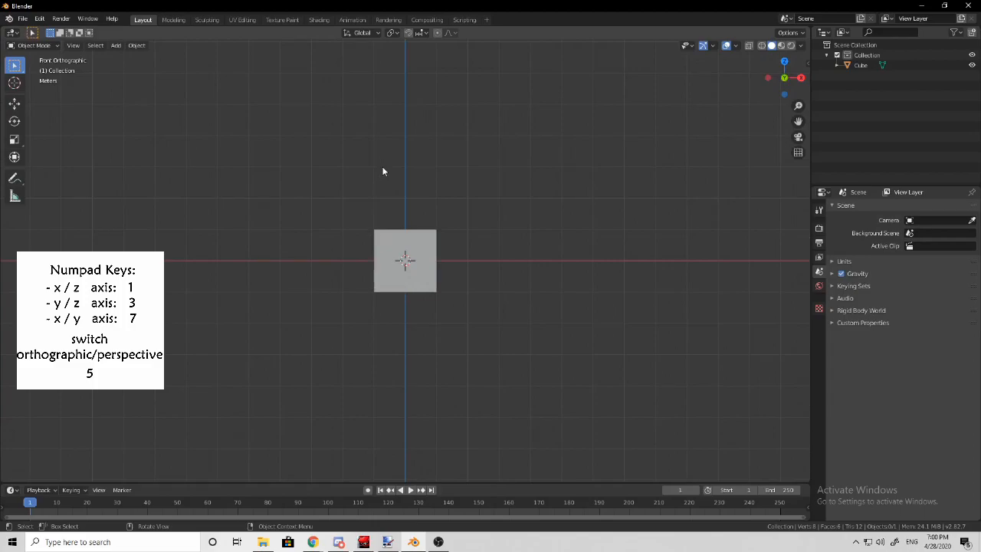
{"action": "key", "text": "KP_3"}
{"action": "key", "text": "KP_7"}
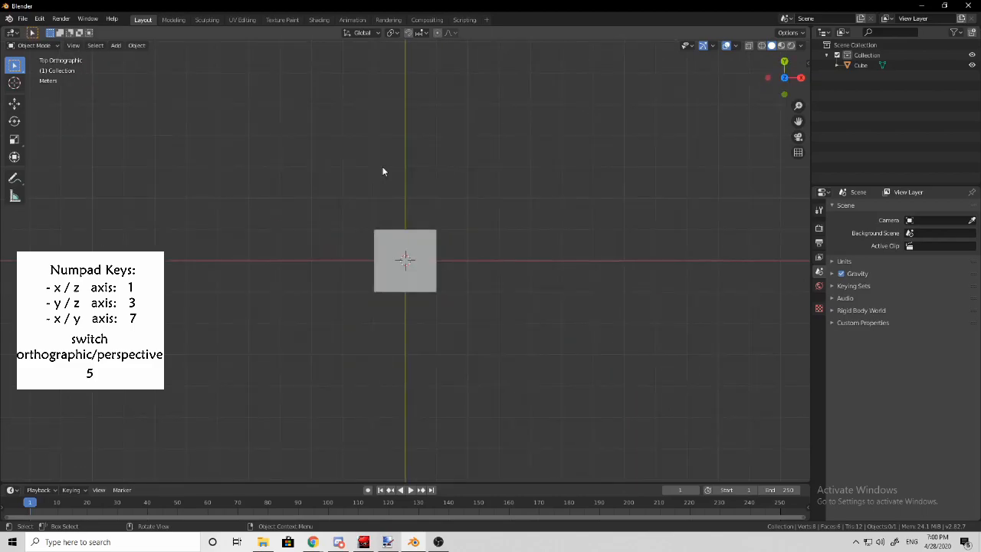
{"action": "middle_click_drag", "start_coordinate": [384, 171], "coordinate": [377, 243]}
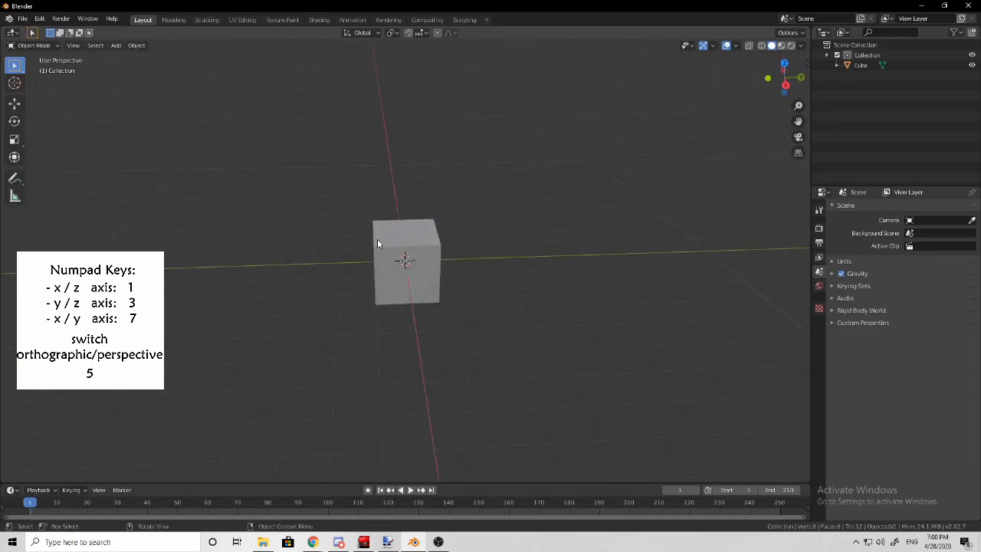
Add the image 7__EF1yufExgF from the Downloads folder as a reference aligned to the right orthographic view
{"action": "key", "text": "KP_3"}
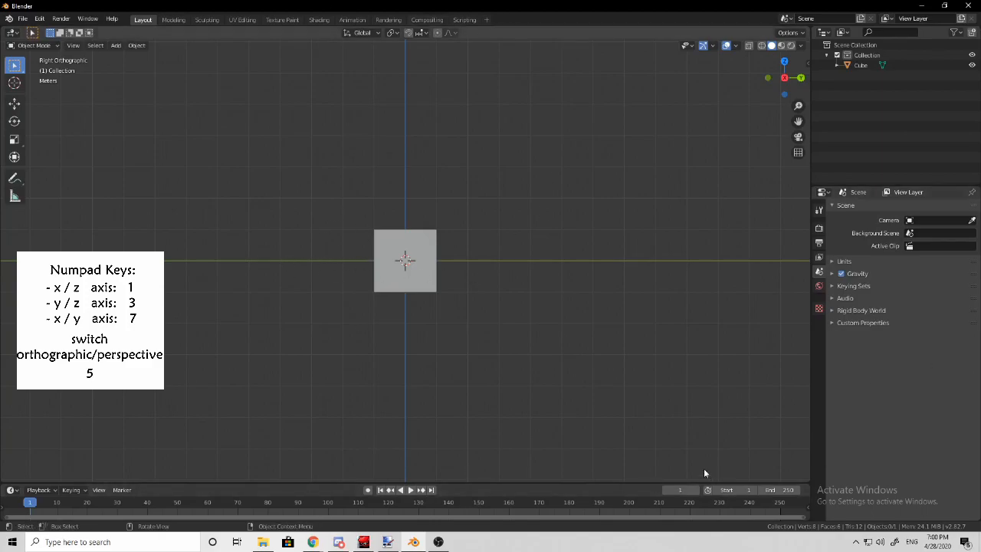
{"action": "left_click", "coordinate": [263, 542]}
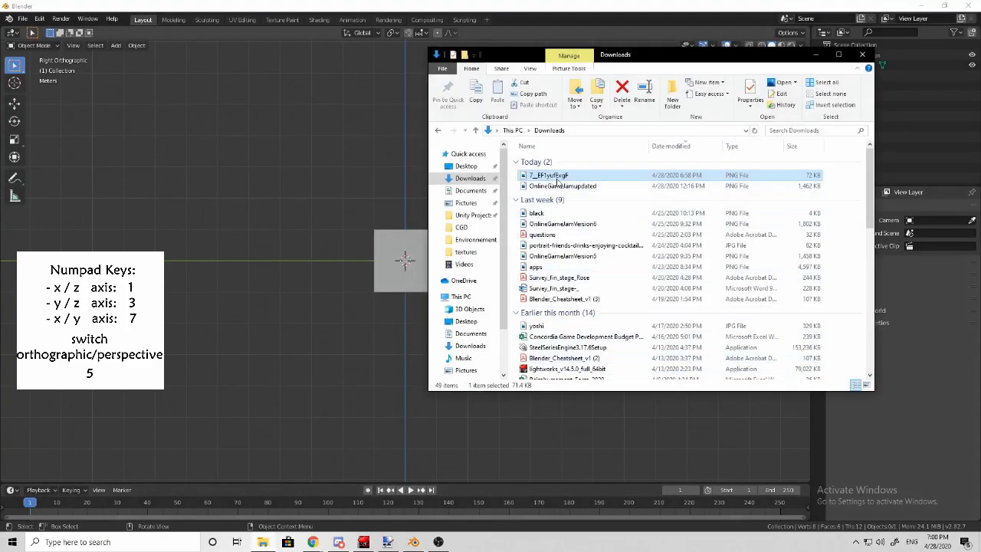
{"action": "left_click_drag", "start_coordinate": [341, 246], "coordinate": [341, 246]}
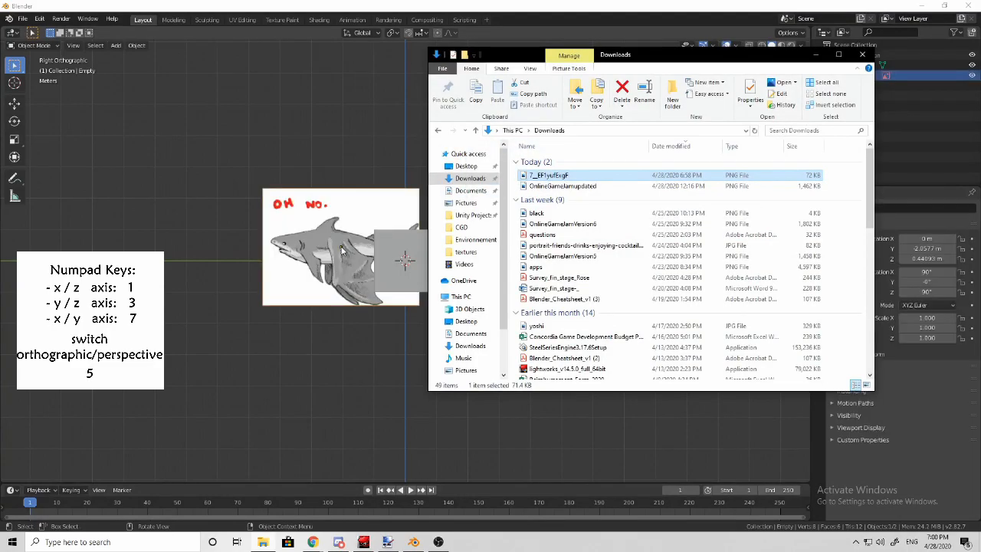
{"action": "left_click", "coordinate": [815, 54]}
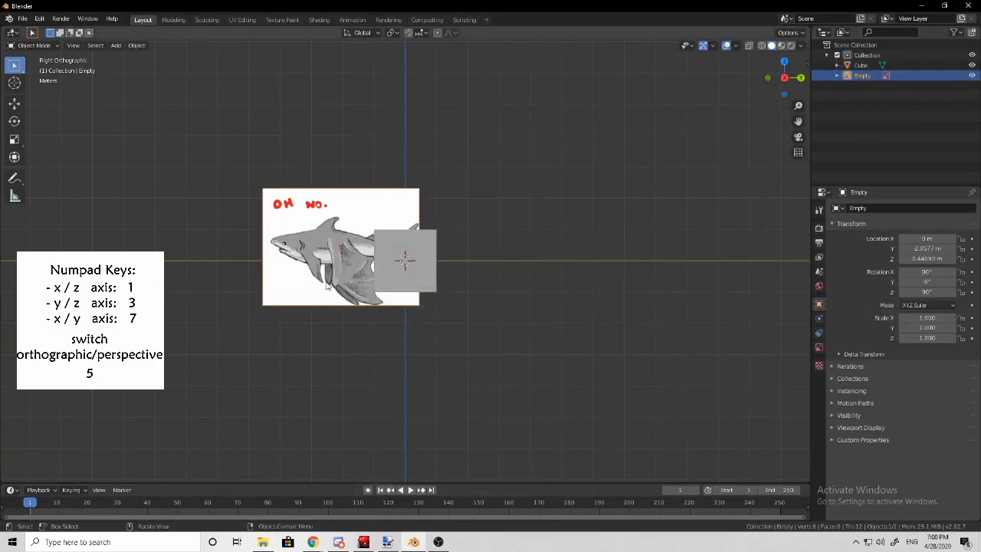
Enlarge the shark reference image to a size of about 9.2 m
{"action": "mouse_move", "coordinate": [240, 191]}
{"action": "middle_mouse_down"}
{"action": "mouse_move", "coordinate": [389, 258]}
{"action": "mouse_move", "coordinate": [311, 273]}
{"action": "mouse_move", "coordinate": [220, 233]}
{"action": "mouse_move", "coordinate": [232, 184]}
{"action": "mouse_move", "coordinate": [263, 222]}
{"action": "mouse_move", "coordinate": [232, 199]}
{"action": "middle_mouse_up"}
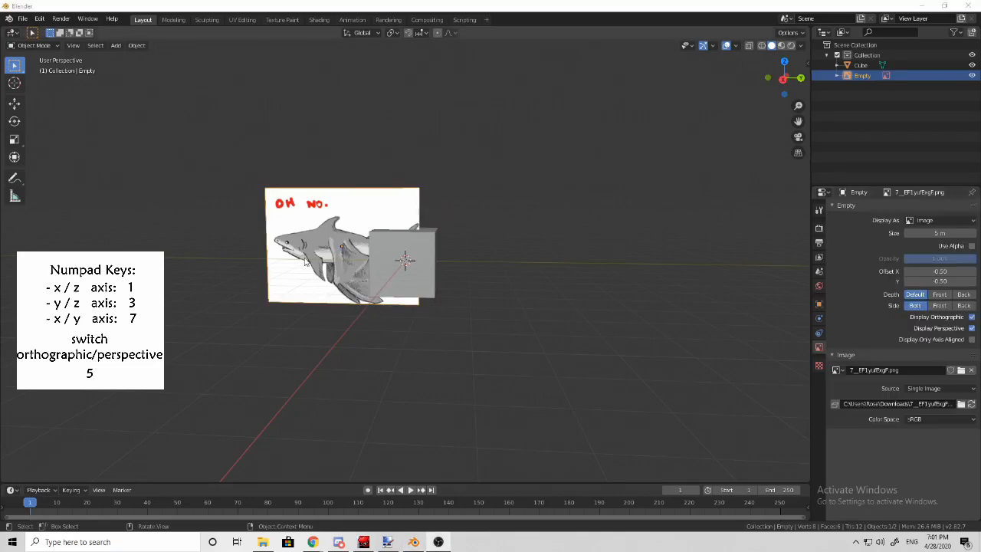
{"action": "left_click_drag", "start_coordinate": [420, 185], "coordinate": [590, 107]}
{"action": "middle_click_drag", "start_coordinate": [258, 254], "coordinate": [425, 237]}
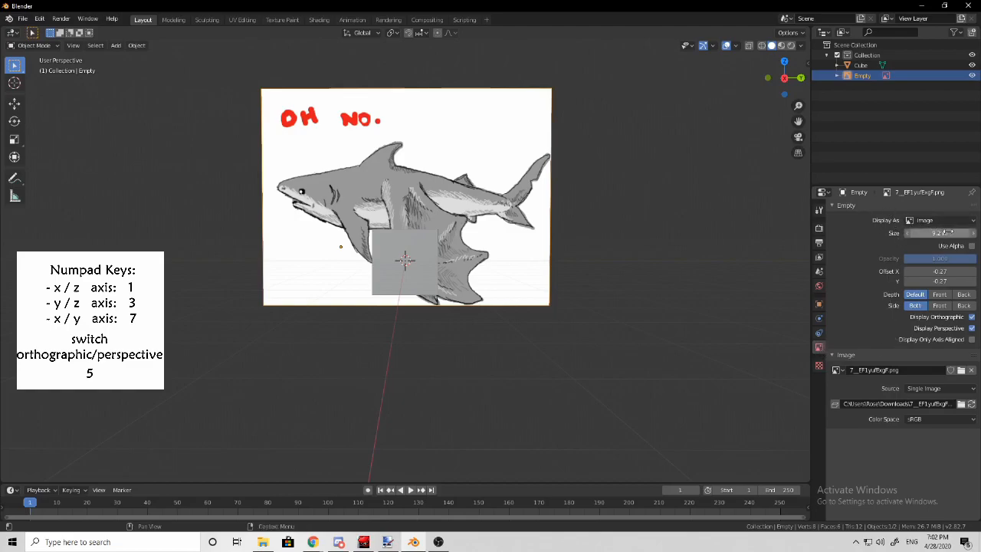
Enable Use Alpha on the reference image, lower its opacity to about 0.28 and set its depth to Front
{"action": "left_click", "coordinate": [970, 246]}
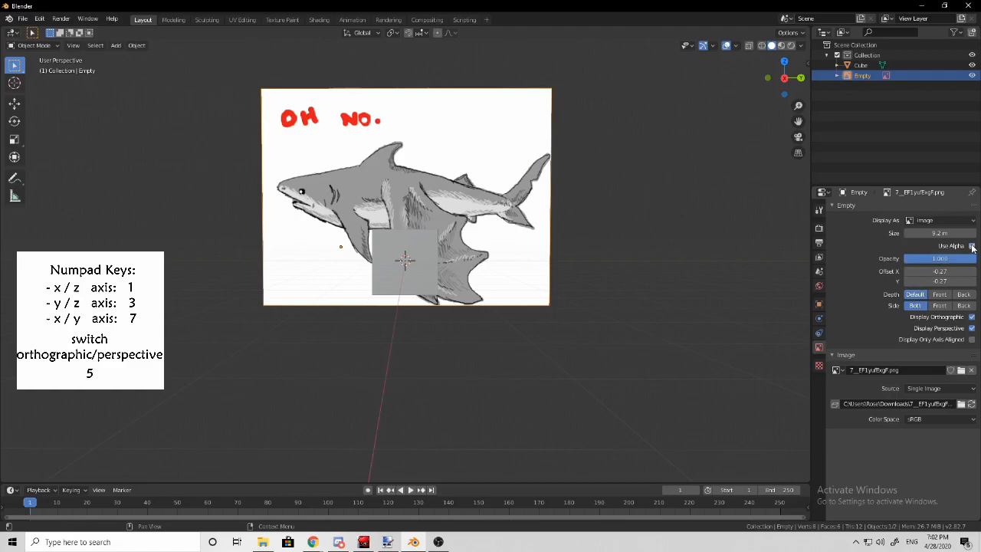
{"action": "left_click_drag", "start_coordinate": [972, 258], "coordinate": [921, 259]}
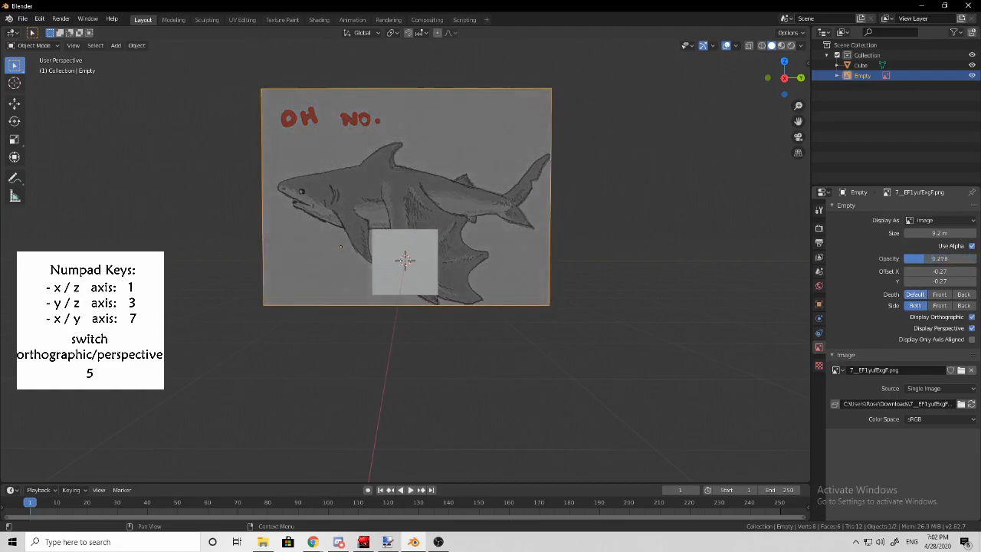
{"action": "left_click", "coordinate": [938, 296]}
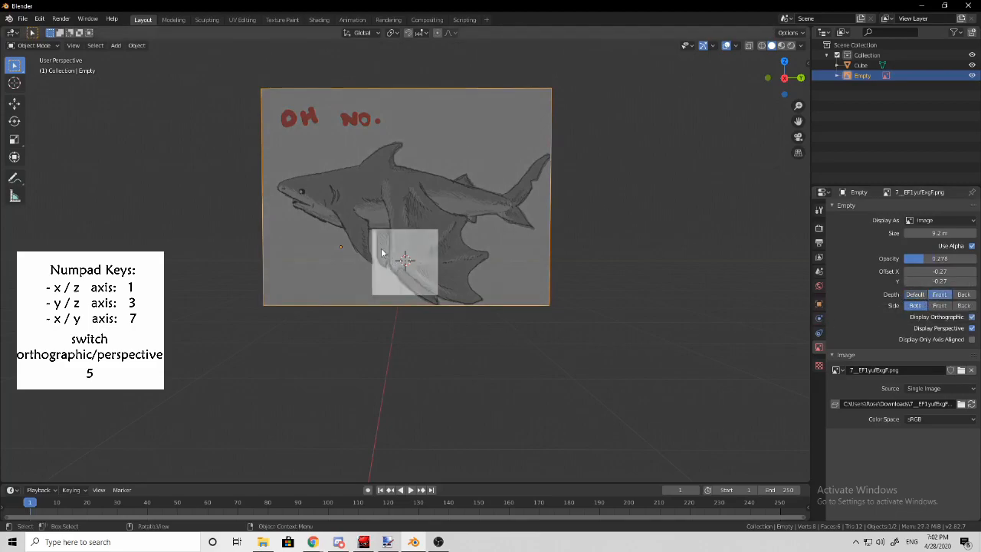
{"action": "middle_click_drag", "start_coordinate": [387, 250], "coordinate": [371, 221]}
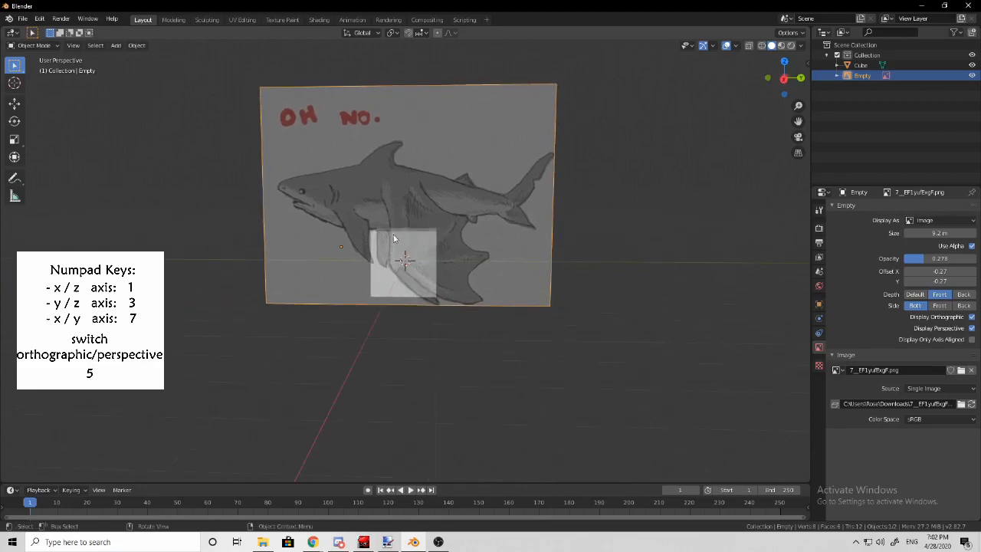
{"action": "middle_click_drag", "start_coordinate": [367, 207], "coordinate": [367, 230]}
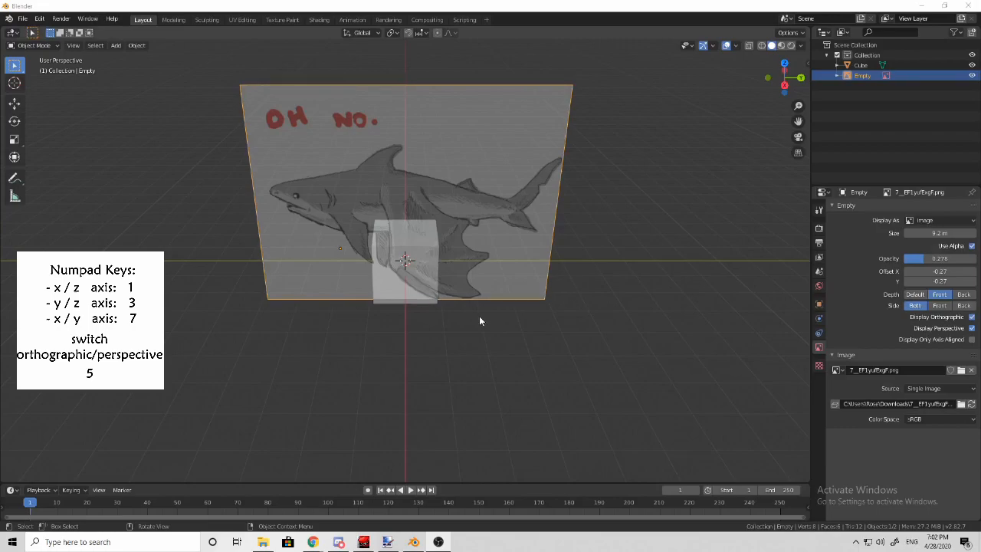
Compare orthographic and perspective projection on the cube and reference image
{"action": "middle_click_drag", "start_coordinate": [480, 320], "coordinate": [406, 300]}
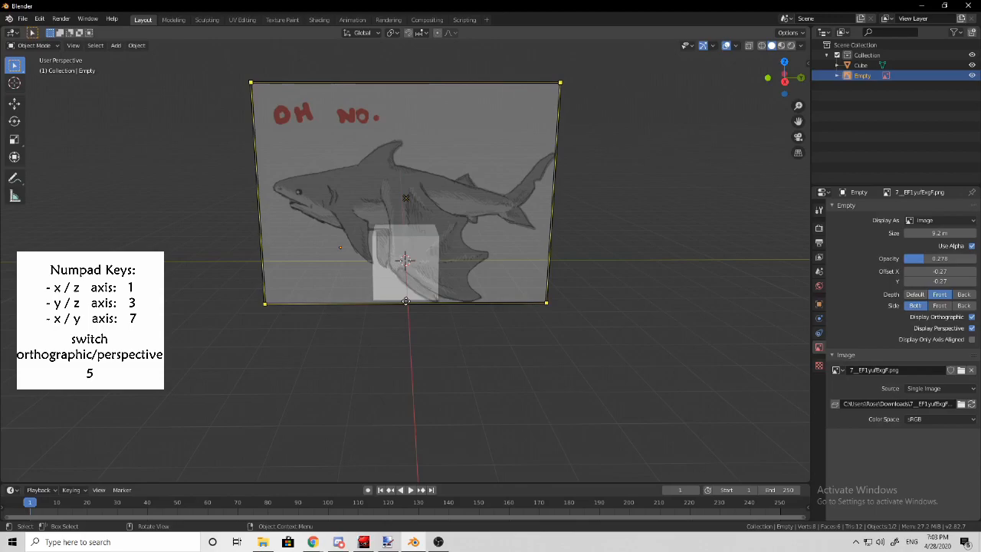
{"action": "key", "text": "KP_5"}
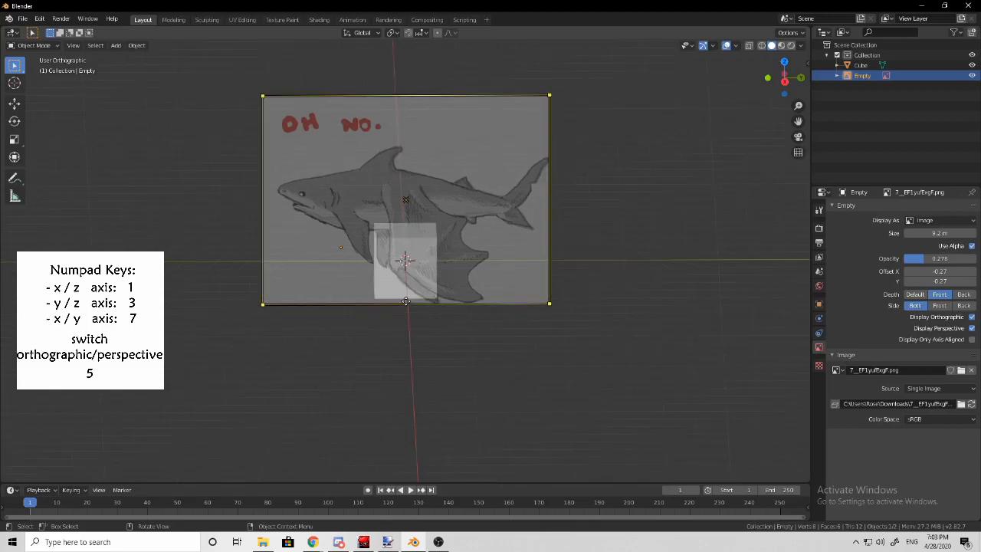
{"action": "middle_click_drag", "start_coordinate": [406, 301], "coordinate": [565, 66]}
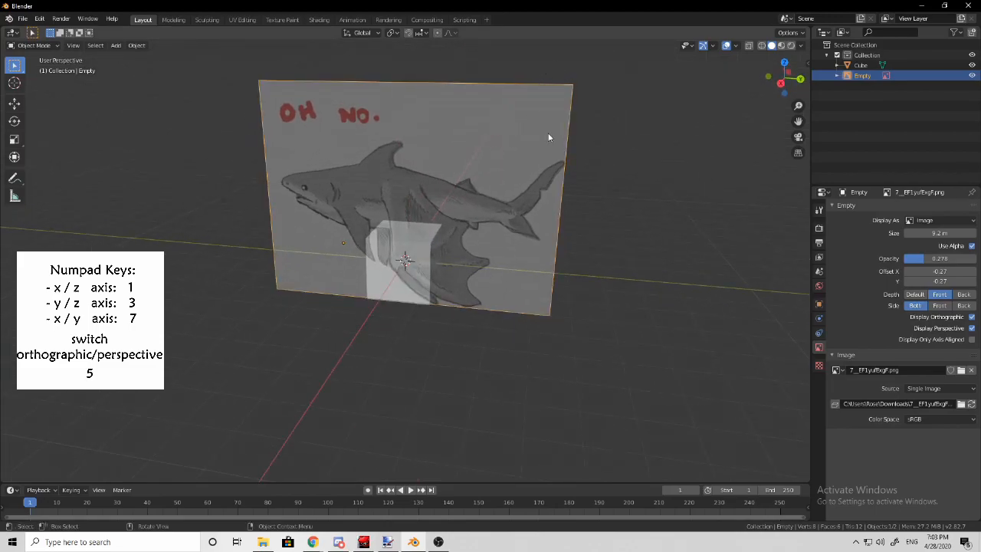
{"action": "key", "text": "KP_5"}
{"action": "middle_click_drag", "start_coordinate": [548, 138], "coordinate": [554, 113]}
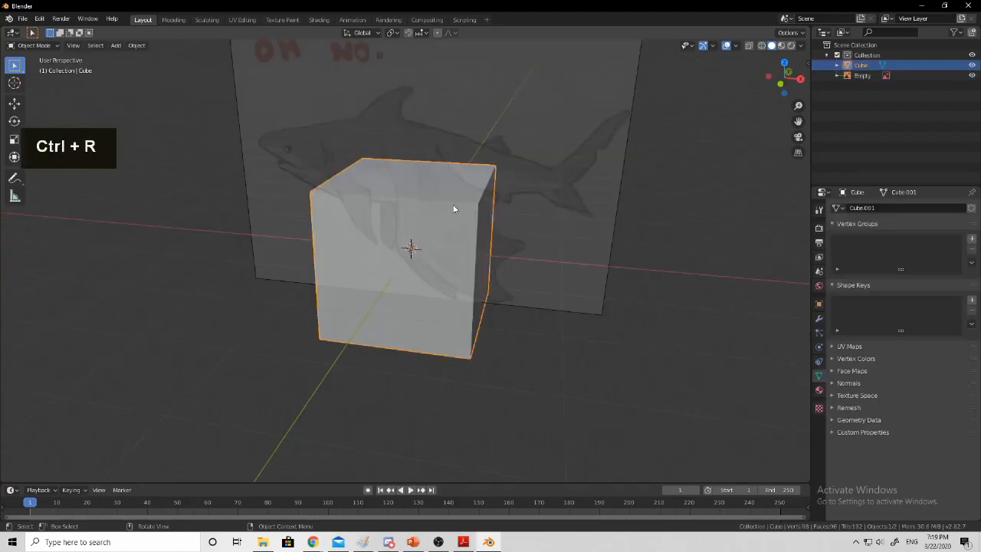
Enter Edit Mode on the subdivided cube and face its negative X side
{"action": "middle_click_drag", "start_coordinate": [453, 208], "coordinate": [349, 183]}
{"action": "key", "text": "Tab"}
{"action": "scroll", "coordinate": [379, 257], "scroll_direction": "up", "scroll_amount": 1}
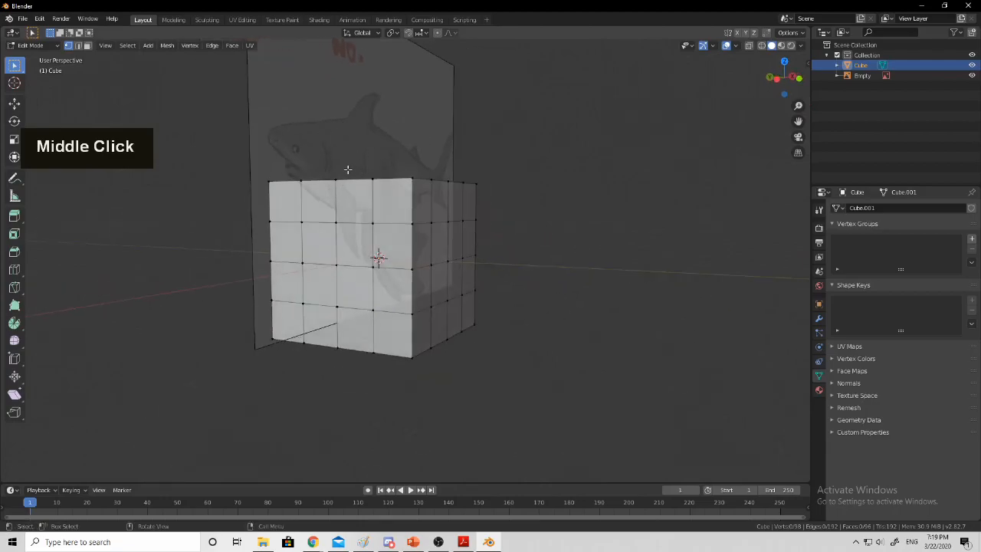
{"action": "middle_click_drag", "start_coordinate": [244, 170], "coordinate": [269, 171]}
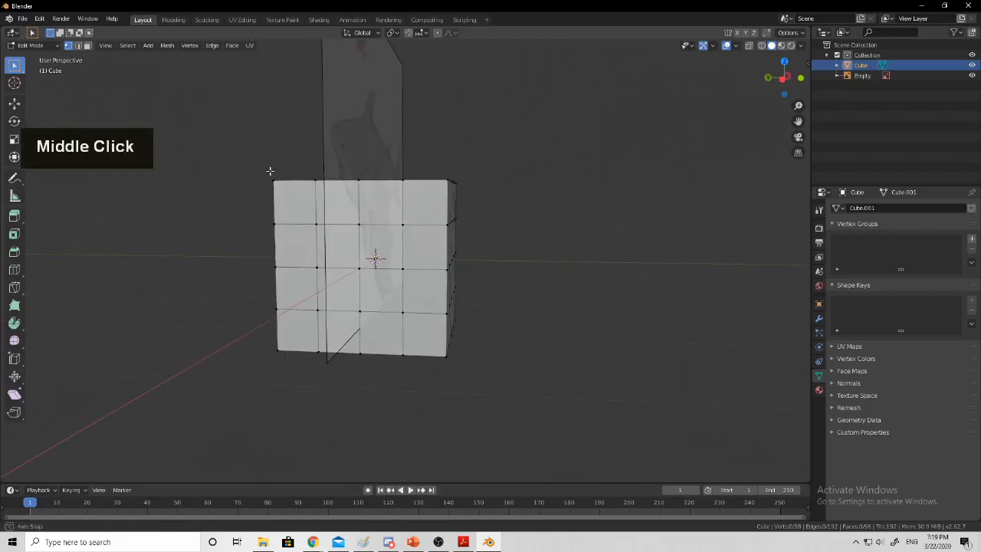
{"action": "middle_click_drag", "start_coordinate": [308, 215], "coordinate": [406, 218], "text": "shift"}
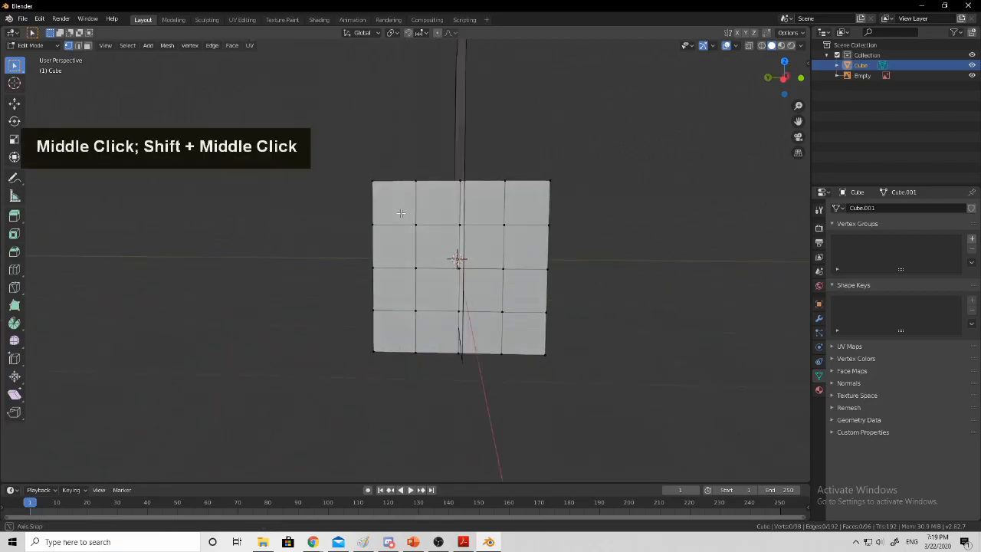
{"action": "middle_click_drag", "start_coordinate": [467, 217], "coordinate": [452, 242]}
Try pulling the cube's top corner vertex at negative X and negative Y outward, and undo the move
{"action": "middle_click_drag", "start_coordinate": [521, 205], "coordinate": [356, 192]}
{"action": "key", "text": "g"}
{"action": "left_click", "coordinate": [560, 231]}
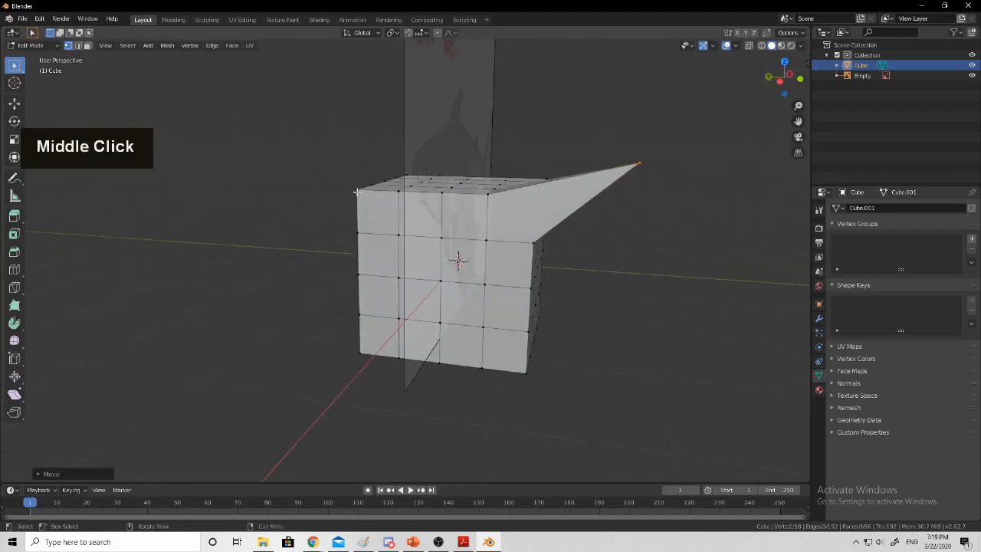
{"action": "key", "text": "ctrl+z"}
{"action": "key", "text": "ctrl+z"}
{"action": "middle_click_drag", "start_coordinate": [432, 237], "coordinate": [436, 296]}
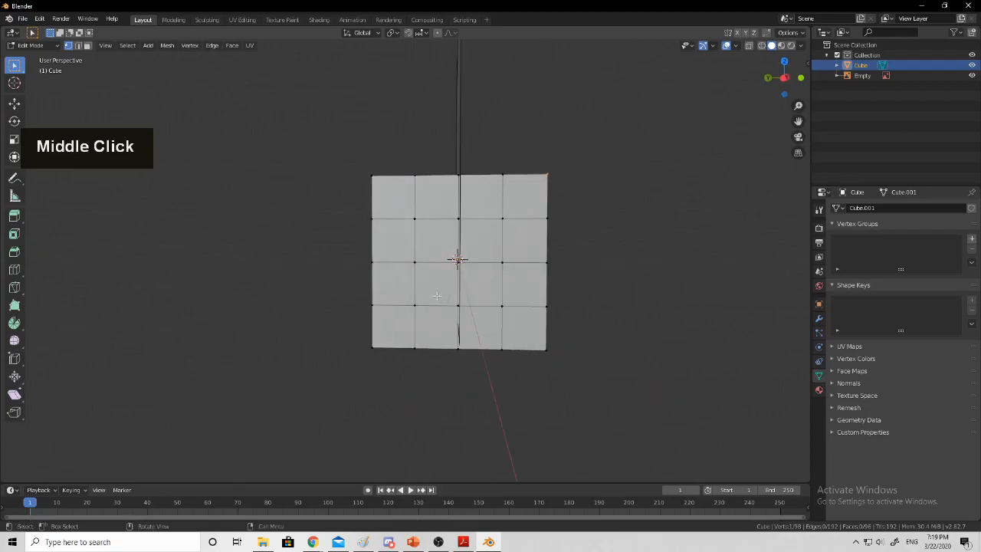
{"action": "left_click", "coordinate": [80, 491]}
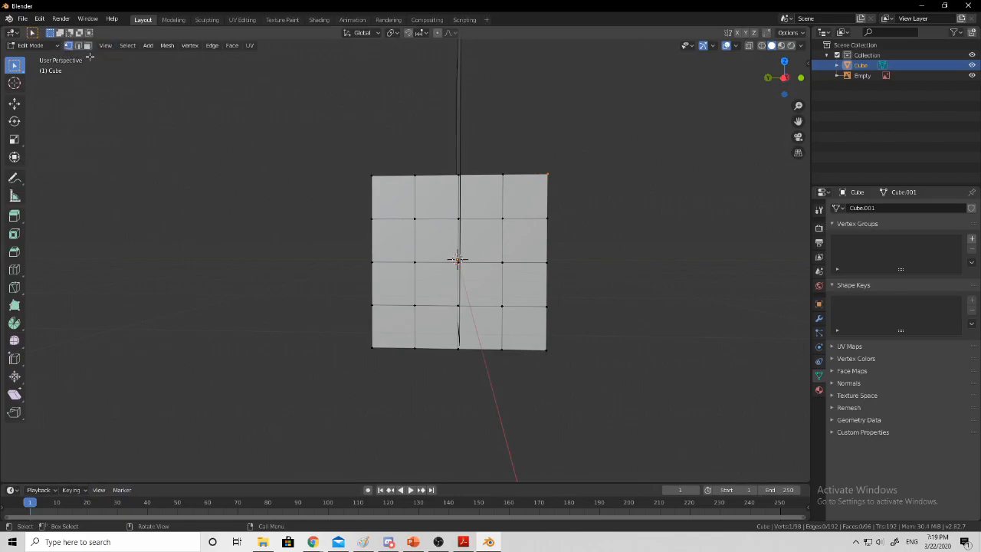
{"action": "middle_click_drag", "start_coordinate": [344, 171], "coordinate": [411, 221]}
{"action": "middle_click_drag", "start_coordinate": [348, 204], "coordinate": [313, 228]}
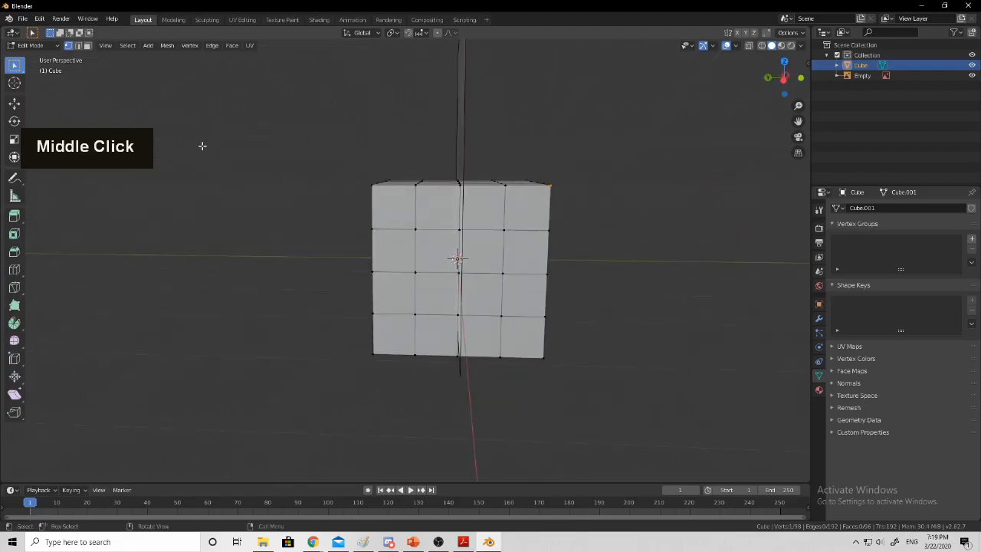
{"action": "left_click", "coordinate": [172, 47]}
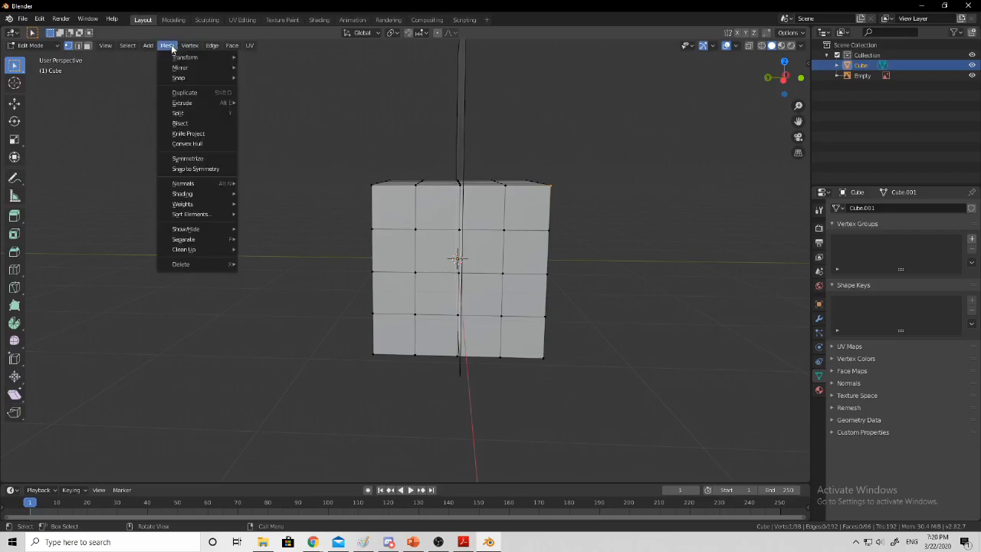
Switch the viewport to wireframe shading so the cube's hidden vertices can be seen and selected
{"action": "left_click", "coordinate": [761, 45]}
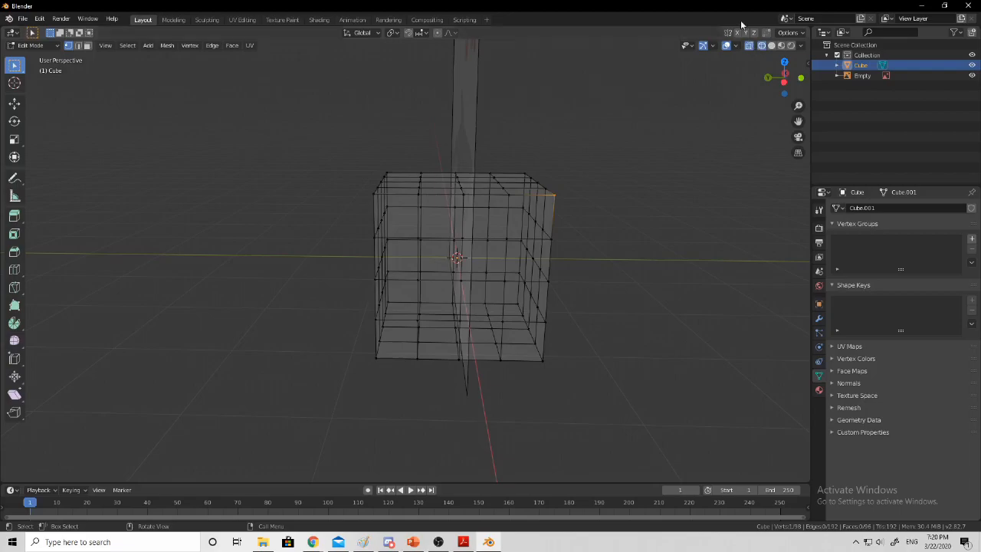
{"action": "left_click_drag", "start_coordinate": [785, 80], "coordinate": [787, 61]}
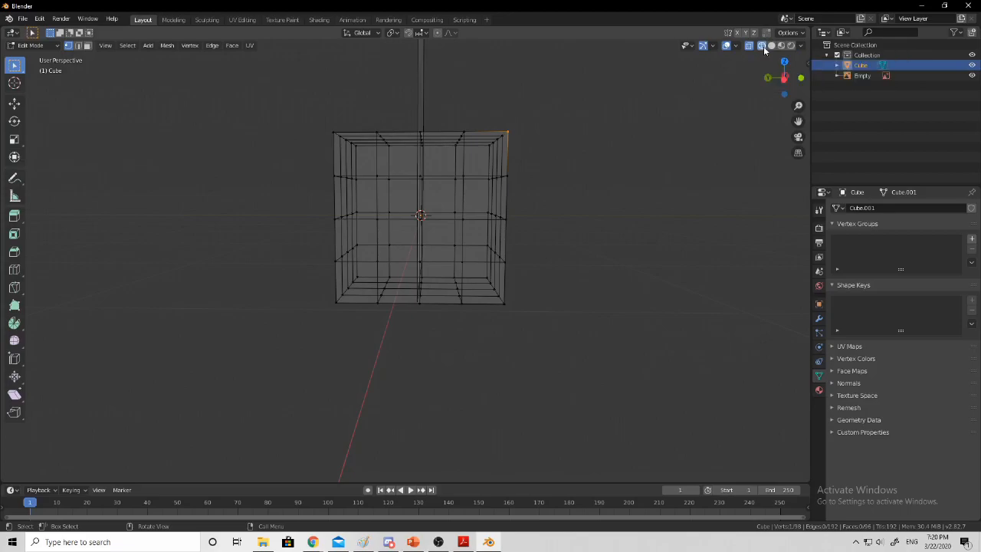
{"action": "middle_click_drag", "start_coordinate": [490, 130], "coordinate": [389, 214]}
{"action": "middle_click_drag", "start_coordinate": [350, 118], "coordinate": [403, 159]}
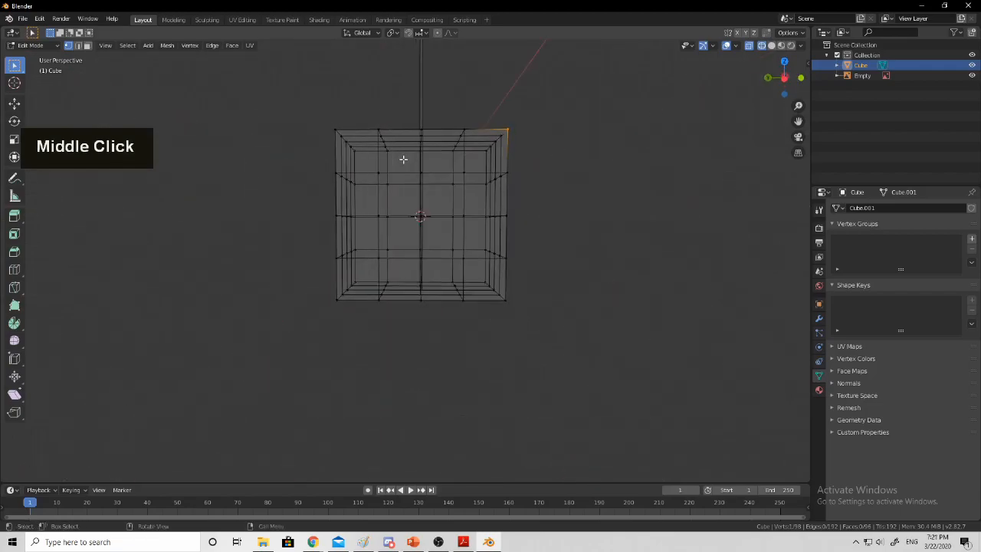
Examine the wireframe cube from the front and right orthographic views
{"action": "key", "text": "KP_End"}
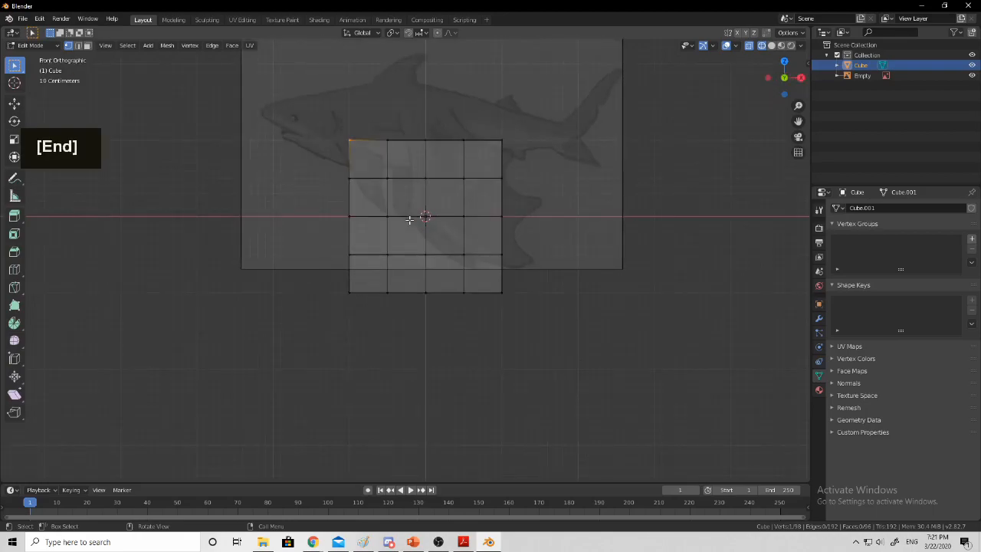
{"action": "key", "text": "KP_Page_Down"}
{"action": "middle_click_drag", "start_coordinate": [370, 209], "coordinate": [454, 212], "text": "shift"}
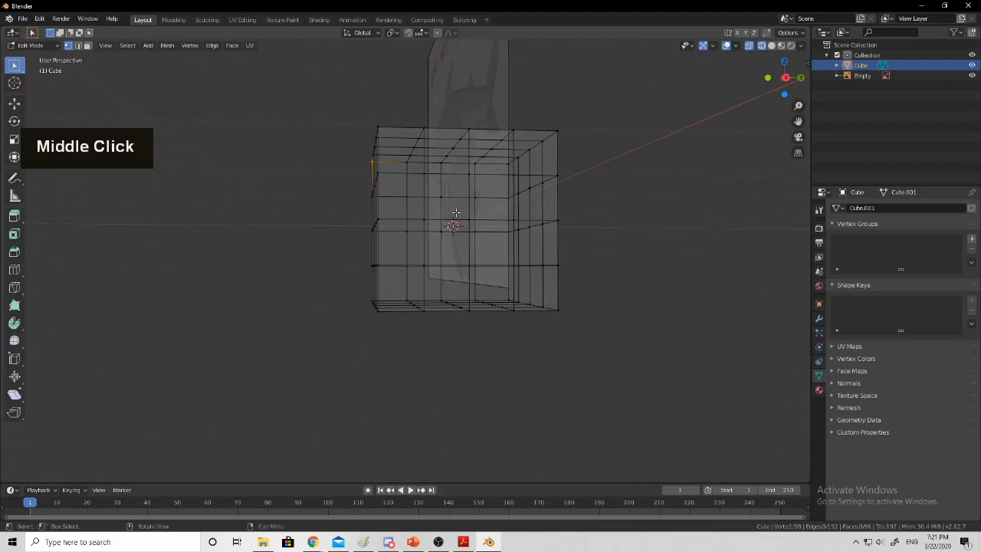
In right orthographic view, box-select all vertices in the two columns at the cube's negative Y end
{"action": "key", "text": "KP_Page_Down"}
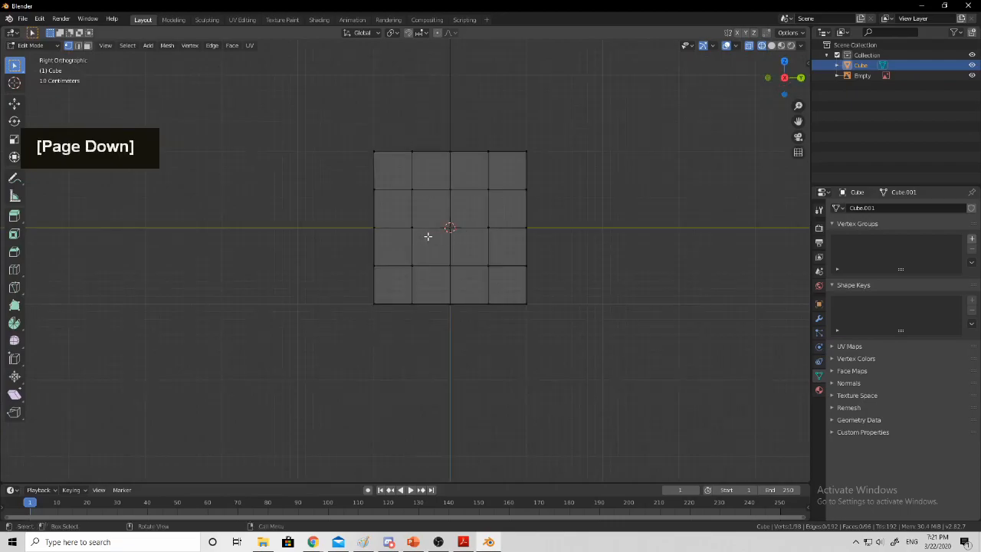
{"action": "middle_click_drag", "start_coordinate": [370, 201], "coordinate": [392, 203], "text": "shift"}
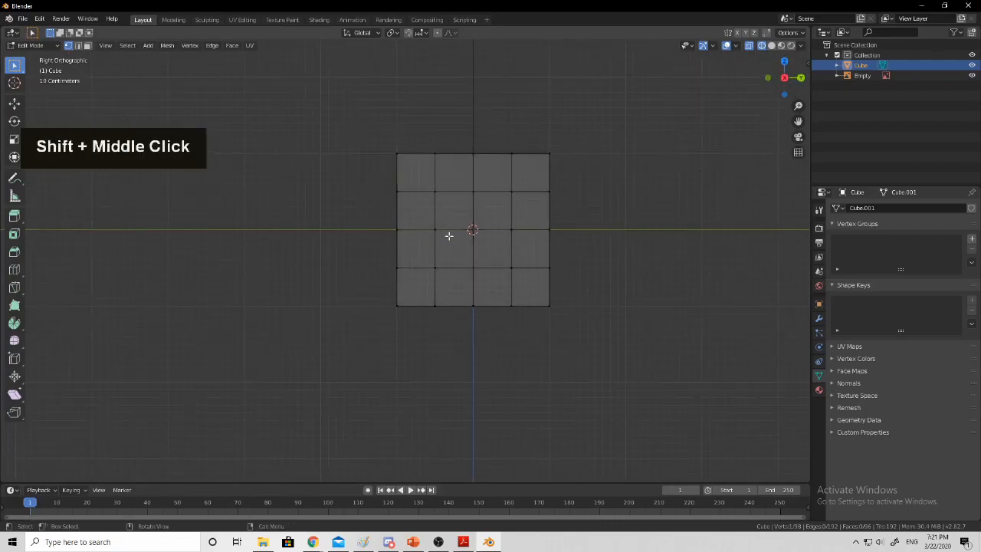
{"action": "key", "text": "b"}
{"action": "left_click_drag", "start_coordinate": [352, 79], "coordinate": [463, 414]}
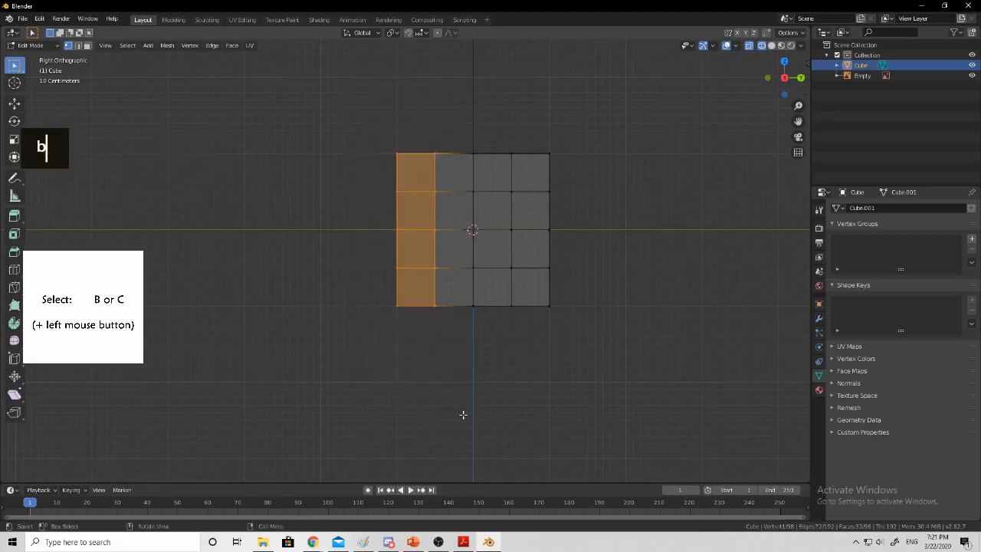
Circle-select the cube's middle column of vertices at Y zero, adding them to the selection
{"action": "key", "text": "c"}
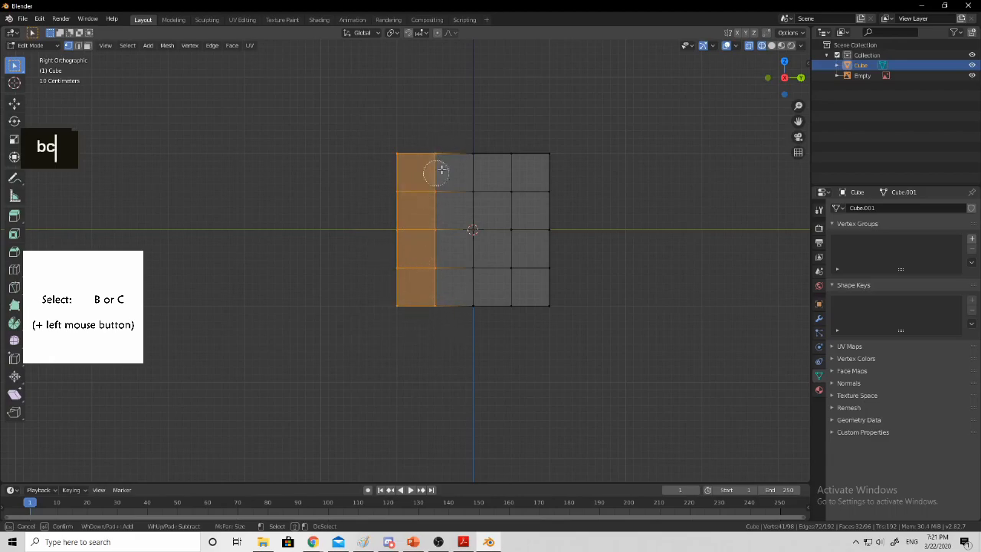
{"action": "left_click", "coordinate": [468, 160]}
{"action": "left_click_drag", "start_coordinate": [461, 305], "coordinate": [464, 145]}
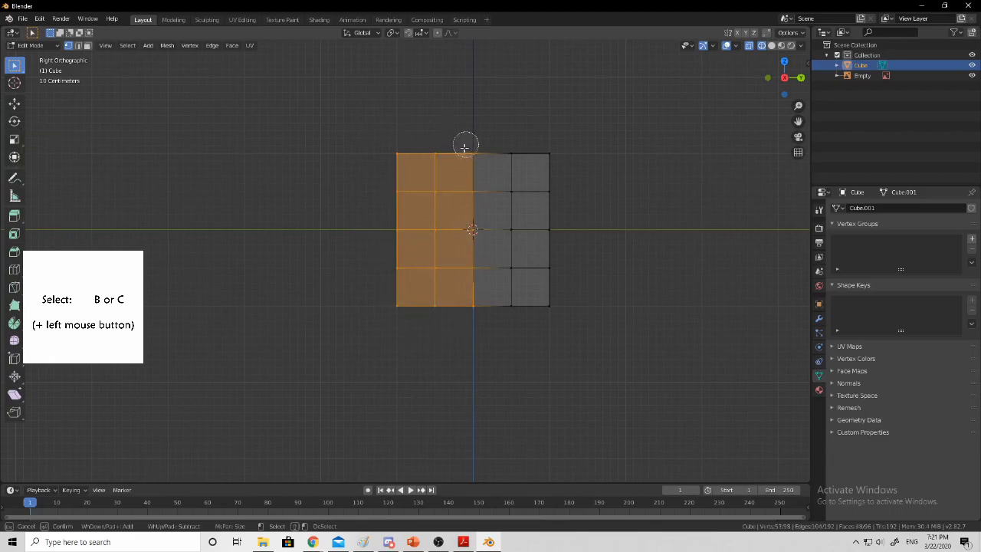
{"action": "right_click", "coordinate": [370, 268]}
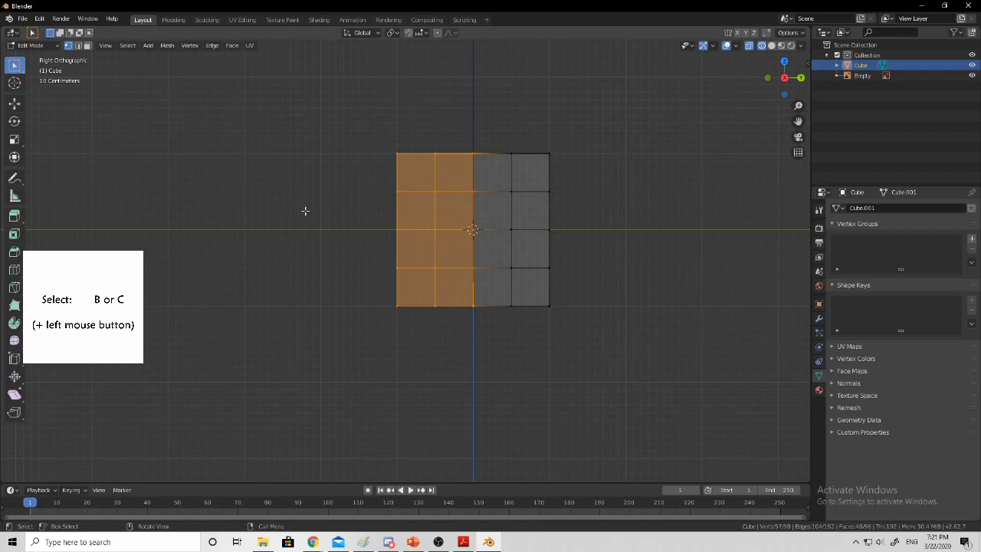
{"action": "key", "text": "c"}
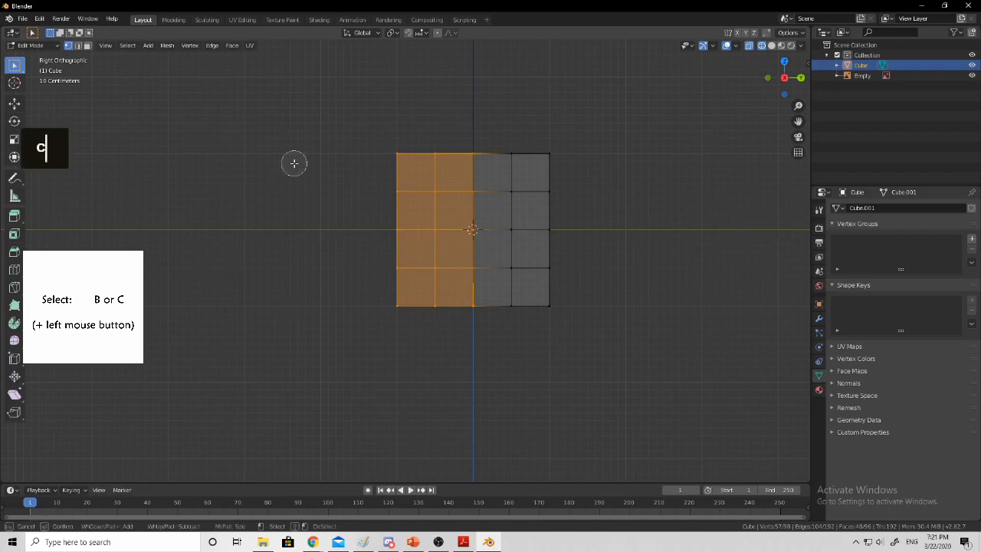
{"action": "right_click", "coordinate": [303, 115]}
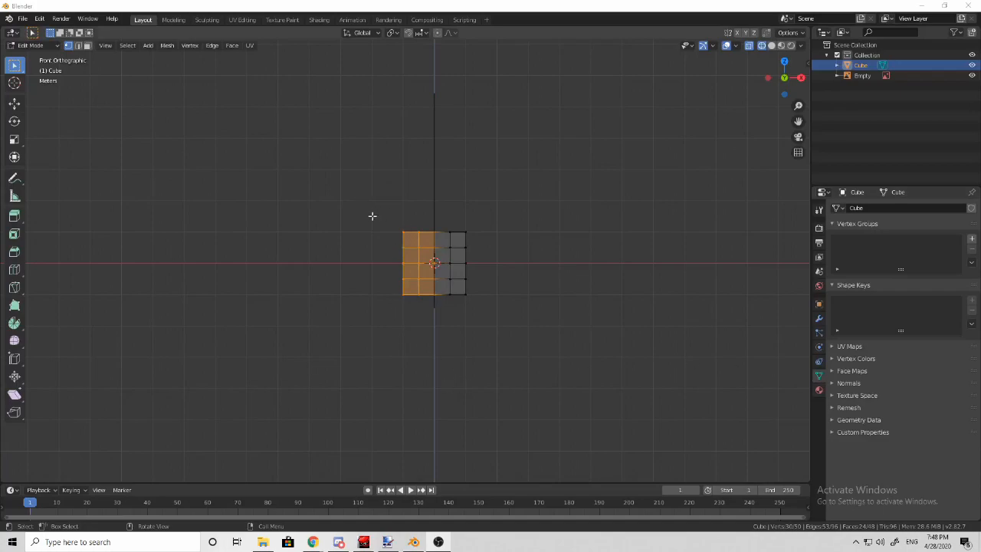
Delete the selected faces of the cube's negative X half in front orthographic view
{"action": "middle_click_drag", "start_coordinate": [499, 213], "coordinate": [543, 225]}
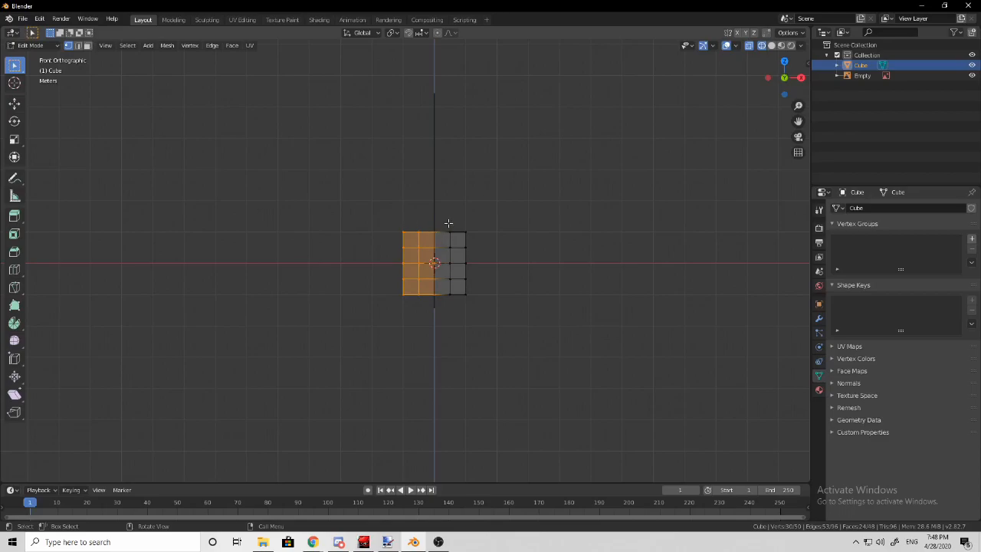
{"action": "key", "text": "x"}
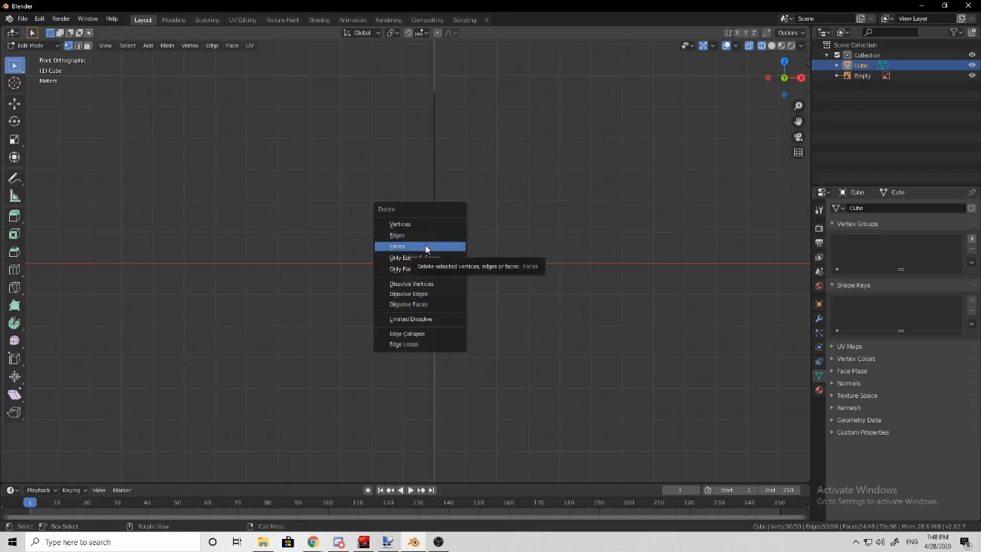
{"action": "left_click", "coordinate": [426, 247]}
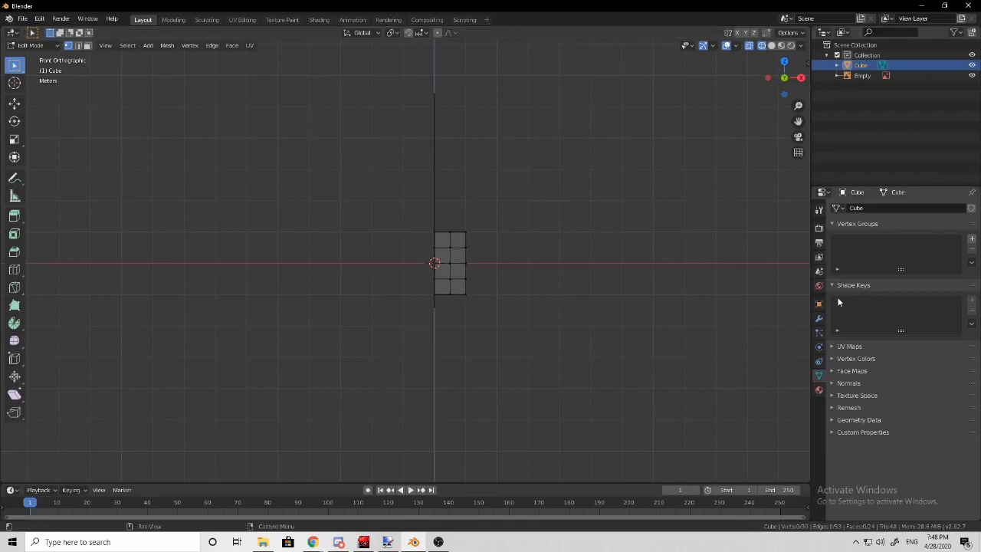
Add a Mirror modifier on the X axis to the remaining half of the cube
{"action": "left_click", "coordinate": [818, 318]}
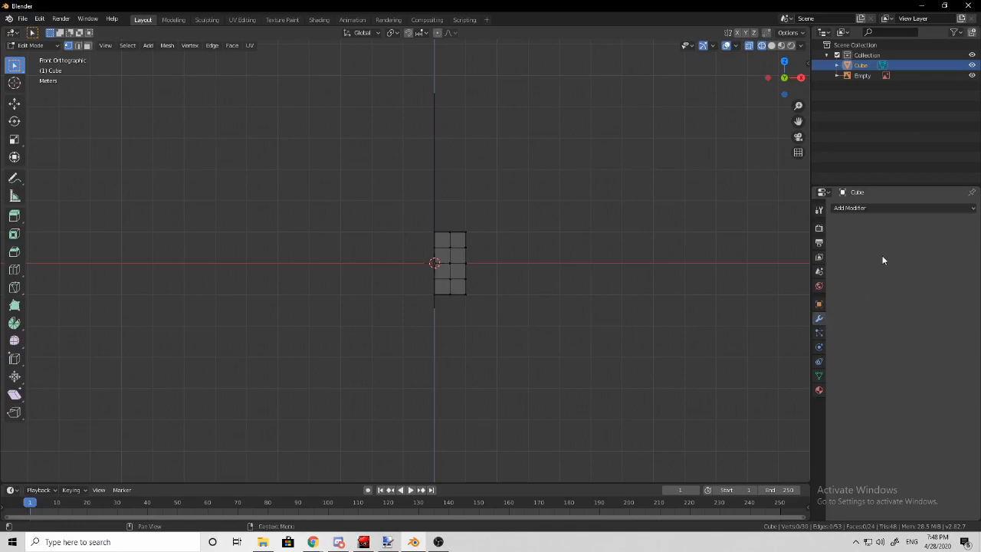
{"action": "left_click", "coordinate": [871, 209]}
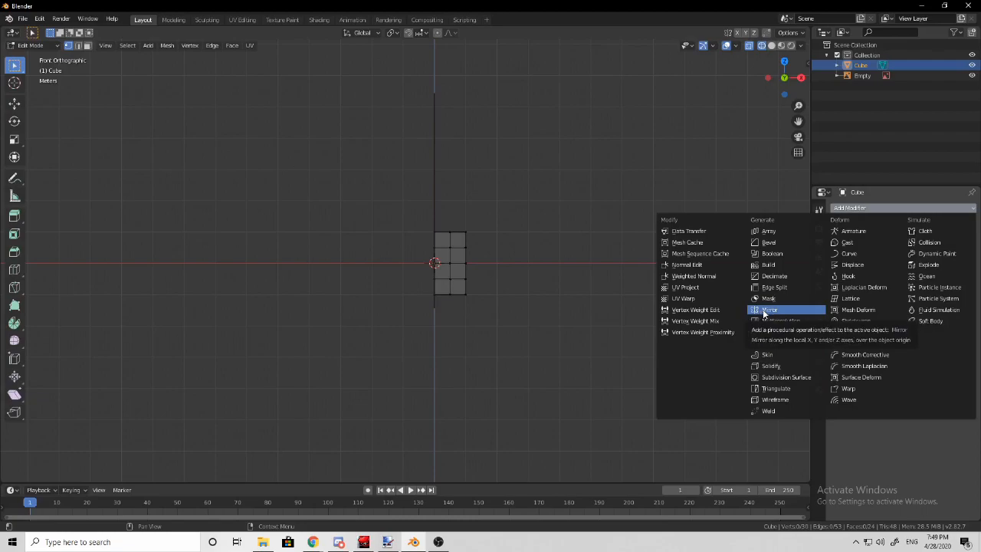
{"action": "left_click", "coordinate": [761, 310]}
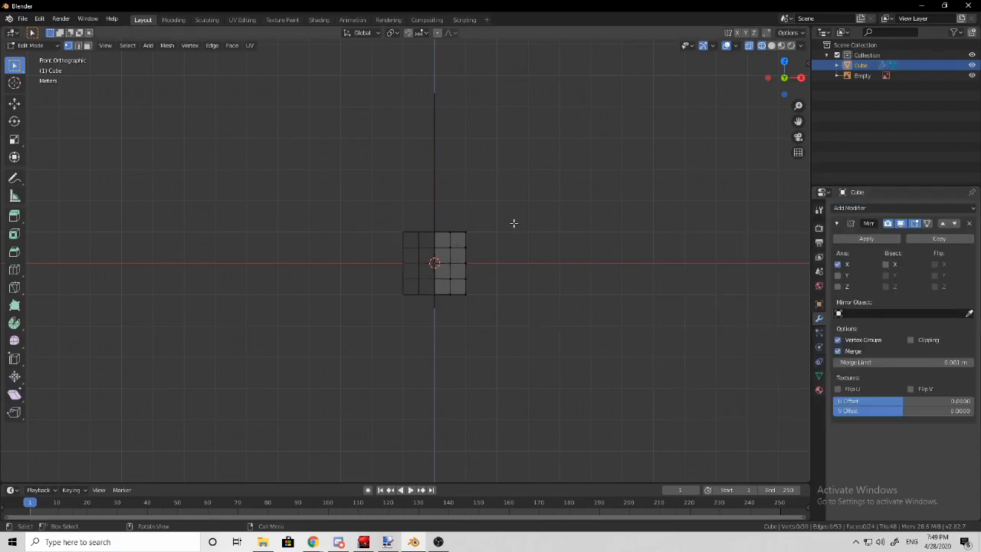
Leave edit mode and switch the viewport to solid shading to show the mirrored cube with the reference image
{"action": "middle_click_drag", "start_coordinate": [513, 223], "coordinate": [472, 253]}
{"action": "key", "text": "Tab"}
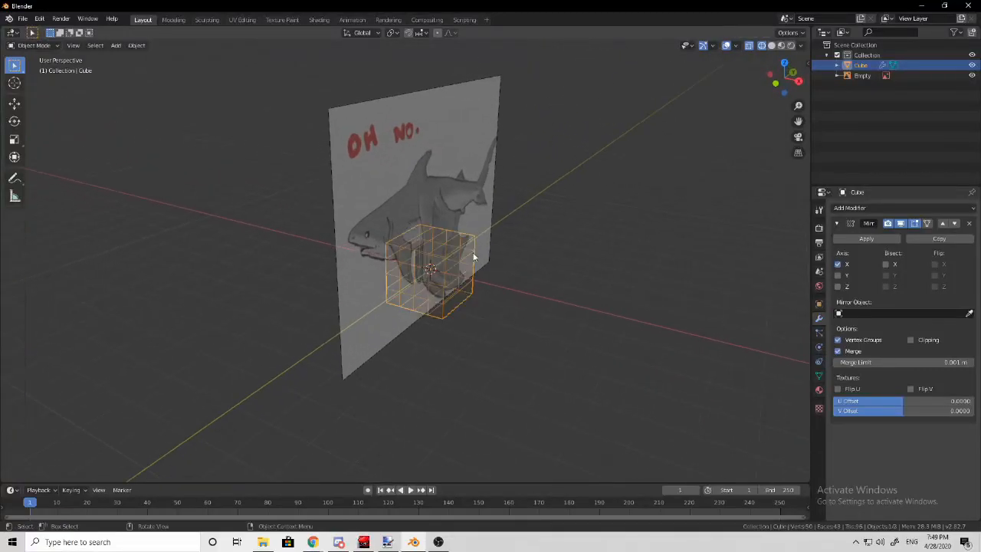
{"action": "left_click", "coordinate": [771, 46]}
In edit mode, pull the cube's top front corner vertex at positive X outward and slightly upward
{"action": "mouse_move", "coordinate": [499, 199]}
{"action": "middle_mouse_down"}
{"action": "mouse_move", "coordinate": [493, 217]}
{"action": "mouse_move", "coordinate": [526, 245]}
{"action": "mouse_move", "coordinate": [481, 306]}
{"action": "mouse_move", "coordinate": [477, 221]}
{"action": "mouse_move", "coordinate": [486, 210]}
{"action": "mouse_move", "coordinate": [514, 230]}
{"action": "mouse_move", "coordinate": [493, 245]}
{"action": "mouse_move", "coordinate": [508, 221]}
{"action": "mouse_move", "coordinate": [501, 215]}
{"action": "mouse_move", "coordinate": [505, 236]}
{"action": "mouse_move", "coordinate": [517, 225]}
{"action": "mouse_move", "coordinate": [476, 236]}
{"action": "middle_mouse_up"}
{"action": "key", "text": "Tab"}
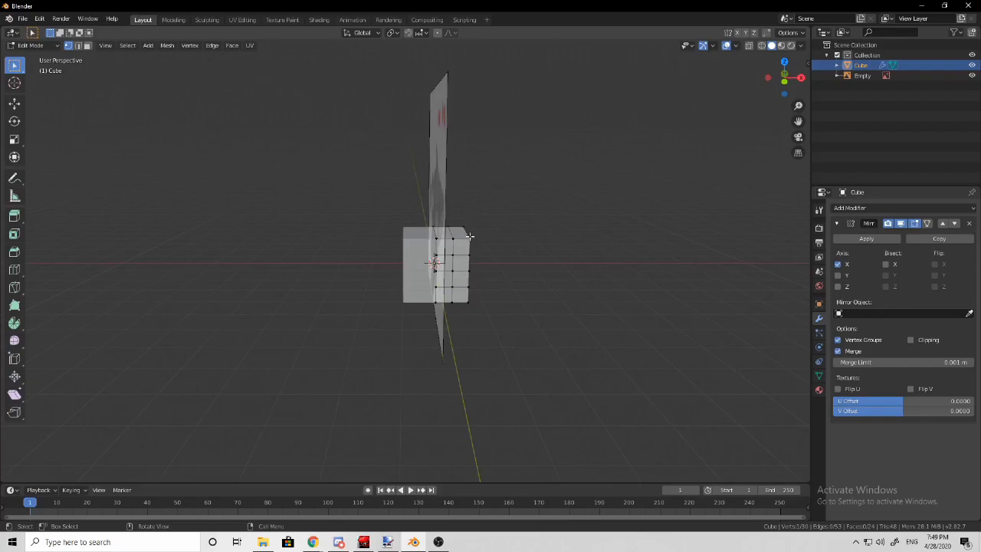
{"action": "key", "text": "e"}
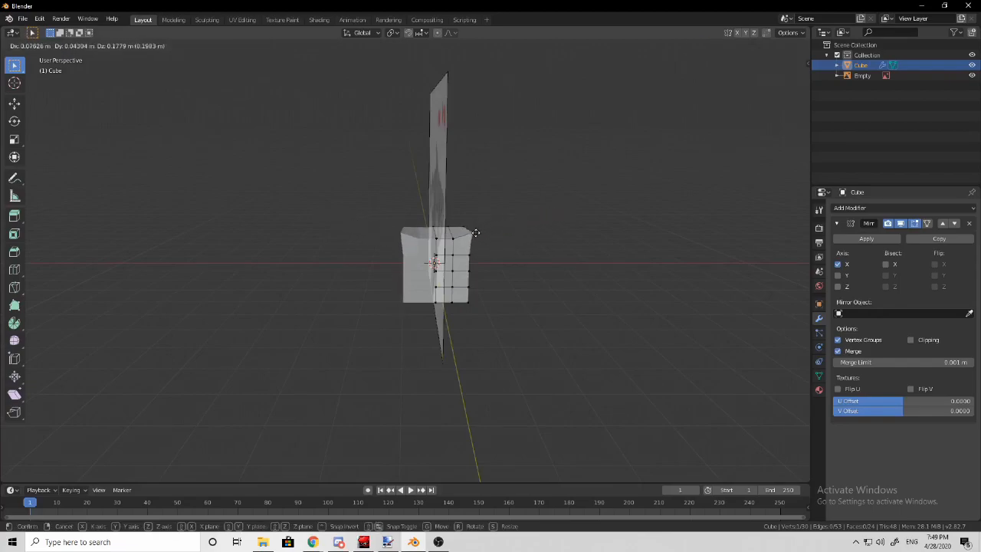
{"action": "left_click", "coordinate": [564, 204]}
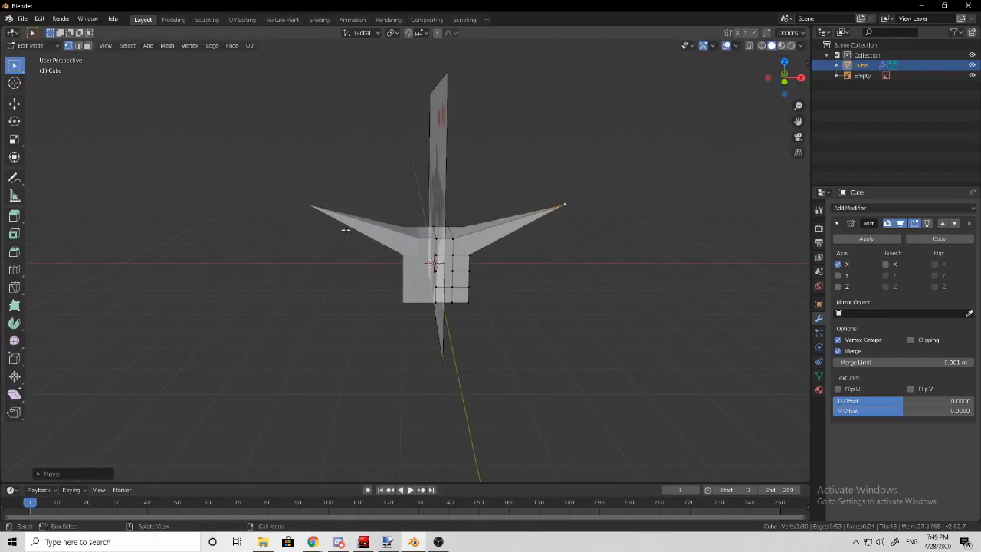
{"action": "middle_click_drag", "start_coordinate": [552, 227], "coordinate": [532, 235]}
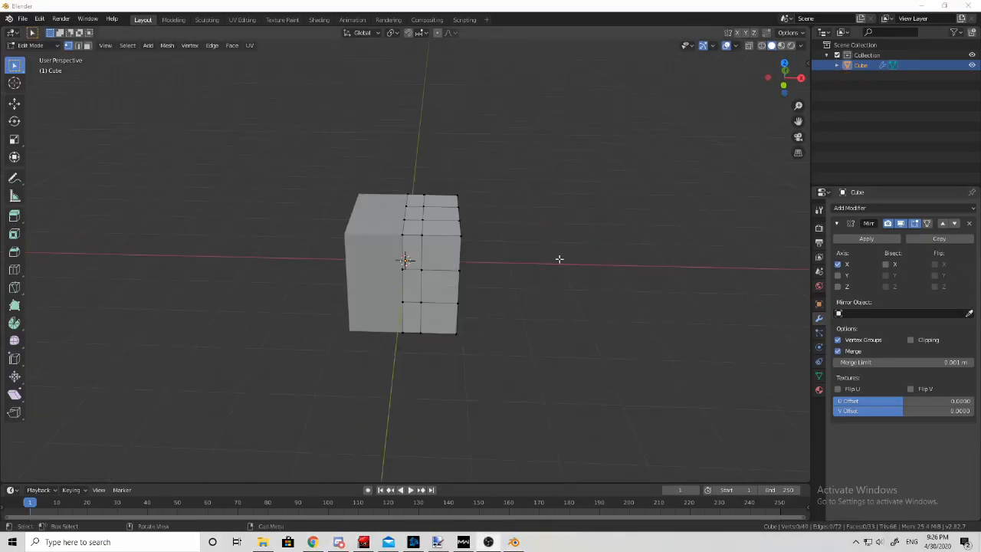
With Clipping off, try moving a top-face vertex on the mirror seam toward positive X, away from the mirror line
{"action": "middle_click_drag", "start_coordinate": [504, 233], "coordinate": [391, 277]}
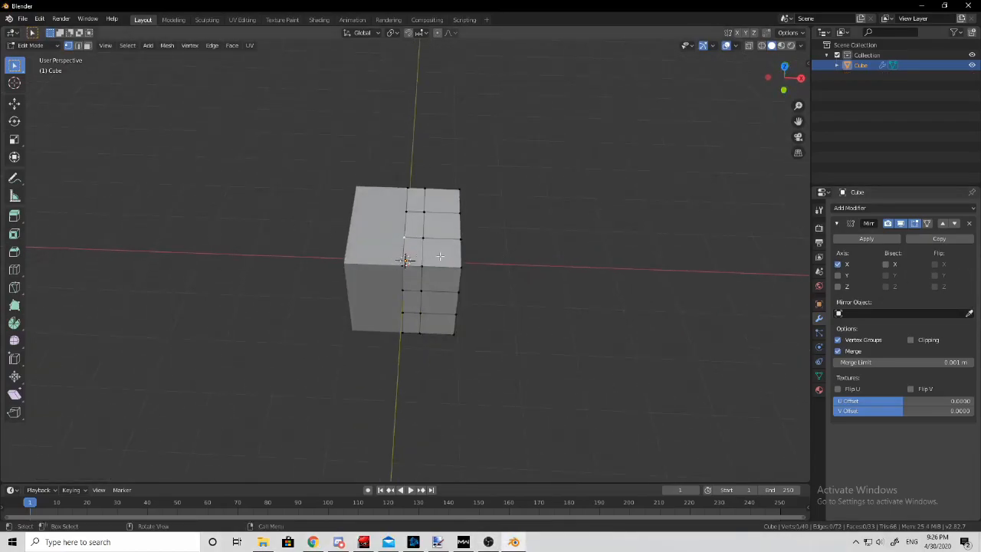
{"action": "mouse_move", "coordinate": [456, 230]}
{"action": "middle_mouse_down"}
{"action": "mouse_move", "coordinate": [498, 208]}
{"action": "mouse_move", "coordinate": [461, 223]}
{"action": "middle_mouse_up"}
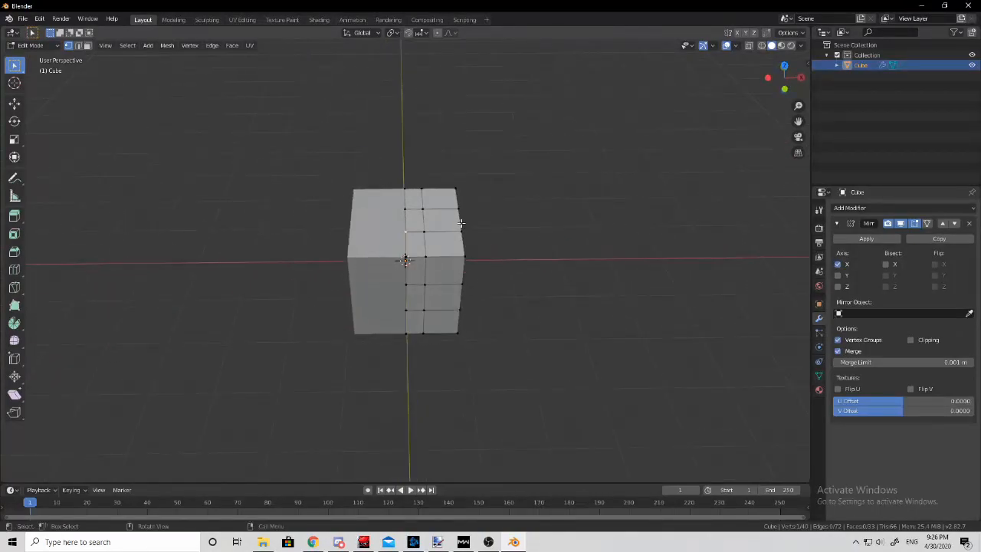
{"action": "middle_click_drag", "start_coordinate": [397, 233], "coordinate": [474, 214]}
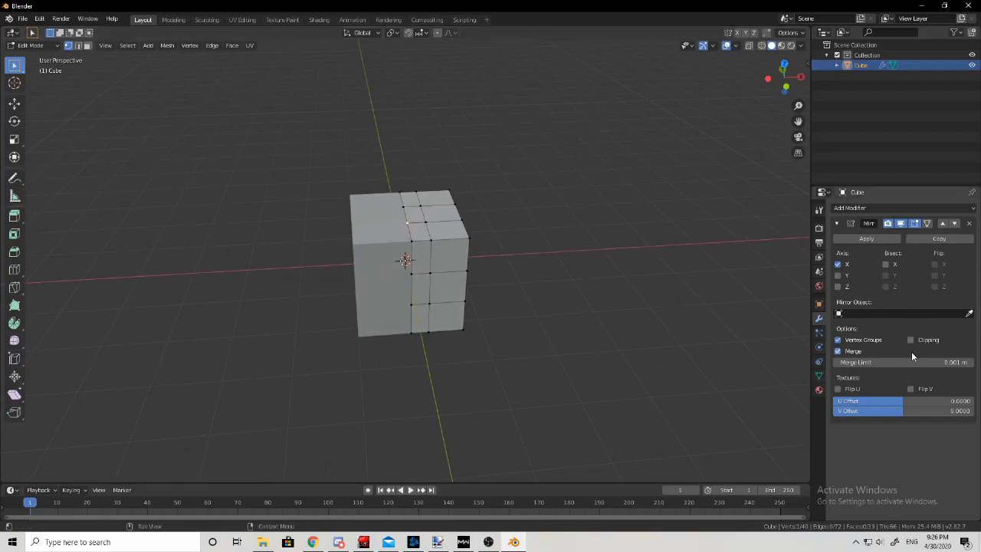
{"action": "middle_click_drag", "start_coordinate": [446, 224], "coordinate": [440, 246]}
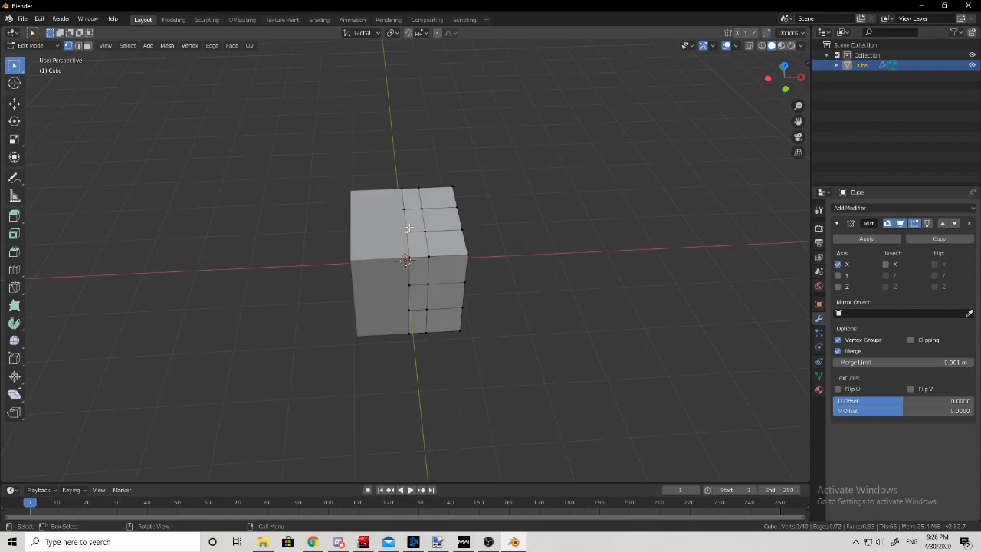
{"action": "key", "text": "g"}
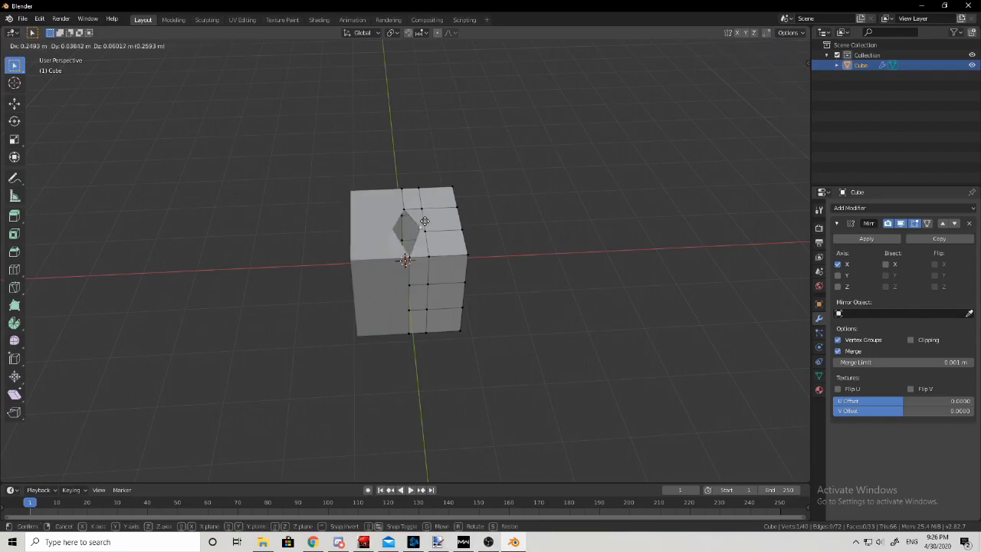
{"action": "left_click", "coordinate": [437, 208]}
{"action": "middle_click_drag", "start_coordinate": [475, 204], "coordinate": [413, 247]}
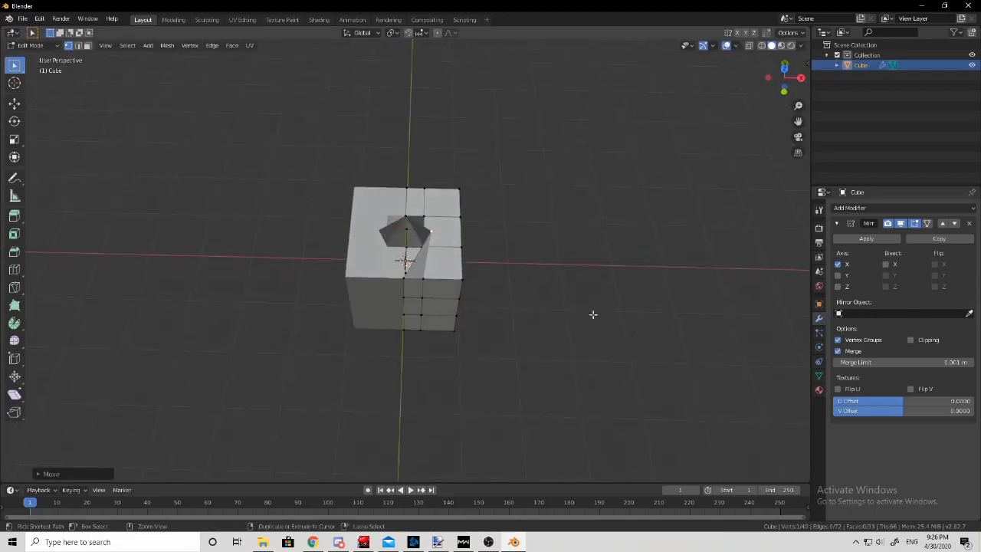
Enable Clipping in the Mirror modifier and undo the seam vertex move
{"action": "left_click", "coordinate": [911, 340]}
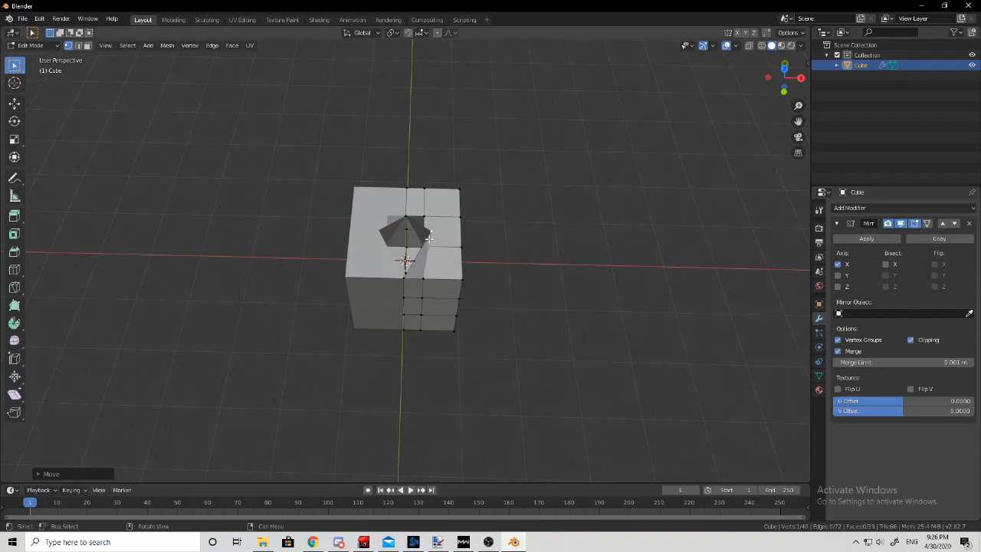
{"action": "key", "text": "ctrl+z"}
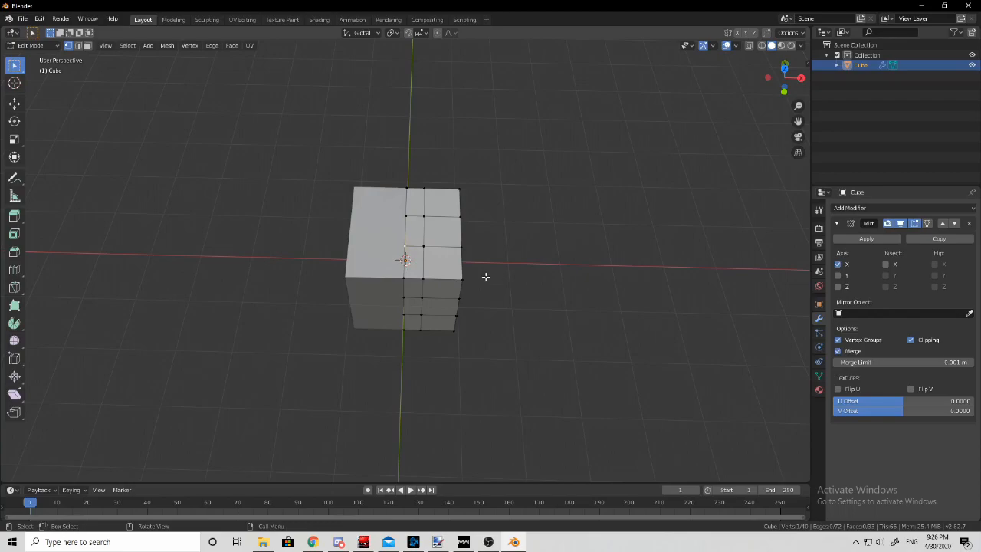
{"action": "left_click", "coordinate": [911, 339]}
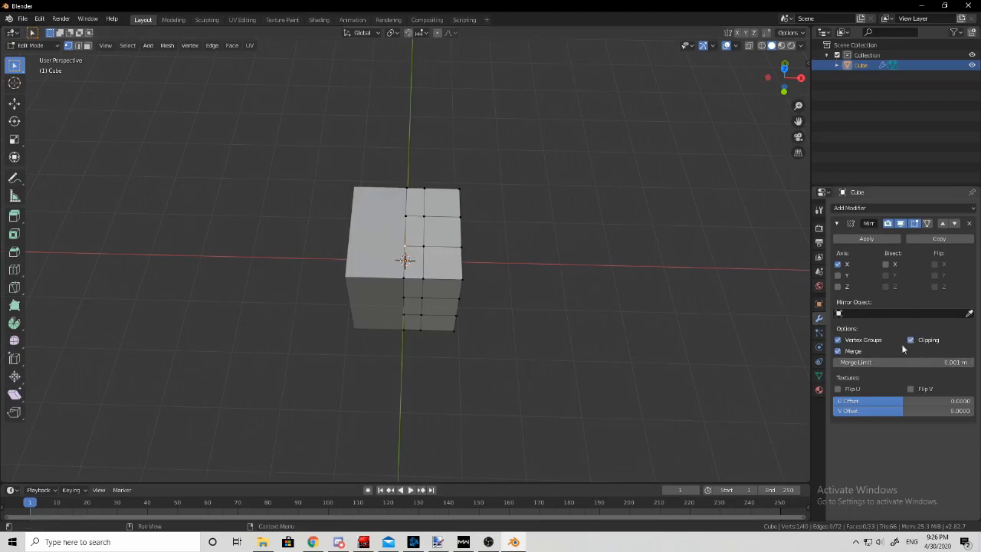
Move the top seam vertex twice with Clipping on, raising it above the top face along the mirror plane
{"action": "key", "text": "g"}
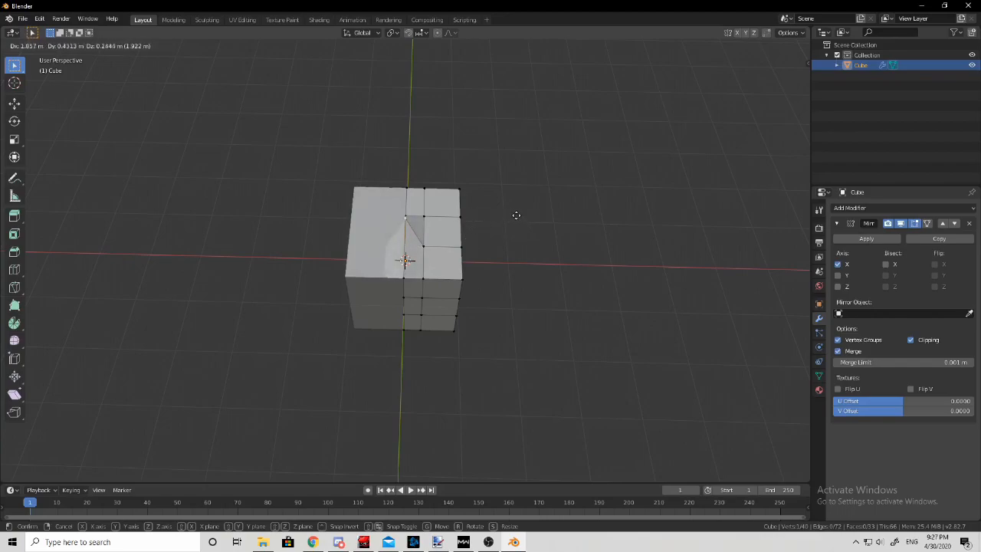
{"action": "left_click", "coordinate": [528, 219]}
{"action": "middle_click_drag", "start_coordinate": [534, 222], "coordinate": [393, 190]}
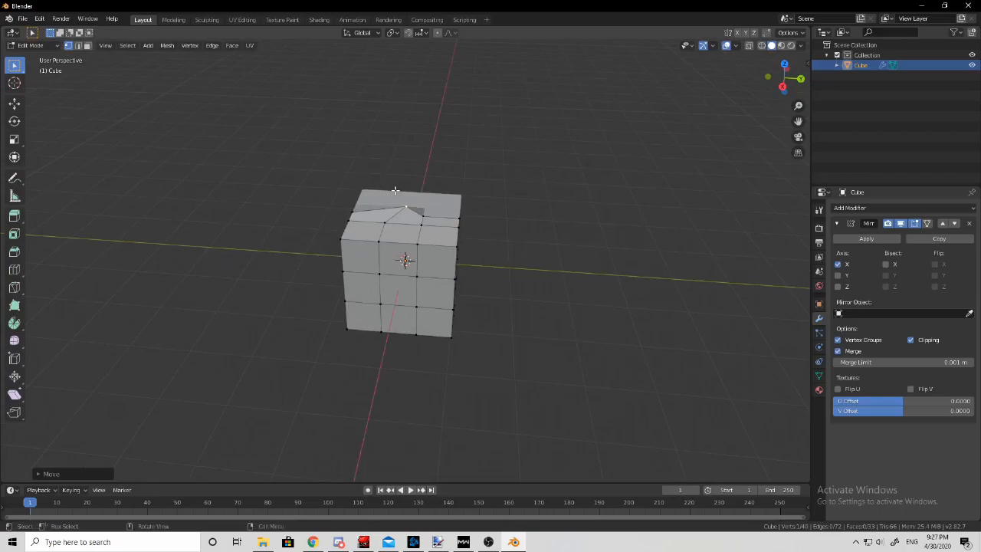
{"action": "key", "text": "g"}
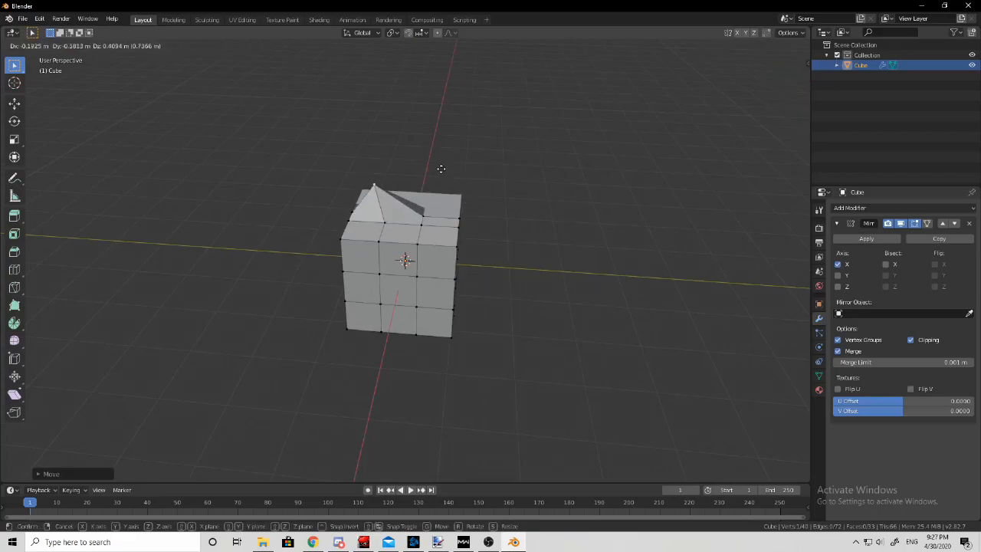
{"action": "left_click", "coordinate": [442, 168]}
{"action": "middle_click_drag", "start_coordinate": [401, 181], "coordinate": [508, 207]}
{"action": "middle_click_drag", "start_coordinate": [421, 218], "coordinate": [460, 230]}
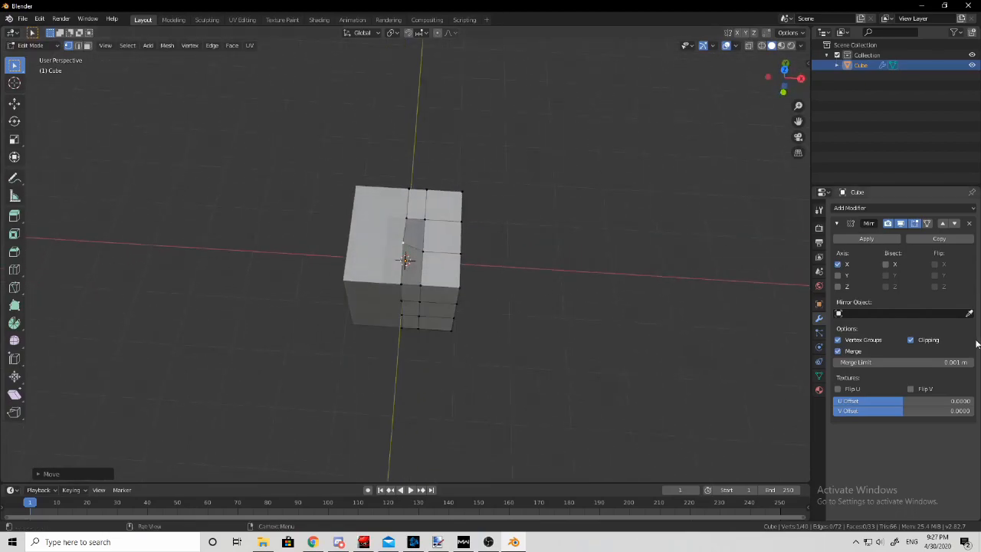
Turn off Clipping in the Mirror modifier and move the top seam vertex toward positive X off the mirror plane
{"action": "left_click", "coordinate": [911, 339]}
{"action": "middle_click_drag", "start_coordinate": [499, 243], "coordinate": [506, 209]}
{"action": "left_click", "coordinate": [910, 339]}
{"action": "middle_click_drag", "start_coordinate": [491, 253], "coordinate": [469, 268]}
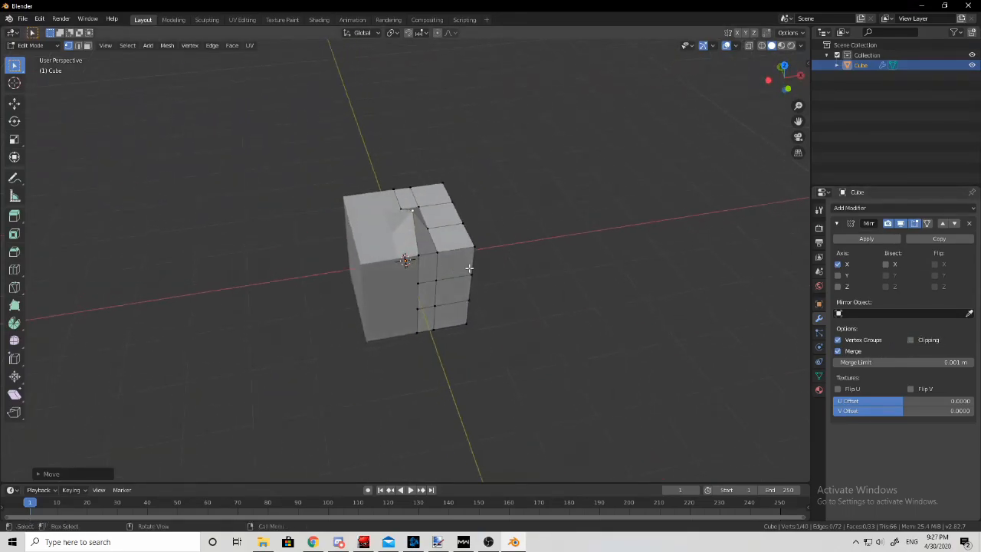
{"action": "key", "text": "g"}
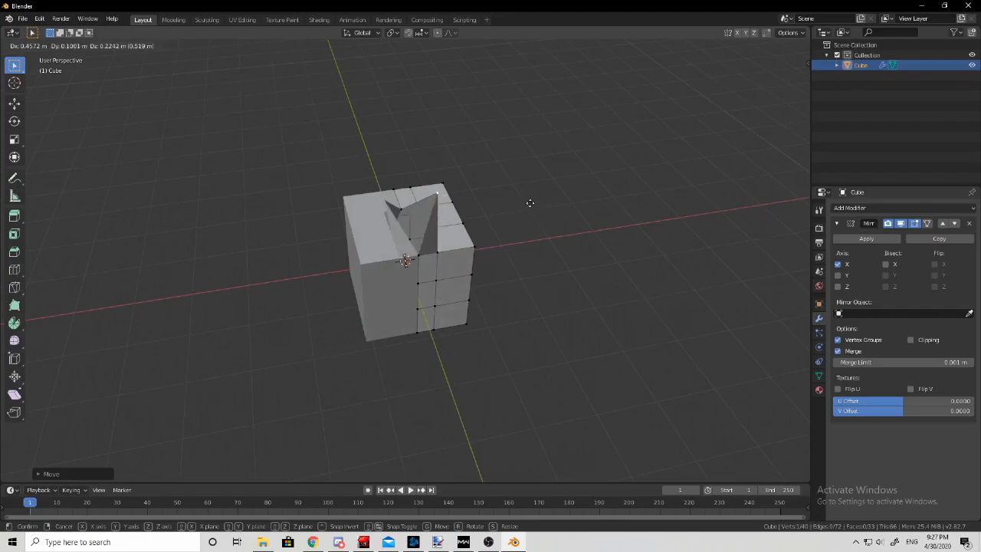
{"action": "left_click", "coordinate": [587, 228]}
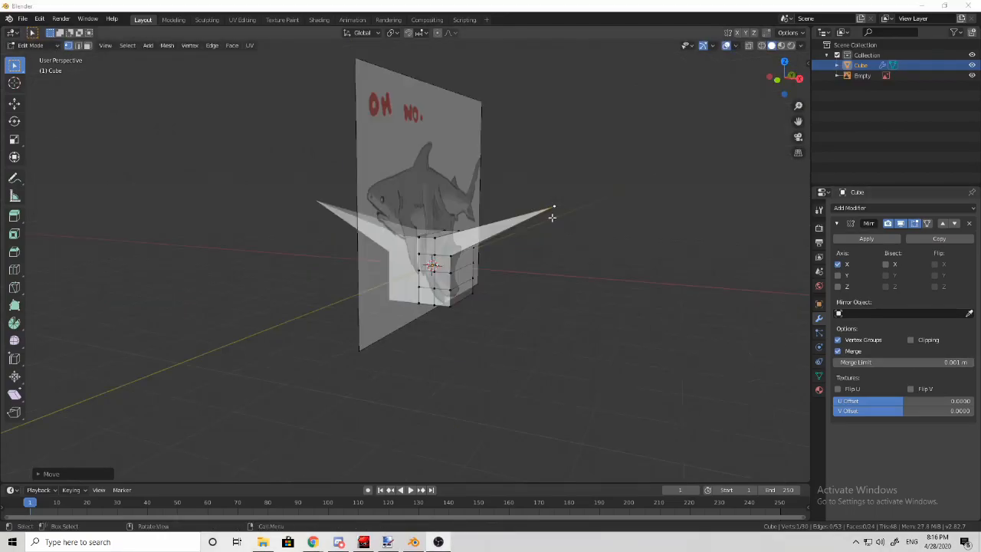
Knife a zigzag four-point cut through the edges of the cube's side face and apply it
{"action": "middle_click_drag", "start_coordinate": [539, 280], "coordinate": [500, 280]}
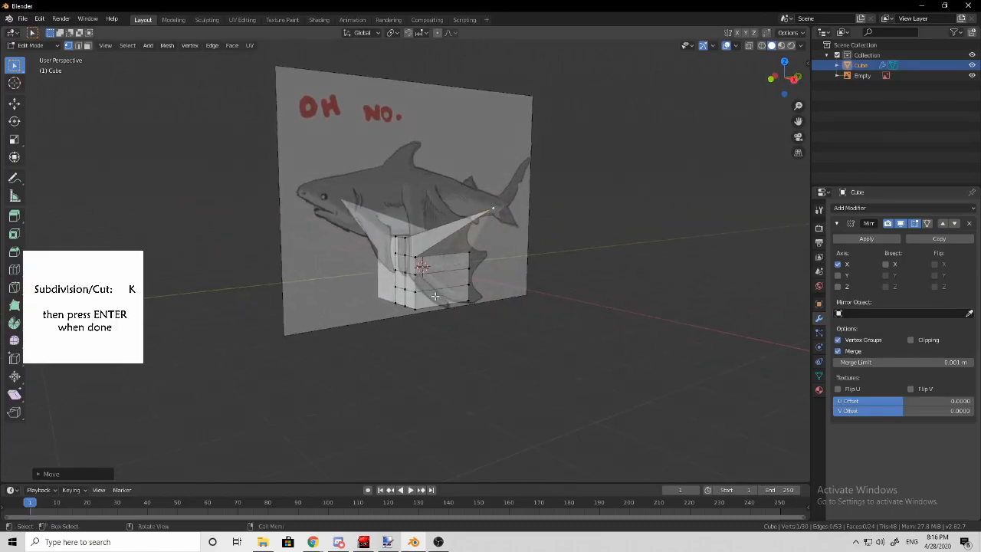
{"action": "middle_click_drag", "start_coordinate": [435, 289], "coordinate": [438, 273]}
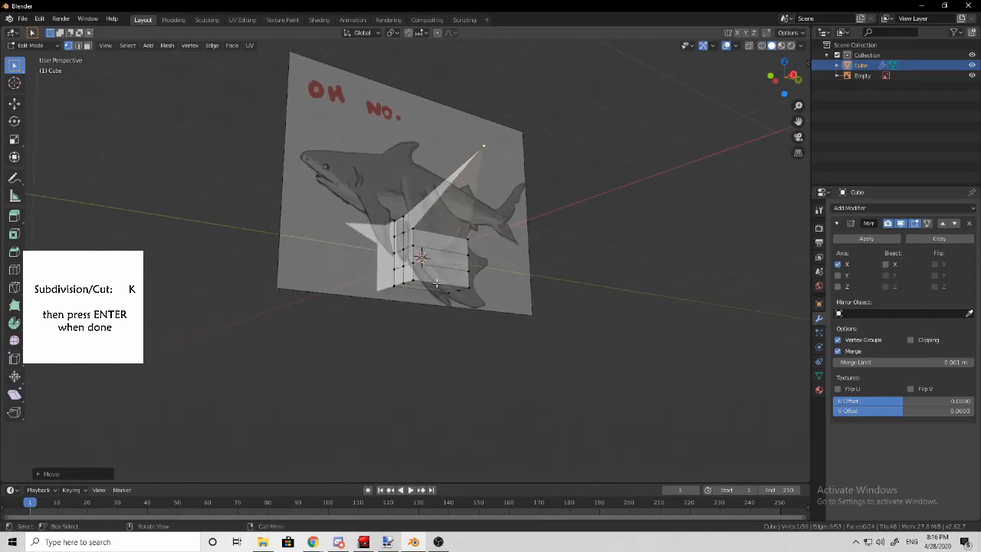
{"action": "key", "text": "k"}
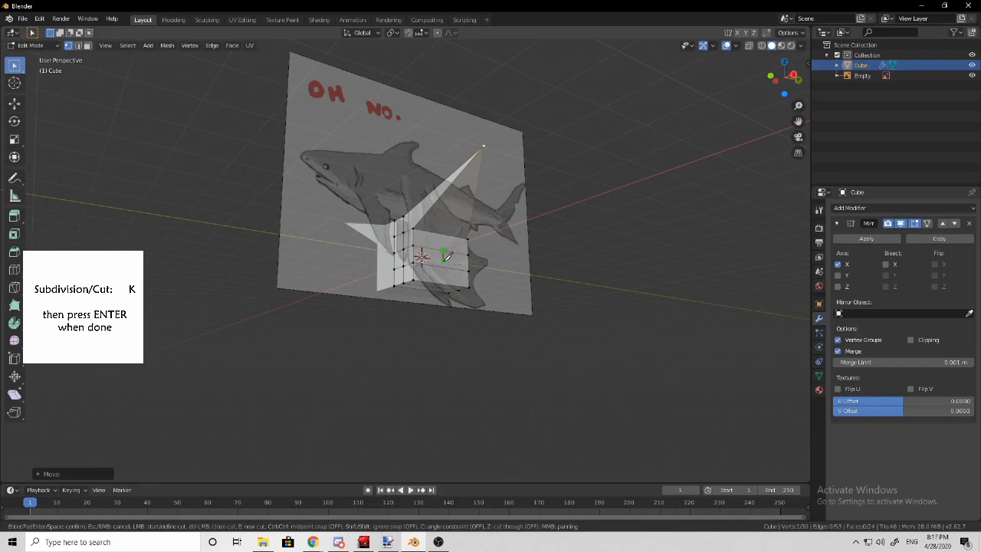
{"action": "left_click", "coordinate": [444, 252]}
{"action": "left_click", "coordinate": [443, 283]}
{"action": "left_click", "coordinate": [463, 253]}
{"action": "left_click", "coordinate": [444, 235]}
{"action": "key", "text": "Return"}
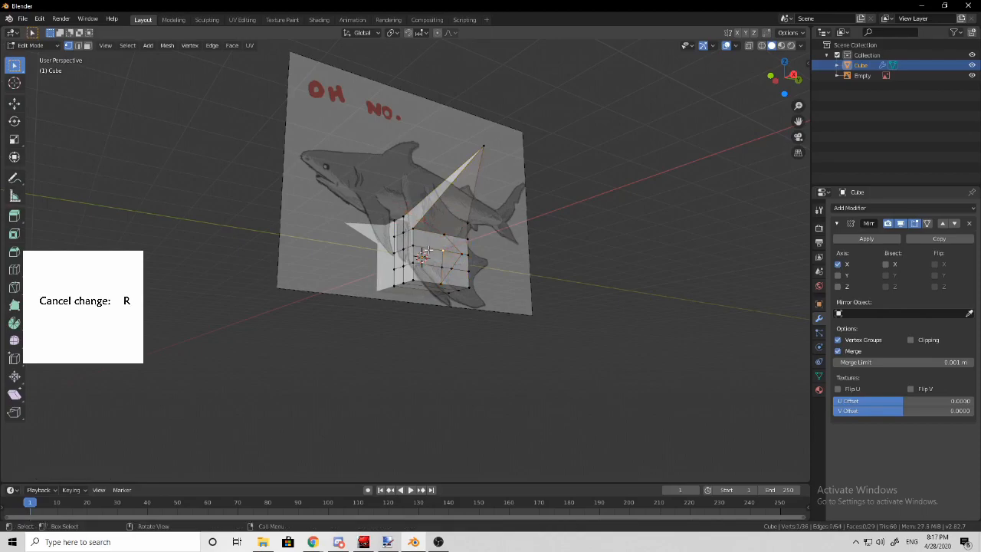
{"action": "key", "text": "k"}
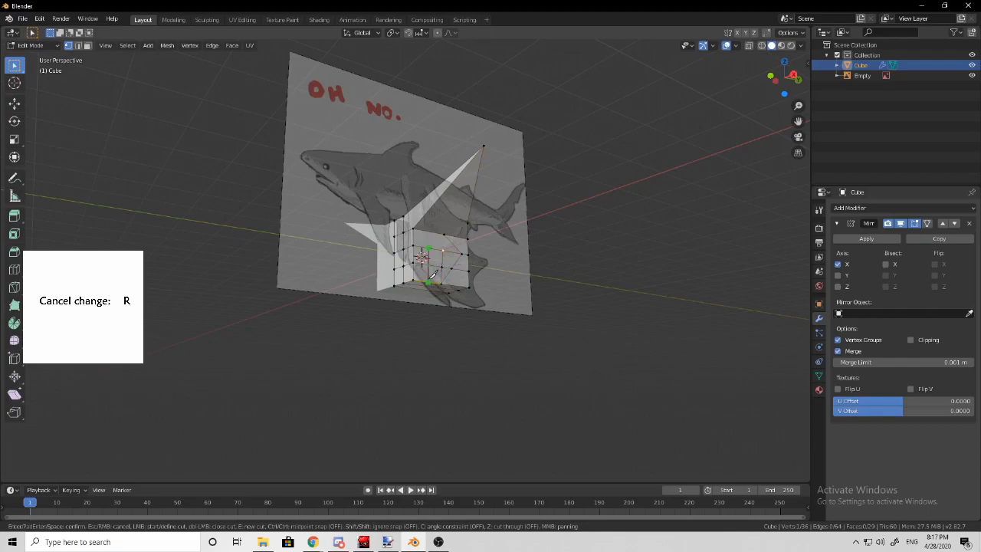
{"action": "left_click", "coordinate": [430, 281]}
{"action": "right_click", "coordinate": [270, 194]}
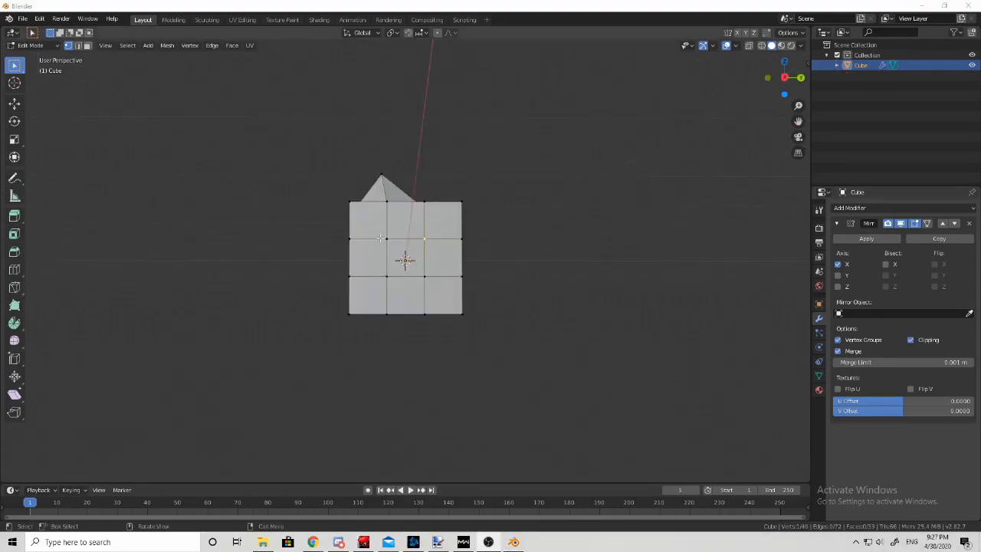
Knife a near-vertical cut through the middle column of the cube's side, between its top edge and the lower grid line
{"action": "left_click", "coordinate": [381, 239]}
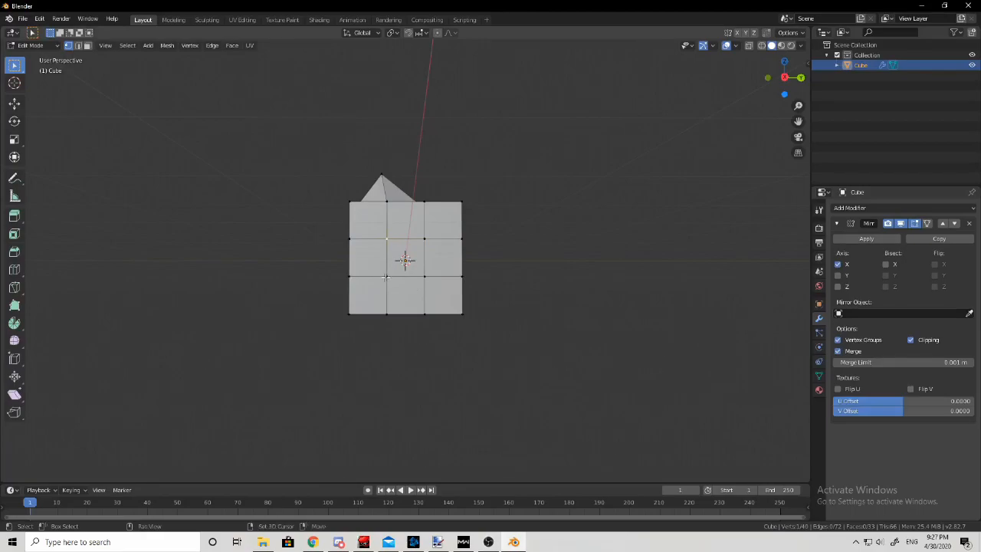
{"action": "key", "text": "k"}
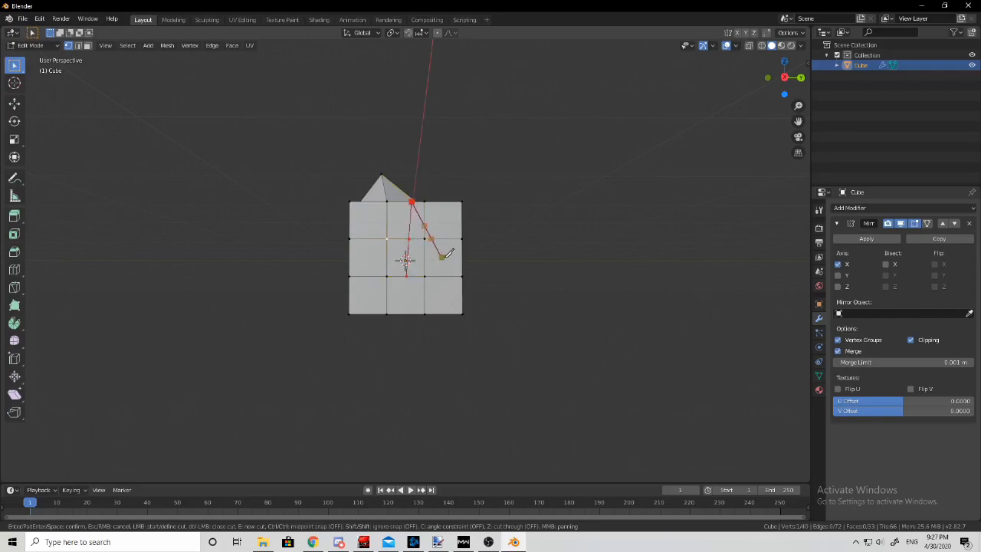
{"action": "key", "text": "Return"}
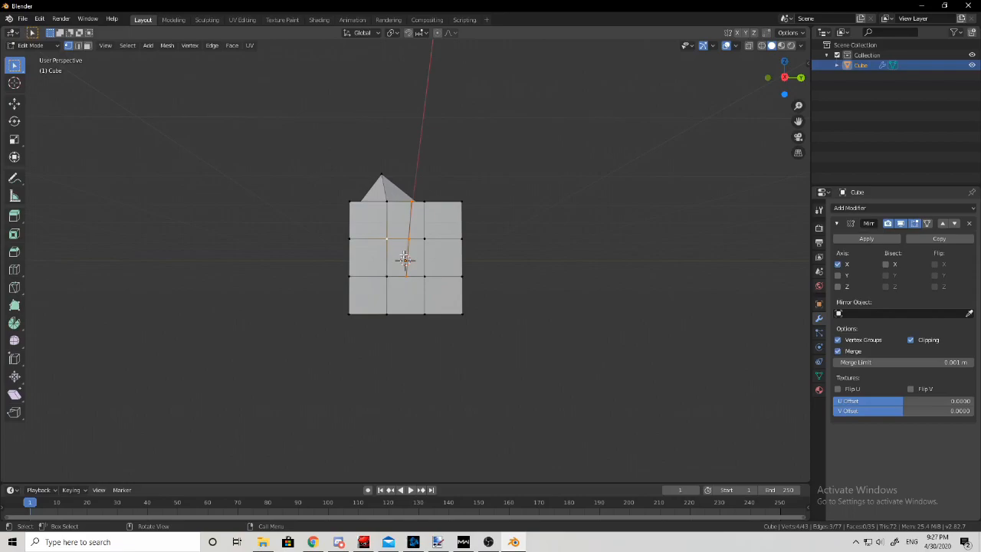
Select the four corners of the center quad beside the new cut and delete its face
{"action": "middle_click_drag", "start_coordinate": [404, 256], "coordinate": [404, 261]}
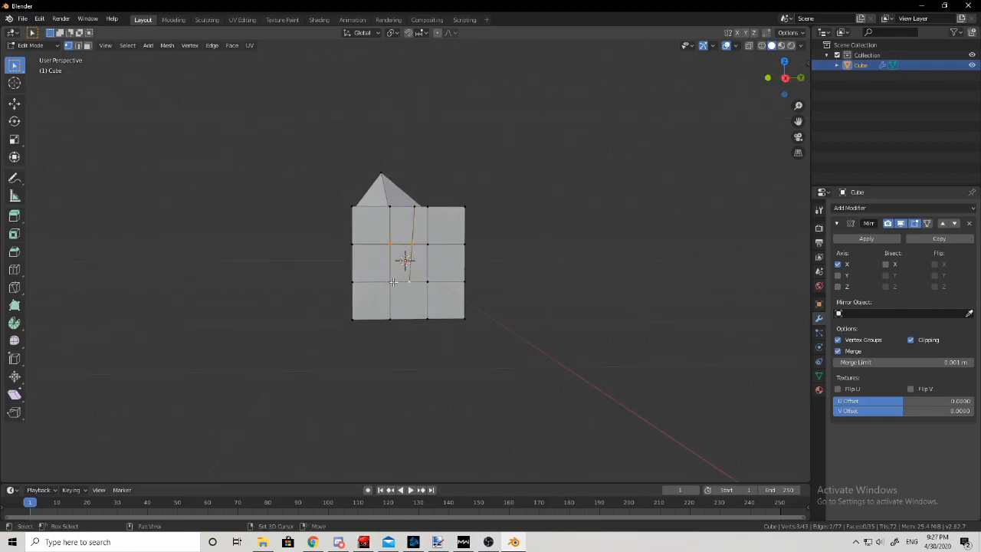
{"action": "mouse_move", "coordinate": [432, 250]}
{"action": "middle_mouse_down"}
{"action": "mouse_move", "coordinate": [458, 261]}
{"action": "mouse_move", "coordinate": [448, 255]}
{"action": "middle_mouse_up"}
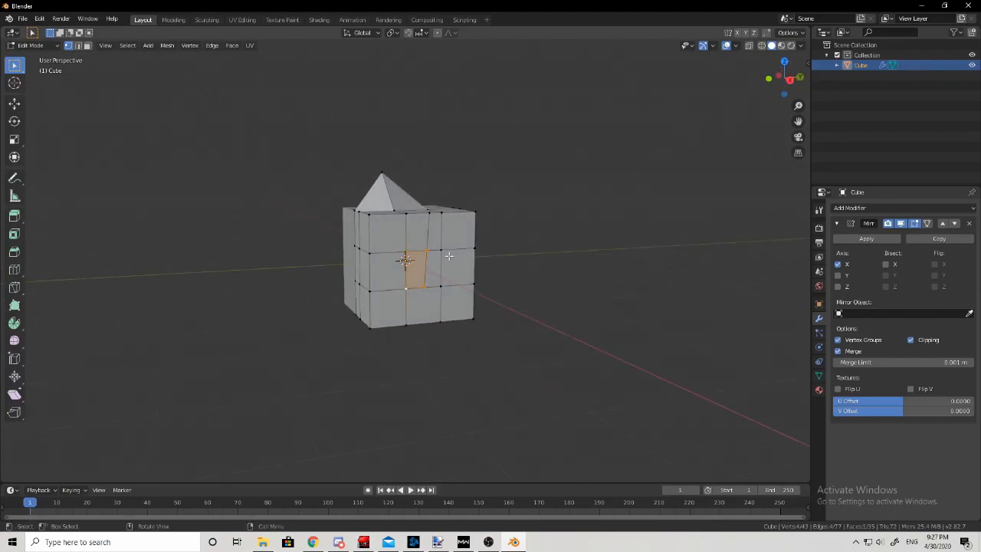
{"action": "key", "text": "x"}
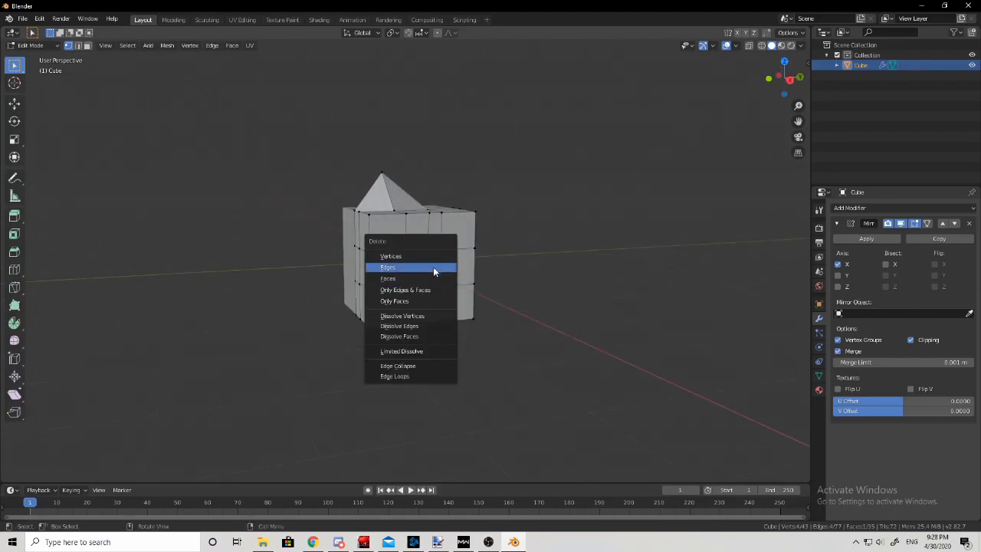
{"action": "left_click", "coordinate": [428, 273]}
{"action": "middle_click_drag", "start_coordinate": [428, 273], "coordinate": [415, 246]}
Fill the opening in the cube's side with a new face
{"action": "key", "text": "f"}
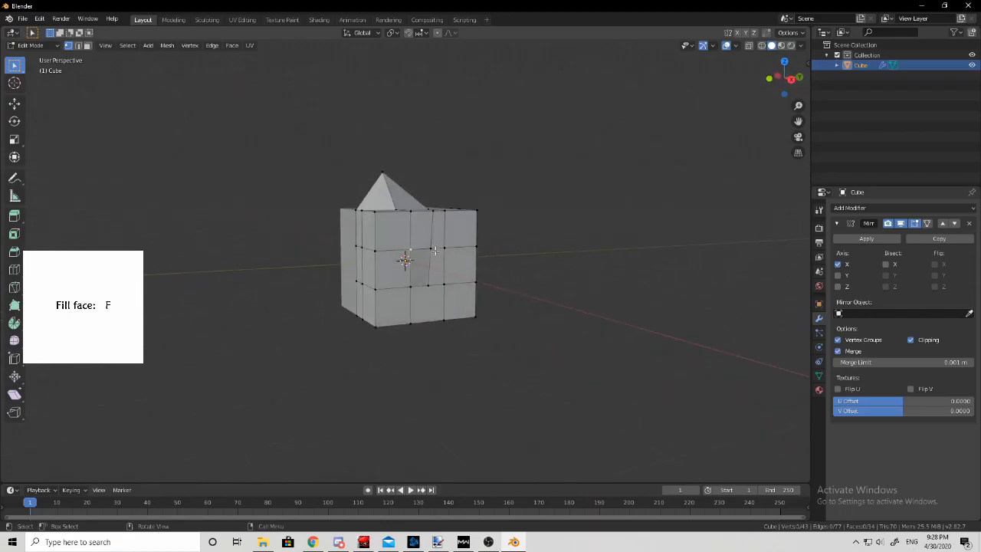
{"action": "middle_click_drag", "start_coordinate": [438, 297], "coordinate": [329, 303]}
{"action": "key", "text": "f"}
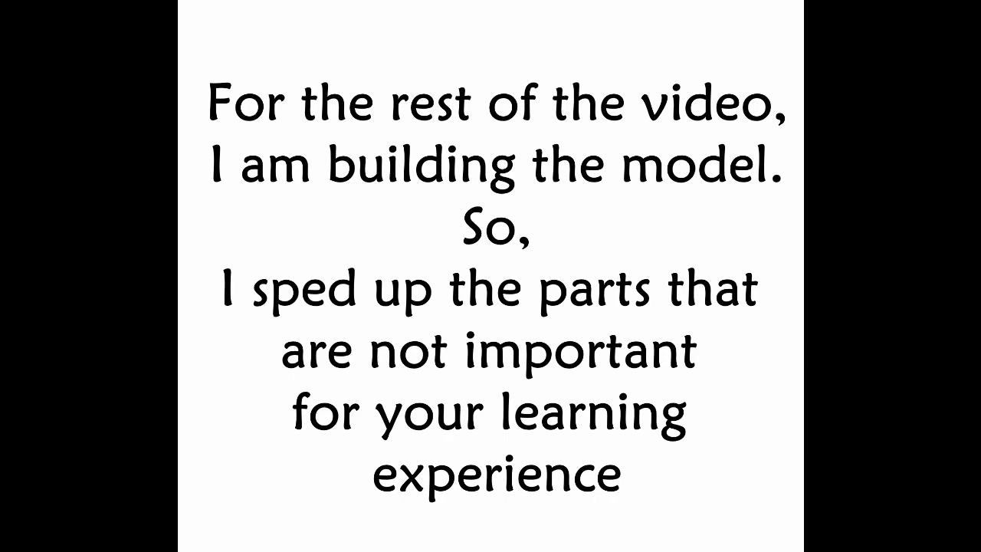
Knife a cut around the shark's body behind the head, running between the belly and the back
{"action": "key", "text": "ctrl+r"}
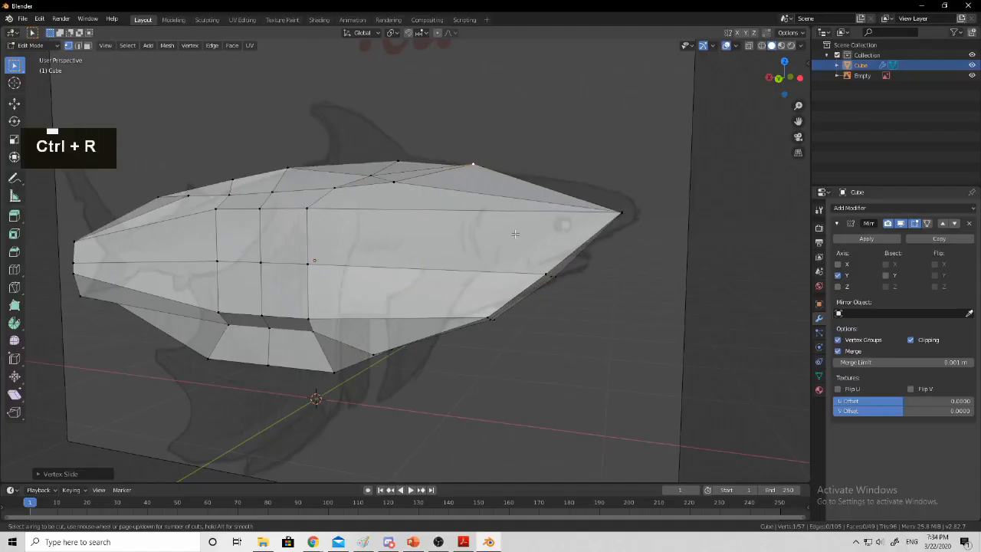
{"action": "right_click", "coordinate": [560, 229]}
{"action": "middle_click_drag", "start_coordinate": [432, 260], "coordinate": [420, 234]}
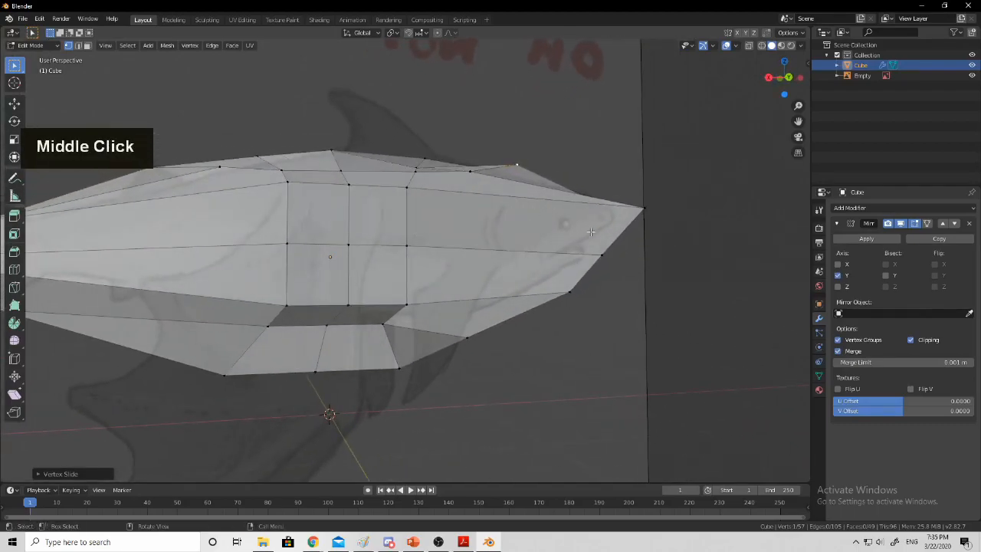
{"action": "middle_click_drag", "start_coordinate": [495, 197], "coordinate": [497, 234]}
{"action": "key", "text": "k"}
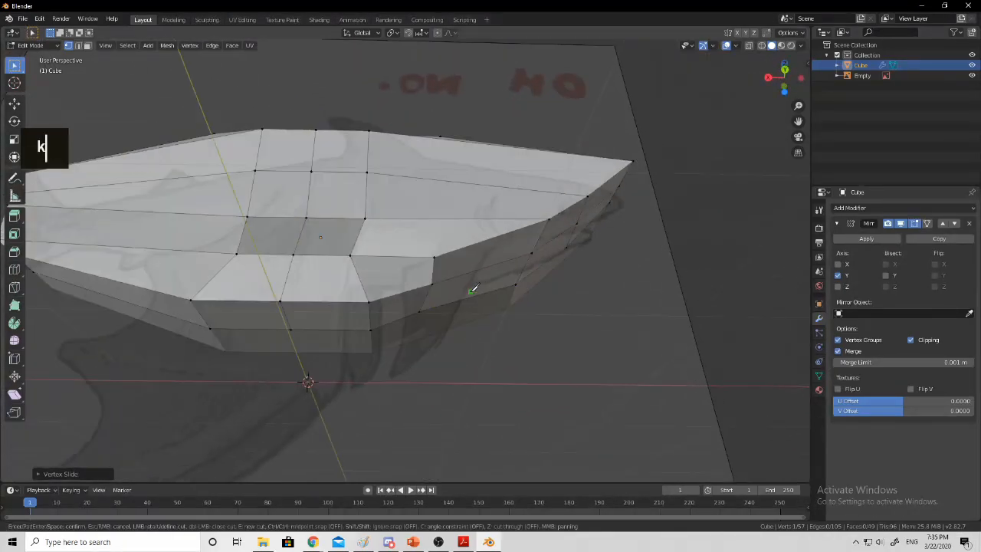
{"action": "left_click", "coordinate": [484, 181]}
{"action": "middle_click_drag", "start_coordinate": [484, 181], "coordinate": [536, 197]}
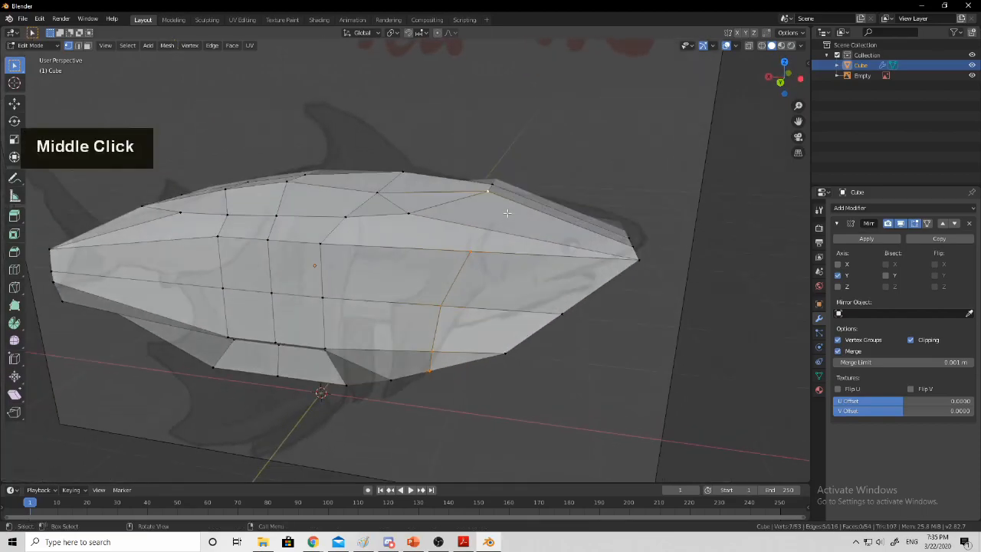
{"action": "key", "text": "Return"}
{"action": "middle_click_drag", "start_coordinate": [599, 189], "coordinate": [595, 250]}
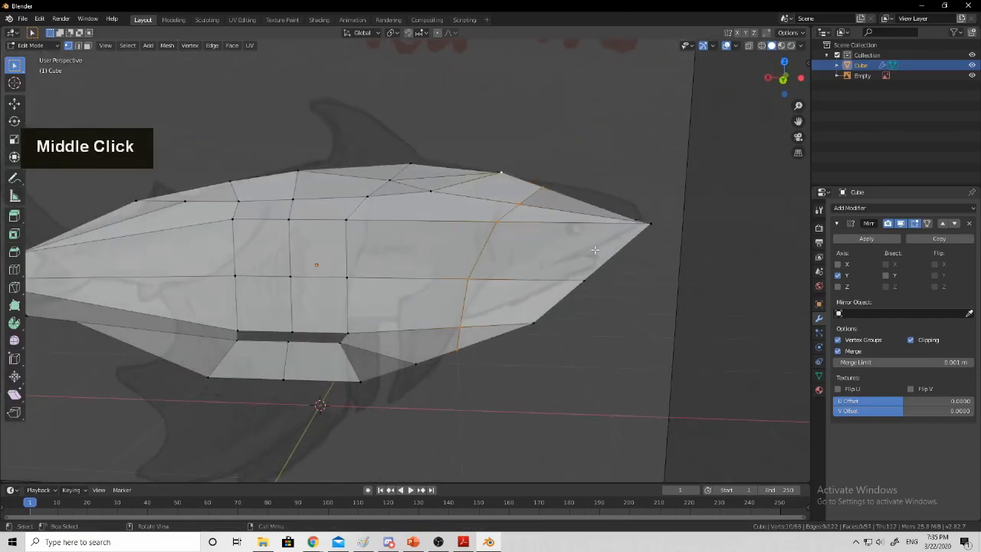
Knife a cut across the rear side of the shark's body, between the upper side edge and the belly
{"action": "middle_click_drag", "start_coordinate": [390, 244], "coordinate": [353, 254], "text": "shift"}
{"action": "key", "text": "k"}
{"action": "left_click", "coordinate": [356, 259]}
{"action": "left_click", "coordinate": [407, 112]}
{"action": "key", "text": "Return"}
{"action": "left_click", "coordinate": [368, 236]}
{"action": "middle_click_drag", "start_coordinate": [422, 141], "coordinate": [361, 279]}
{"action": "key", "text": "k"}
{"action": "left_click", "coordinate": [401, 305]}
{"action": "left_click", "coordinate": [369, 267]}
{"action": "key", "text": "Return"}
Extend the rear body cut with the Knife from the upper side edge onto the back
{"action": "key", "text": "k"}
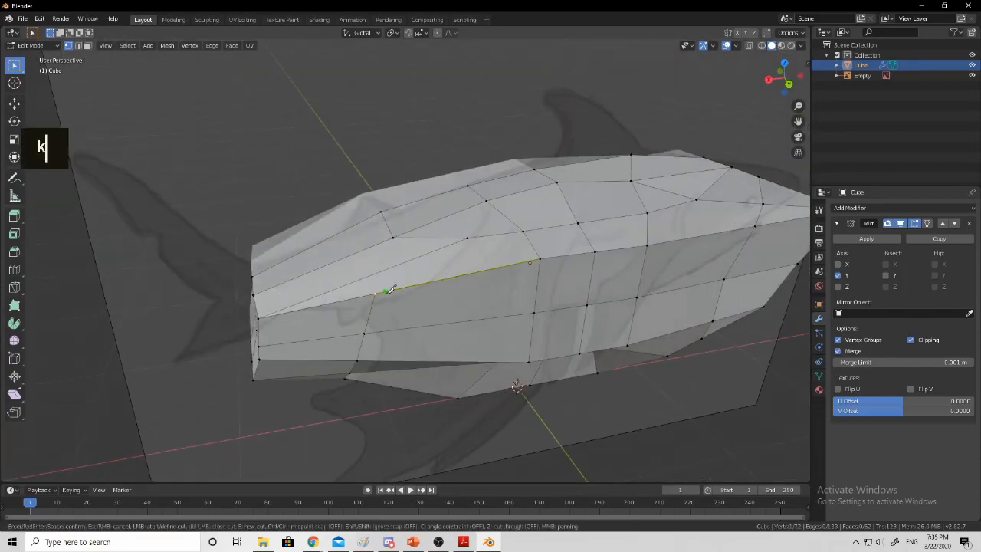
{"action": "left_click", "coordinate": [377, 293]}
{"action": "key", "text": "Return"}
{"action": "key", "text": "k"}
{"action": "left_click", "coordinate": [376, 293]}
{"action": "left_click", "coordinate": [329, 235]}
{"action": "key", "text": "Return"}
Slide the selected vertex on the rear of the back along its edge
{"action": "middle_click_drag", "start_coordinate": [328, 234], "coordinate": [462, 225]}
{"action": "key", "text": "g"}
{"action": "key", "text": "g"}
{"action": "left_click", "coordinate": [439, 218]}
Knife a second full-height cut from the back to the belly, between the rear cut and the middle of the body
{"action": "middle_click_drag", "start_coordinate": [449, 191], "coordinate": [467, 176]}
{"action": "key", "text": "k"}
{"action": "left_click", "coordinate": [466, 143]}
{"action": "left_click", "coordinate": [424, 323]}
{"action": "key", "text": "Return"}
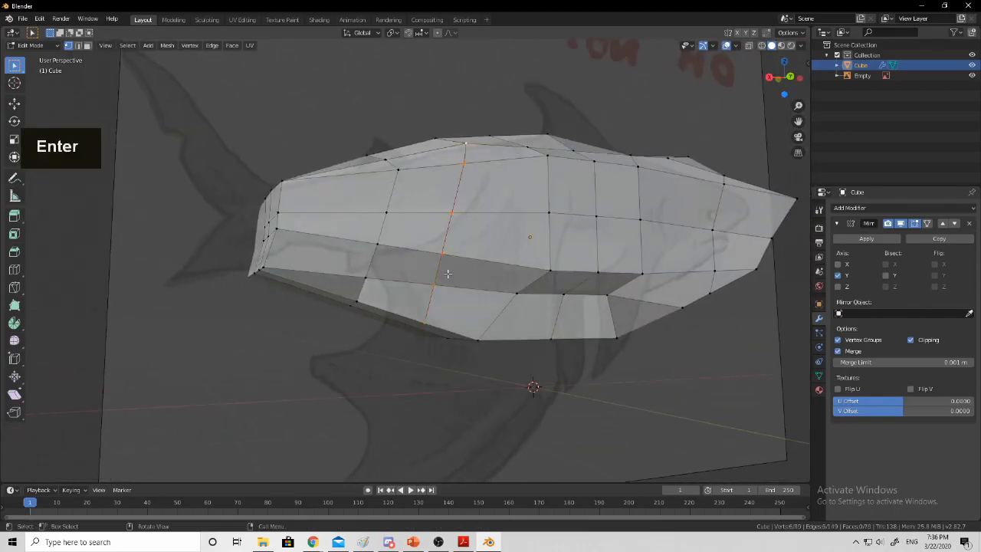
Make another Knife cut at the rear of the shark's body, toggling cut-through
{"action": "middle_click_drag", "start_coordinate": [447, 272], "coordinate": [504, 222]}
{"action": "key", "text": "k"}
{"action": "mouse_move", "coordinate": [449, 248]}
{"action": "middle_mouse_down"}
{"action": "mouse_move", "coordinate": [459, 230]}
{"action": "mouse_move", "coordinate": [283, 212]}
{"action": "mouse_move", "coordinate": [449, 269]}
{"action": "middle_mouse_up"}
{"action": "key", "text": "z"}
{"action": "mouse_move", "coordinate": [621, 208]}
{"action": "middle_mouse_down"}
{"action": "mouse_move", "coordinate": [498, 245]}
{"action": "mouse_move", "coordinate": [515, 226]}
{"action": "middle_mouse_up"}
{"action": "key", "text": "z"}
{"action": "key", "text": "z"}
Select the two upper faces of the body's rear end and extrude them backward to start the upper tail lobe
{"action": "mouse_move", "coordinate": [506, 188]}
{"action": "middle_mouse_down"}
{"action": "mouse_move", "coordinate": [366, 214]}
{"action": "mouse_move", "coordinate": [558, 260]}
{"action": "middle_mouse_up"}
{"action": "left_click", "coordinate": [560, 259], "text": "shift"}
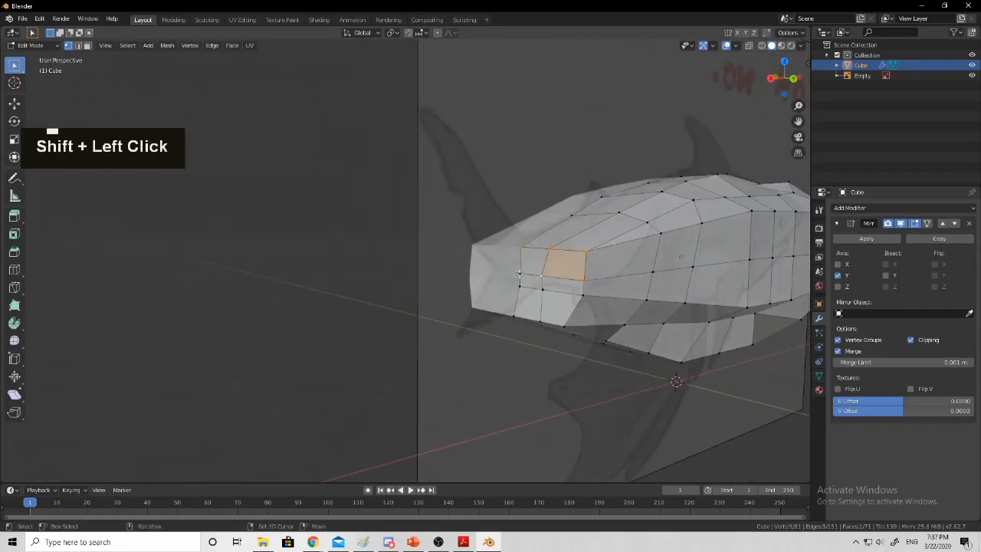
{"action": "middle_click_drag", "start_coordinate": [559, 270], "coordinate": [469, 244]}
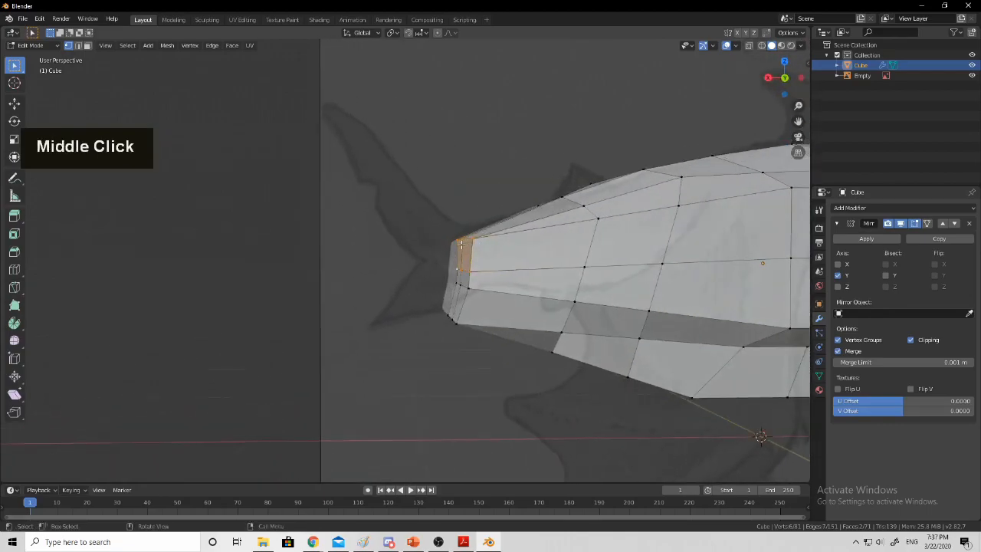
{"action": "key", "text": "e"}
{"action": "left_click", "coordinate": [408, 228]}
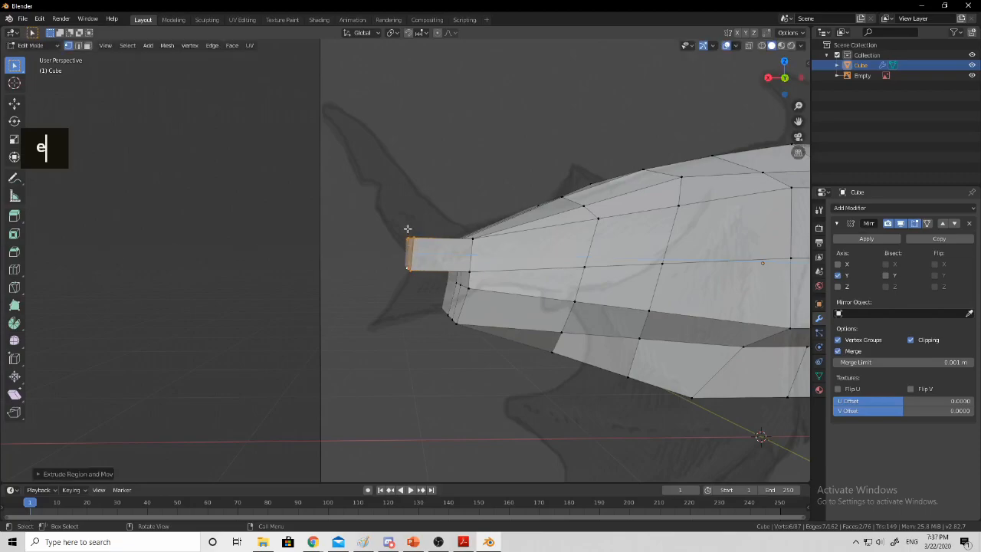
Raise the extruded end toward the upper tail lobe of the reference and scale it by about 1.6
{"action": "key", "text": "g"}
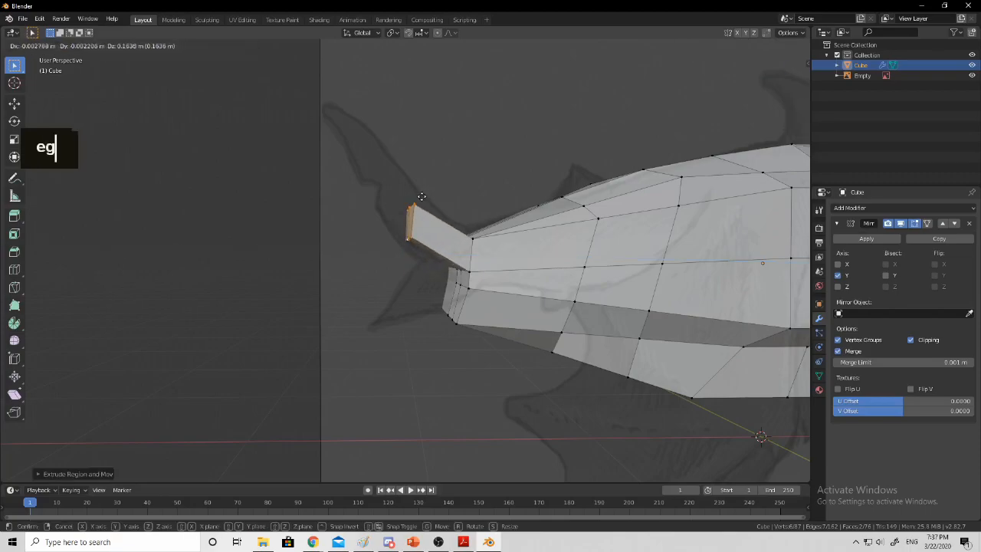
{"action": "left_click", "coordinate": [420, 190]}
{"action": "key", "text": "s"}
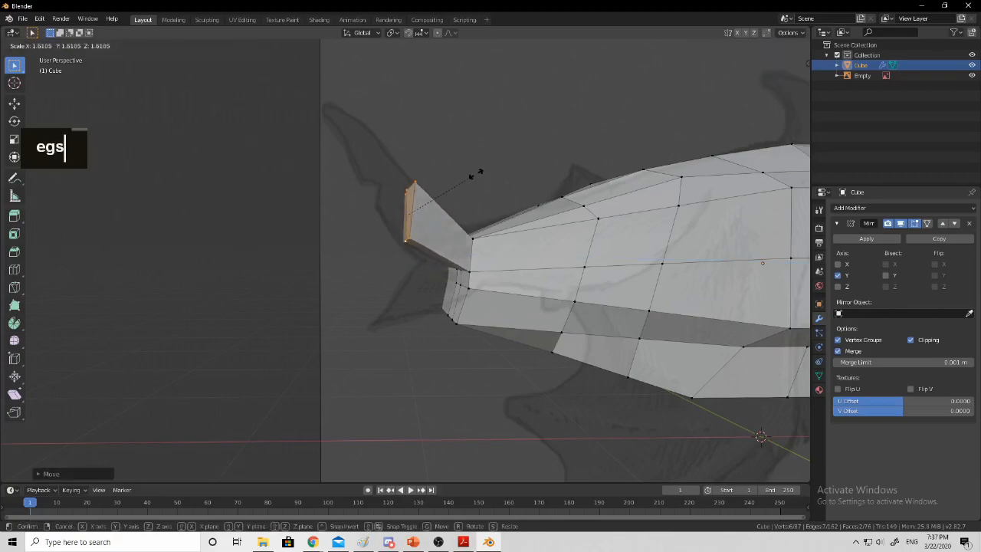
{"action": "left_click", "coordinate": [476, 175]}
Rotate the extruded end to face along the upper tail lobe of the reference
{"action": "key", "text": "r"}
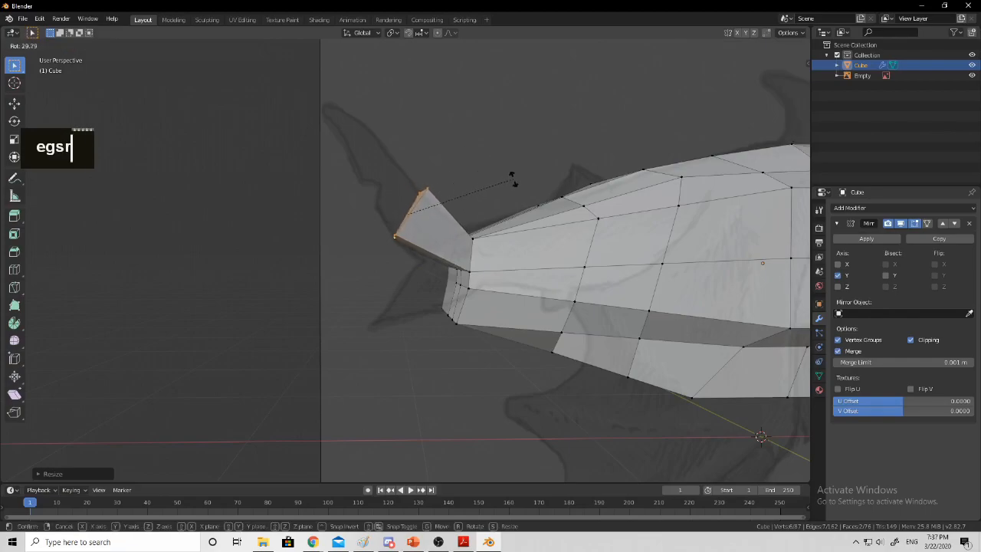
{"action": "middle_click", "coordinate": [513, 175]}
{"action": "right_click", "coordinate": [477, 162]}
{"action": "key", "text": "r"}
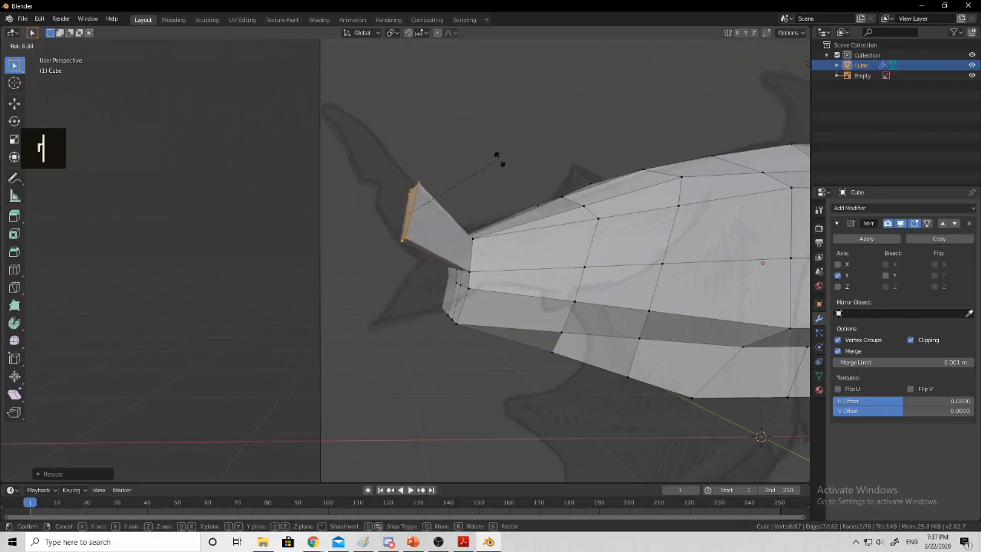
{"action": "left_click", "coordinate": [561, 190]}
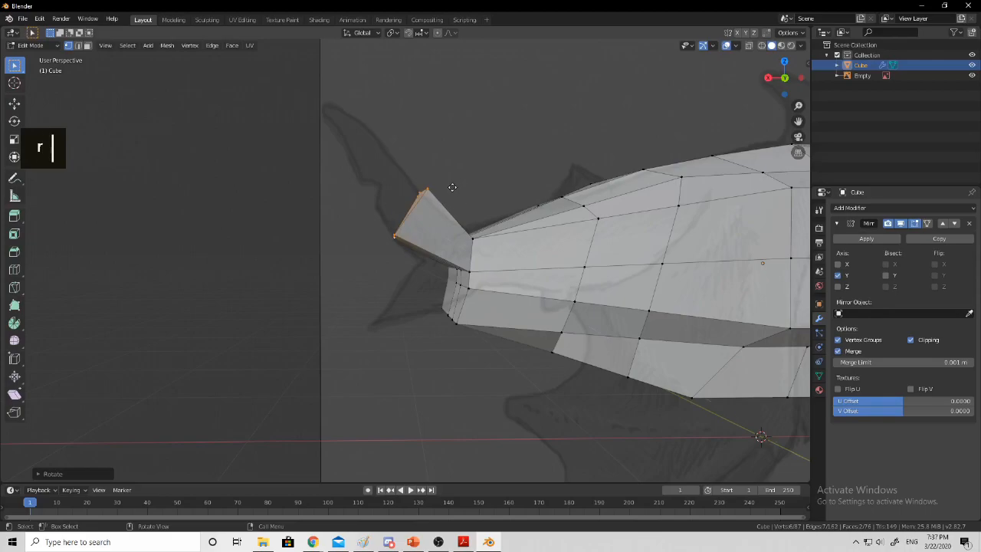
Extrude a second upper tail lobe segment and scale its end down
{"action": "key", "text": "e"}
{"action": "left_click", "coordinate": [446, 134]}
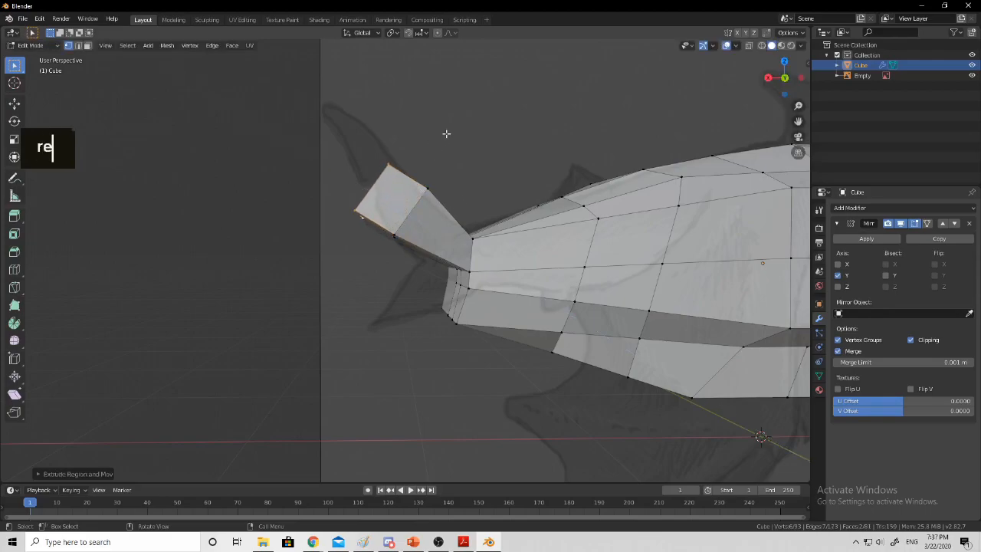
{"action": "key", "text": "s"}
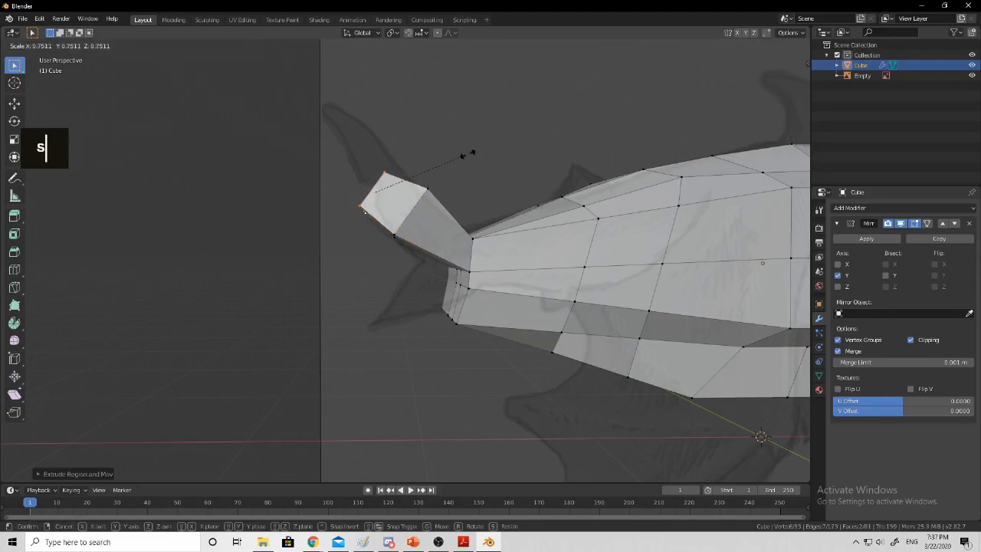
{"action": "left_click", "coordinate": [448, 140]}
{"action": "middle_click_drag", "start_coordinate": [416, 136], "coordinate": [452, 194]}
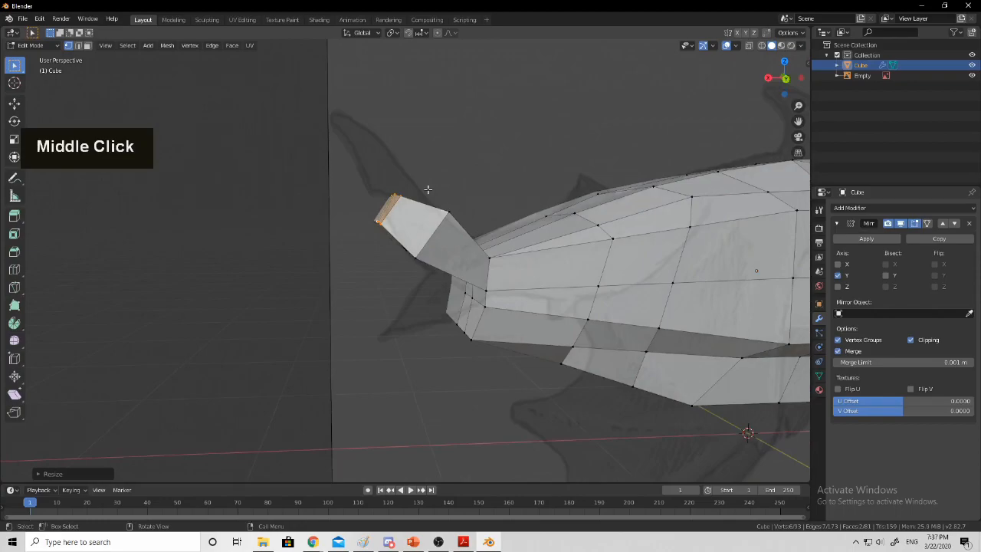
Rotate and reposition the end of the second segment to follow the upper tail lobe in the reference
{"action": "key", "text": "r"}
{"action": "left_click", "coordinate": [464, 163]}
{"action": "key", "text": "g"}
{"action": "left_click", "coordinate": [473, 157]}
{"action": "middle_click_drag", "start_coordinate": [473, 158], "coordinate": [483, 164]}
{"action": "key", "text": "g"}
{"action": "left_click", "coordinate": [475, 141]}
Extrude two more segments up the upper tail lobe and scale the tip
{"action": "key", "text": "e"}
{"action": "left_click", "coordinate": [458, 99]}
{"action": "key", "text": "e"}
{"action": "left_click", "coordinate": [446, 63]}
{"action": "key", "text": "s"}
{"action": "left_click", "coordinate": [440, 89]}
Extrude the rear end's lower faces to start the lower tail lobe, adjusting the new end's size, position and rotation
{"action": "middle_click_drag", "start_coordinate": [459, 245], "coordinate": [442, 228]}
{"action": "middle_click_drag", "start_coordinate": [458, 289], "coordinate": [545, 278]}
{"action": "scroll", "coordinate": [446, 328], "scroll_direction": "up", "scroll_amount": 3}
{"action": "left_click", "coordinate": [469, 321], "text": "shift"}
{"action": "key", "text": "e"}
{"action": "key", "text": "s"}
{"action": "key", "text": "g"}
{"action": "key", "text": "r"}
{"action": "left_click", "coordinate": [526, 206]}
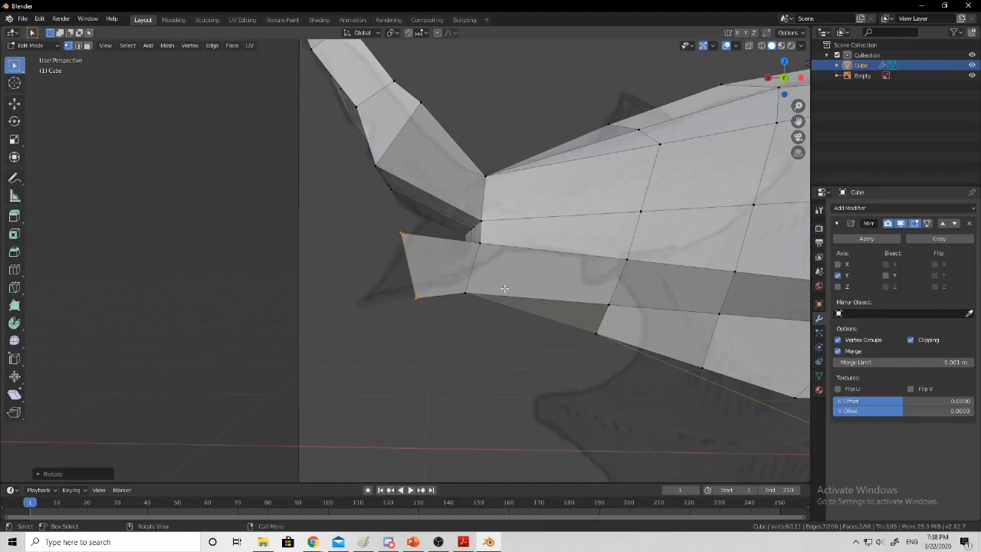
Examine the lower tail lobe extrusion and the gap below the upper lobe from several angles
{"action": "middle_click_drag", "start_coordinate": [500, 238], "coordinate": [507, 263]}
{"action": "middle_click_drag", "start_coordinate": [601, 214], "coordinate": [504, 232], "text": "shift"}
{"action": "scroll", "coordinate": [503, 232], "scroll_direction": "up", "scroll_amount": 1}
{"action": "scroll", "coordinate": [504, 232], "scroll_direction": "down", "scroll_amount": 5}
{"action": "middle_click_drag", "start_coordinate": [580, 237], "coordinate": [527, 239]}
{"action": "middle_click_drag", "start_coordinate": [499, 282], "coordinate": [479, 267]}
{"action": "scroll", "coordinate": [460, 253], "scroll_direction": "up", "scroll_amount": 3}
{"action": "scroll", "coordinate": [494, 254], "scroll_direction": "up", "scroll_amount": 3}
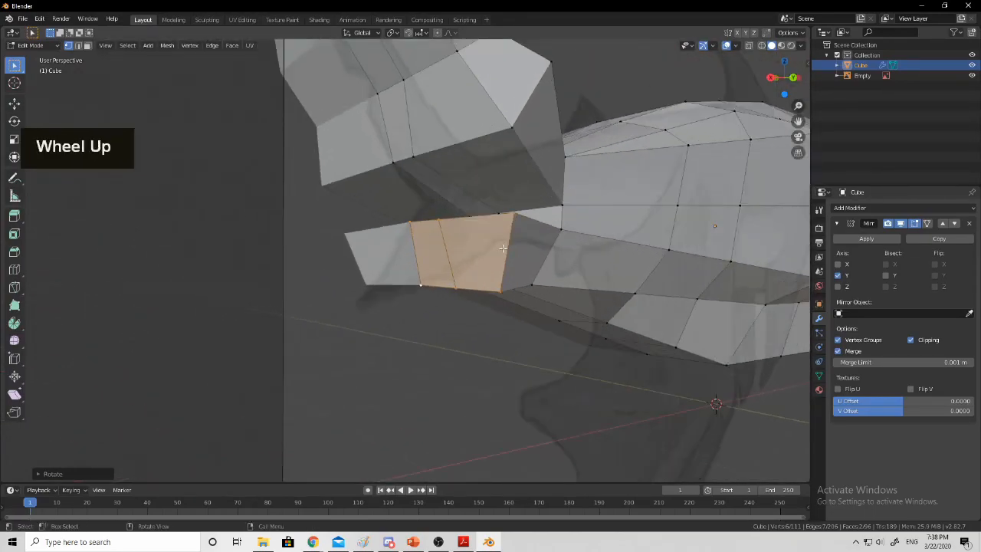
{"action": "middle_click_drag", "start_coordinate": [528, 225], "coordinate": [498, 237], "text": "shift"}
{"action": "middle_click_drag", "start_coordinate": [529, 229], "coordinate": [490, 249], "text": "shift"}
{"action": "middle_click_drag", "start_coordinate": [574, 224], "coordinate": [513, 234]}
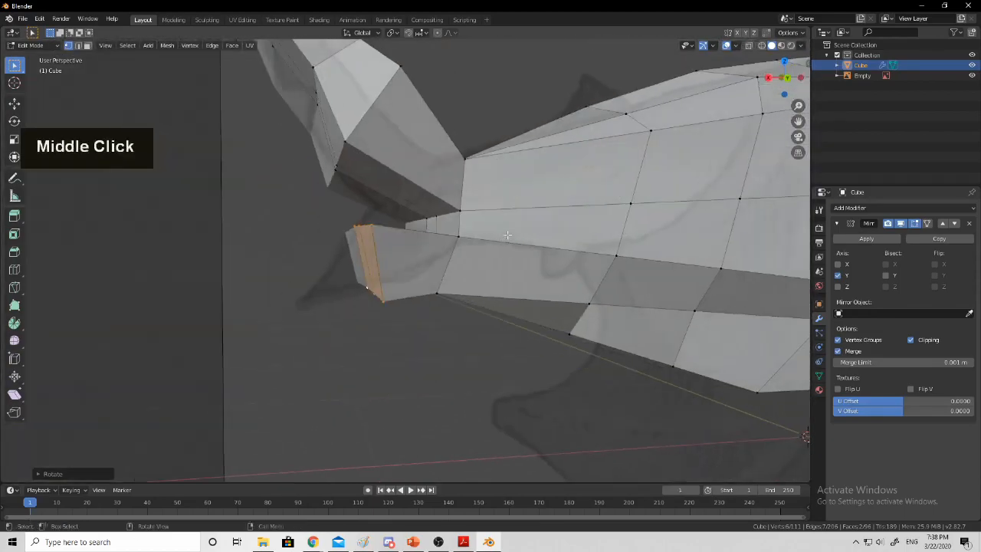
Extrude the end of the lower tail lobe once more, scaling and moving it to form the lobe's tip
{"action": "key", "text": "e"}
{"action": "key", "text": "s"}
{"action": "key", "text": "g"}
{"action": "left_click", "coordinate": [340, 276]}
{"action": "middle_click_drag", "start_coordinate": [341, 277], "coordinate": [371, 207]}
{"action": "scroll", "coordinate": [368, 262], "scroll_direction": "down", "scroll_amount": 2}
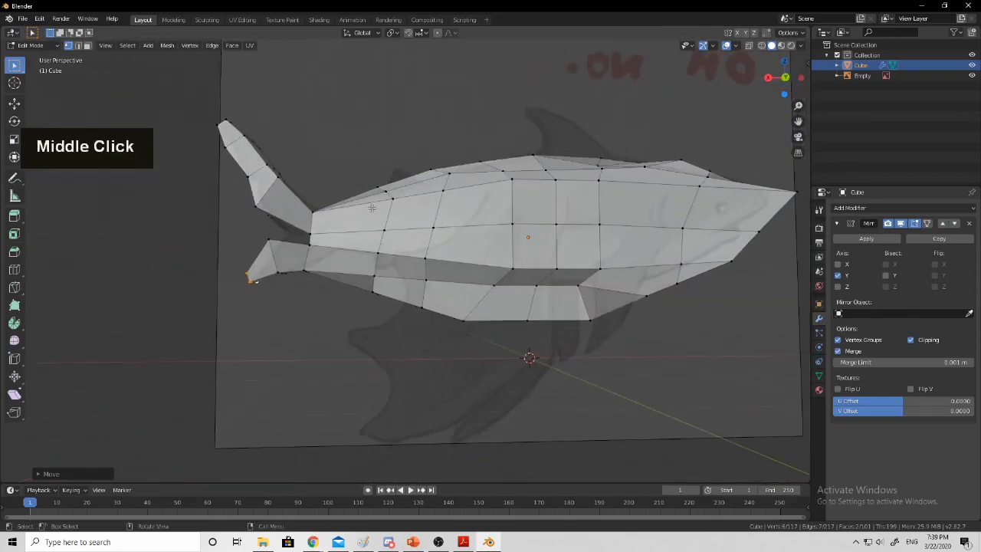
Switch to wireframe shading and circle-select the outer side vertices along the upper and lower tail lobes
{"action": "left_click", "coordinate": [760, 46]}
{"action": "middle_click_drag", "start_coordinate": [312, 197], "coordinate": [462, 146]}
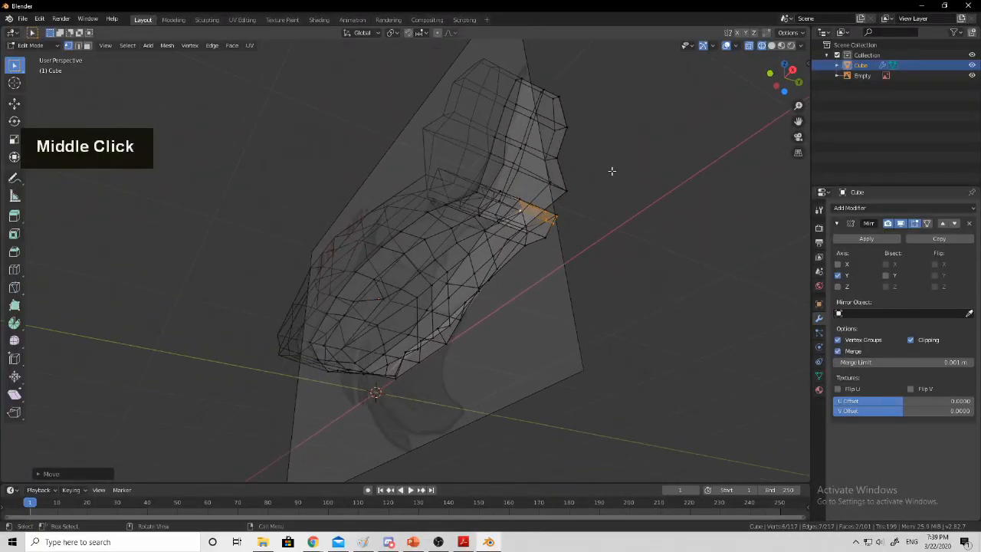
{"action": "middle_click_drag", "start_coordinate": [655, 246], "coordinate": [547, 258]}
{"action": "key", "text": "c"}
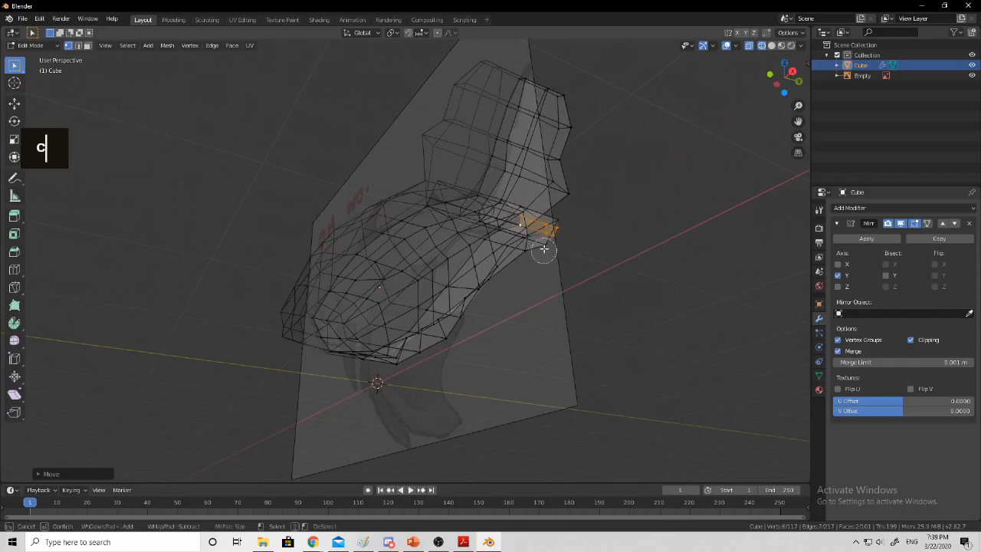
{"action": "mouse_move", "coordinate": [551, 192]}
{"action": "left_mouse_down"}
{"action": "mouse_move", "coordinate": [565, 92]}
{"action": "mouse_move", "coordinate": [567, 201]}
{"action": "mouse_move", "coordinate": [535, 222]}
{"action": "left_mouse_up"}
{"action": "middle_click", "coordinate": [520, 220]}
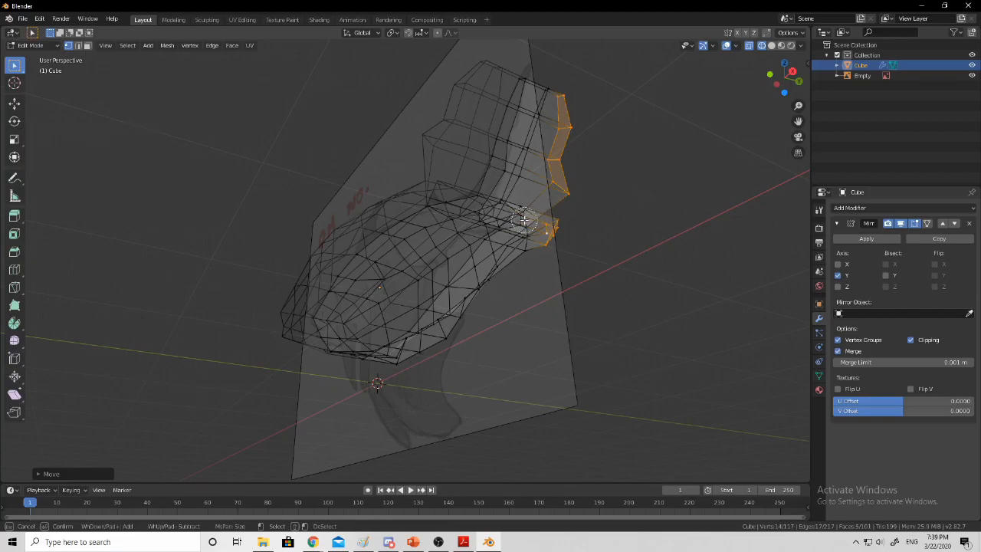
{"action": "right_click", "coordinate": [643, 189]}
Refine the circle selection to include the outer vertices where the tail lobes join the body
{"action": "mouse_move", "coordinate": [643, 190]}
{"action": "middle_mouse_down"}
{"action": "mouse_move", "coordinate": [635, 206]}
{"action": "mouse_move", "coordinate": [603, 219]}
{"action": "mouse_move", "coordinate": [619, 239]}
{"action": "mouse_move", "coordinate": [633, 235]}
{"action": "mouse_move", "coordinate": [521, 255]}
{"action": "middle_mouse_up"}
{"action": "key", "text": "c"}
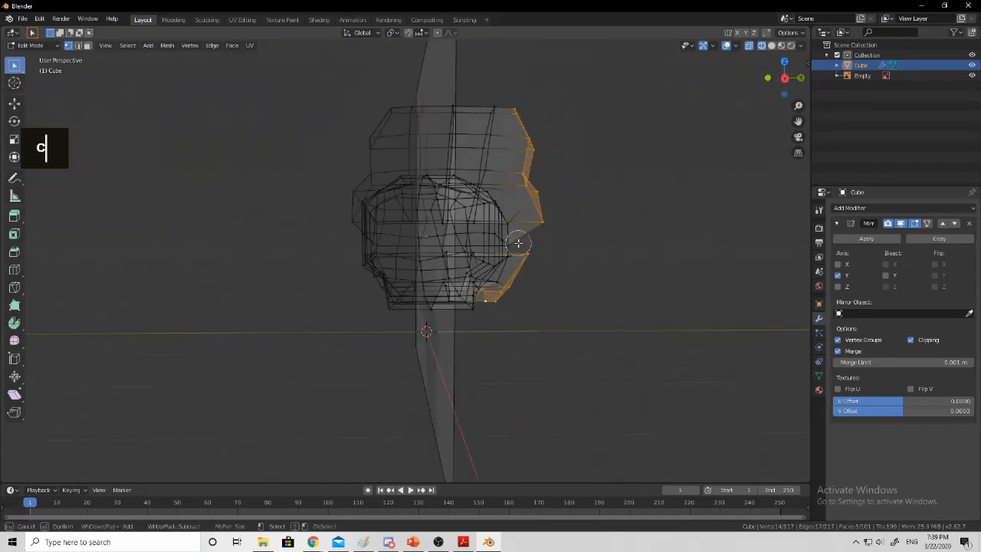
{"action": "right_click", "coordinate": [515, 222]}
{"action": "mouse_move", "coordinate": [605, 206]}
{"action": "middle_mouse_down"}
{"action": "mouse_move", "coordinate": [524, 225]}
{"action": "mouse_move", "coordinate": [446, 268]}
{"action": "middle_mouse_up"}
{"action": "key", "text": "c"}
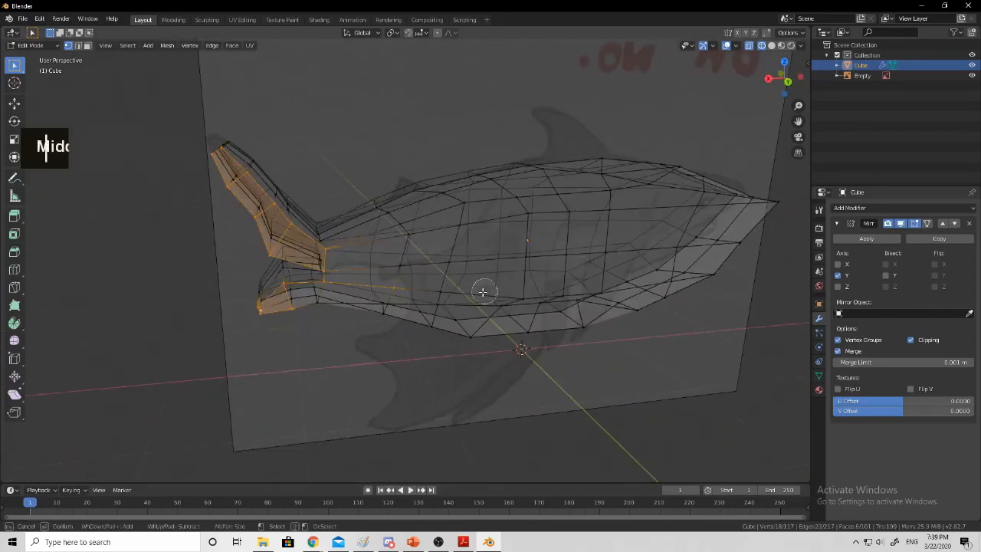
{"action": "right_click", "coordinate": [390, 290]}
{"action": "middle_click_drag", "start_coordinate": [369, 247], "coordinate": [492, 259]}
Check the key binds slide in PowerPoint and the Blender keyboard shortcuts PDF in Acrobat Reader, and return to Blender
{"action": "left_click", "coordinate": [413, 542]}
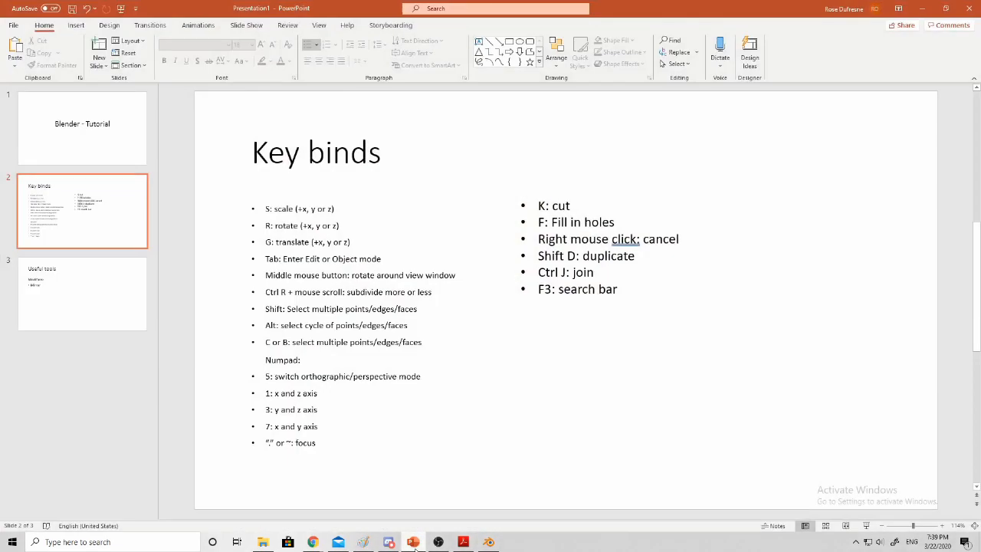
{"action": "left_click", "coordinate": [415, 542]}
{"action": "middle_click_drag", "start_coordinate": [562, 357], "coordinate": [538, 350]}
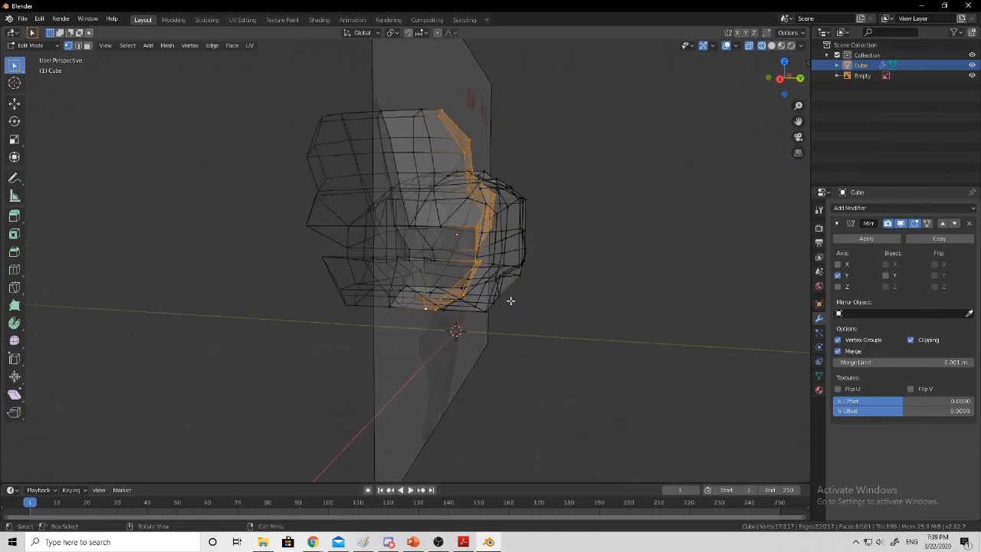
{"action": "middle_click_drag", "start_coordinate": [512, 302], "coordinate": [498, 330]}
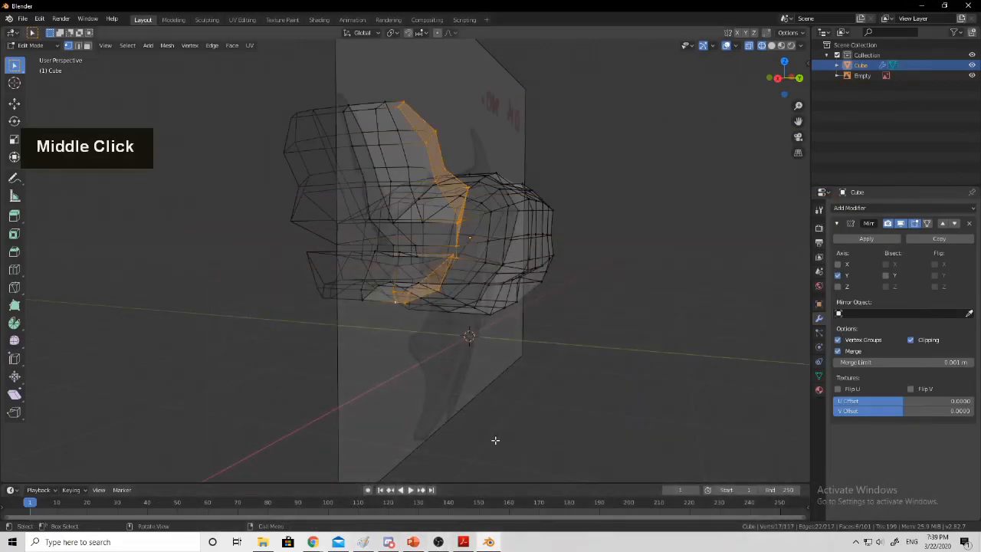
{"action": "middle_click_drag", "start_coordinate": [494, 440], "coordinate": [528, 399]}
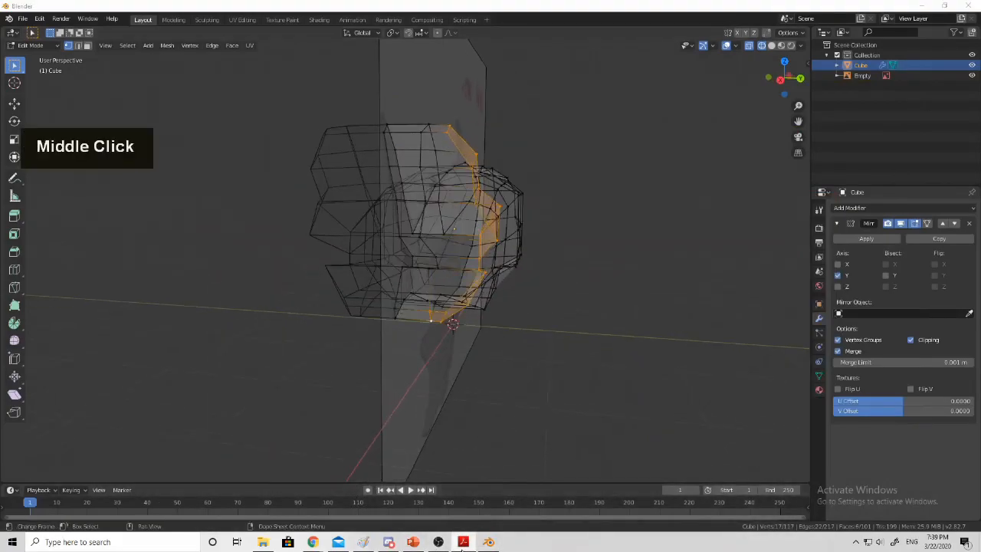
{"action": "left_click_drag", "start_coordinate": [980, 15], "coordinate": [384, 1]}
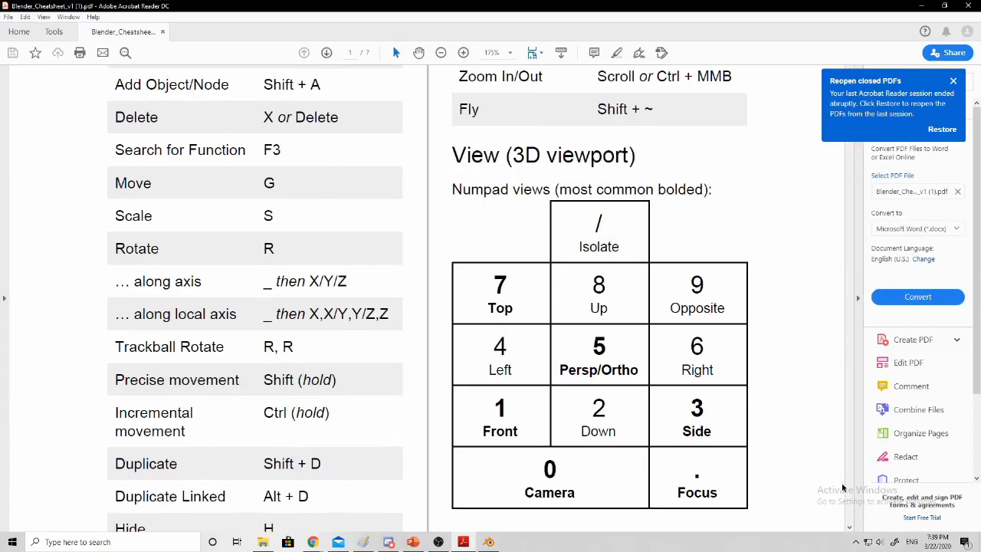
{"action": "left_click", "coordinate": [953, 80]}
{"action": "mouse_move", "coordinate": [850, 84]}
{"action": "left_mouse_down"}
{"action": "mouse_move", "coordinate": [849, 67]}
{"action": "mouse_move", "coordinate": [850, 173]}
{"action": "mouse_move", "coordinate": [870, 279]}
{"action": "mouse_move", "coordinate": [869, 82]}
{"action": "left_mouse_up"}
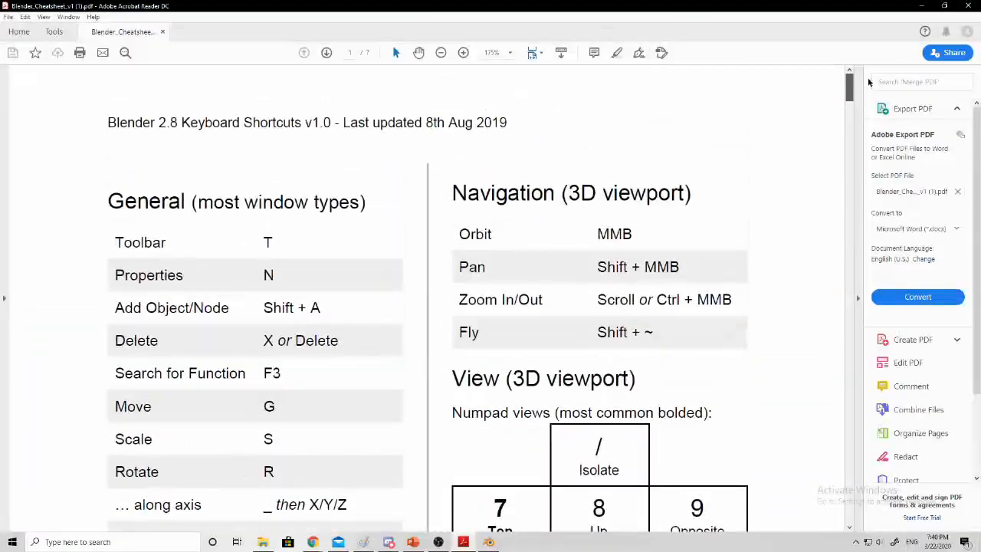
{"action": "left_click", "coordinate": [921, 5]}
Move the selected outer tail vertices inward along the Y axis to make the tail narrower
{"action": "middle_click_drag", "start_coordinate": [635, 186], "coordinate": [546, 238]}
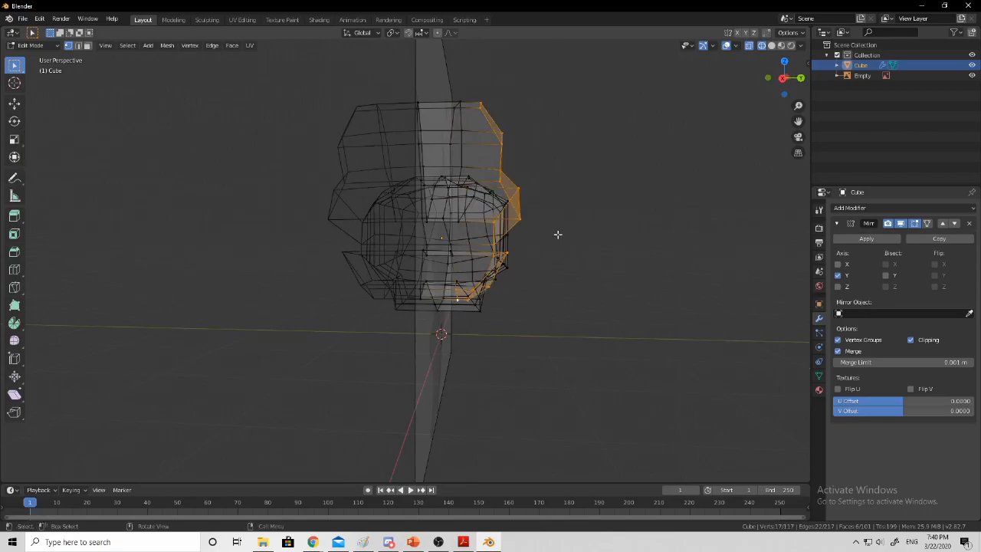
{"action": "middle_click_drag", "start_coordinate": [586, 217], "coordinate": [622, 237]}
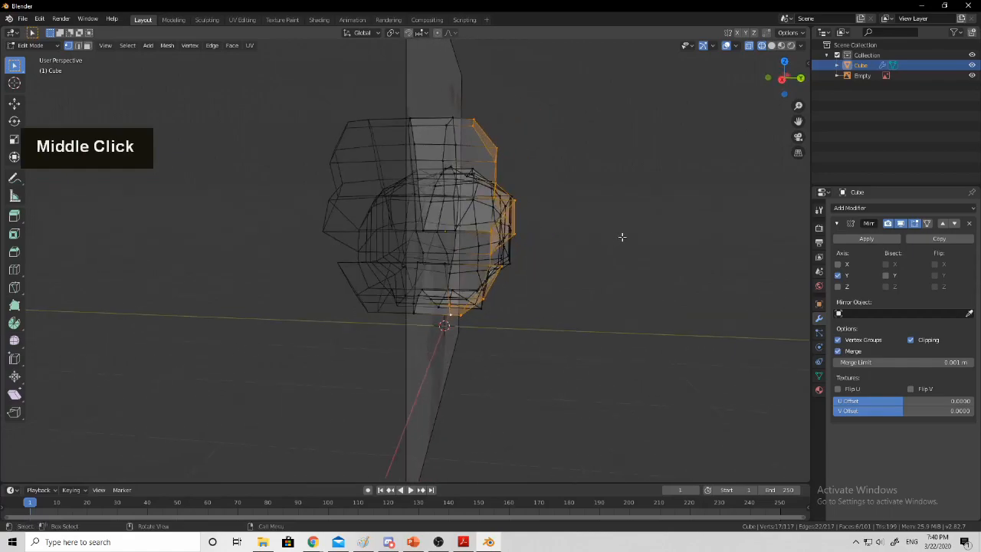
{"action": "middle_click_drag", "start_coordinate": [662, 215], "coordinate": [674, 207]}
{"action": "key", "text": "g"}
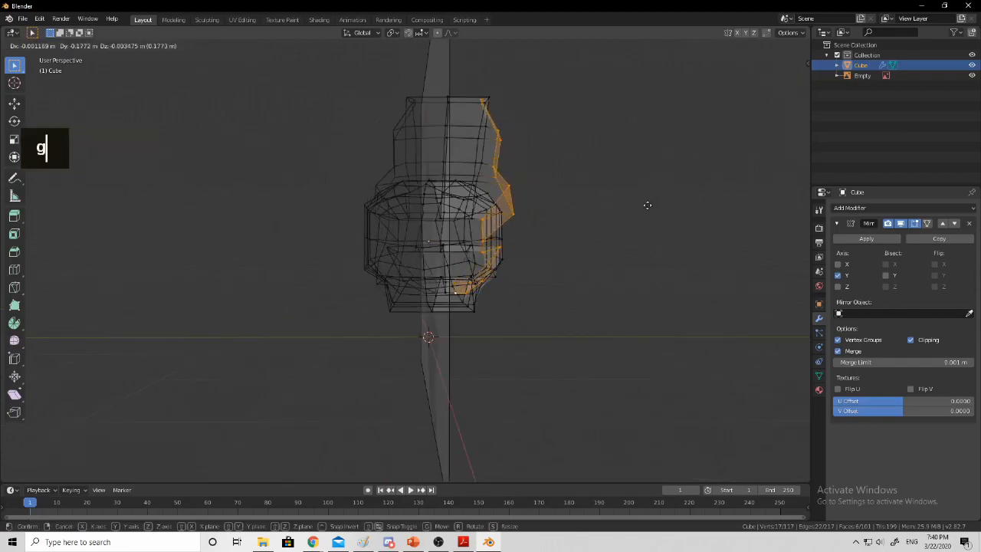
{"action": "right_click", "coordinate": [648, 205]}
{"action": "key", "text": "g"}
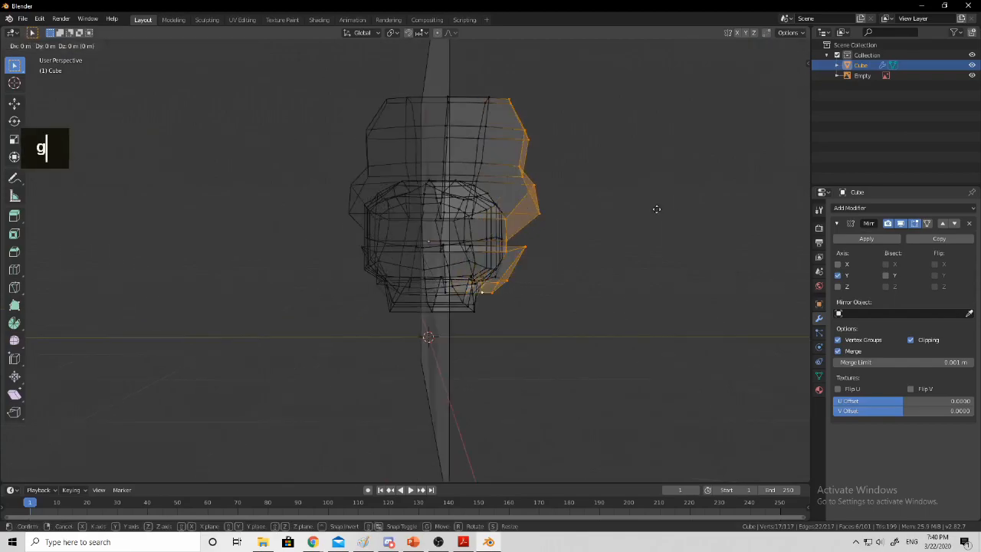
{"action": "key", "text": "y"}
{"action": "left_click", "coordinate": [627, 210]}
{"action": "middle_click_drag", "start_coordinate": [640, 210], "coordinate": [580, 221]}
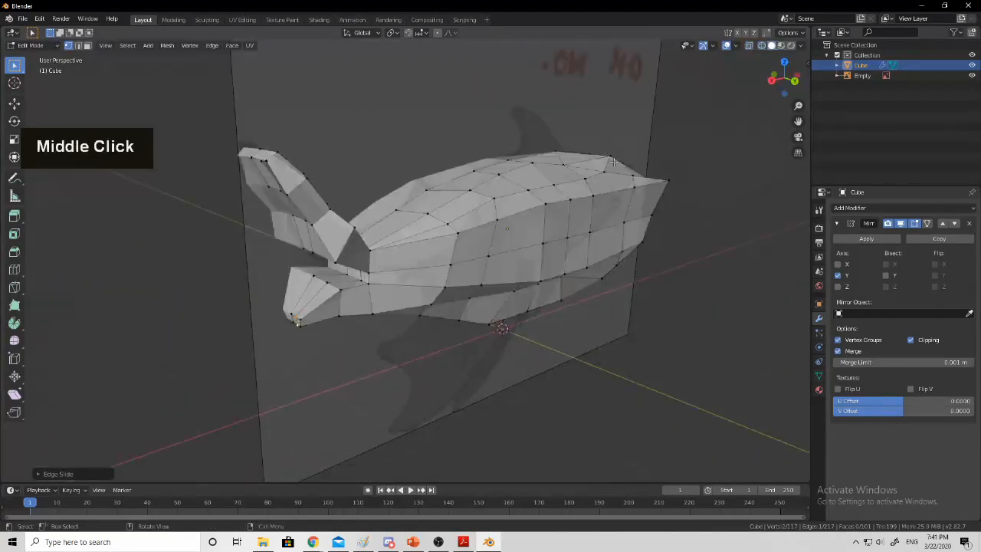
Select two edge loops on the tail and scale them
{"action": "middle_click_drag", "start_coordinate": [613, 161], "coordinate": [276, 274]}
{"action": "left_click", "coordinate": [291, 277], "text": "alt"}
{"action": "left_click", "coordinate": [295, 228], "text": "alt+shift"}
{"action": "middle_click_drag", "start_coordinate": [297, 229], "coordinate": [387, 234]}
{"action": "key", "text": "s"}
{"action": "left_click", "coordinate": [509, 275]}
Slide the outer corner vertices at the base of the lower tail lobe along their edges
{"action": "middle_click_drag", "start_coordinate": [509, 275], "coordinate": [451, 180]}
{"action": "left_click", "coordinate": [469, 269]}
{"action": "left_click", "coordinate": [469, 280], "text": "shift"}
{"action": "key", "text": "g"}
{"action": "key", "text": "g"}
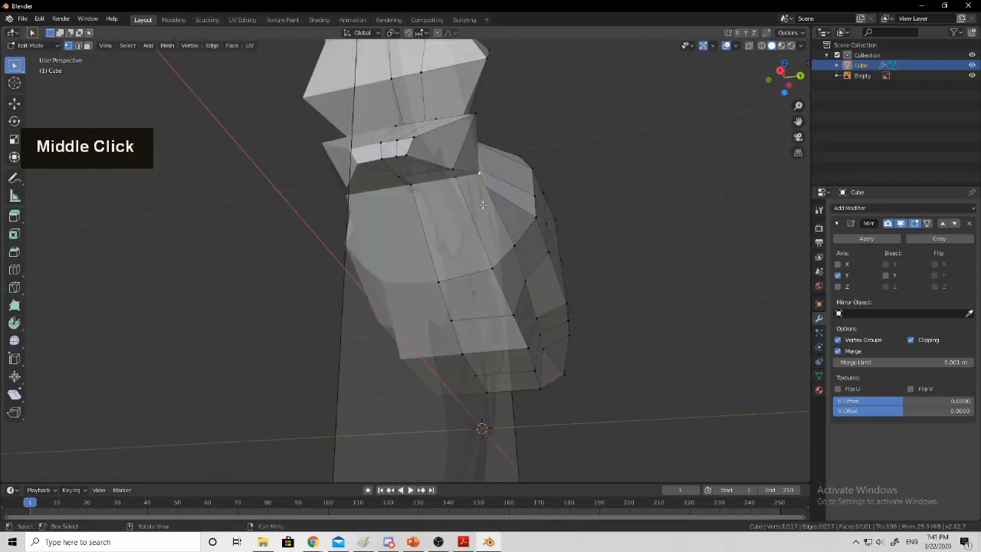
{"action": "key", "text": "g"}
{"action": "key", "text": "g"}
{"action": "key", "text": "g"}
{"action": "key", "text": "g"}
{"action": "left_click", "coordinate": [451, 180]}
Slide another vertex near the lower tail lobe's base along its edge
{"action": "middle_click_drag", "start_coordinate": [480, 213], "coordinate": [448, 258]}
{"action": "left_click", "coordinate": [453, 293], "text": "shift"}
{"action": "left_click", "coordinate": [485, 312]}
{"action": "key", "text": "g"}
{"action": "key", "text": "g"}
{"action": "key", "text": "g"}
{"action": "key", "text": "g"}
{"action": "left_click", "coordinate": [464, 309]}
Select the vertices on the outer side of the lower tail lobe and delete them
{"action": "scroll", "coordinate": [469, 253], "scroll_direction": "up", "scroll_amount": 2}
{"action": "left_click", "coordinate": [443, 253], "text": "shift"}
{"action": "left_click", "coordinate": [470, 260], "text": "shift"}
{"action": "middle_click_drag", "start_coordinate": [469, 274], "coordinate": [464, 256]}
{"action": "left_click", "coordinate": [468, 243], "text": "shift"}
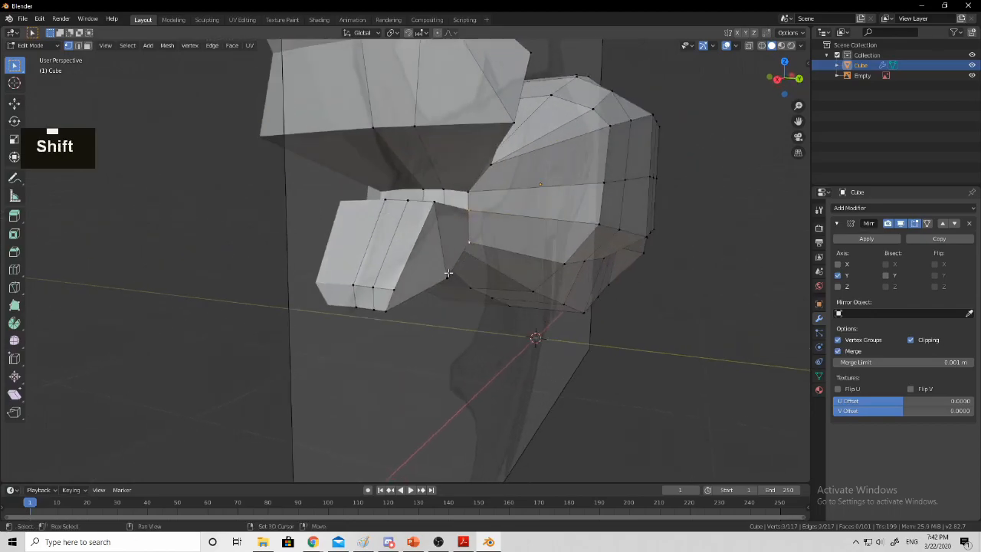
{"action": "left_click", "coordinate": [448, 275], "text": "shift"}
{"action": "left_click", "coordinate": [435, 203], "text": "shift"}
{"action": "middle_click_drag", "start_coordinate": [434, 205], "coordinate": [470, 230]}
{"action": "left_click", "coordinate": [434, 246], "text": "shift"}
{"action": "left_click", "coordinate": [466, 240], "text": "shift"}
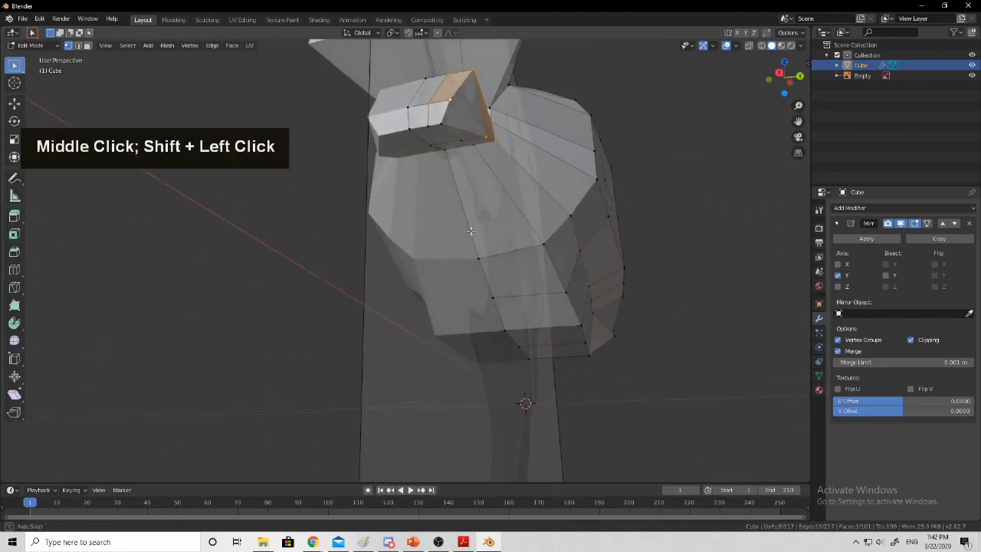
{"action": "left_click", "coordinate": [447, 121], "text": "shift"}
{"action": "left_click", "coordinate": [478, 143], "text": "shift"}
{"action": "middle_click_drag", "start_coordinate": [478, 143], "coordinate": [482, 230]}
{"action": "key", "text": "Delete"}
{"action": "left_click", "coordinate": [485, 192]}
{"action": "scroll", "coordinate": [447, 218], "scroll_direction": "up", "scroll_amount": 2}
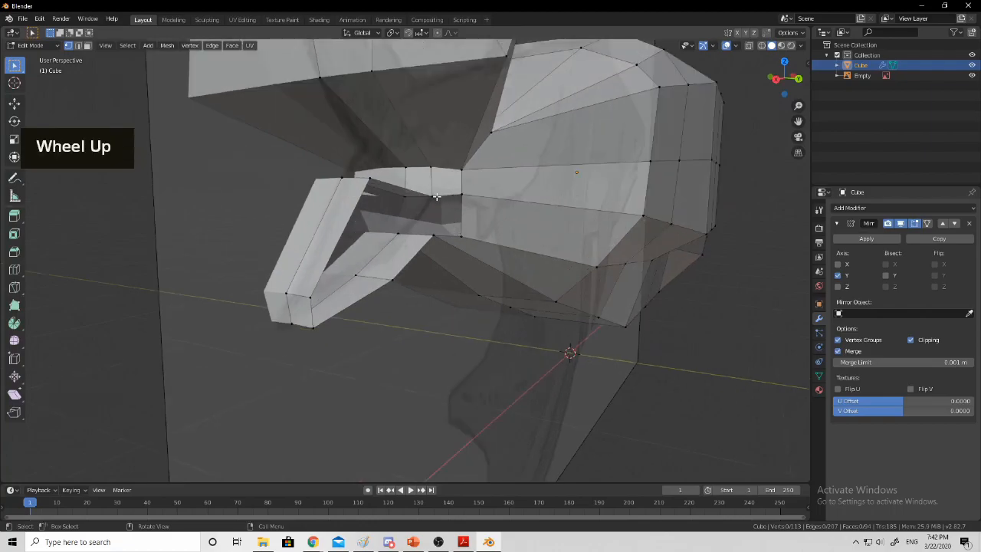
Fill the opening at the lower tail lobe's base and close the lobe's open side with new faces
{"action": "middle_click_drag", "start_coordinate": [441, 206], "coordinate": [446, 219]}
{"action": "left_click", "coordinate": [453, 290], "text": "shift"}
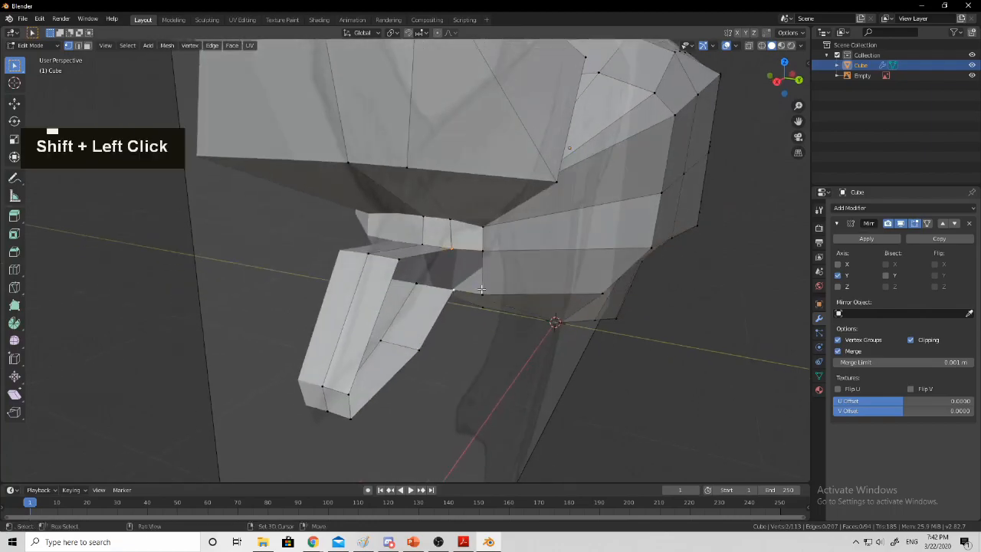
{"action": "key", "text": "f"}
{"action": "middle_click_drag", "start_coordinate": [492, 264], "coordinate": [384, 262]}
{"action": "left_click", "coordinate": [262, 269], "text": "shift"}
{"action": "left_click", "coordinate": [198, 361], "text": "shift"}
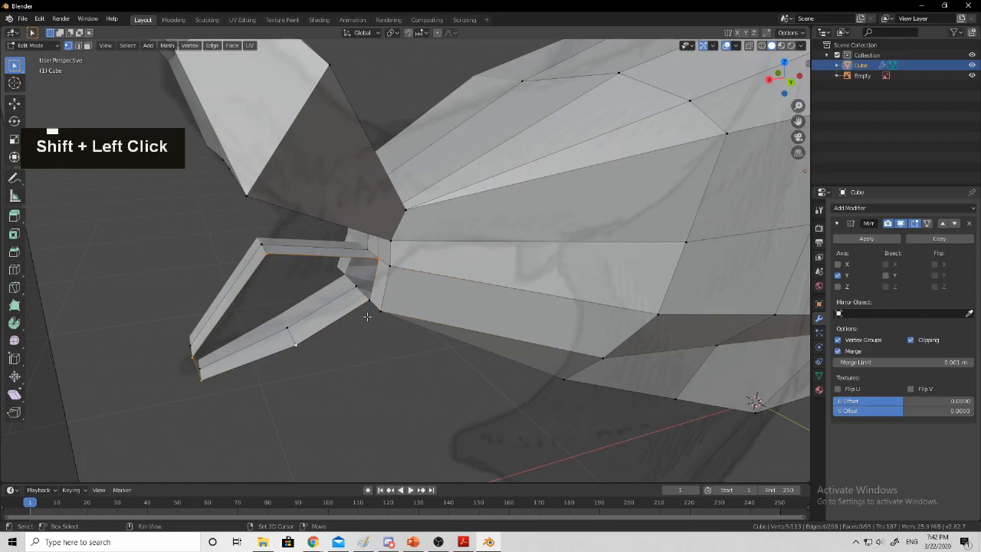
{"action": "middle_click_drag", "start_coordinate": [335, 331], "coordinate": [497, 300]}
{"action": "key", "text": "f"}
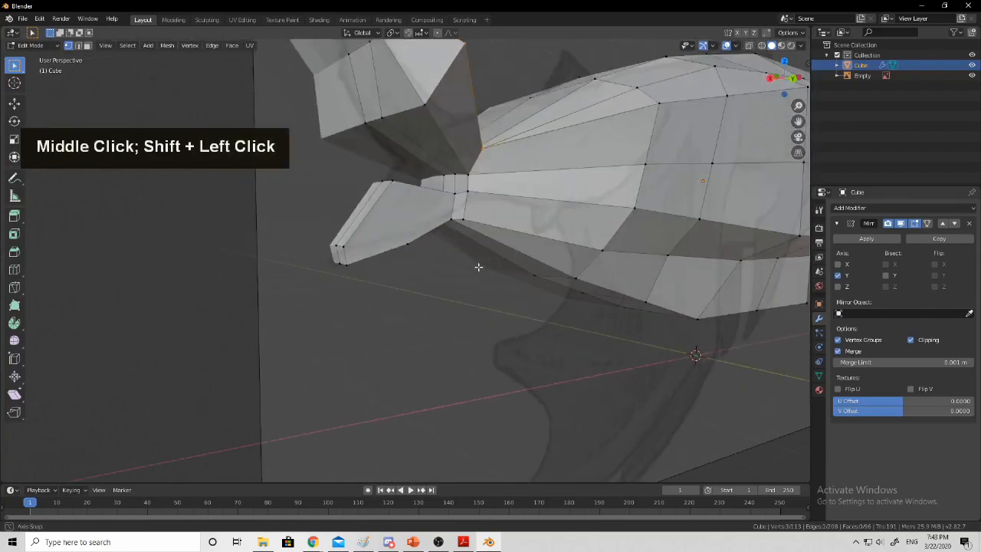
Select the outer side vertices of the upper tail lobe, using wireframe shading to reach them all, and delete them
{"action": "left_click", "coordinate": [460, 268], "text": "shift"}
{"action": "middle_click_drag", "start_coordinate": [478, 267], "coordinate": [553, 184]}
{"action": "left_click", "coordinate": [499, 173], "text": "shift"}
{"action": "middle_click_drag", "start_coordinate": [543, 66], "coordinate": [534, 138]}
{"action": "left_click", "coordinate": [532, 135], "text": "shift"}
{"action": "left_click", "coordinate": [506, 99], "text": "shift"}
{"action": "middle_click_drag", "start_coordinate": [506, 99], "coordinate": [351, 242]}
{"action": "left_click", "coordinate": [389, 270], "text": "shift"}
{"action": "middle_click_drag", "start_coordinate": [389, 270], "coordinate": [415, 192]}
{"action": "key", "text": "shift+z"}
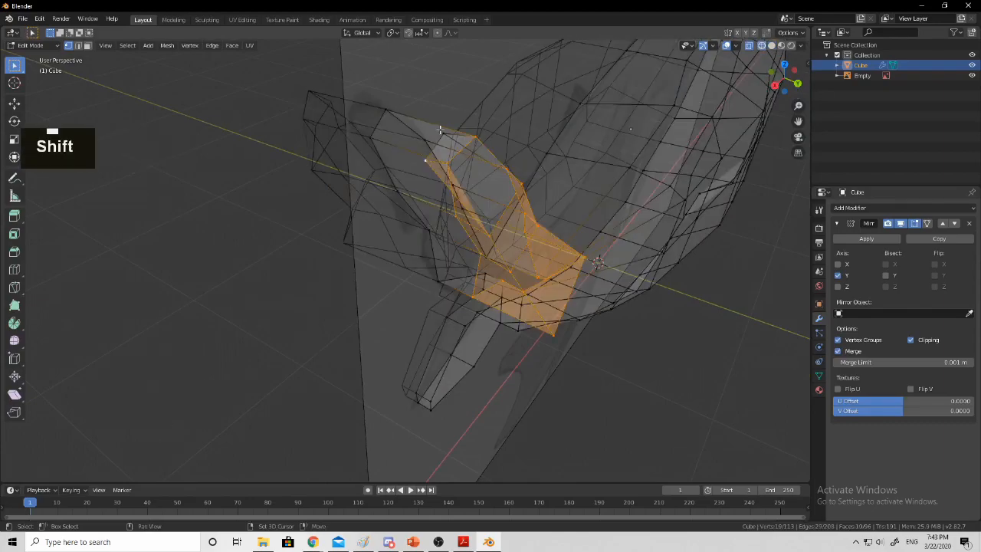
{"action": "left_click", "coordinate": [438, 129], "text": "shift"}
{"action": "middle_click_drag", "start_coordinate": [439, 129], "coordinate": [483, 153]}
{"action": "key", "text": "shift+z"}
{"action": "key", "text": "Delete"}
{"action": "left_click", "coordinate": [501, 175]}
Fill a face at the upper tail lobe's opening and slide a nearby vertex along its edge
{"action": "middle_click_drag", "start_coordinate": [536, 264], "coordinate": [460, 154]}
{"action": "key", "text": "f"}
{"action": "left_click", "coordinate": [525, 215]}
{"action": "key", "text": "g"}
{"action": "key", "text": "g"}
{"action": "left_click", "coordinate": [532, 207]}
Select the vertices around the open side of the upper tail lobe and fill it with one face
{"action": "middle_click_drag", "start_coordinate": [440, 100], "coordinate": [467, 162], "text": "shift"}
{"action": "left_click", "coordinate": [454, 170], "text": "shift"}
{"action": "left_click", "coordinate": [419, 141], "text": "shift"}
{"action": "left_click", "coordinate": [363, 92], "text": "shift"}
{"action": "left_click", "coordinate": [337, 115], "text": "shift"}
{"action": "left_click", "coordinate": [422, 298], "text": "shift"}
{"action": "left_click", "coordinate": [487, 311], "text": "shift"}
{"action": "key", "text": "f"}
Cut a new edge across the side face of the lower tail lobe with the Knife tool
{"action": "middle_click_drag", "start_coordinate": [490, 312], "coordinate": [518, 242]}
{"action": "key", "text": "k"}
{"action": "left_click", "coordinate": [408, 248]}
{"action": "left_click", "coordinate": [425, 315]}
{"action": "key", "text": "Return"}
Select the vertices around the upper tail lobe's side face and slide them along their edges
{"action": "middle_click_drag", "start_coordinate": [443, 305], "coordinate": [481, 264]}
{"action": "left_click", "coordinate": [123, 275], "text": "shift"}
{"action": "left_click", "coordinate": [502, 197], "text": "shift"}
{"action": "left_click", "coordinate": [520, 248], "text": "shift"}
{"action": "left_click", "coordinate": [510, 301], "text": "shift"}
{"action": "key", "text": "g"}
{"action": "key", "text": "g"}
{"action": "left_click", "coordinate": [524, 256]}
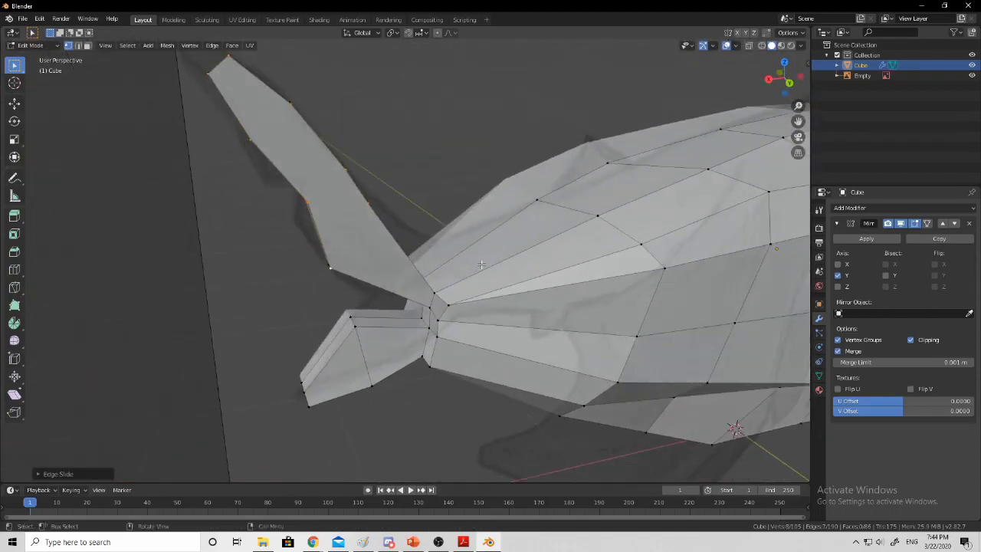
{"action": "key", "text": "k"}
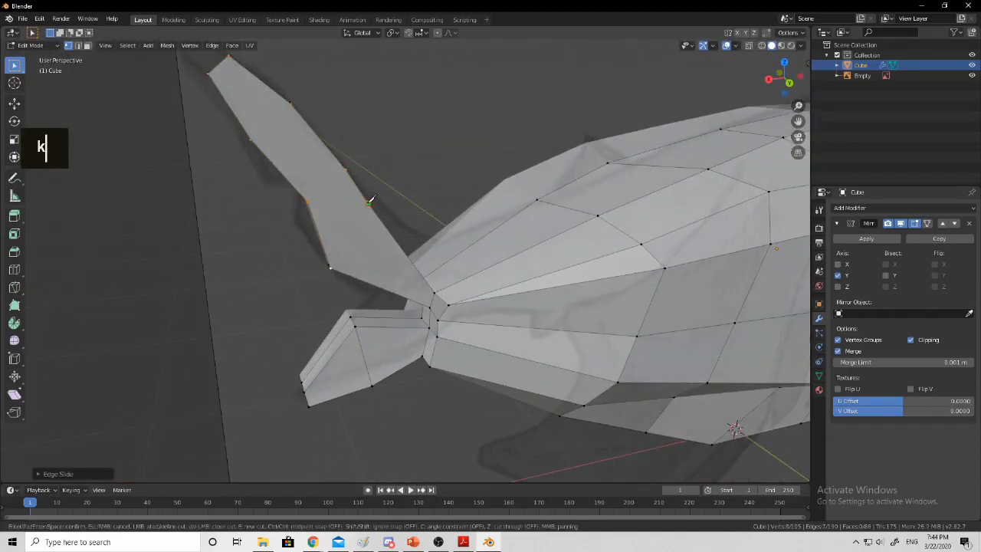
{"action": "right_click", "coordinate": [331, 267]}
{"action": "middle_click_drag", "start_coordinate": [331, 267], "coordinate": [442, 265]}
{"action": "scroll", "coordinate": [429, 260], "scroll_direction": "up", "scroll_amount": 3}
{"action": "scroll", "coordinate": [442, 265], "scroll_direction": "down", "scroll_amount": 1}
{"action": "scroll", "coordinate": [442, 265], "scroll_direction": "up", "scroll_amount": 1}
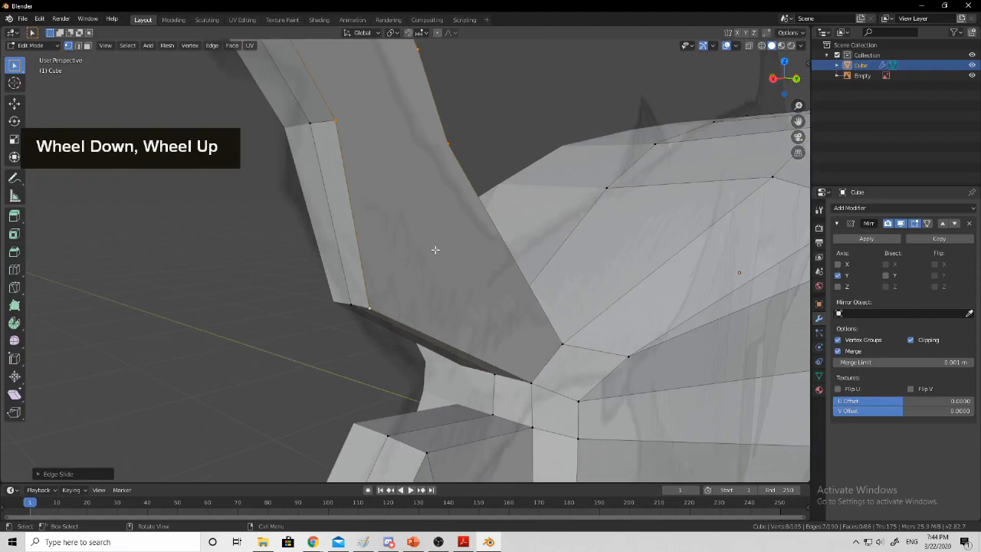
Try to knife-cut an edge across the base of the upper tail fin between opposite vertices
{"action": "key", "text": "k"}
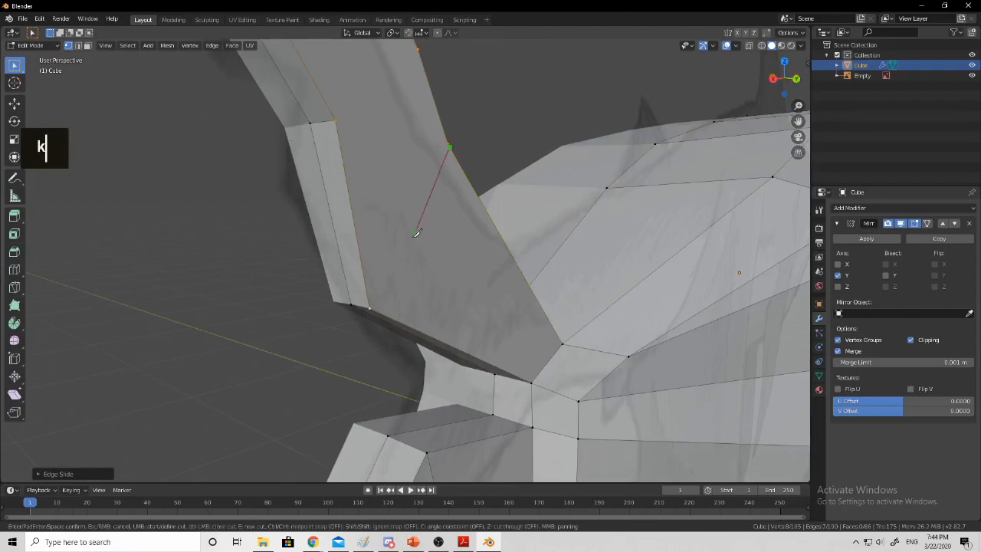
{"action": "left_click", "coordinate": [370, 308]}
{"action": "key", "text": "Return"}
{"action": "middle_click_drag", "start_coordinate": [390, 197], "coordinate": [404, 255], "text": "shift"}
{"action": "middle_click_drag", "start_coordinate": [452, 286], "coordinate": [442, 292]}
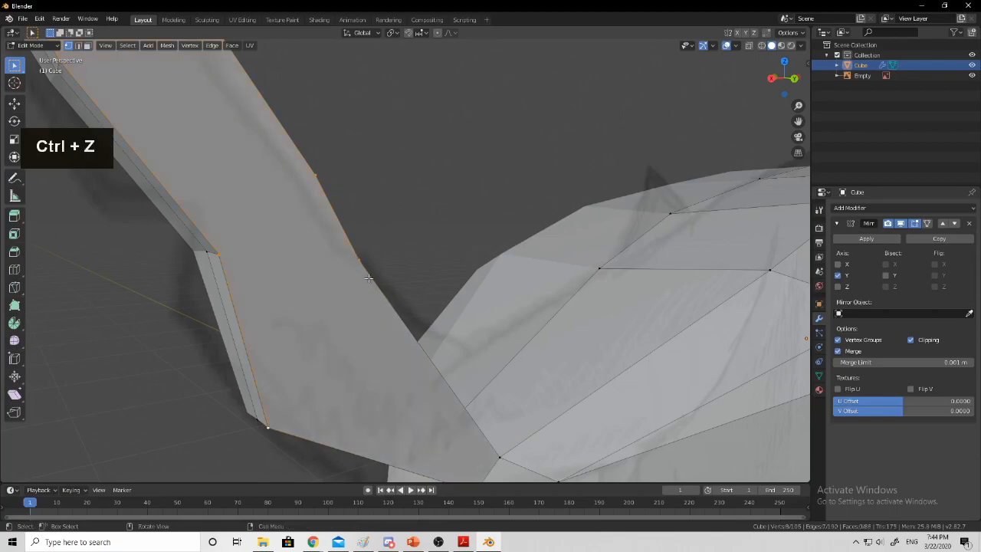
{"action": "key", "text": "k"}
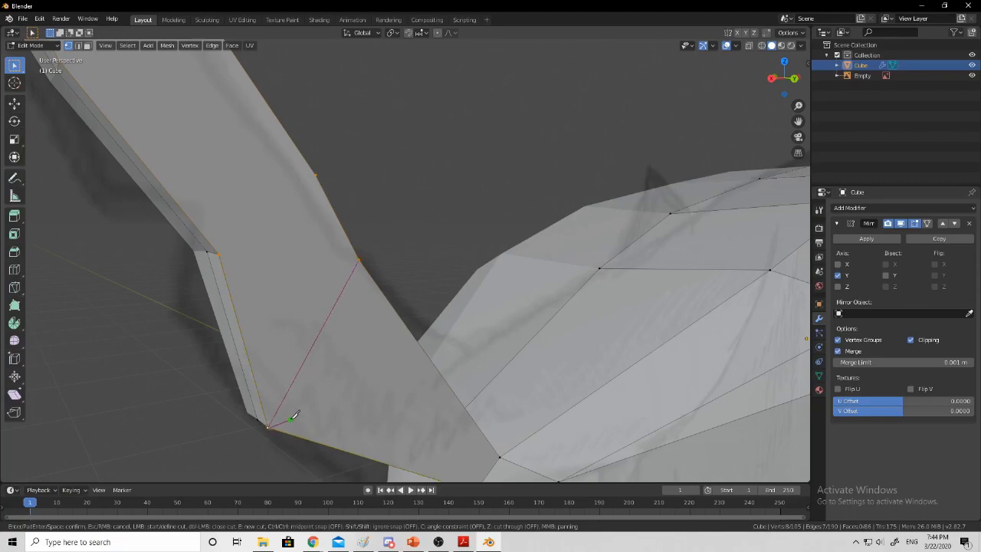
{"action": "right_click", "coordinate": [285, 419]}
Knife-cut edges across the upper tail fin, joining opposite vertices on its front and rear outlines
{"action": "key", "text": "k"}
{"action": "key", "text": "Return"}
{"action": "key", "text": "k"}
{"action": "left_click", "coordinate": [219, 253]}
{"action": "key", "text": "Return"}
{"action": "middle_click_drag", "start_coordinate": [221, 253], "coordinate": [436, 465], "text": "shift"}
{"action": "key", "text": "k"}
{"action": "left_click", "coordinate": [335, 332]}
{"action": "key", "text": "Return"}
Edge-slide the selected edge on the tail stem, and slide its upper vertex along the mesh
{"action": "scroll", "coordinate": [335, 333], "scroll_direction": "down", "scroll_amount": 4}
{"action": "middle_click_drag", "start_coordinate": [335, 333], "coordinate": [413, 360]}
{"action": "middle_click_drag", "start_coordinate": [414, 360], "coordinate": [436, 403], "text": "shift"}
{"action": "left_click", "coordinate": [392, 343], "text": "shift"}
{"action": "key", "text": "g"}
{"action": "key", "text": "g"}
{"action": "left_click", "coordinate": [440, 319]}
{"action": "scroll", "coordinate": [398, 367], "scroll_direction": "up", "scroll_amount": 1}
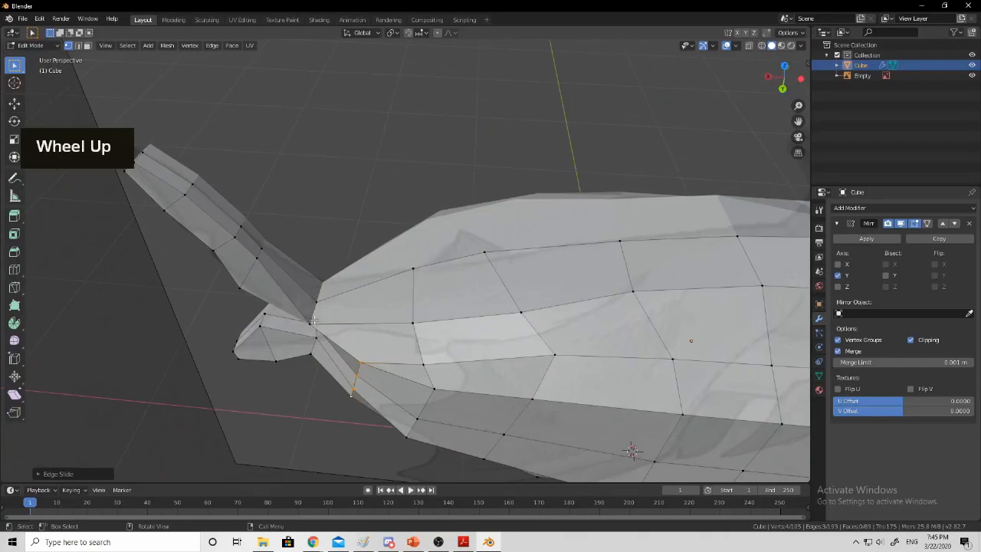
{"action": "left_click", "coordinate": [358, 366]}
{"action": "key", "text": "g"}
{"action": "key", "text": "g"}
{"action": "left_click", "coordinate": [383, 344]}
Slide the neighbouring tail-stem vertices along their edges to even out the fin base
{"action": "scroll", "coordinate": [415, 295], "scroll_direction": "down", "scroll_amount": 3}
{"action": "middle_click_drag", "start_coordinate": [399, 344], "coordinate": [391, 277]}
{"action": "scroll", "coordinate": [414, 295], "scroll_direction": "up", "scroll_amount": 3}
{"action": "left_click", "coordinate": [368, 311], "text": "shift"}
{"action": "key", "text": "g"}
{"action": "key", "text": "g"}
{"action": "left_click", "coordinate": [410, 251]}
{"action": "key", "text": "g"}
{"action": "key", "text": "g"}
{"action": "left_click", "coordinate": [386, 240]}
Select the narrow face between the two tail fins and move it
{"action": "left_click", "coordinate": [394, 298]}
{"action": "middle_click_drag", "start_coordinate": [385, 241], "coordinate": [397, 324]}
{"action": "left_click", "coordinate": [392, 337], "text": "shift"}
{"action": "left_click", "coordinate": [385, 335], "text": "shift"}
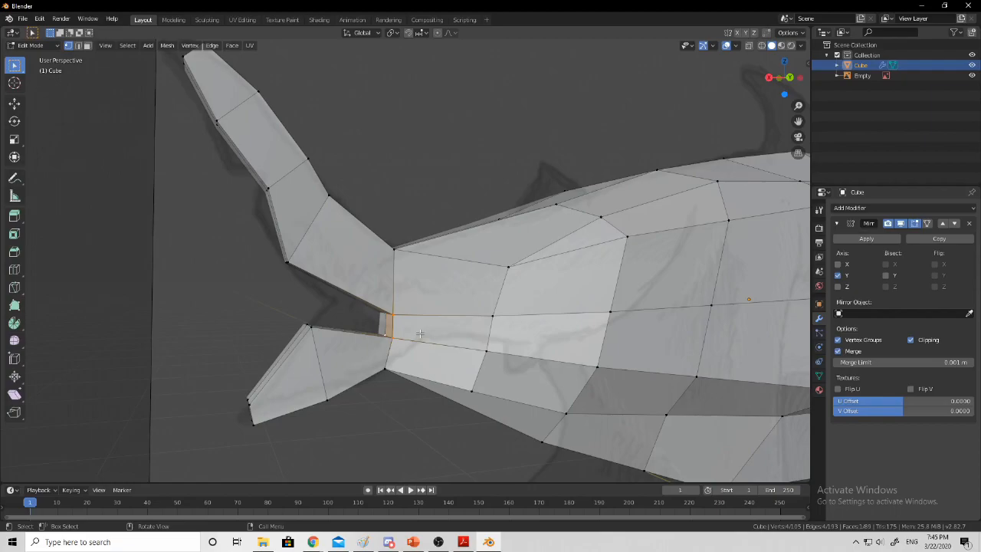
{"action": "key", "text": "g"}
{"action": "key", "text": "y"}
{"action": "right_click", "coordinate": [368, 317]}
{"action": "key", "text": "g"}
{"action": "left_click", "coordinate": [376, 317]}
Reposition the selected tail vertices to follow the reference outline
{"action": "mouse_move", "coordinate": [375, 318]}
{"action": "middle_mouse_down"}
{"action": "mouse_move", "coordinate": [460, 318]}
{"action": "mouse_move", "coordinate": [383, 322]}
{"action": "middle_mouse_up"}
{"action": "scroll", "coordinate": [378, 319], "scroll_direction": "down", "scroll_amount": 5}
{"action": "scroll", "coordinate": [383, 322], "scroll_direction": "up", "scroll_amount": 5}
{"action": "middle_click_drag", "start_coordinate": [344, 236], "coordinate": [394, 273], "text": "shift"}
{"action": "middle_click_drag", "start_coordinate": [394, 273], "coordinate": [388, 235]}
{"action": "key", "text": "g"}
{"action": "left_click", "coordinate": [361, 265]}
{"action": "key", "text": "g"}
{"action": "left_click", "coordinate": [387, 231]}
Extrude the selected tail-fin face outward, scale it, and adjust its position along the reference outline
{"action": "middle_click_drag", "start_coordinate": [322, 217], "coordinate": [417, 253]}
{"action": "left_click", "coordinate": [341, 262]}
{"action": "left_click", "coordinate": [326, 284], "text": "shift"}
{"action": "left_click", "coordinate": [340, 297], "text": "shift"}
{"action": "middle_click_drag", "start_coordinate": [358, 274], "coordinate": [324, 225]}
{"action": "key", "text": "e"}
{"action": "left_click", "coordinate": [311, 190]}
{"action": "key", "text": "s"}
{"action": "left_click", "coordinate": [297, 179]}
{"action": "middle_click_drag", "start_coordinate": [360, 184], "coordinate": [416, 185]}
{"action": "key", "text": "g"}
{"action": "left_click", "coordinate": [406, 193]}
Add a centred loop cut near the base of the lower tail fin and move its lower vertices to round the outline
{"action": "key", "text": "ctrl+r"}
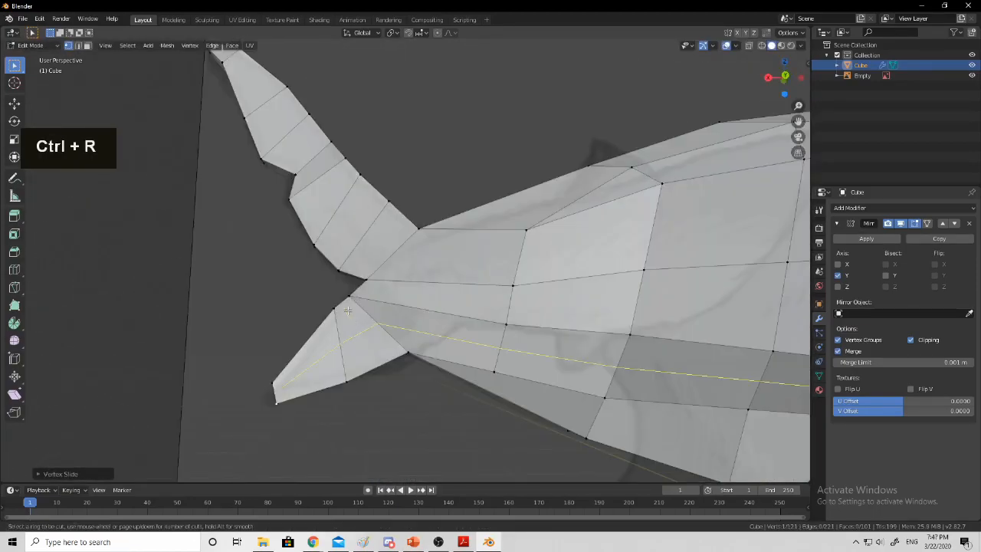
{"action": "left_click", "coordinate": [343, 305]}
{"action": "right_click", "coordinate": [343, 305]}
{"action": "middle_click_drag", "start_coordinate": [410, 371], "coordinate": [400, 334]}
{"action": "left_click", "coordinate": [355, 284]}
{"action": "left_click", "coordinate": [360, 297], "text": "shift"}
{"action": "key", "text": "g"}
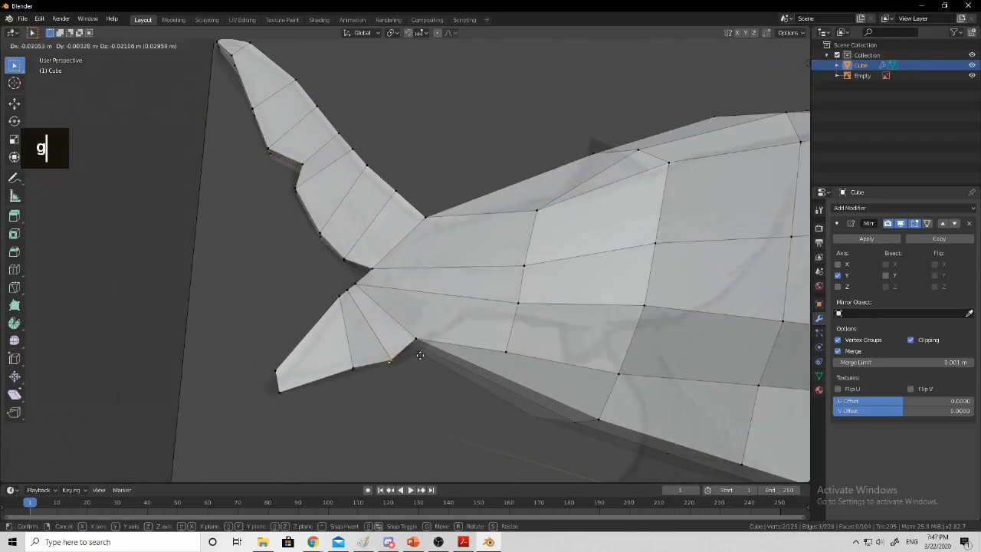
{"action": "left_click", "coordinate": [421, 357]}
{"action": "middle_click_drag", "start_coordinate": [350, 388], "coordinate": [401, 384]}
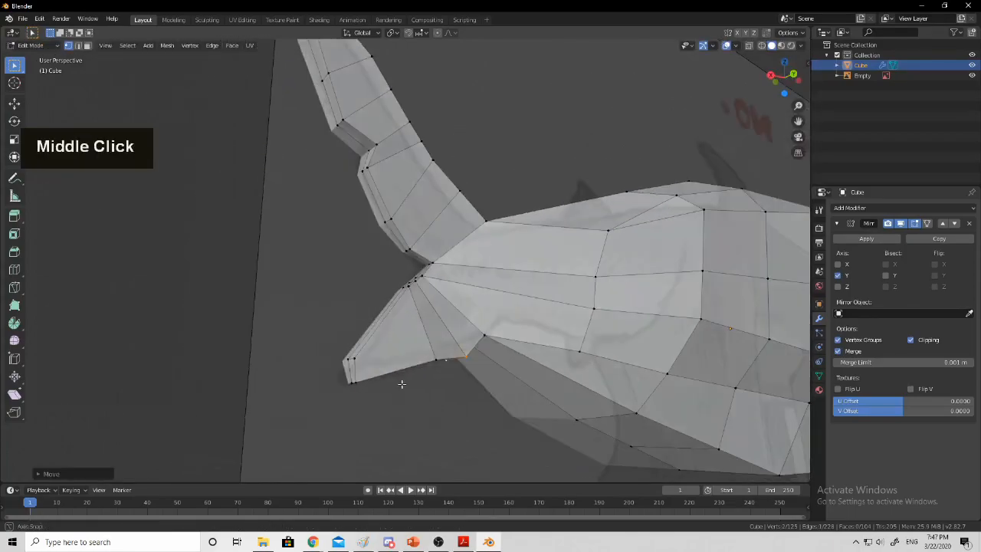
Extrude the end face of the lower tail fin without offsetting it
{"action": "left_click", "coordinate": [350, 380], "text": "shift"}
{"action": "key", "text": "e"}
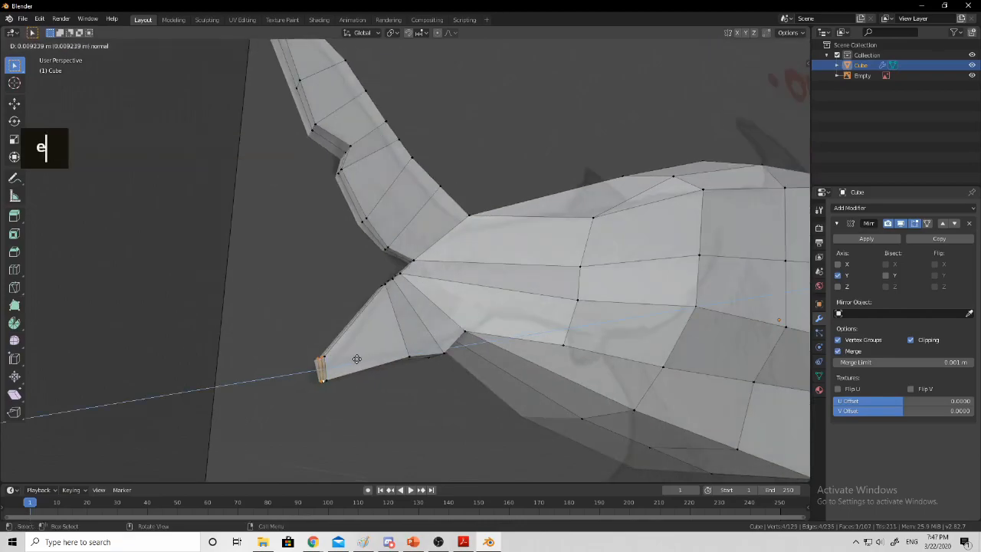
{"action": "right_click", "coordinate": [365, 410]}
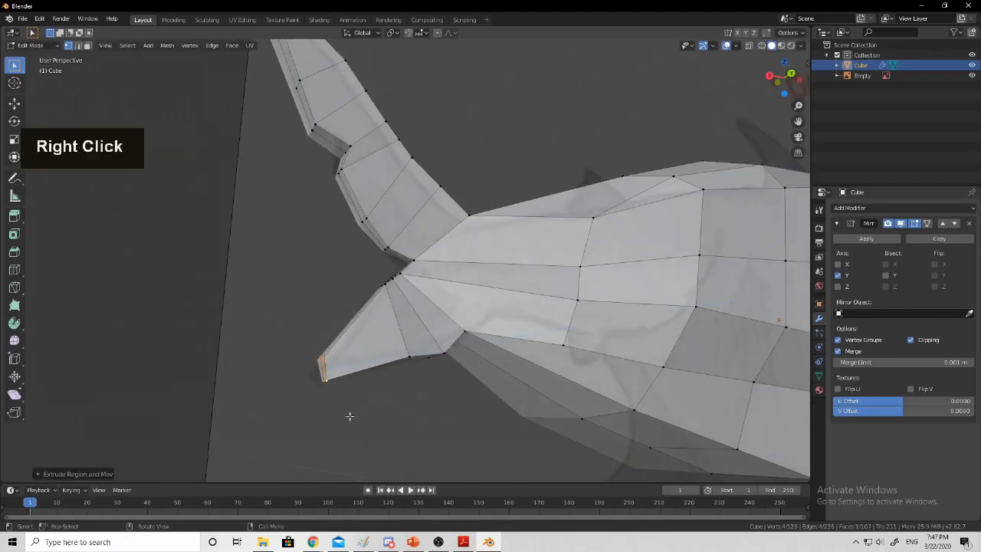
Try moving a single corner vertex of the lower tail fin's extruded end face, and undo the move
{"action": "middle_click_drag", "start_coordinate": [423, 409], "coordinate": [420, 376]}
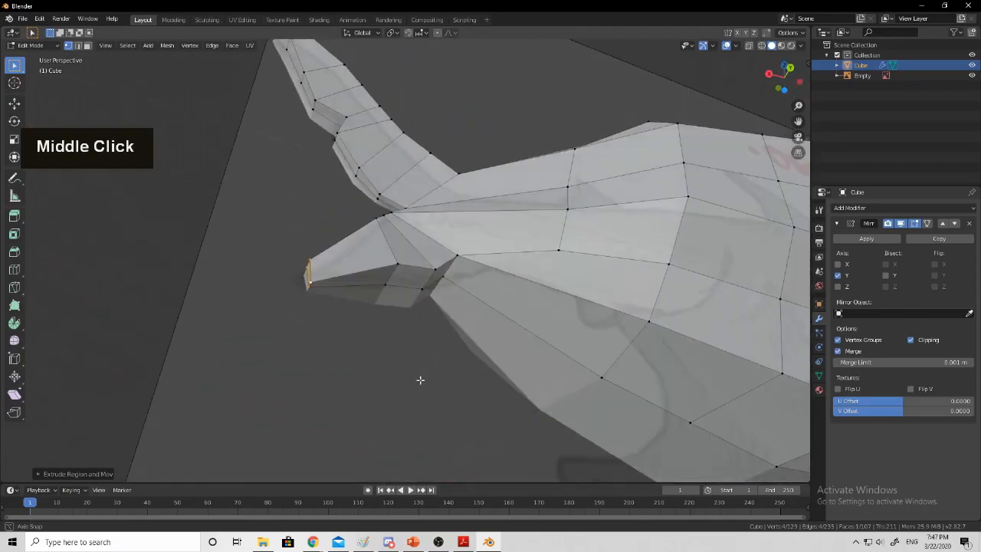
{"action": "scroll", "coordinate": [262, 273], "scroll_direction": "up", "scroll_amount": 3}
{"action": "middle_click_drag", "start_coordinate": [263, 274], "coordinate": [515, 311]}
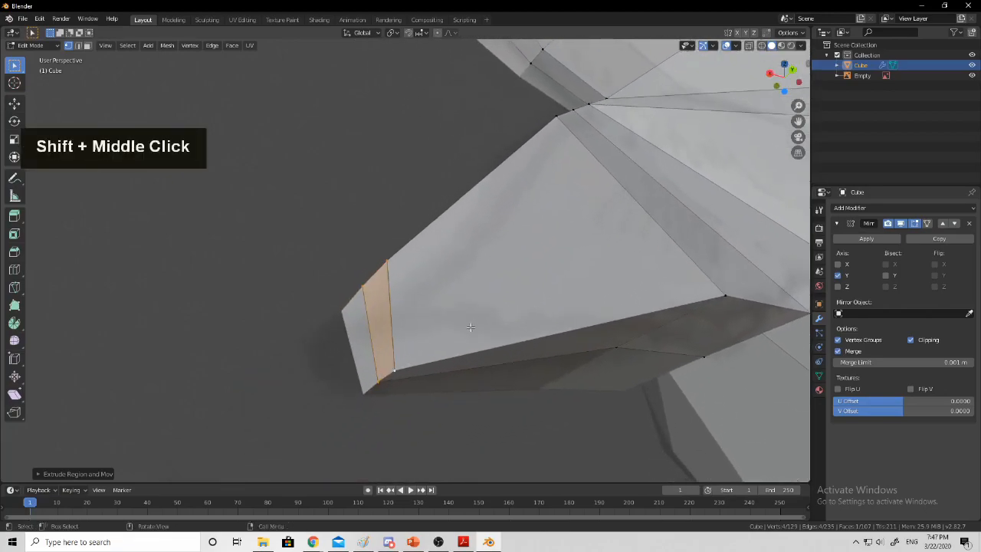
{"action": "mouse_move", "coordinate": [434, 326]}
{"action": "middle_mouse_down"}
{"action": "mouse_move", "coordinate": [200, 399]}
{"action": "mouse_move", "coordinate": [434, 329]}
{"action": "middle_mouse_up"}
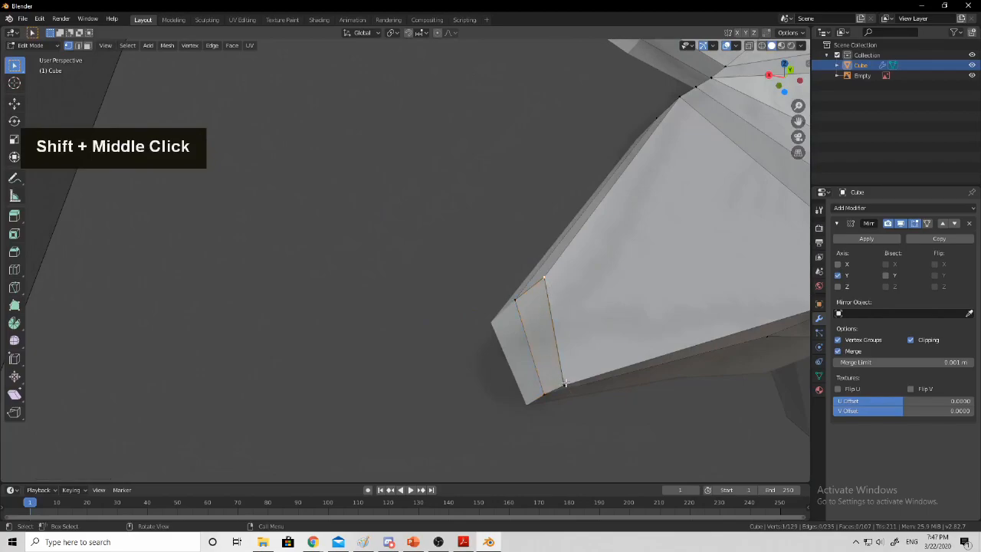
{"action": "middle_click_drag", "start_coordinate": [586, 380], "coordinate": [605, 330]}
{"action": "key", "text": "g"}
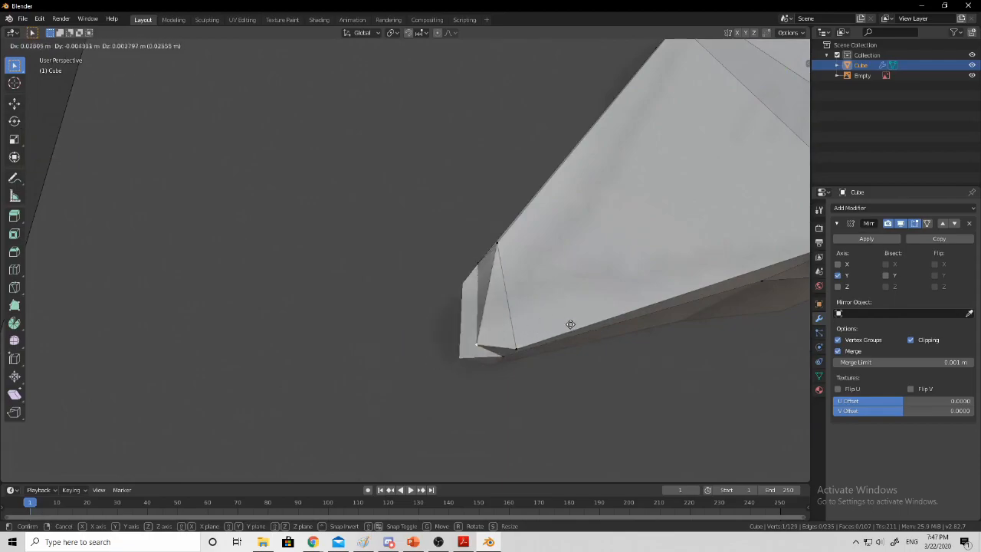
{"action": "left_click", "coordinate": [512, 364]}
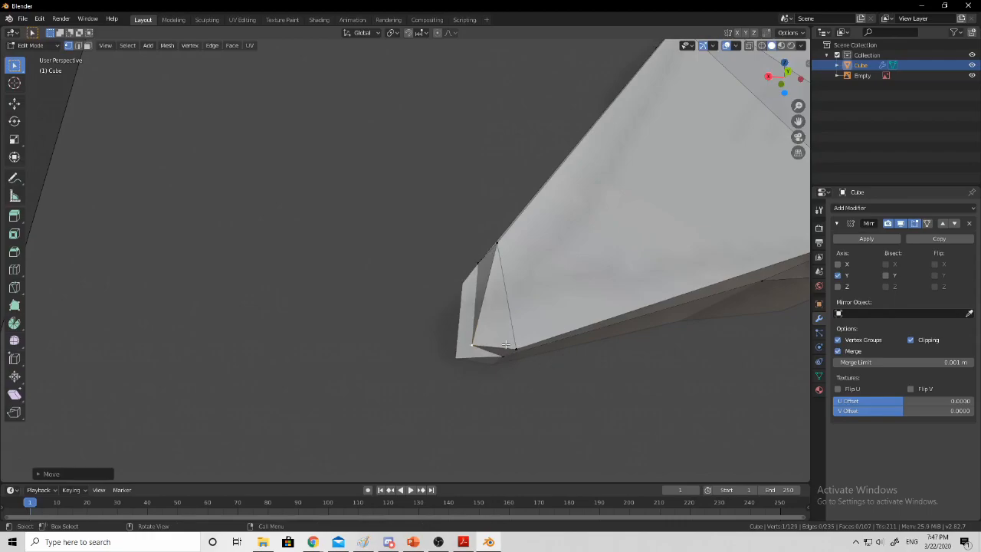
{"action": "key", "text": "ctrl+z"}
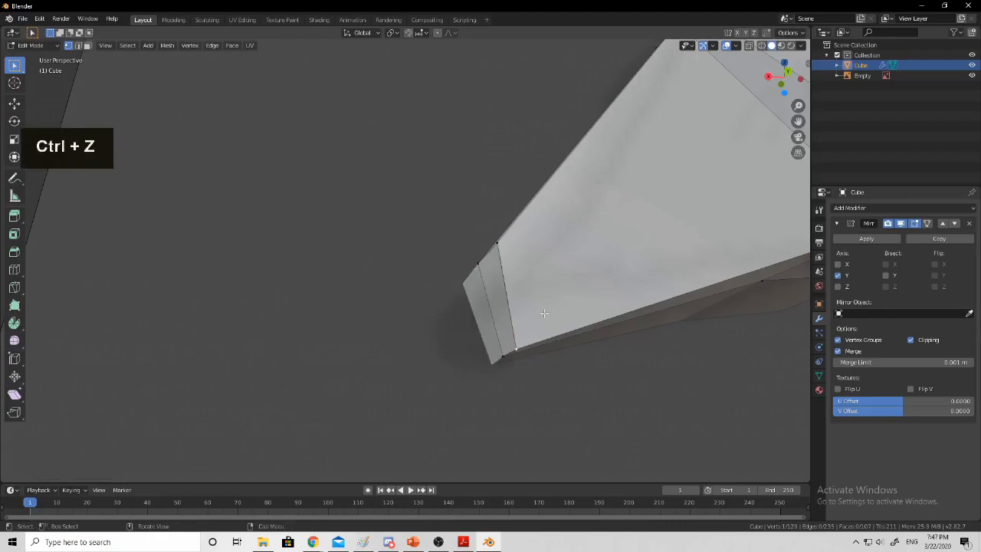
Select all four corners of the lower tail fin's end face, move it outward and scale it
{"action": "middle_click_drag", "start_coordinate": [544, 312], "coordinate": [613, 309]}
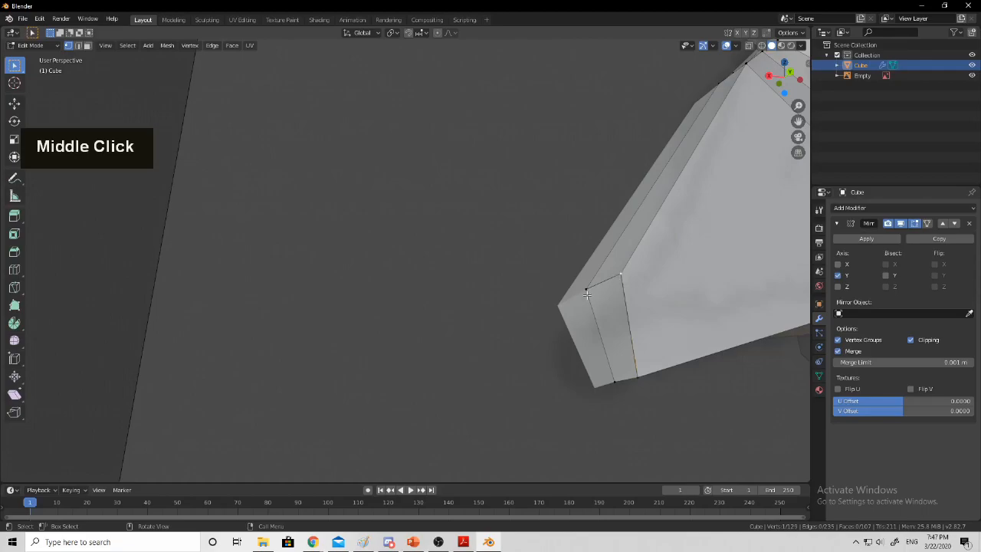
{"action": "left_click", "coordinate": [587, 294], "text": "shift"}
{"action": "middle_click_drag", "start_coordinate": [670, 360], "coordinate": [567, 325], "text": "shift"}
{"action": "key", "text": "Delete"}
{"action": "key", "text": "Escape"}
{"action": "key", "text": "g"}
{"action": "left_click", "coordinate": [471, 288]}
{"action": "middle_click_drag", "start_coordinate": [471, 288], "coordinate": [541, 324]}
{"action": "scroll", "coordinate": [541, 324], "scroll_direction": "down", "scroll_amount": 6}
{"action": "key", "text": "s"}
{"action": "left_click", "coordinate": [467, 314]}
Try extruding the four-vertex back face just in front of the upper tail fin, and undo the extrusion
{"action": "middle_click_drag", "start_coordinate": [468, 314], "coordinate": [521, 260]}
{"action": "scroll", "coordinate": [521, 260], "scroll_direction": "down", "scroll_amount": 3}
{"action": "middle_click_drag", "start_coordinate": [521, 260], "coordinate": [406, 283], "text": "shift"}
{"action": "scroll", "coordinate": [414, 260], "scroll_direction": "up", "scroll_amount": 5}
{"action": "middle_click_drag", "start_coordinate": [414, 249], "coordinate": [416, 265]}
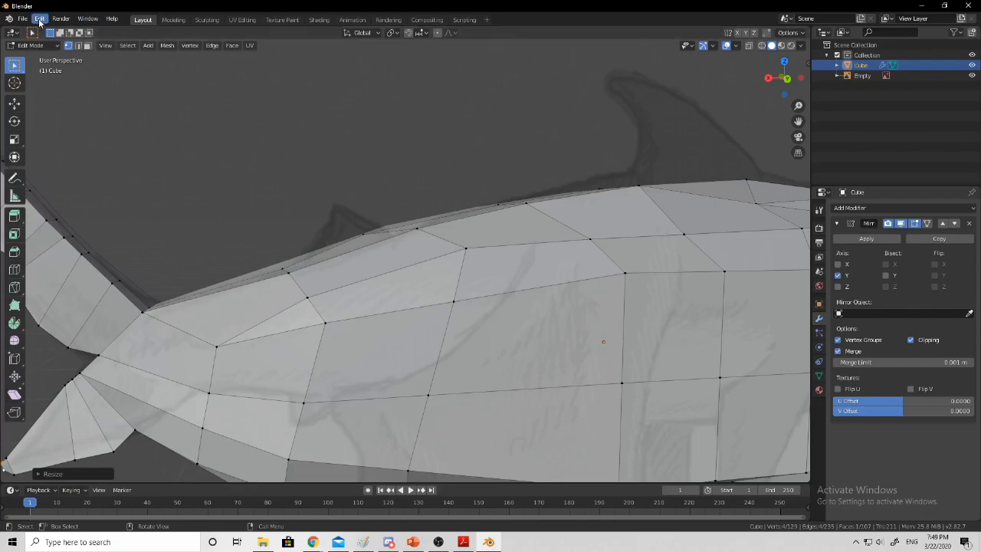
{"action": "middle_click_drag", "start_coordinate": [241, 201], "coordinate": [372, 309]}
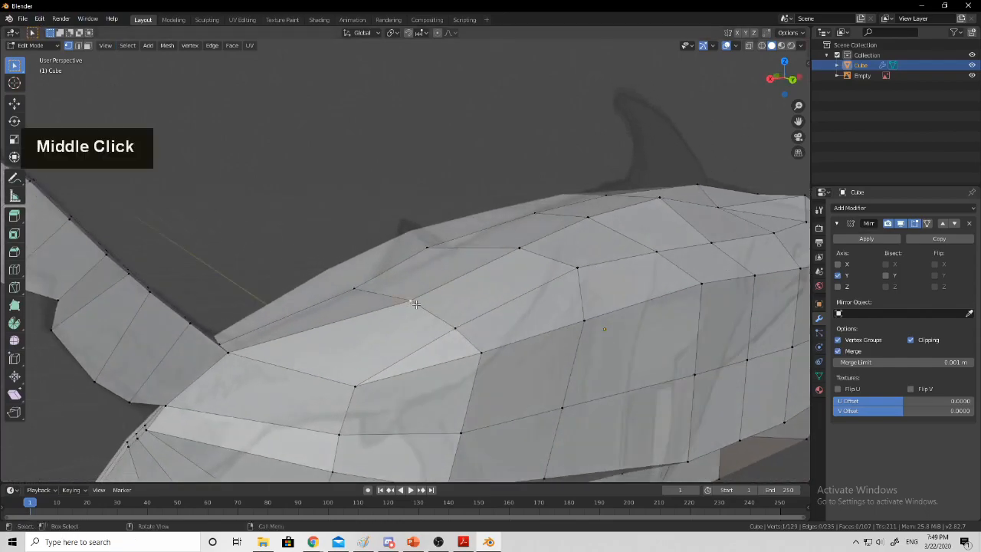
{"action": "left_click", "coordinate": [455, 328], "text": "shift"}
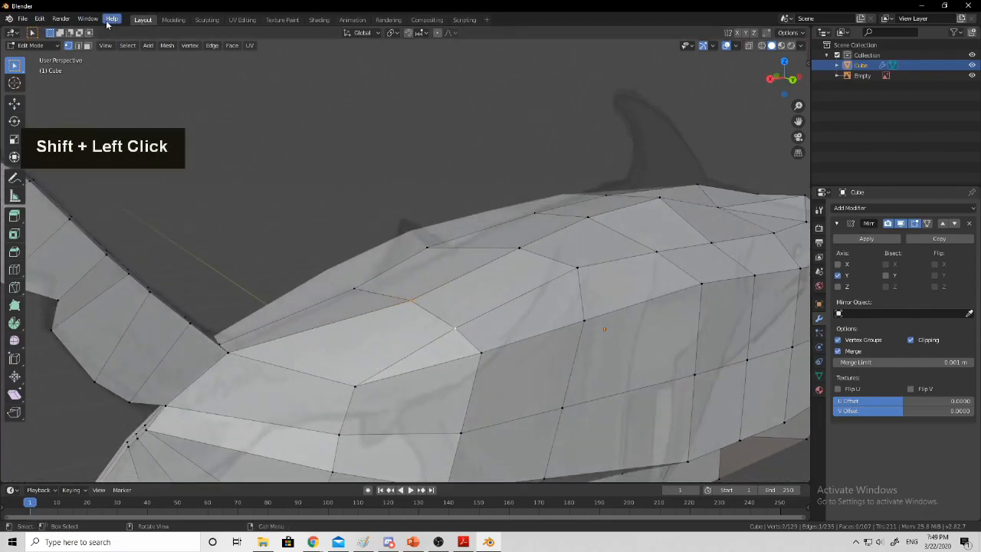
{"action": "middle_click_drag", "start_coordinate": [250, 130], "coordinate": [296, 163]}
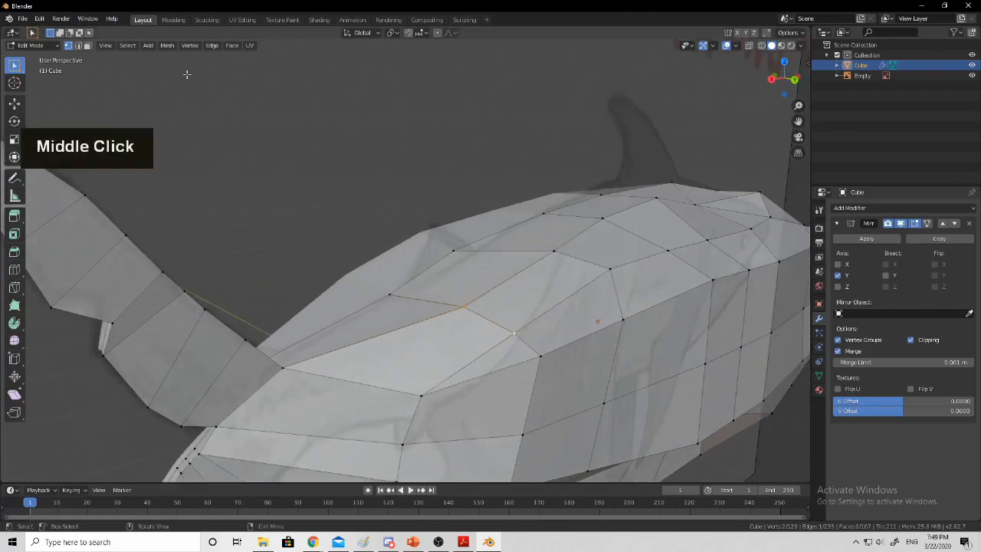
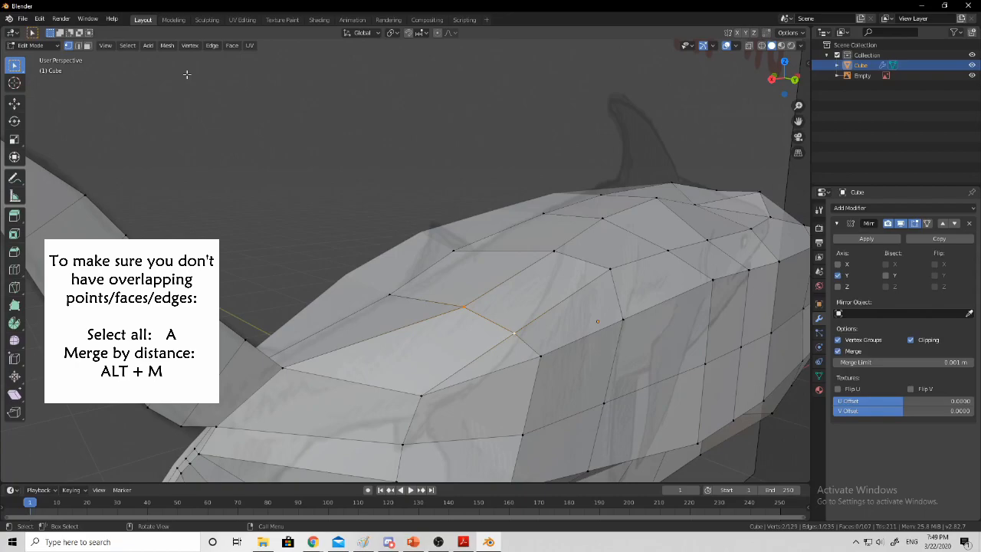
{"action": "middle_click_drag", "start_coordinate": [428, 345], "coordinate": [378, 298], "text": "shift"}
{"action": "left_click", "coordinate": [378, 297], "text": "shift"}
{"action": "left_click", "coordinate": [234, 276], "text": "shift"}
{"action": "middle_click_drag", "start_coordinate": [345, 264], "coordinate": [452, 172]}
{"action": "middle_click_drag", "start_coordinate": [230, 156], "coordinate": [530, 181], "text": "shift"}
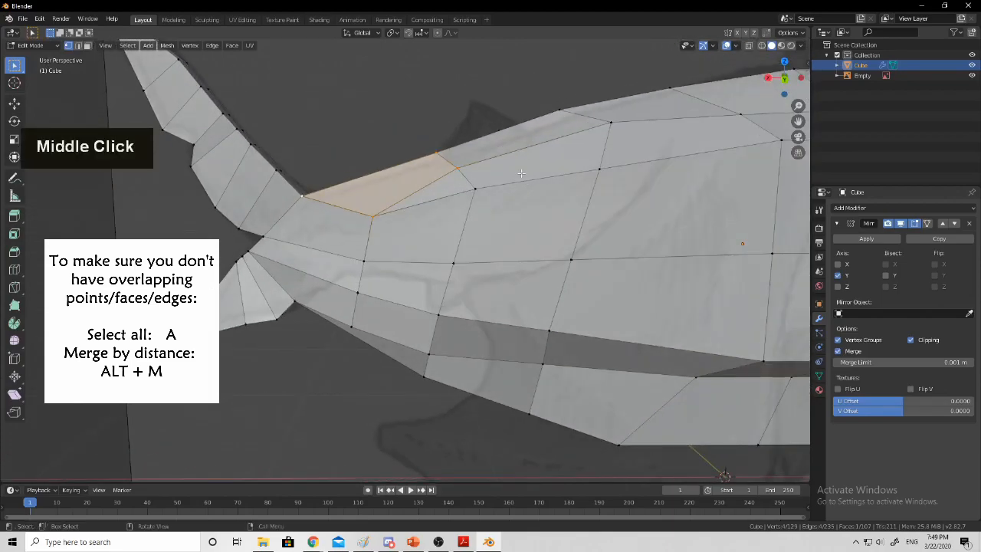
{"action": "middle_click_drag", "start_coordinate": [479, 149], "coordinate": [512, 189]}
{"action": "key", "text": "e"}
{"action": "left_click", "coordinate": [498, 151]}
{"action": "middle_click_drag", "start_coordinate": [498, 152], "coordinate": [502, 181]}
{"action": "key", "text": "ctrl+z"}
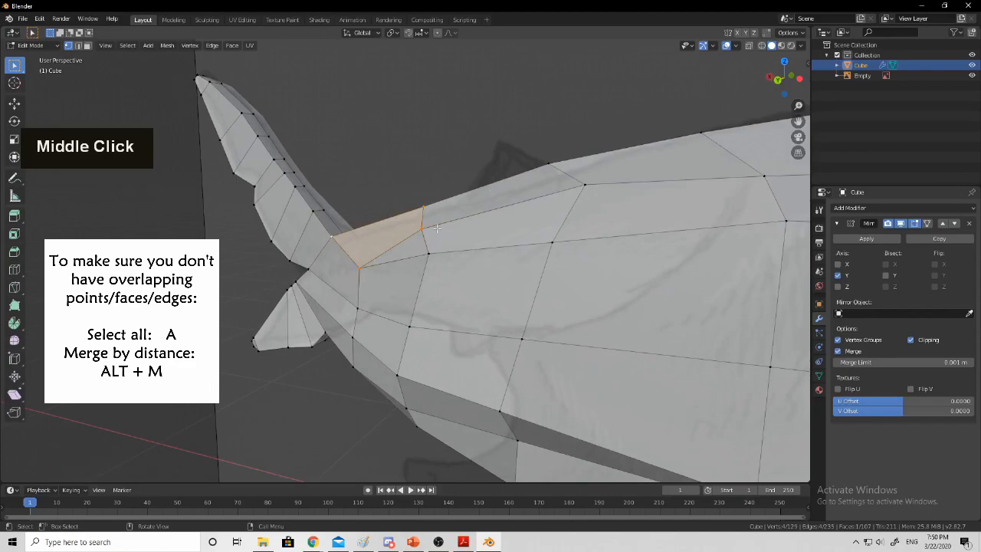
{"action": "double_click", "coordinate": [442, 225]}
{"action": "key", "text": "g"}
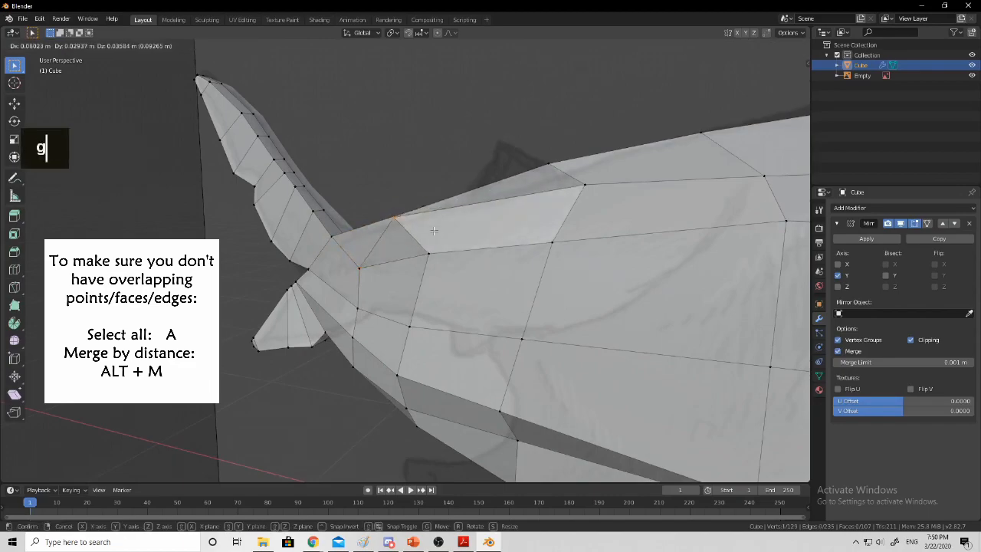
{"action": "right_click", "coordinate": [434, 230]}
Reselect the back face by the tail fin and extrude it, cancelling the offset so duplicate geometry stays in place
{"action": "middle_click_drag", "start_coordinate": [448, 213], "coordinate": [471, 258]}
{"action": "left_click", "coordinate": [475, 276], "text": "shift"}
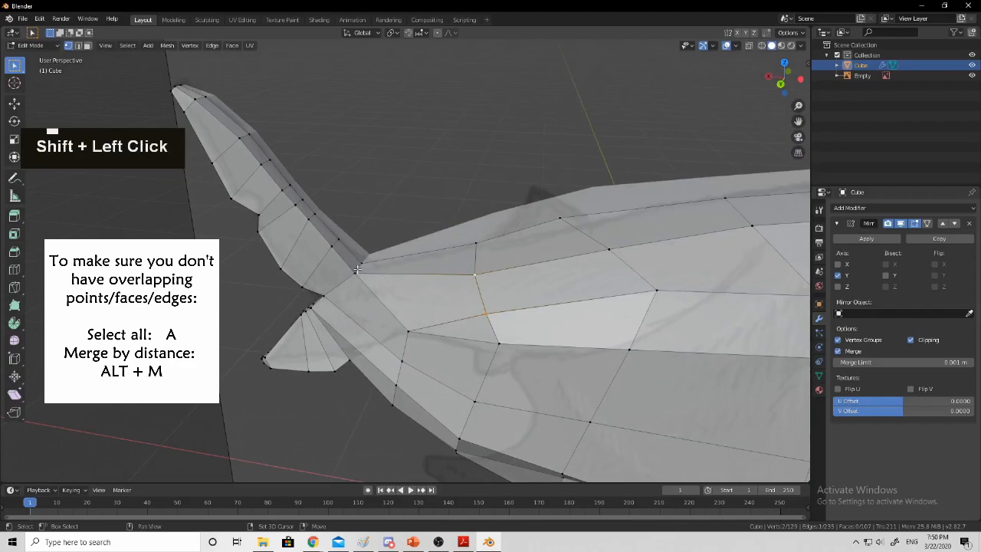
{"action": "middle_click_drag", "start_coordinate": [476, 308], "coordinate": [429, 215]}
{"action": "key", "text": "e"}
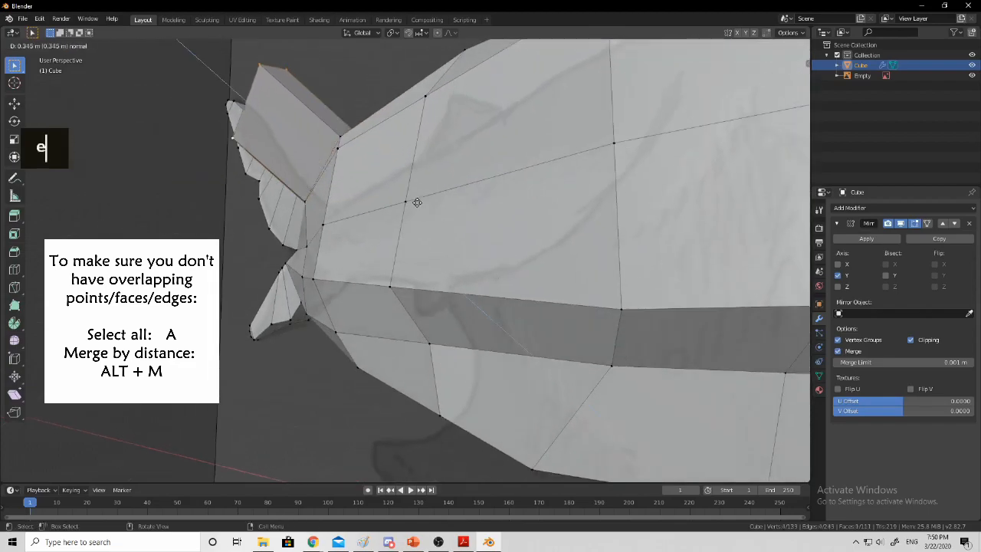
{"action": "right_click", "coordinate": [348, 186]}
Test-move a corner vertex of the extruded back face to check for overlapping geometry, and cancel the move
{"action": "middle_click_drag", "start_coordinate": [349, 186], "coordinate": [448, 255]}
{"action": "left_click", "coordinate": [462, 268]}
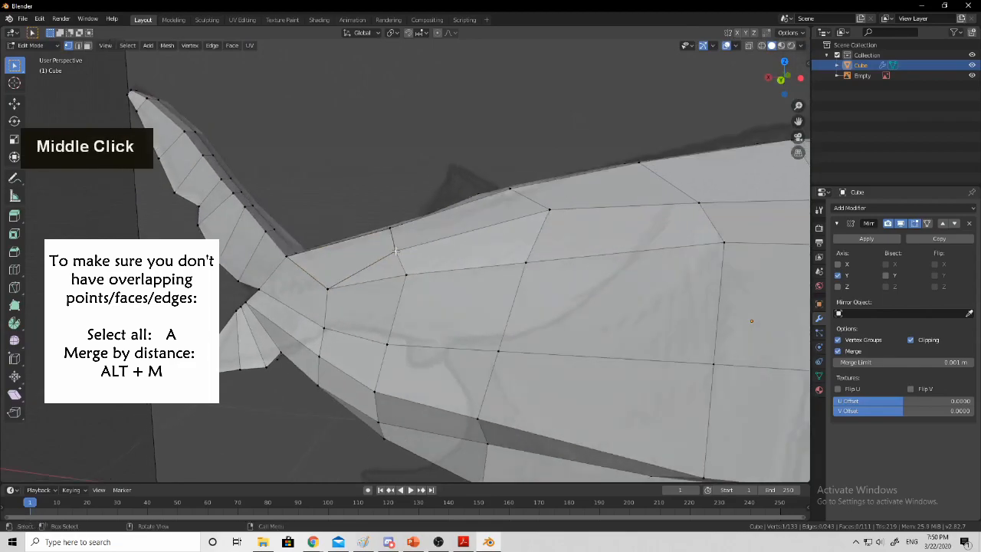
{"action": "key", "text": "g"}
{"action": "right_click", "coordinate": [437, 239]}
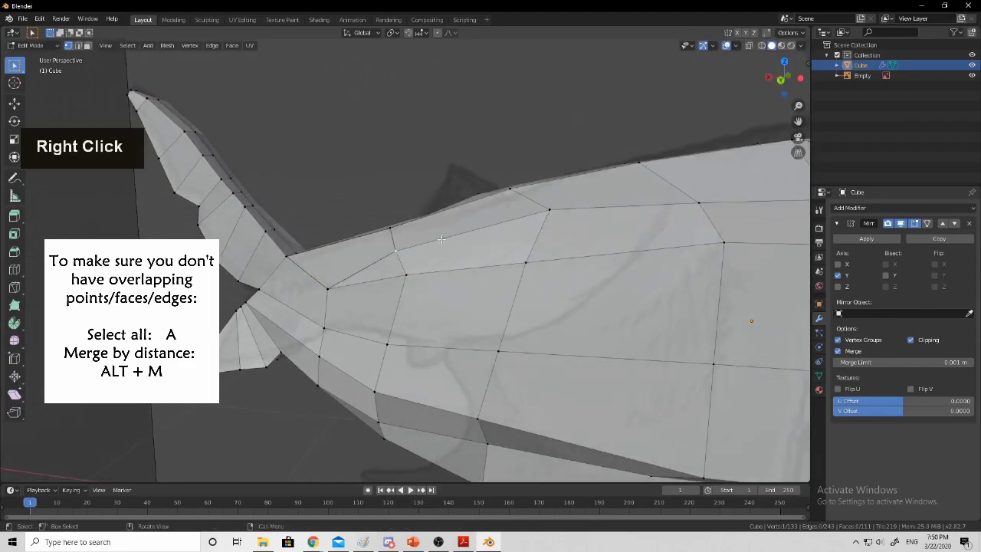
Select the entire mesh and merge its overlapping vertices by distance
{"action": "middle_click_drag", "start_coordinate": [437, 239], "coordinate": [493, 259]}
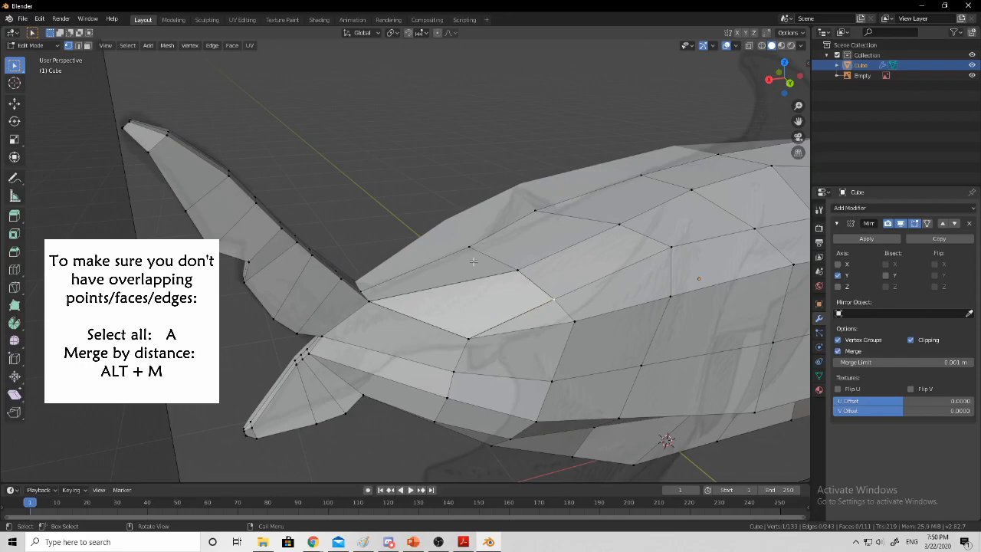
{"action": "middle_click_drag", "start_coordinate": [473, 261], "coordinate": [376, 331], "text": "shift"}
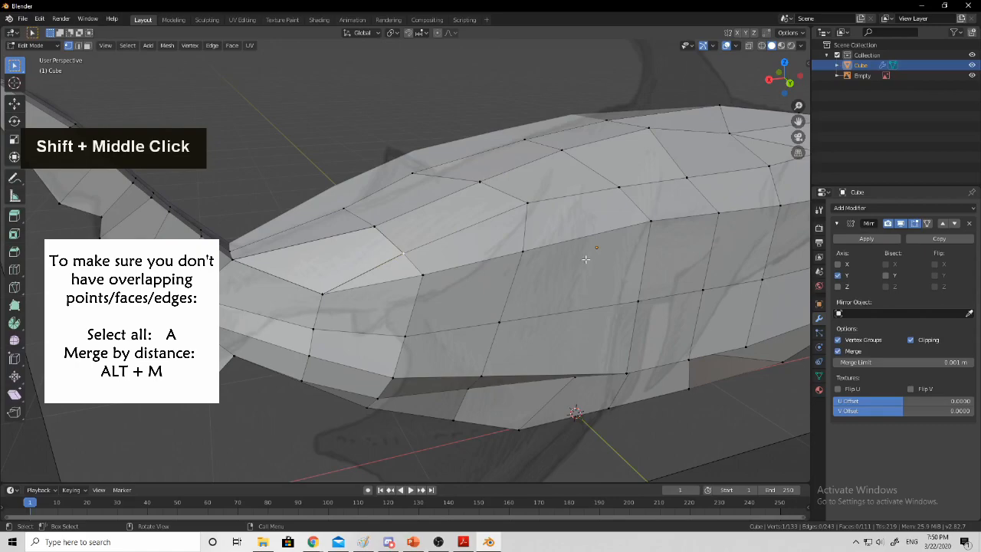
{"action": "middle_click_drag", "start_coordinate": [585, 259], "coordinate": [579, 222]}
{"action": "key", "text": "a"}
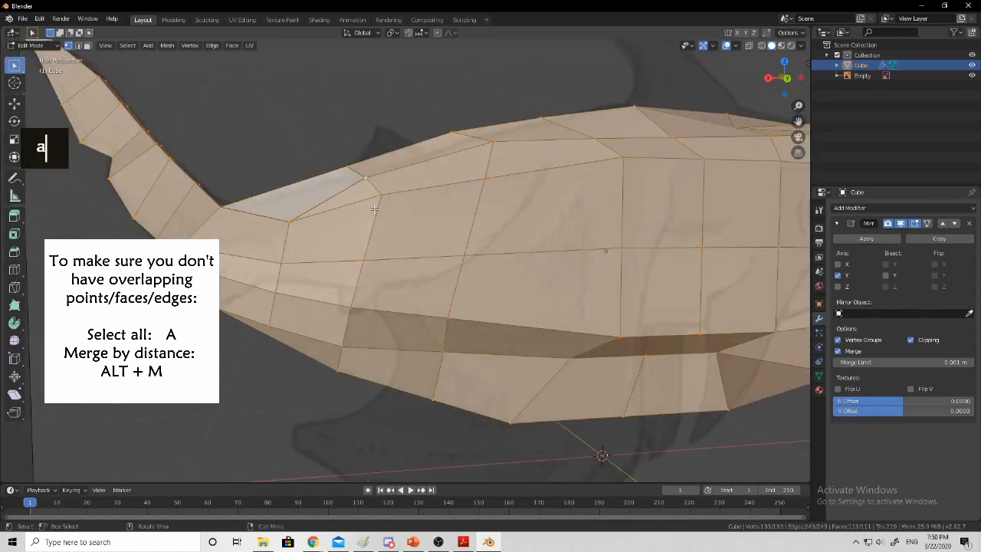
{"action": "middle_click_drag", "start_coordinate": [374, 208], "coordinate": [396, 216]}
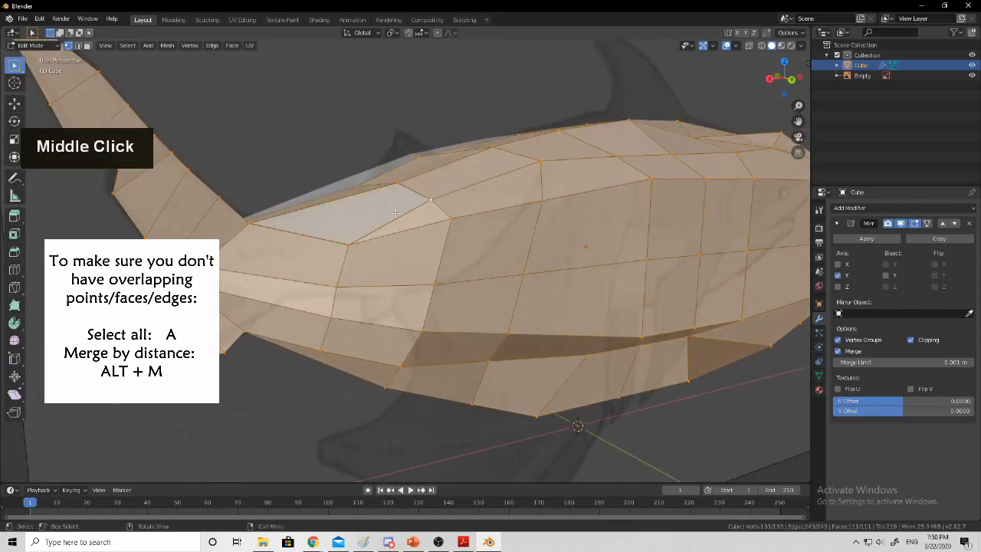
{"action": "key", "text": "alt+m"}
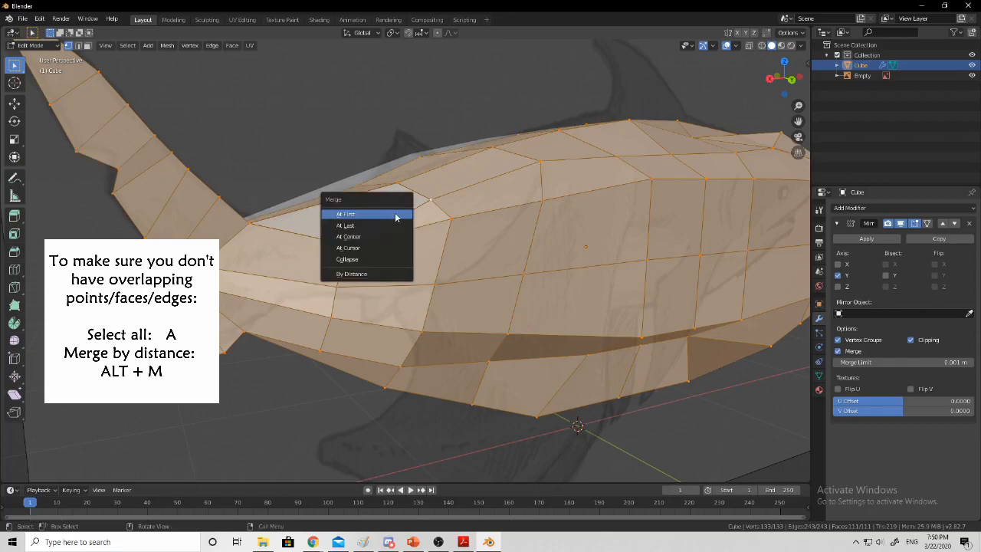
{"action": "left_click", "coordinate": [360, 275]}
Test-move one corner vertex of the cleaned-up back face, and cancel the move
{"action": "left_click", "coordinate": [432, 198]}
{"action": "middle_click_drag", "start_coordinate": [434, 194], "coordinate": [492, 270]}
{"action": "key", "text": "g"}
{"action": "right_click", "coordinate": [343, 212]}
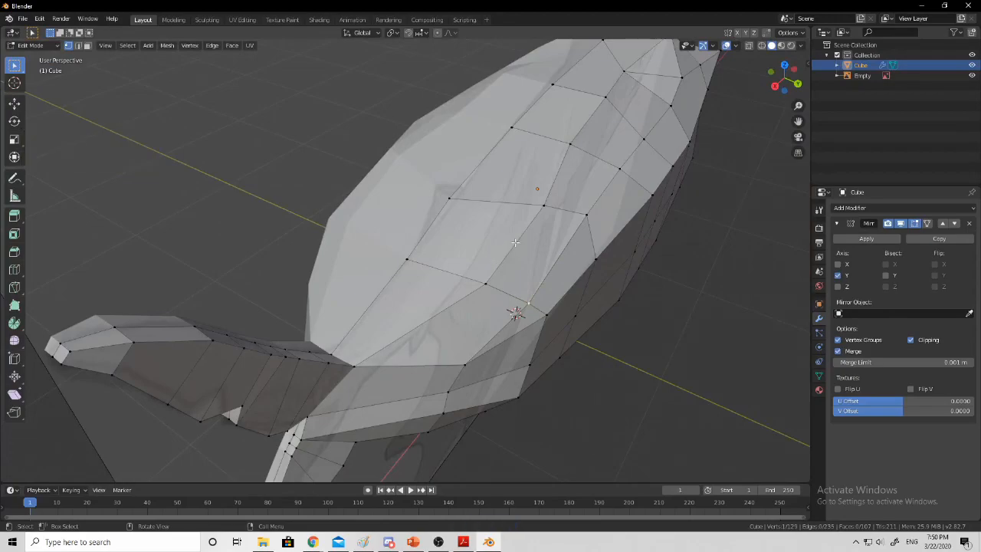
Slide an edge and a neighbouring vertex across the upper front of the body to even out the spacing
{"action": "middle_click_drag", "start_coordinate": [512, 234], "coordinate": [383, 218]}
{"action": "middle_click_drag", "start_coordinate": [383, 219], "coordinate": [364, 213], "text": "shift"}
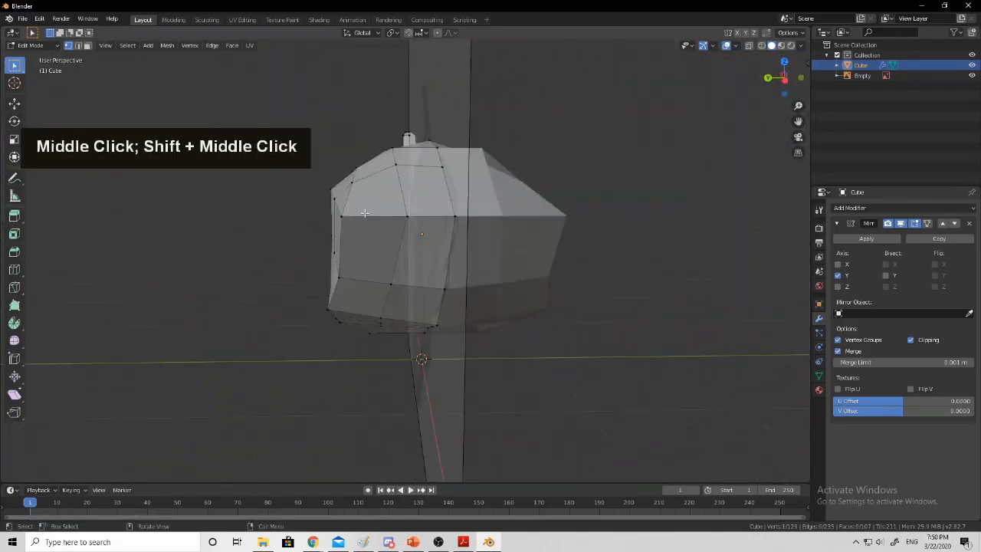
{"action": "middle_click_drag", "start_coordinate": [426, 247], "coordinate": [451, 198]}
{"action": "left_click", "coordinate": [408, 165], "text": "shift"}
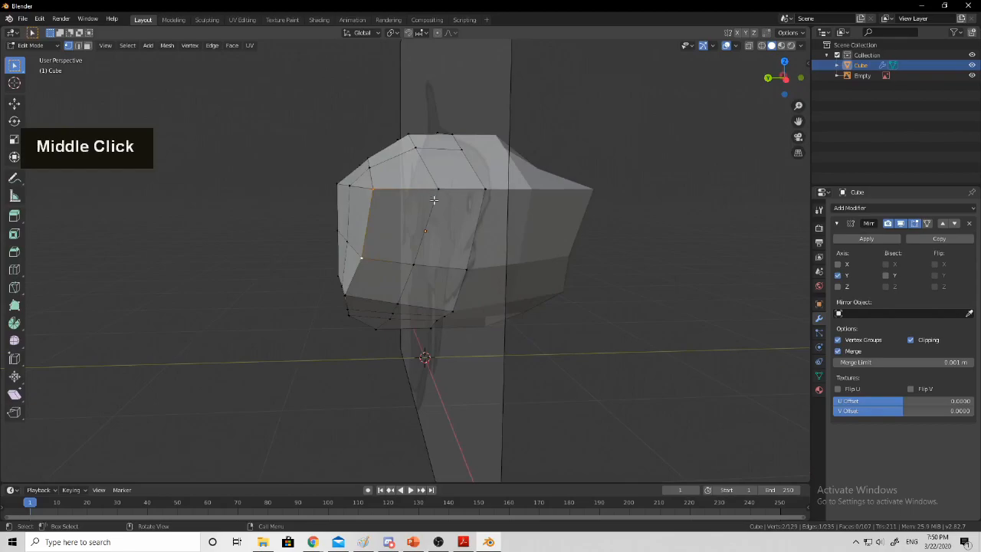
{"action": "key", "text": "g"}
{"action": "key", "text": "g"}
{"action": "left_click", "coordinate": [466, 197]}
{"action": "middle_click_drag", "start_coordinate": [465, 197], "coordinate": [426, 257]}
{"action": "key", "text": "g"}
{"action": "key", "text": "g"}
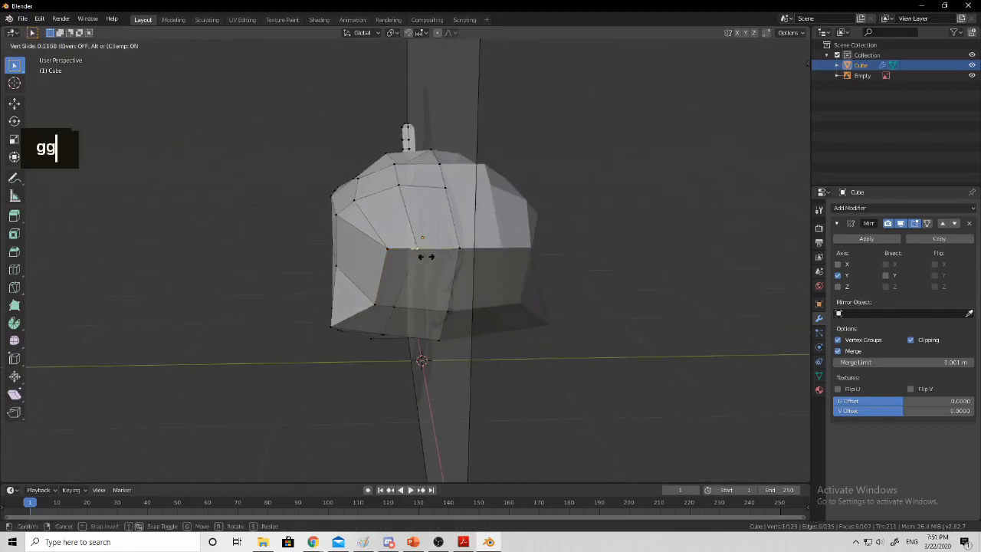
{"action": "left_click", "coordinate": [441, 257]}
Slide two vertices along the lower horizontal edge loop at the front of the body, in line with those above
{"action": "left_click", "coordinate": [396, 308]}
{"action": "key", "text": "g"}
{"action": "key", "text": "g"}
{"action": "left_click", "coordinate": [425, 309]}
{"action": "left_click", "coordinate": [374, 307]}
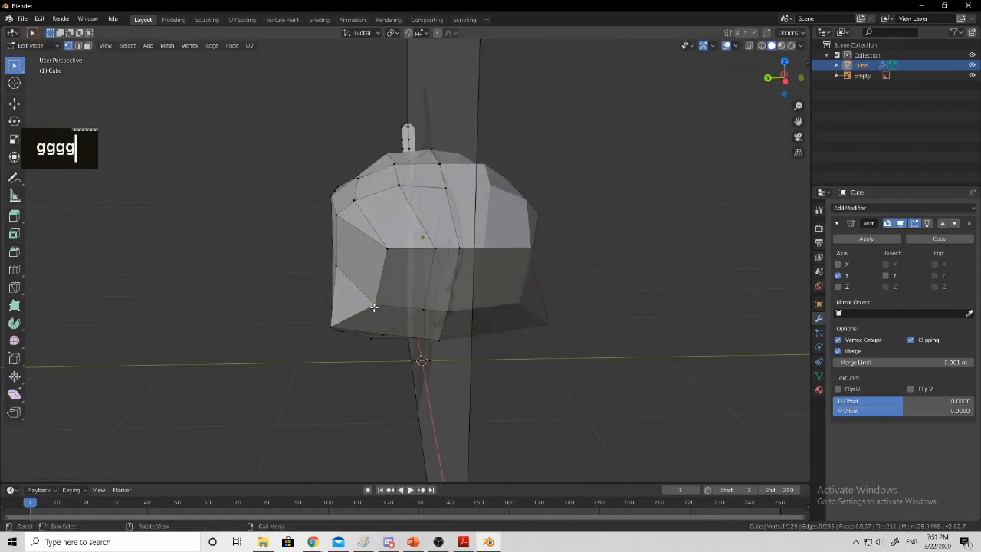
{"action": "key", "text": "g"}
{"action": "key", "text": "g"}
{"action": "left_click", "coordinate": [391, 311]}
Edge-slide a chain of three connected vertices on the underside of the front of the body
{"action": "middle_click_drag", "start_coordinate": [392, 311], "coordinate": [368, 215]}
{"action": "left_click", "coordinate": [360, 221], "text": "shift"}
{"action": "left_click", "coordinate": [358, 192], "text": "shift"}
{"action": "key", "text": "g"}
{"action": "key", "text": "g"}
{"action": "left_click", "coordinate": [384, 264]}
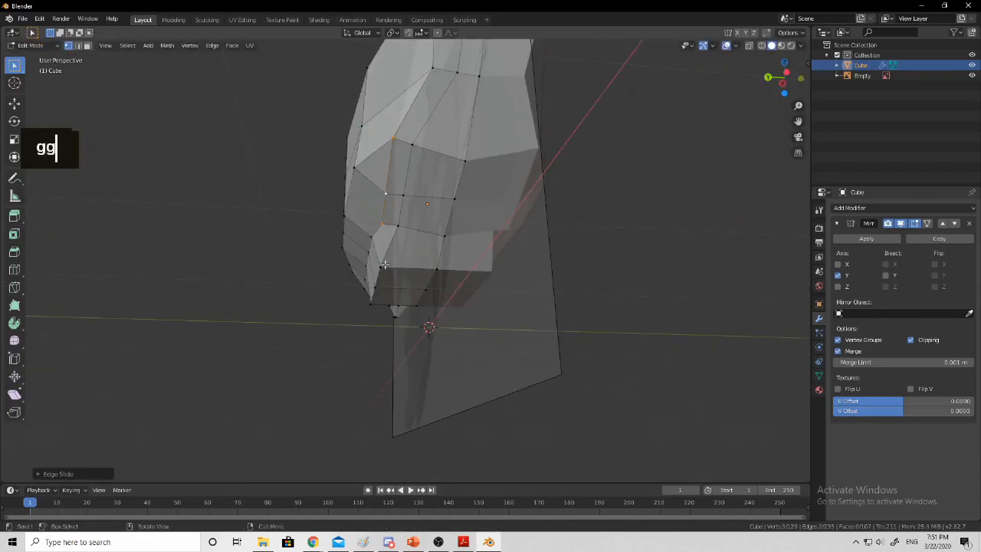
{"action": "left_click", "coordinate": [383, 266]}
Select further vertices along the lower side of the body and slide them to even out the faces
{"action": "middle_click_drag", "start_coordinate": [385, 265], "coordinate": [322, 245]}
{"action": "left_click", "coordinate": [452, 272], "text": "shift"}
{"action": "left_click", "coordinate": [512, 280], "text": "shift"}
{"action": "key", "text": "g"}
{"action": "key", "text": "g"}
{"action": "key", "text": "g"}
{"action": "key", "text": "g"}
{"action": "key", "text": "g"}
{"action": "left_click", "coordinate": [447, 228]}
Slide vertices on the underside of the front body along their edges to refine the jaw area
{"action": "middle_click_drag", "start_coordinate": [447, 227], "coordinate": [454, 299]}
{"action": "key", "text": "g"}
{"action": "key", "text": "g"}
{"action": "key", "text": "g"}
{"action": "key", "text": "g"}
{"action": "left_click", "coordinate": [449, 305]}
{"action": "key", "text": "g"}
{"action": "key", "text": "g"}
{"action": "left_click", "coordinate": [449, 261]}
Pull the selected vertex on the lower front of the body downward, away from the surface
{"action": "middle_click_drag", "start_coordinate": [449, 260], "coordinate": [501, 237]}
{"action": "scroll", "coordinate": [584, 221], "scroll_direction": "up", "scroll_amount": 4}
{"action": "scroll", "coordinate": [561, 239], "scroll_direction": "down", "scroll_amount": 5}
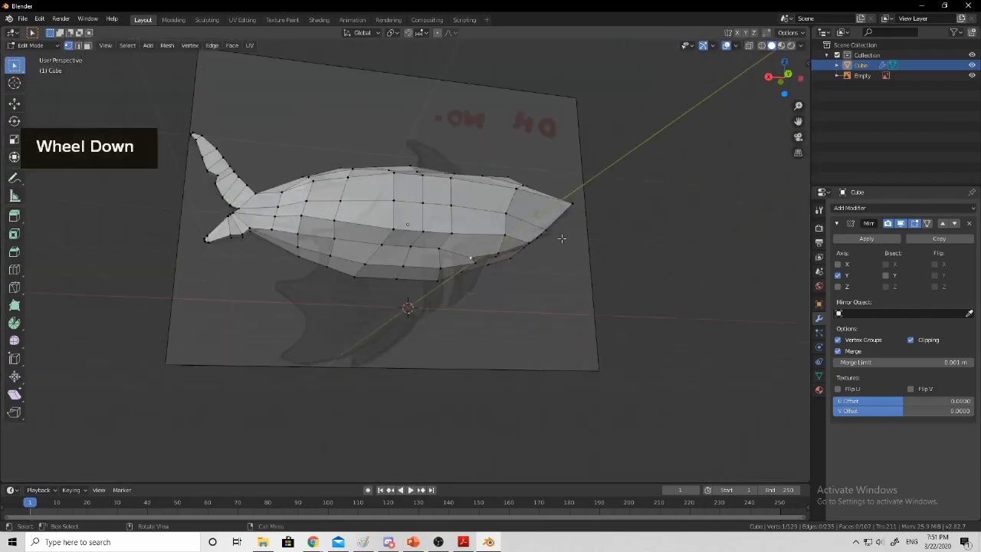
{"action": "scroll", "coordinate": [561, 238], "scroll_direction": "up", "scroll_amount": 6}
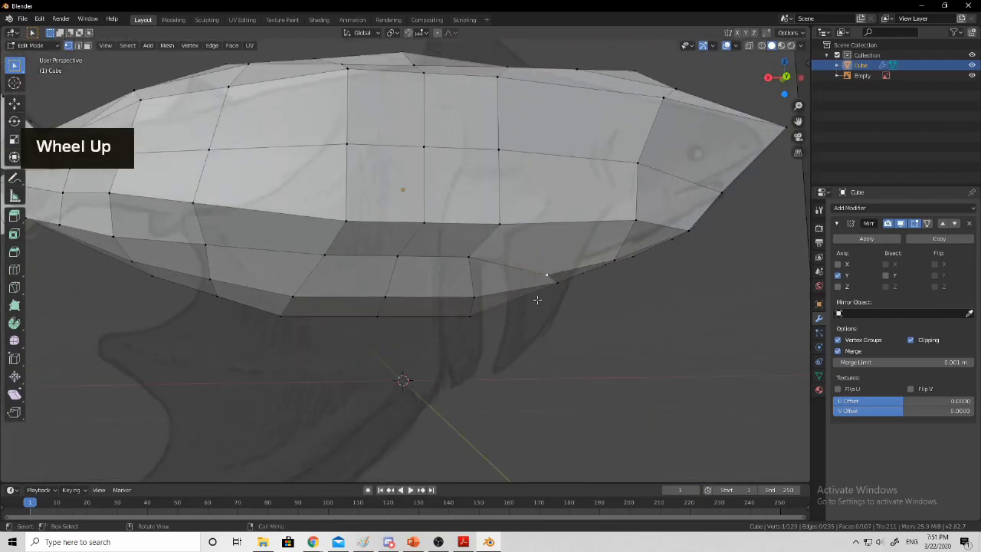
{"action": "middle_click_drag", "start_coordinate": [536, 295], "coordinate": [567, 287]}
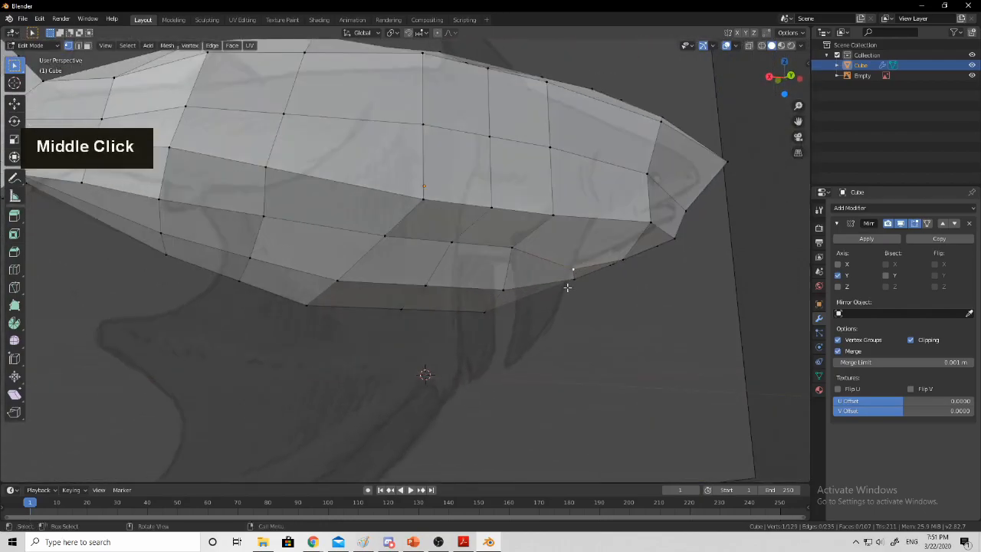
{"action": "key", "text": "g"}
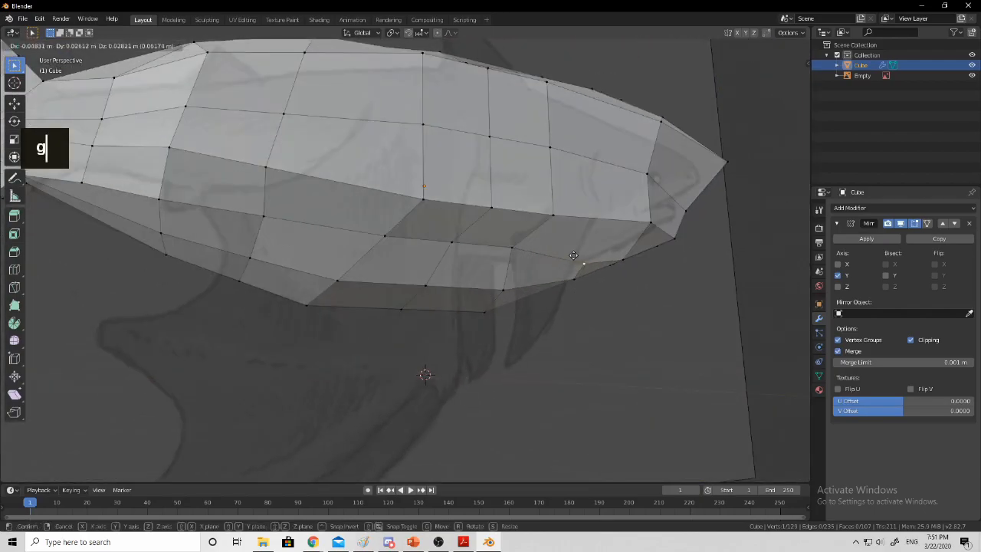
{"action": "left_click", "coordinate": [564, 305]}
Examine the pulled-out spike under the front of the body and select the vertices around it
{"action": "middle_click_drag", "start_coordinate": [564, 305], "coordinate": [598, 289]}
{"action": "scroll", "coordinate": [292, 212], "scroll_direction": "up", "scroll_amount": 2}
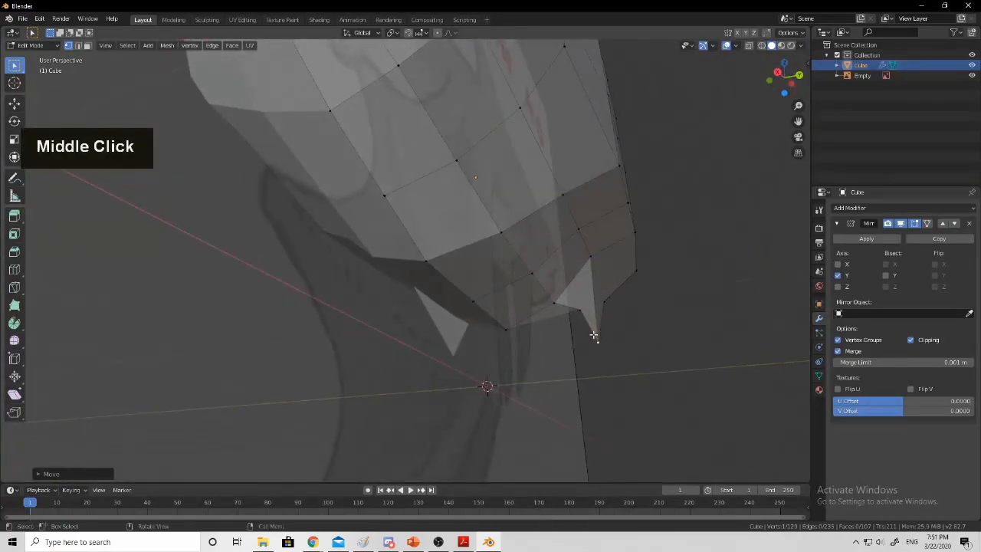
{"action": "left_click", "coordinate": [556, 302]}
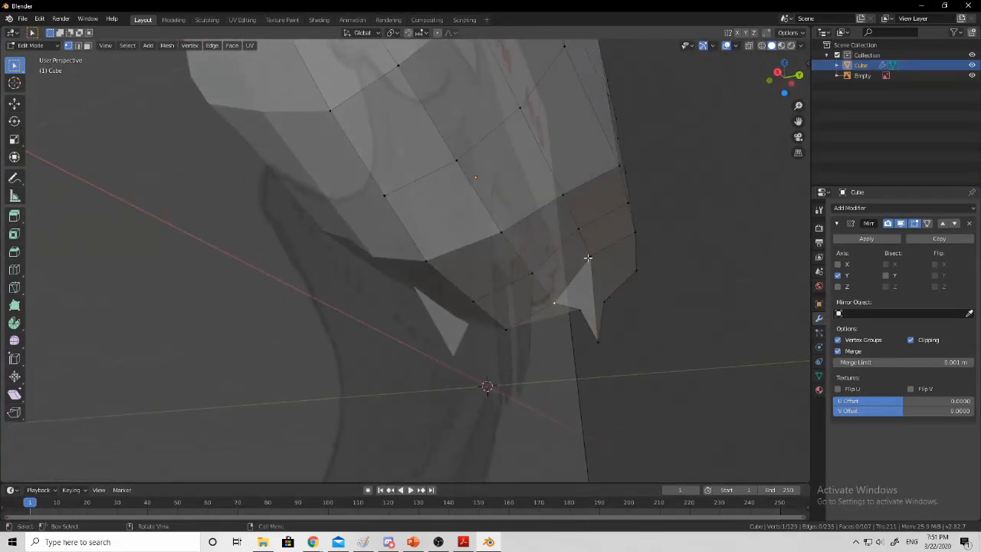
{"action": "left_click_drag", "start_coordinate": [580, 309], "coordinate": [553, 271], "text": "shift"}
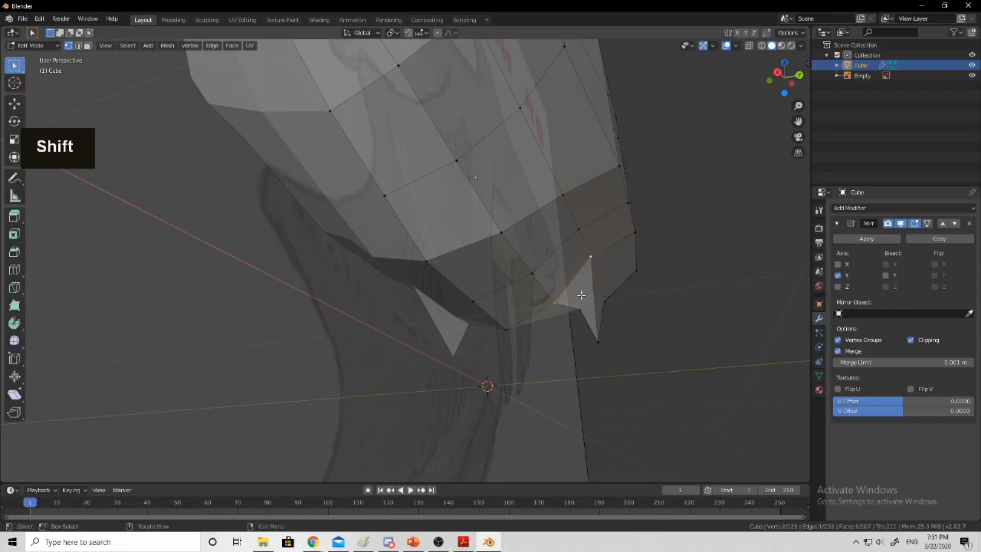
{"action": "left_click_drag", "start_coordinate": [583, 313], "coordinate": [600, 341]}
{"action": "middle_click_drag", "start_coordinate": [595, 339], "coordinate": [508, 327]}
Vertex-slide the selected vertex along the lower side edge loop of the body to straighten the loop
{"action": "key", "text": "g"}
{"action": "key", "text": "g"}
{"action": "key", "text": "g"}
{"action": "key", "text": "g"}
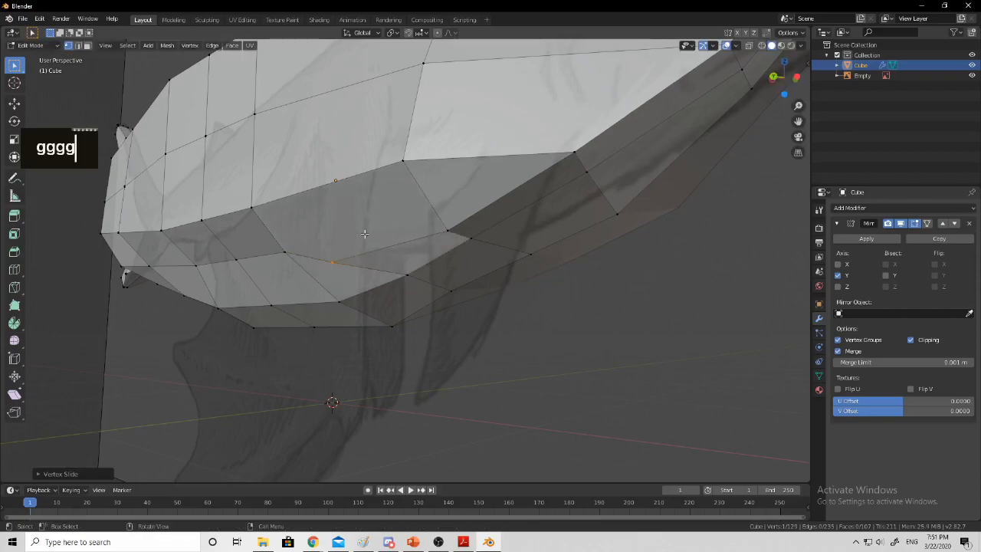
{"action": "key", "text": "g"}
{"action": "key", "text": "g"}
{"action": "key", "text": "g"}
{"action": "key", "text": "g"}
{"action": "key", "text": "g"}
{"action": "key", "text": "g"}
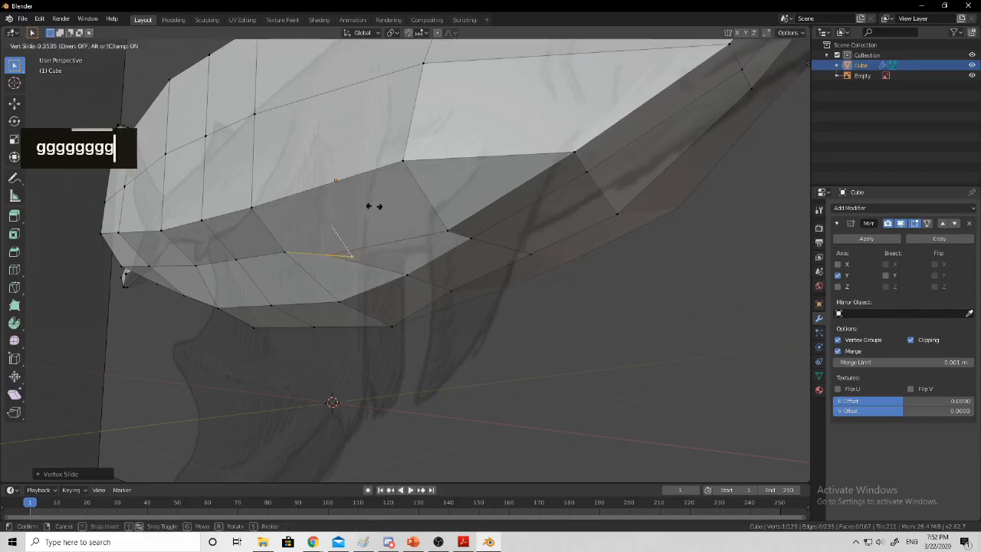
Cut a new edge into the body's faces with the Knife tool
{"action": "middle_click_drag", "start_coordinate": [413, 210], "coordinate": [529, 195]}
{"action": "key", "text": "9"}
{"action": "key", "text": "9"}
{"action": "key", "text": "9"}
{"action": "key", "text": "9"}
{"action": "middle_click_drag", "start_coordinate": [509, 243], "coordinate": [485, 265]}
{"action": "key", "text": "k"}
{"action": "left_click", "coordinate": [485, 264]}
{"action": "key", "text": "space"}
Delete the selected unneeded geometry on the body and fill between the remaining vertices
{"action": "middle_click_drag", "start_coordinate": [538, 123], "coordinate": [510, 233]}
{"action": "left_click", "coordinate": [528, 208], "text": "shift"}
{"action": "key", "text": "Delete"}
{"action": "left_click", "coordinate": [535, 198]}
{"action": "left_click", "coordinate": [511, 233], "text": "shift"}
{"action": "key", "text": "f"}
Slide the vertices beside the rebuilt area along their edges to tidy the topology
{"action": "middle_click_drag", "start_coordinate": [577, 215], "coordinate": [613, 212]}
{"action": "left_click", "coordinate": [562, 250], "text": "shift"}
{"action": "key", "text": "g"}
{"action": "key", "text": "g"}
{"action": "left_click", "coordinate": [613, 212]}
Add a lengthwise loop cut along the back and slide it close to the mirror centre line
{"action": "middle_click_drag", "start_coordinate": [590, 302], "coordinate": [525, 219]}
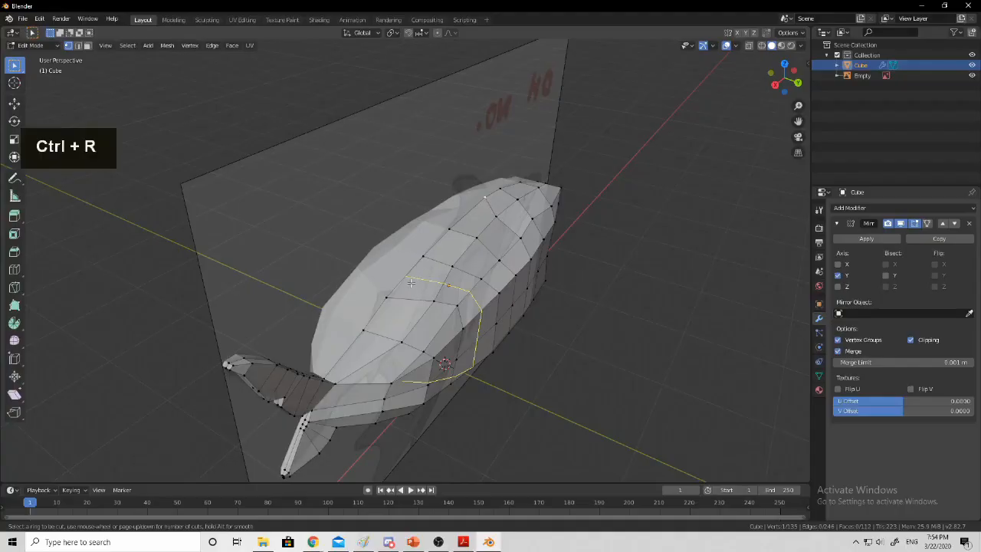
{"action": "left_click", "coordinate": [410, 283]}
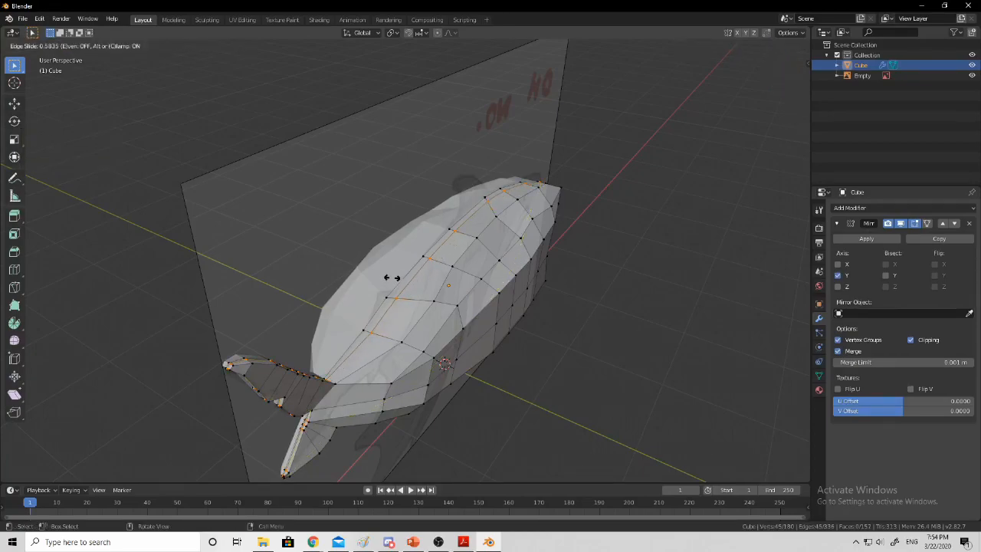
{"action": "left_click", "coordinate": [392, 277]}
Select the narrow face on top of the back below the reference dorsal fin and extrude it upward
{"action": "scroll", "coordinate": [391, 277], "scroll_direction": "up", "scroll_amount": 5}
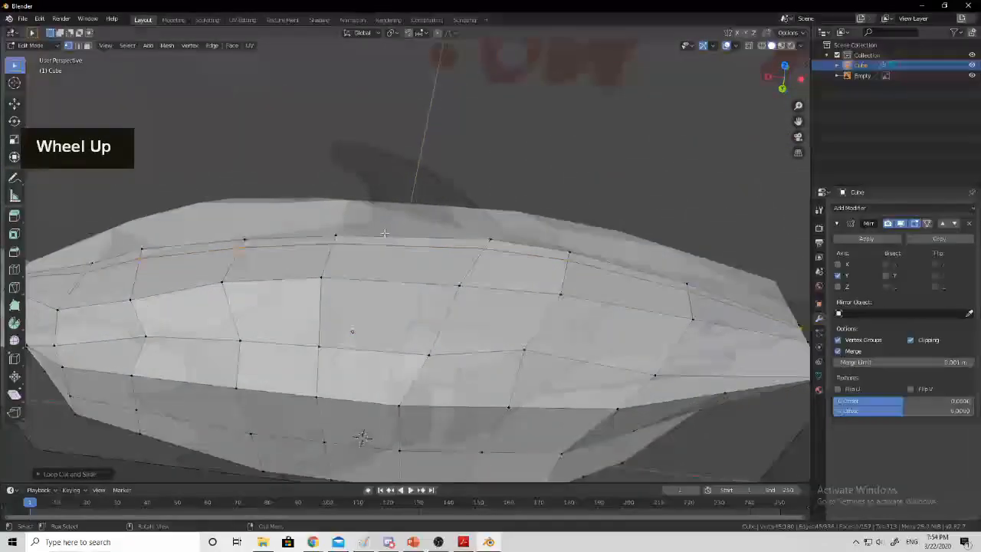
{"action": "left_click", "coordinate": [337, 242], "text": "shift"}
{"action": "middle_click_drag", "start_coordinate": [480, 247], "coordinate": [429, 239]}
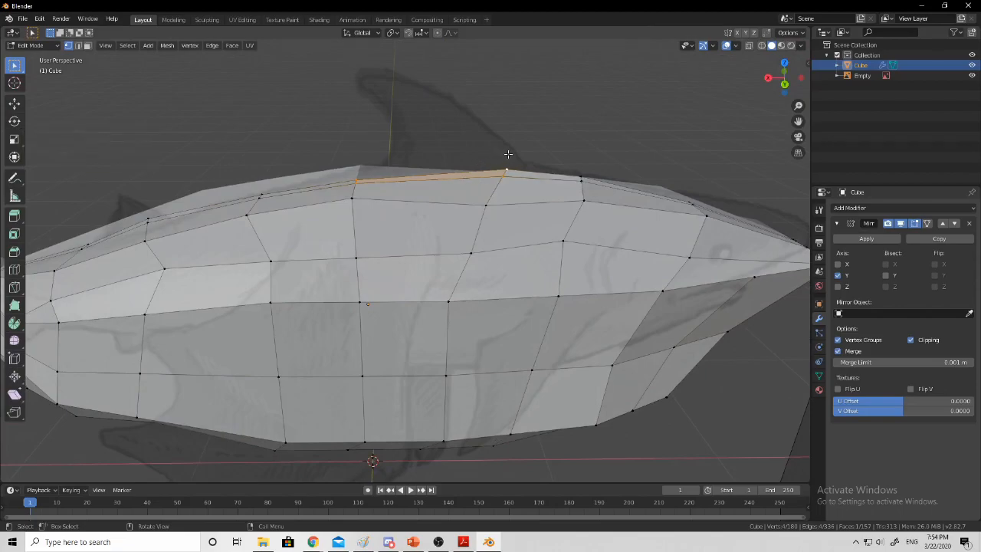
{"action": "key", "text": "e"}
{"action": "left_click", "coordinate": [495, 99]}
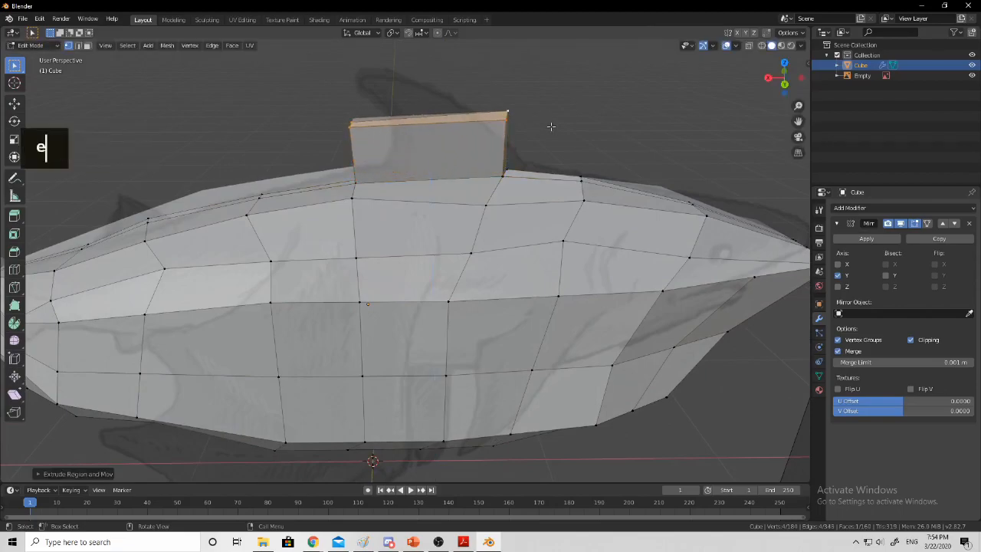
Scale down, rotate and move the extruded face so the fin's base follows the reference dorsal fin
{"action": "key", "text": "s"}
{"action": "left_click", "coordinate": [479, 115]}
{"action": "mouse_move", "coordinate": [504, 135]}
{"action": "middle_mouse_down"}
{"action": "mouse_move", "coordinate": [533, 132]}
{"action": "mouse_move", "coordinate": [514, 131]}
{"action": "middle_mouse_up"}
{"action": "key", "text": "g"}
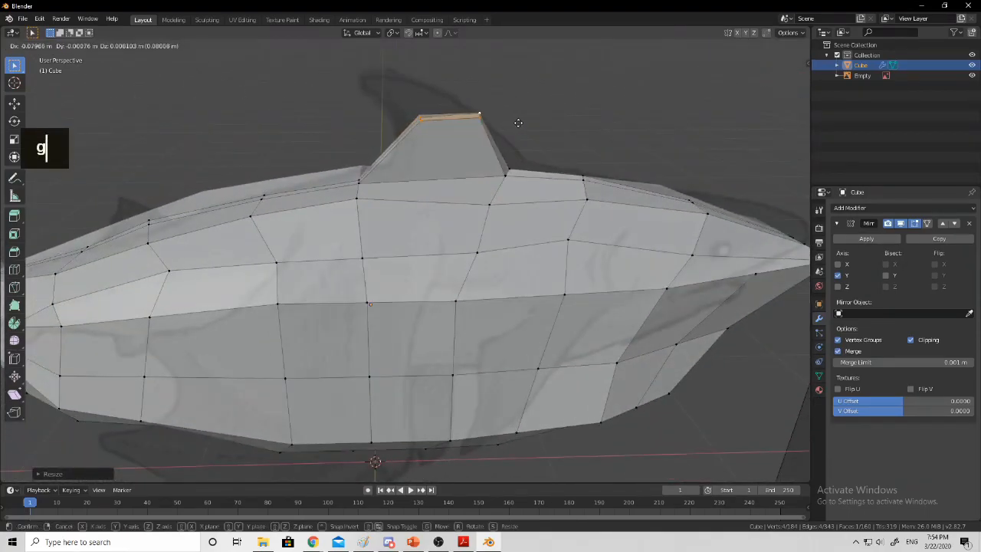
{"action": "left_click", "coordinate": [518, 122]}
{"action": "key", "text": "r"}
{"action": "left_click", "coordinate": [521, 94]}
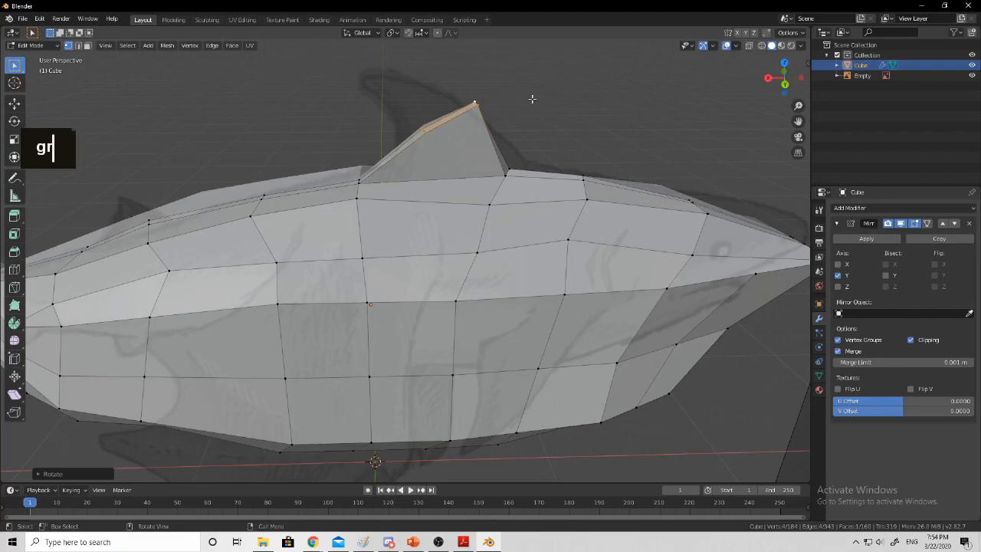
{"action": "key", "text": "g"}
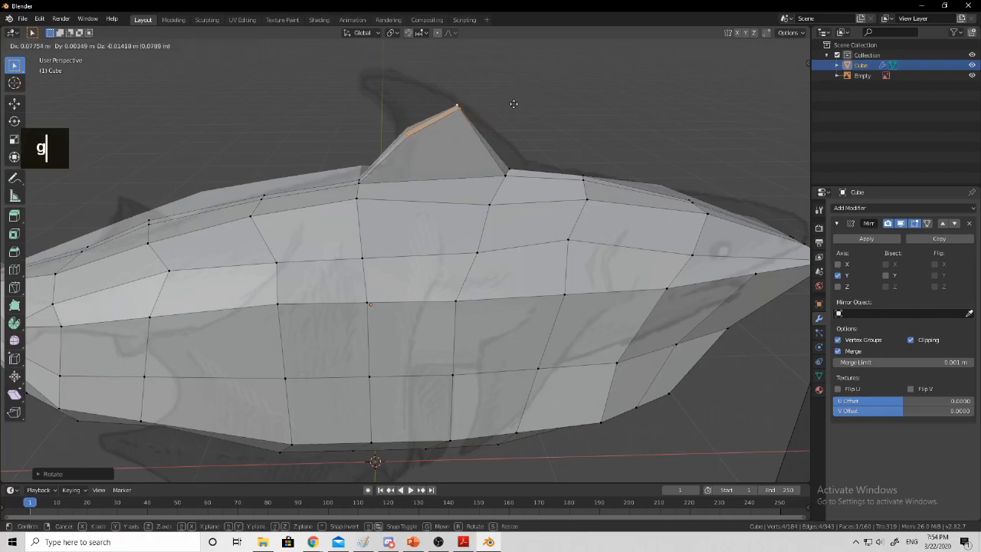
{"action": "left_click", "coordinate": [526, 96]}
Extrude a second dorsal fin segment, then scale, rotate and move its end face back to match the reference
{"action": "key", "text": "e"}
{"action": "left_click", "coordinate": [498, 74]}
{"action": "key", "text": "s"}
{"action": "left_click", "coordinate": [487, 88]}
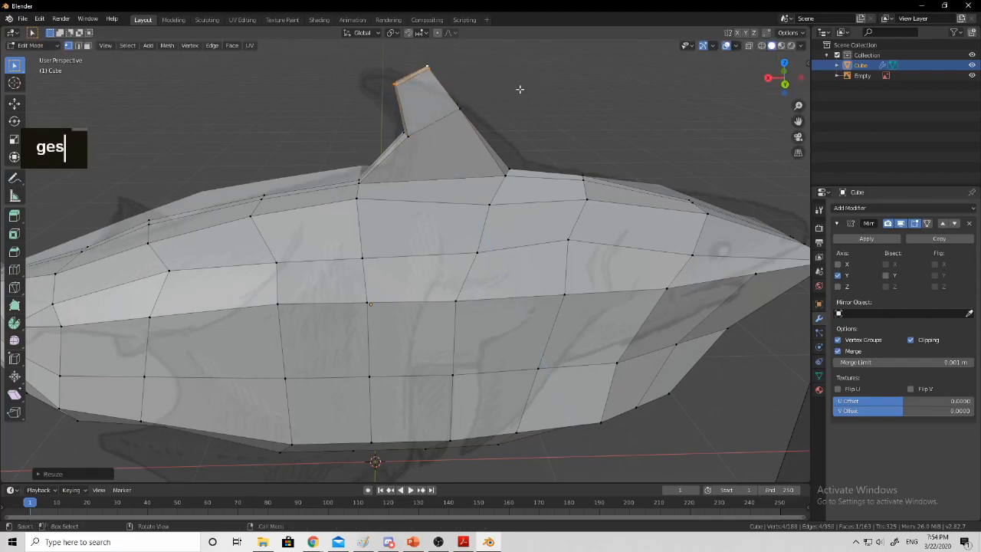
{"action": "key", "text": "r"}
{"action": "left_click", "coordinate": [468, 446]}
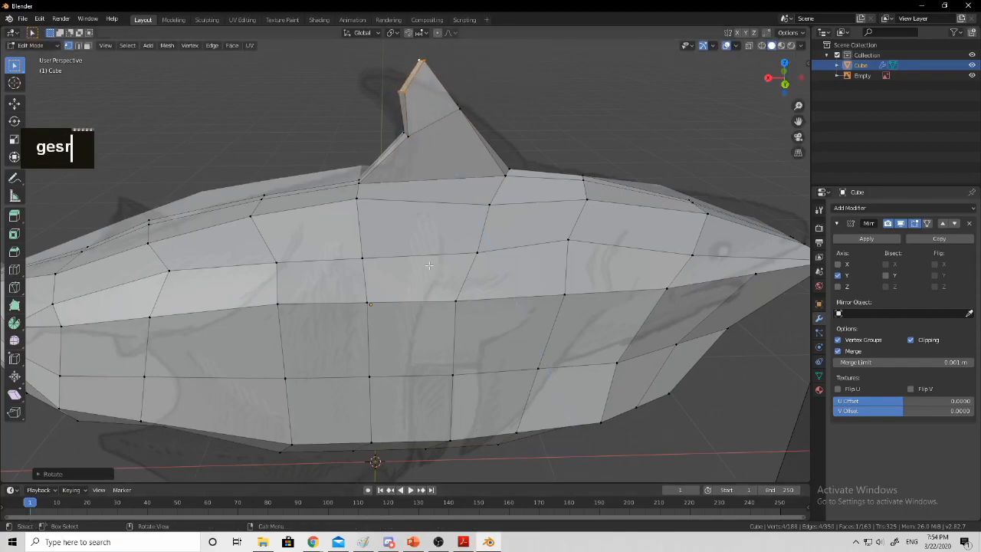
{"action": "key", "text": "g"}
{"action": "left_click", "coordinate": [446, 224]}
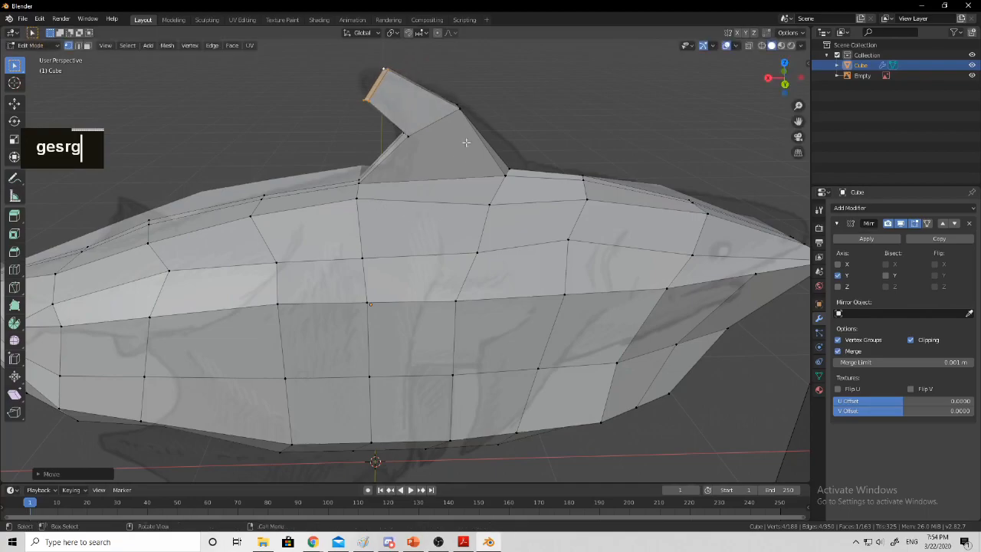
{"action": "key", "text": "s"}
{"action": "left_click", "coordinate": [394, 112]}
Select the edge at the front base of the dorsal fin and slide it to match the reference outline
{"action": "middle_click_drag", "start_coordinate": [448, 144], "coordinate": [385, 167]}
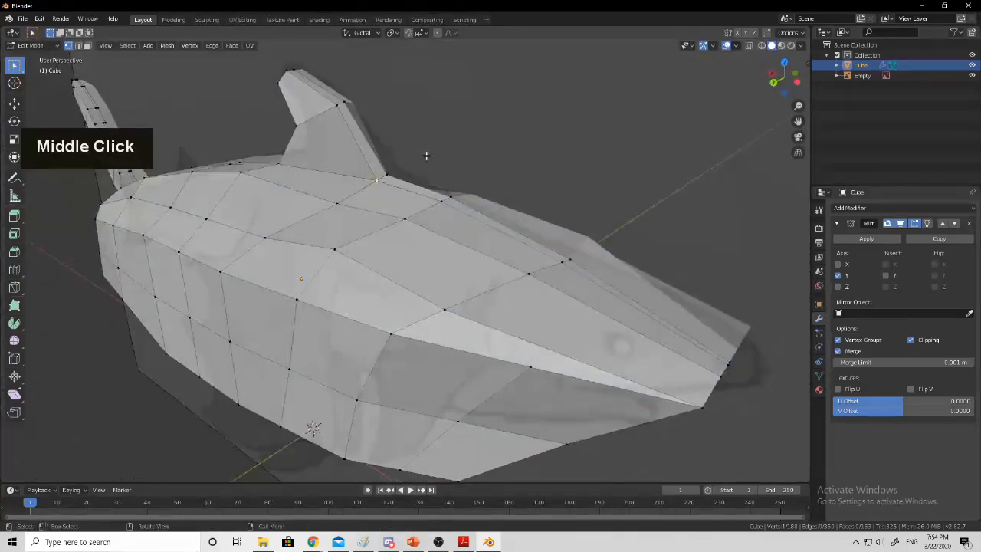
{"action": "left_click", "coordinate": [384, 179], "text": "shift"}
{"action": "middle_click_drag", "start_coordinate": [349, 207], "coordinate": [493, 178]}
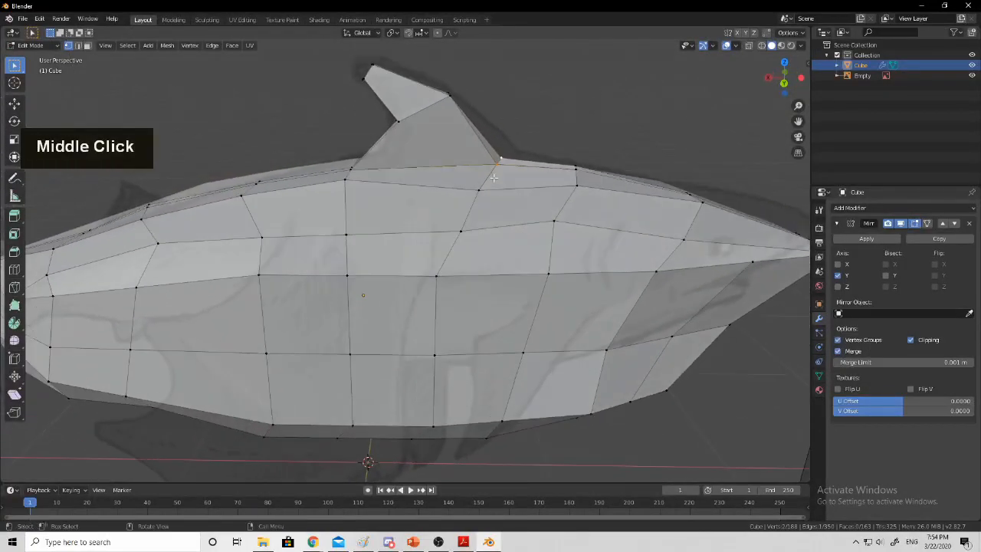
{"action": "key", "text": "g"}
{"action": "key", "text": "g"}
{"action": "left_click", "coordinate": [531, 151]}
Select the end face of the dorsal fin, extrude it and scale it down to form the fin's tip
{"action": "middle_click_drag", "start_coordinate": [530, 150], "coordinate": [428, 105]}
{"action": "left_click", "coordinate": [458, 123], "text": "shift"}
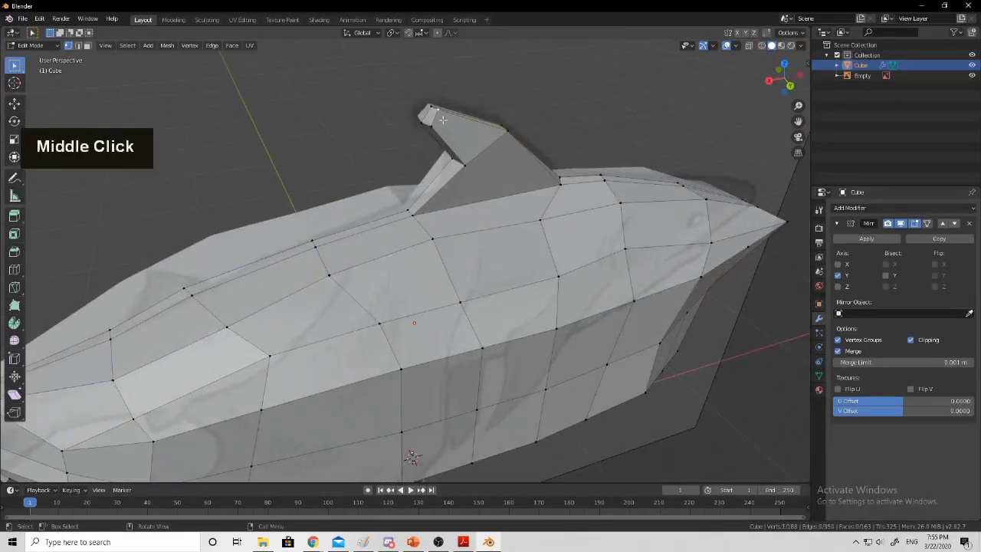
{"action": "left_click", "coordinate": [423, 116], "text": "shift"}
{"action": "middle_click_drag", "start_coordinate": [432, 120], "coordinate": [457, 136]}
{"action": "middle_click_drag", "start_coordinate": [495, 197], "coordinate": [412, 249]}
{"action": "scroll", "coordinate": [491, 201], "scroll_direction": "up", "scroll_amount": 4}
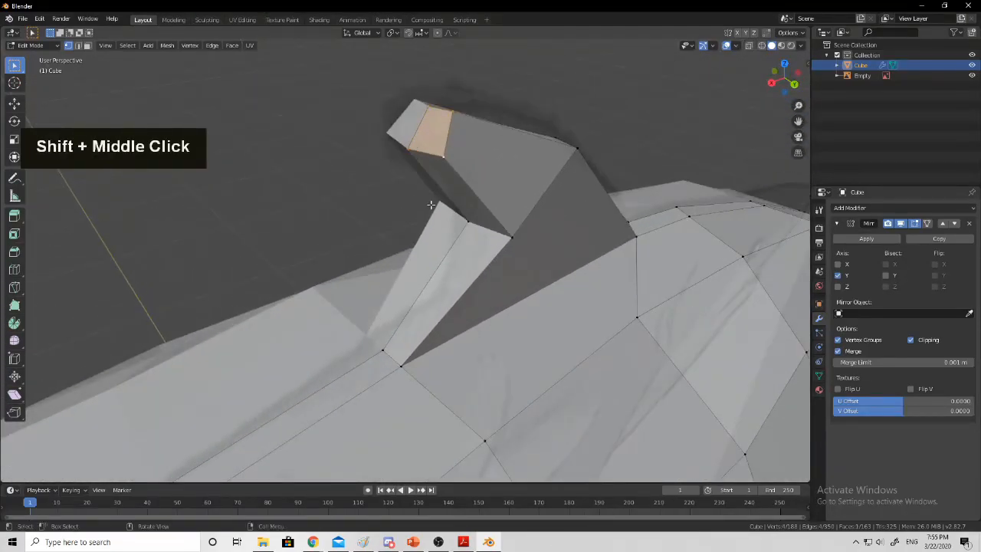
{"action": "middle_click_drag", "start_coordinate": [414, 196], "coordinate": [463, 171]}
{"action": "middle_click_drag", "start_coordinate": [534, 164], "coordinate": [387, 267], "text": "shift"}
{"action": "middle_click_drag", "start_coordinate": [462, 190], "coordinate": [378, 195]}
{"action": "scroll", "coordinate": [480, 197], "scroll_direction": "down", "scroll_amount": 2}
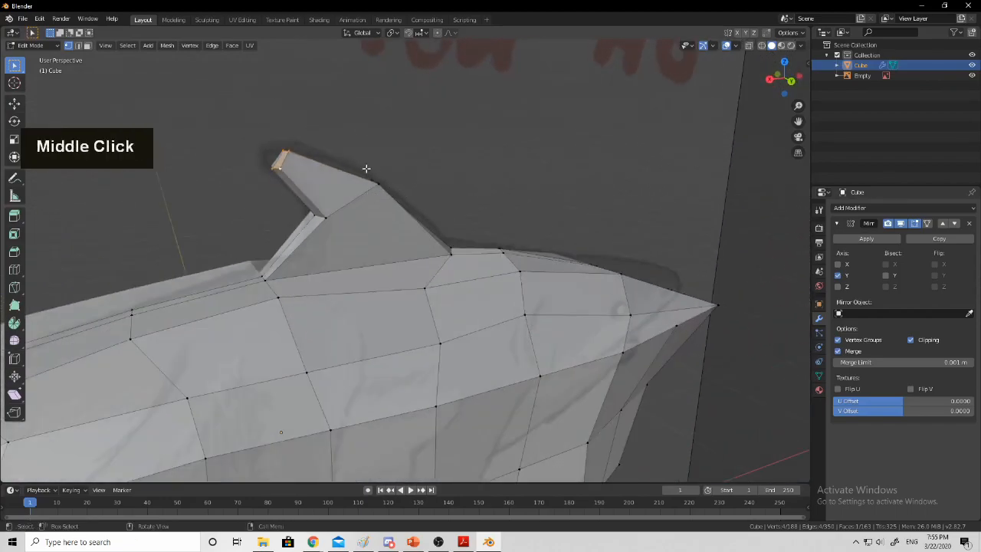
{"action": "key", "text": "s"}
{"action": "left_click", "coordinate": [394, 149]}
Dissolve the vertical edge loop around the body just behind the dorsal fin, and undo the dissolve
{"action": "middle_click_drag", "start_coordinate": [393, 149], "coordinate": [391, 150]}
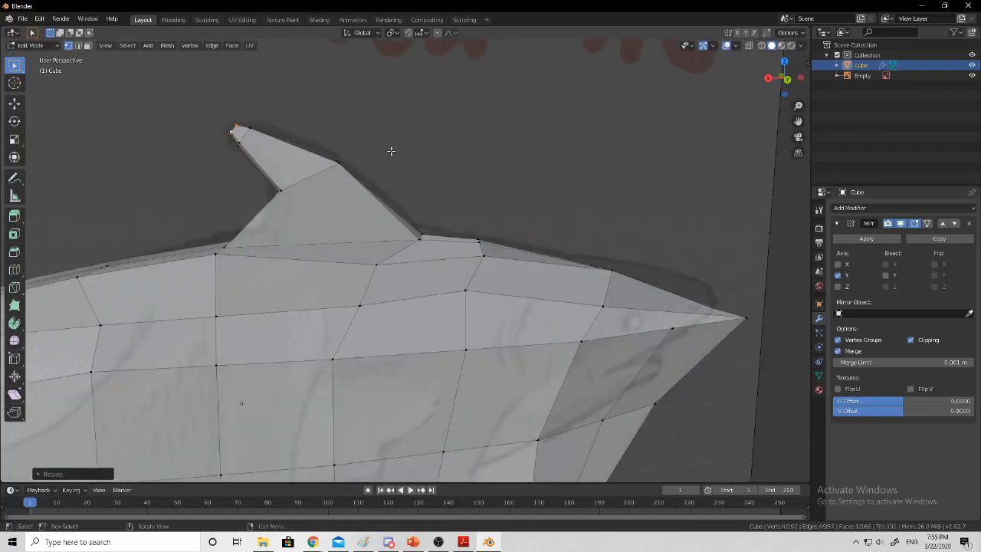
{"action": "middle_click_drag", "start_coordinate": [390, 151], "coordinate": [326, 326], "text": "shift"}
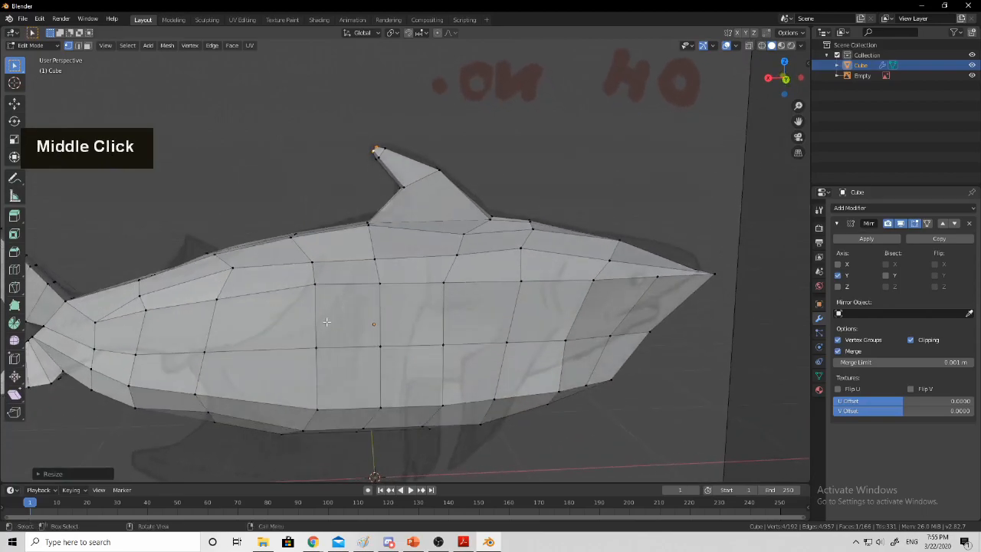
{"action": "left_click", "coordinate": [315, 310], "text": "alt"}
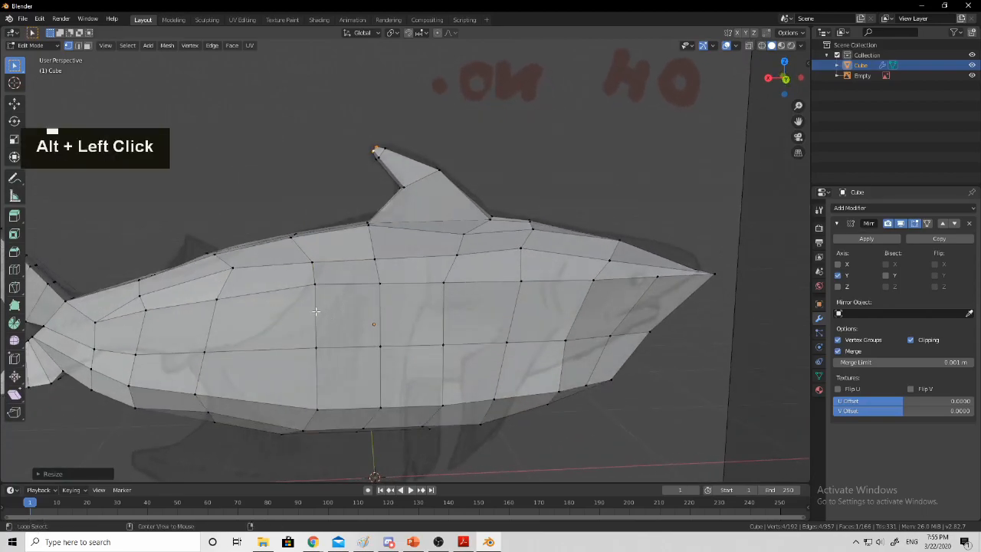
{"action": "middle_click_drag", "start_coordinate": [324, 320], "coordinate": [333, 282]}
{"action": "key", "text": "ctrl+x"}
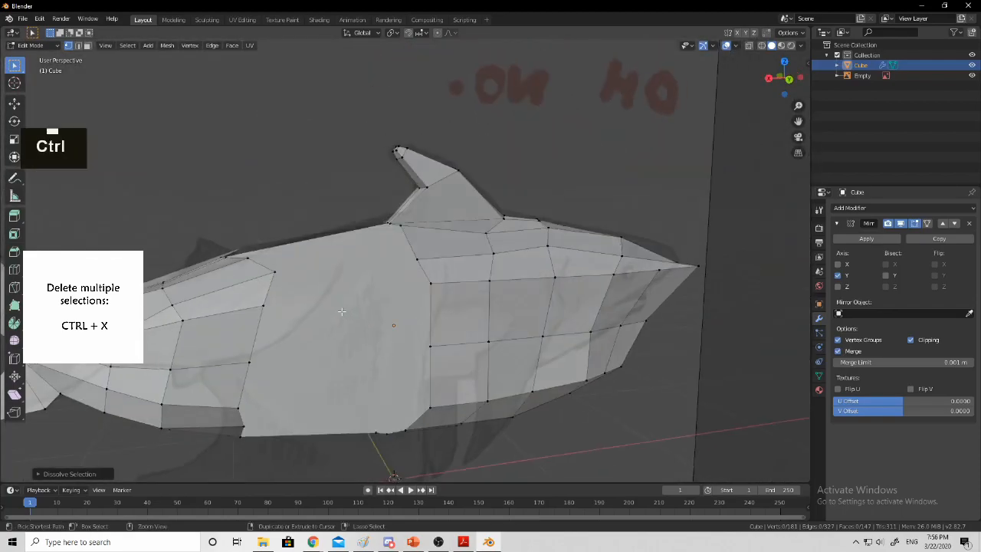
{"action": "key", "text": "ctrl+z"}
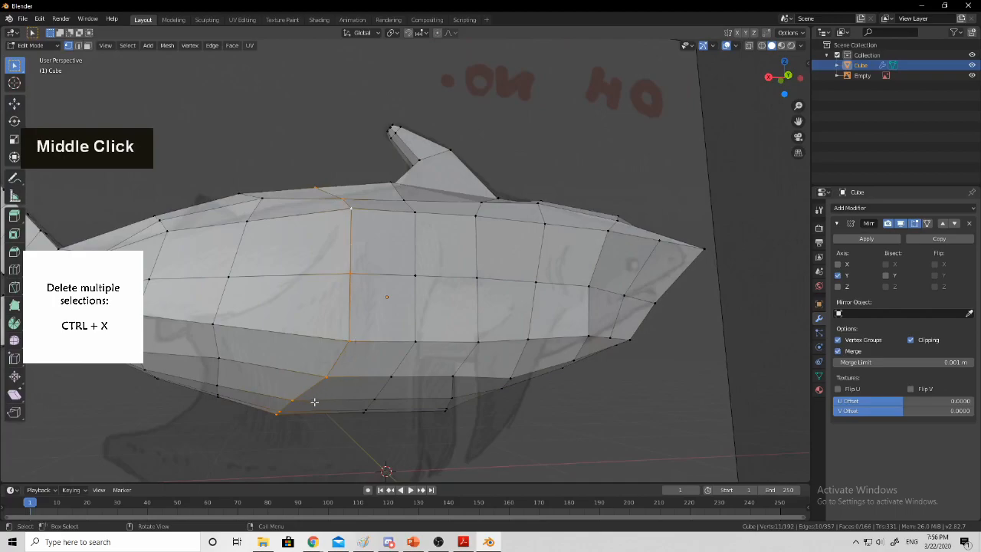
Examine the body's topology by selecting its vertical and lengthwise edge loops one after another from several viewing angles
{"action": "middle_click_drag", "start_coordinate": [289, 400], "coordinate": [273, 366]}
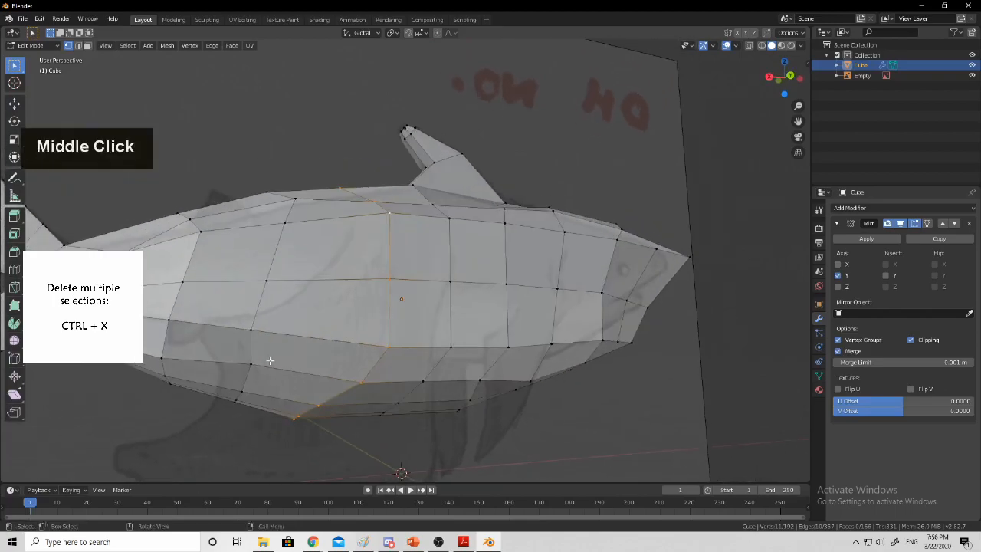
{"action": "left_click", "coordinate": [262, 303], "text": "alt"}
{"action": "left_click", "coordinate": [403, 279], "text": "alt"}
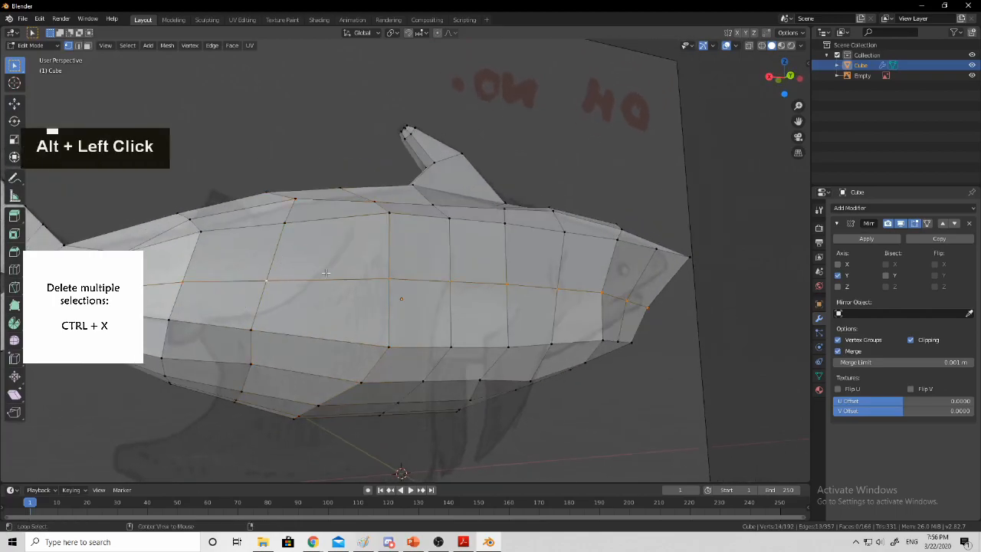
{"action": "middle_click_drag", "start_coordinate": [324, 240], "coordinate": [368, 257]}
{"action": "left_click", "coordinate": [427, 274], "text": "alt"}
{"action": "mouse_move", "coordinate": [427, 274]}
{"action": "middle_mouse_down"}
{"action": "mouse_move", "coordinate": [412, 273]}
{"action": "mouse_move", "coordinate": [412, 253]}
{"action": "mouse_move", "coordinate": [437, 265]}
{"action": "middle_mouse_up"}
{"action": "left_click", "coordinate": [412, 273], "text": "alt"}
{"action": "left_click", "coordinate": [442, 268], "text": "alt"}
{"action": "middle_click_drag", "start_coordinate": [360, 265], "coordinate": [386, 260]}
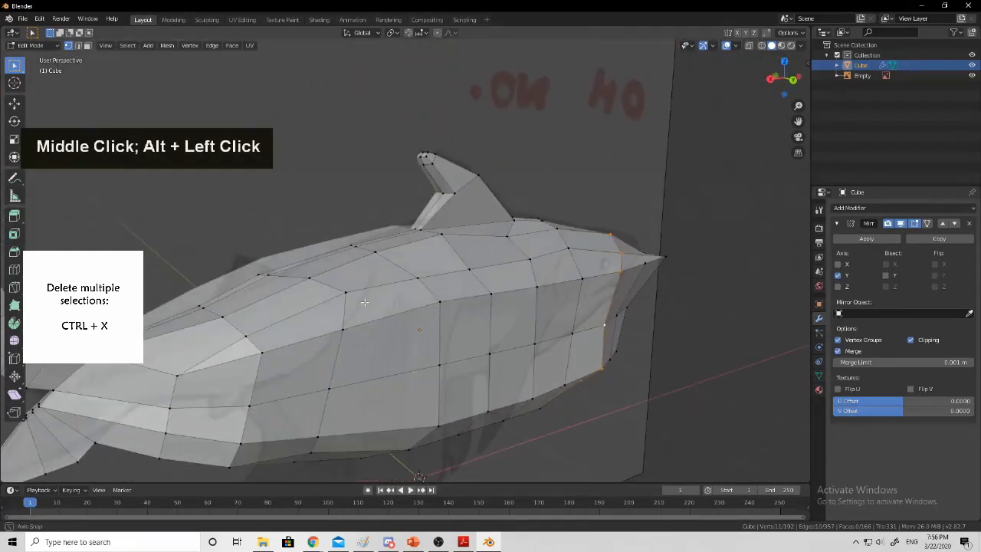
{"action": "left_click", "coordinate": [386, 260], "text": "alt"}
{"action": "middle_click_drag", "start_coordinate": [322, 295], "coordinate": [466, 295]}
{"action": "middle_click_drag", "start_coordinate": [426, 246], "coordinate": [483, 314]}
{"action": "middle_click_drag", "start_coordinate": [325, 325], "coordinate": [362, 242], "text": "shift"}
{"action": "left_click", "coordinate": [404, 283], "text": "alt"}
{"action": "left_click", "coordinate": [313, 274], "text": "alt"}
{"action": "middle_click_drag", "start_coordinate": [563, 286], "coordinate": [538, 283]}
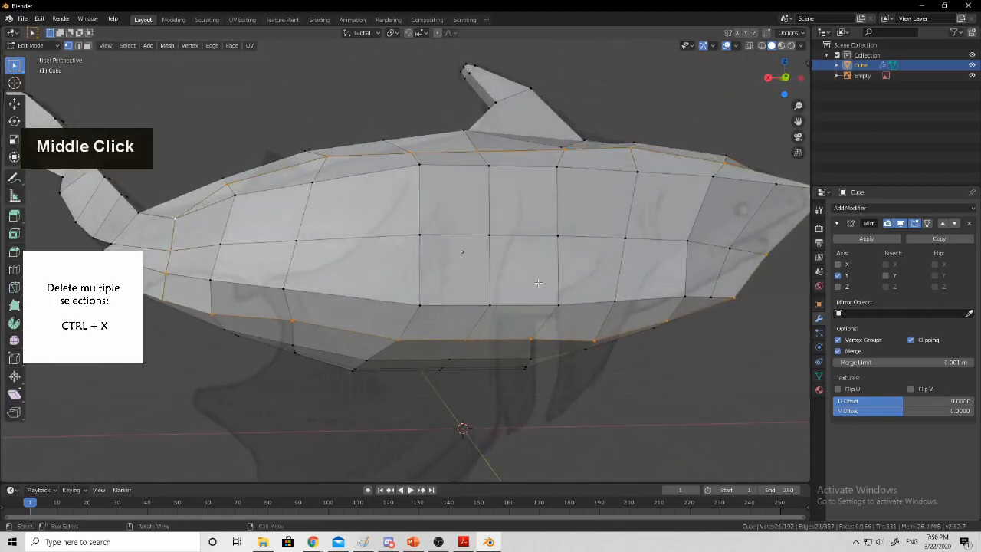
{"action": "middle_click_drag", "start_coordinate": [339, 205], "coordinate": [363, 228]}
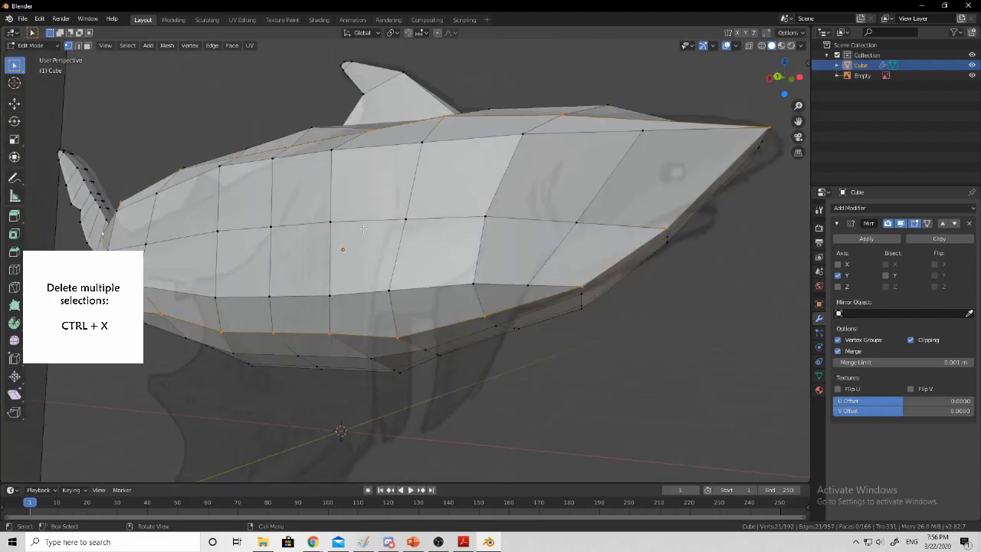
Dissolve the vertical edge loop behind the dorsal fin in edge mode, and select the next loop toward the tail
{"action": "left_click", "coordinate": [78, 45]}
{"action": "middle_click_drag", "start_coordinate": [144, 121], "coordinate": [277, 199]}
{"action": "middle_click_drag", "start_coordinate": [325, 233], "coordinate": [343, 246]}
{"action": "left_click", "coordinate": [374, 239], "text": "alt"}
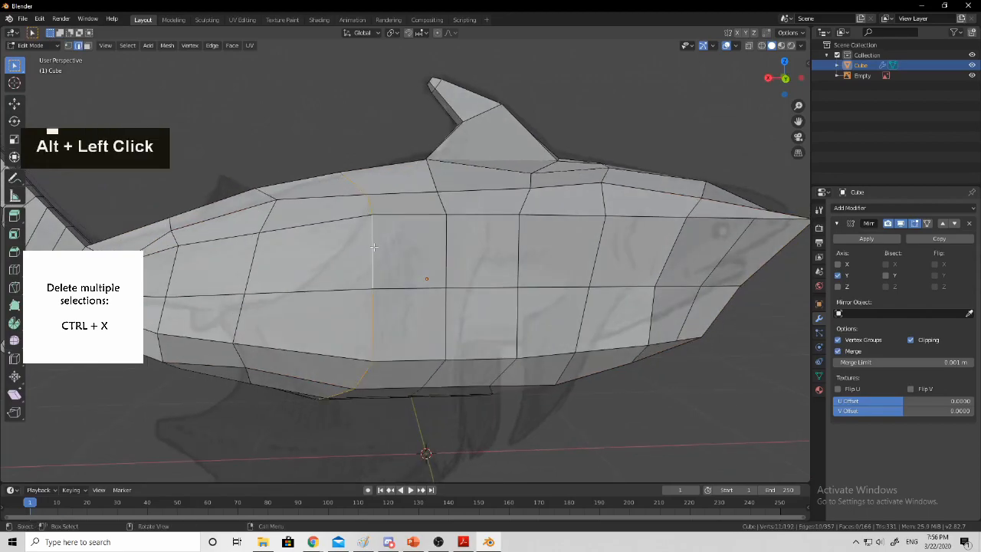
{"action": "key", "text": "ctrl+x"}
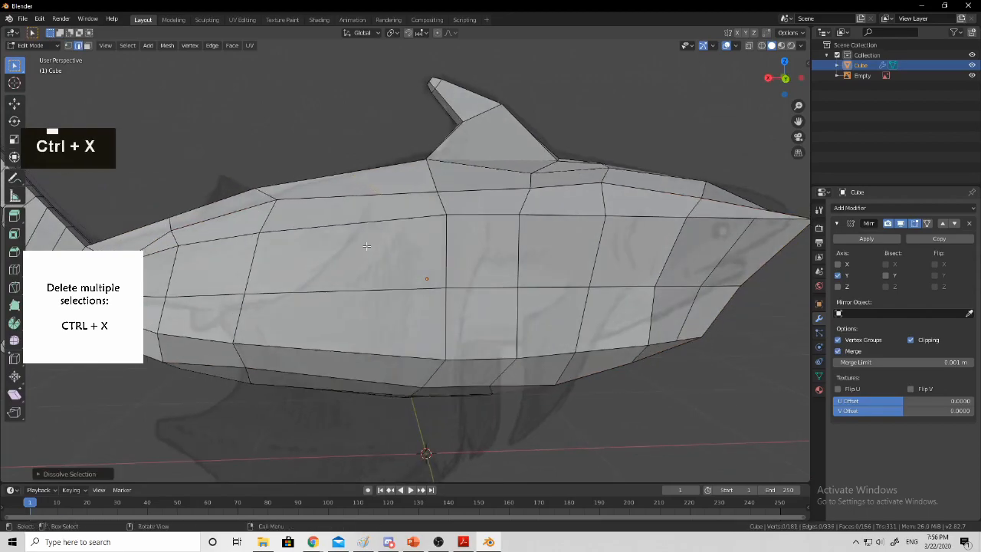
{"action": "mouse_move", "coordinate": [366, 246]}
{"action": "middle_mouse_down"}
{"action": "mouse_move", "coordinate": [360, 253]}
{"action": "mouse_move", "coordinate": [376, 247]}
{"action": "middle_mouse_up"}
{"action": "middle_click_drag", "start_coordinate": [411, 276], "coordinate": [396, 263]}
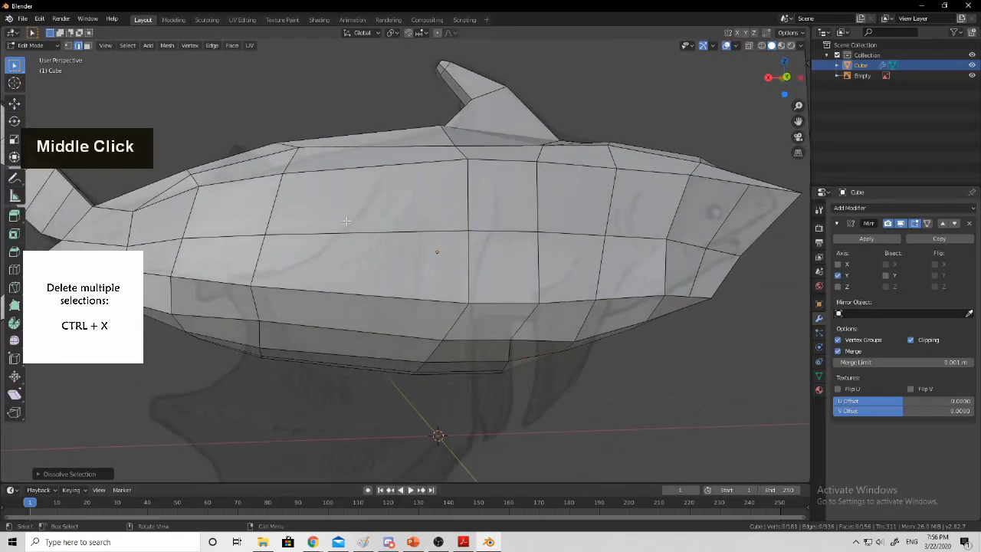
{"action": "left_click", "coordinate": [270, 214], "text": "alt"}
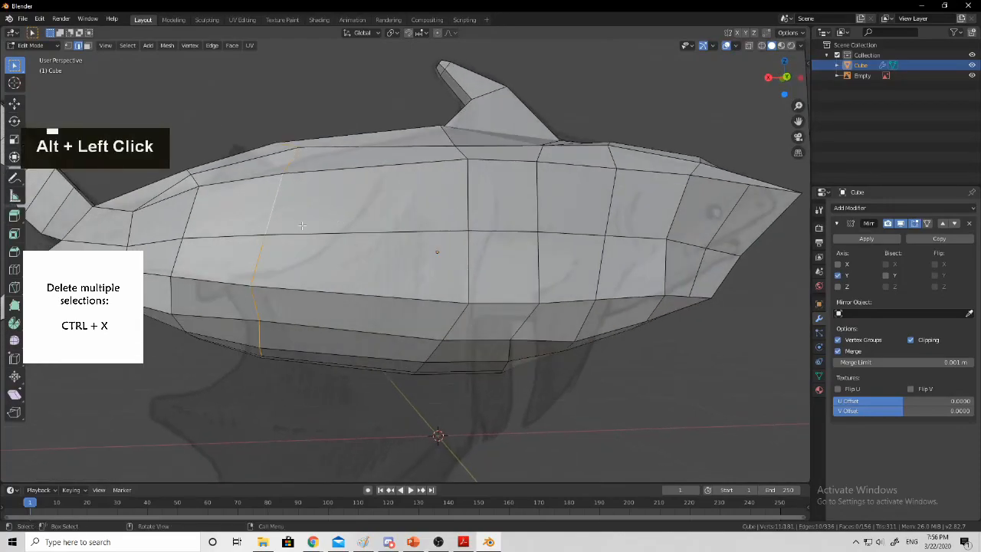
{"action": "middle_click_drag", "start_coordinate": [302, 224], "coordinate": [315, 229]}
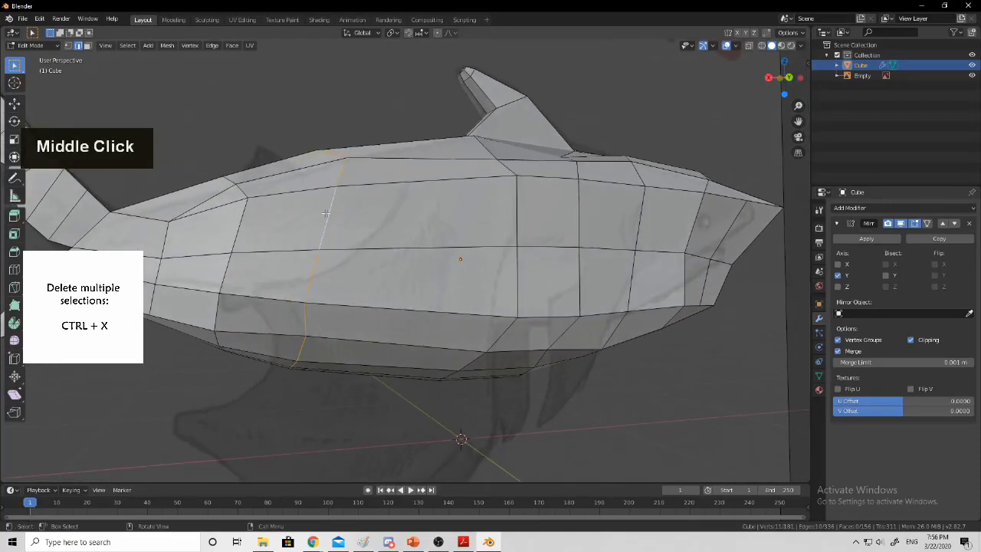
{"action": "middle_click_drag", "start_coordinate": [379, 227], "coordinate": [314, 249]}
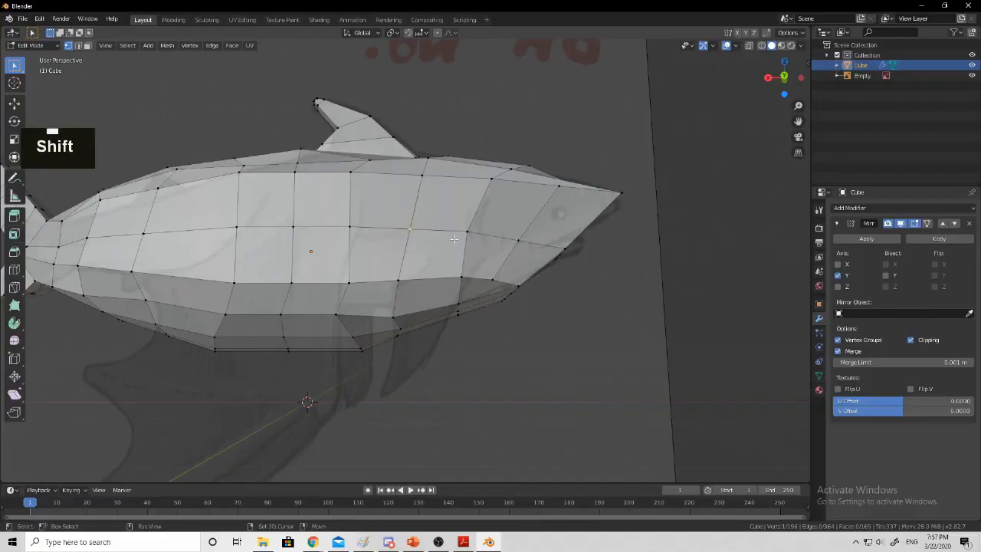
Select the four corner vertices of the side face behind the head and scale the face down for the pectoral fin base
{"action": "left_click", "coordinate": [465, 231], "text": "shift"}
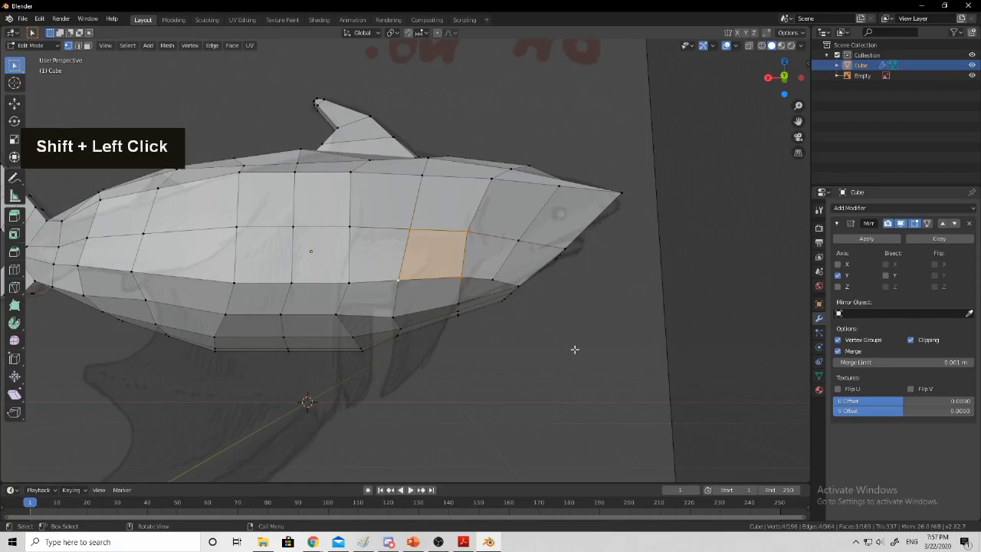
{"action": "key", "text": "s"}
{"action": "left_click", "coordinate": [517, 300]}
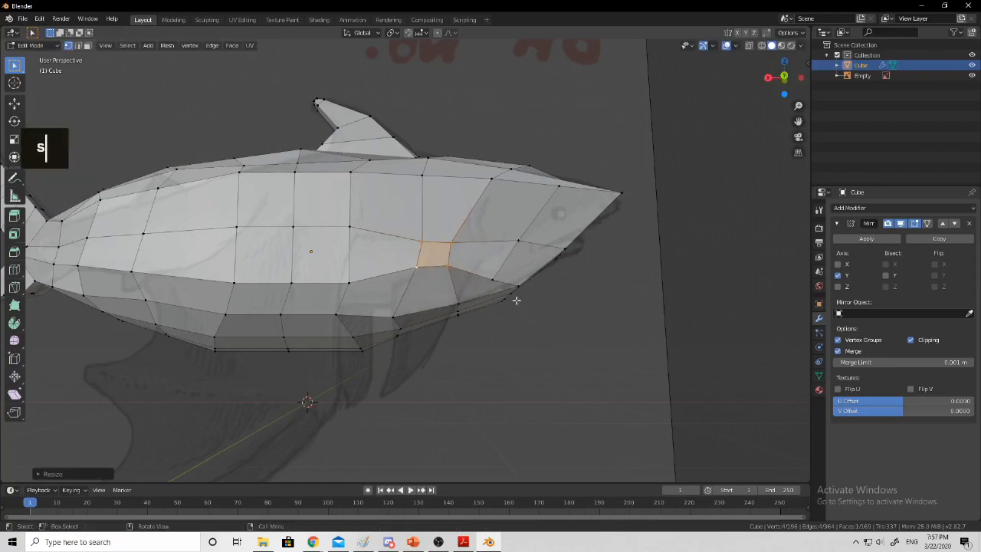
Slide the front upper and front lower vertices of the pectoral fin base along their edges to reshape the face
{"action": "key", "text": "g"}
{"action": "key", "text": "g"}
{"action": "left_click", "coordinate": [487, 264]}
{"action": "key", "text": "g"}
{"action": "key", "text": "g"}
{"action": "left_click", "coordinate": [469, 270]}
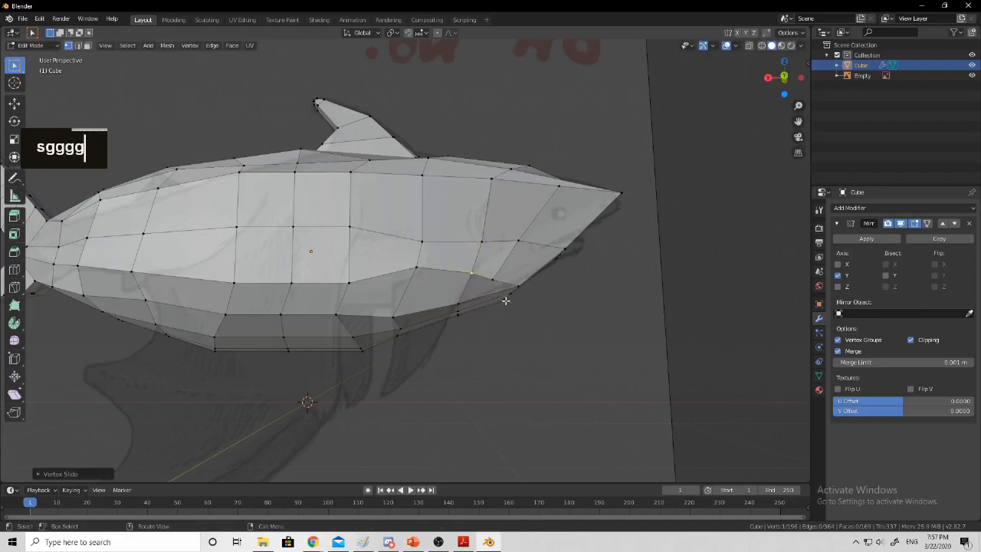
{"action": "key", "text": "g"}
{"action": "key", "text": "g"}
{"action": "left_click", "coordinate": [491, 270]}
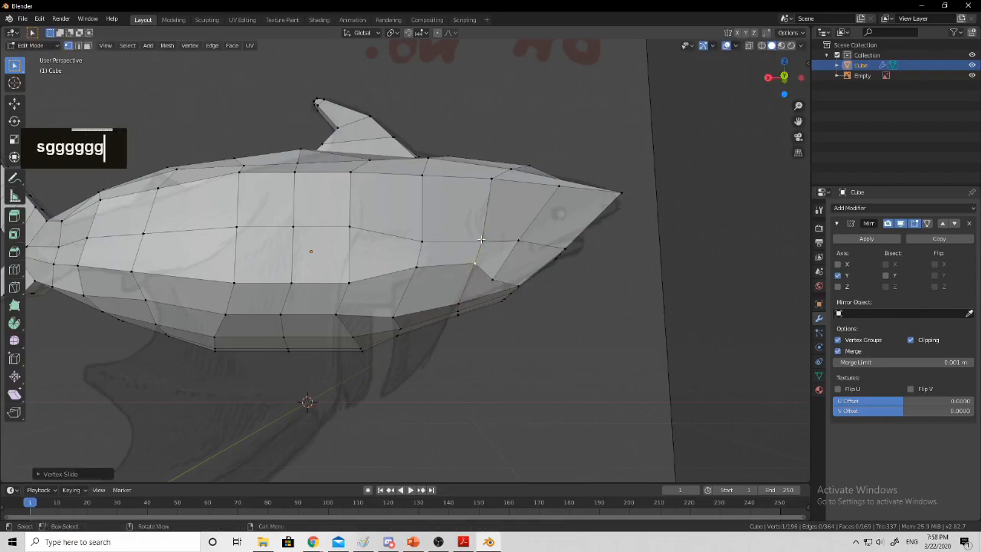
Slide the remaining corners of the pectoral fin base along their edges to make the face low and narrow
{"action": "key", "text": "g"}
{"action": "key", "text": "g"}
{"action": "left_click", "coordinate": [479, 246]}
{"action": "key", "text": "g"}
{"action": "key", "text": "g"}
{"action": "left_click", "coordinate": [423, 251]}
{"action": "key", "text": "g"}
{"action": "key", "text": "g"}
{"action": "left_click", "coordinate": [425, 255]}
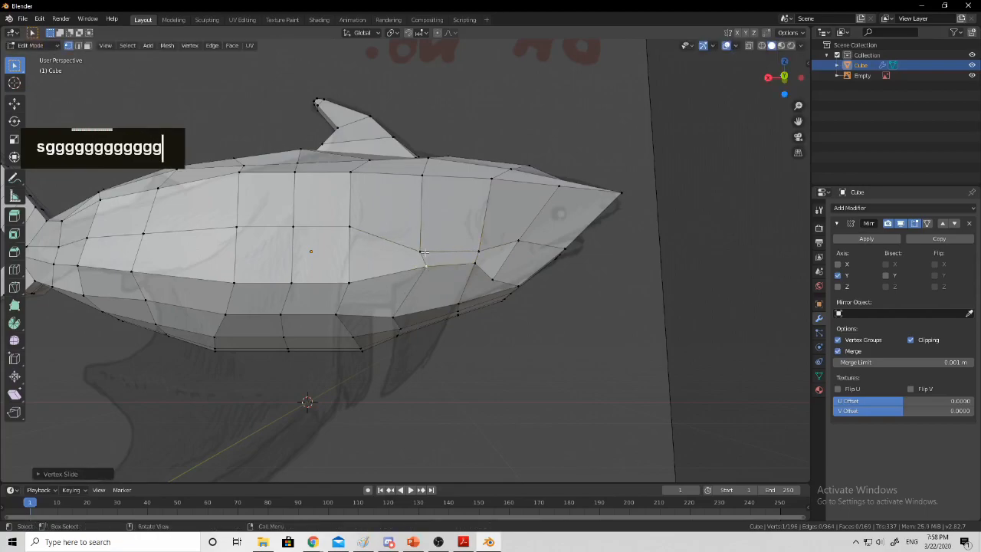
{"action": "key", "text": "g"}
{"action": "key", "text": "g"}
{"action": "left_click", "coordinate": [423, 250]}
Select the base on the back near the tail and extrude it upward to start a small second dorsal fin
{"action": "middle_click_drag", "start_coordinate": [423, 251], "coordinate": [435, 270]}
{"action": "double_click", "coordinate": [314, 287], "text": "shift"}
{"action": "left_click", "coordinate": [326, 288], "text": "shift"}
{"action": "key", "text": "e"}
{"action": "left_click", "coordinate": [318, 264]}
{"action": "scroll", "coordinate": [461, 295], "scroll_direction": "down", "scroll_amount": 2}
{"action": "scroll", "coordinate": [439, 278], "scroll_direction": "up", "scroll_amount": 2}
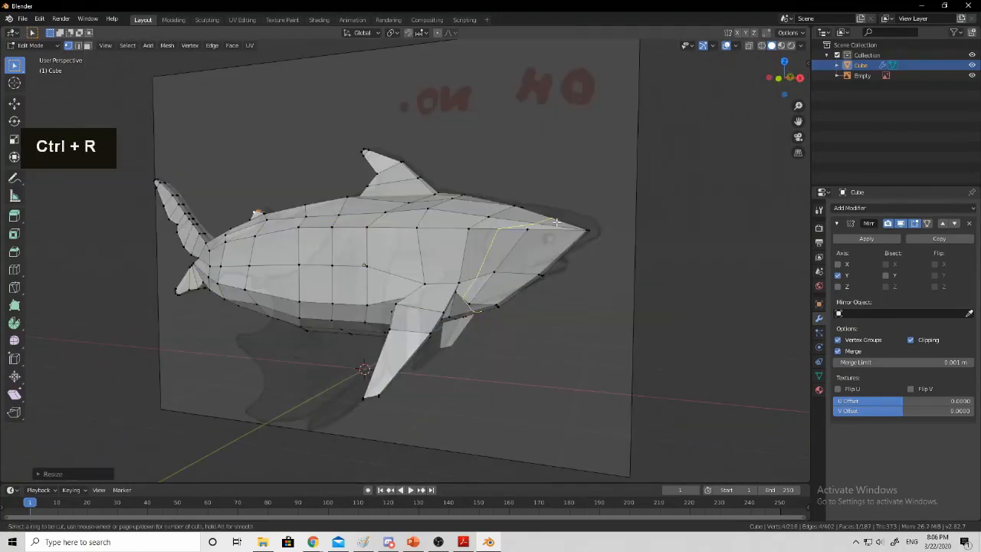
Select vertices on the head and cut additional edges across the snout with the Knife tool
{"action": "middle_click_drag", "start_coordinate": [567, 230], "coordinate": [641, 254]}
{"action": "left_click", "coordinate": [574, 265], "text": "shift"}
{"action": "left_click", "coordinate": [550, 157], "text": "shift"}
{"action": "key", "text": "k"}
{"action": "key", "text": "k"}
{"action": "left_click", "coordinate": [582, 277], "text": "shift"}
{"action": "right_click", "coordinate": [641, 253]}
Select individual vertices around the snout and move them to refine the shape of the head
{"action": "key", "text": "g"}
{"action": "key", "text": "c"}
{"action": "middle_click_drag", "start_coordinate": [627, 251], "coordinate": [598, 311]}
{"action": "left_click", "coordinate": [608, 271]}
{"action": "right_click", "coordinate": [608, 271]}
{"action": "key", "text": "g"}
{"action": "left_click", "coordinate": [682, 246]}
{"action": "left_click", "coordinate": [530, 254]}
{"action": "right_click", "coordinate": [531, 254]}
{"action": "key", "text": "g"}
{"action": "left_click", "coordinate": [602, 322]}
Make another Knife cut across the front of the snout and apply it
{"action": "middle_click_drag", "start_coordinate": [655, 211], "coordinate": [631, 324]}
{"action": "key", "text": "k"}
{"action": "right_click", "coordinate": [646, 267]}
{"action": "key", "text": "k"}
{"action": "key", "text": "Return"}
Select the edge loop at the tip of the snout and move it to round off the nose
{"action": "left_click", "coordinate": [656, 249], "text": "alt"}
{"action": "key", "text": "g"}
{"action": "left_click", "coordinate": [665, 245]}
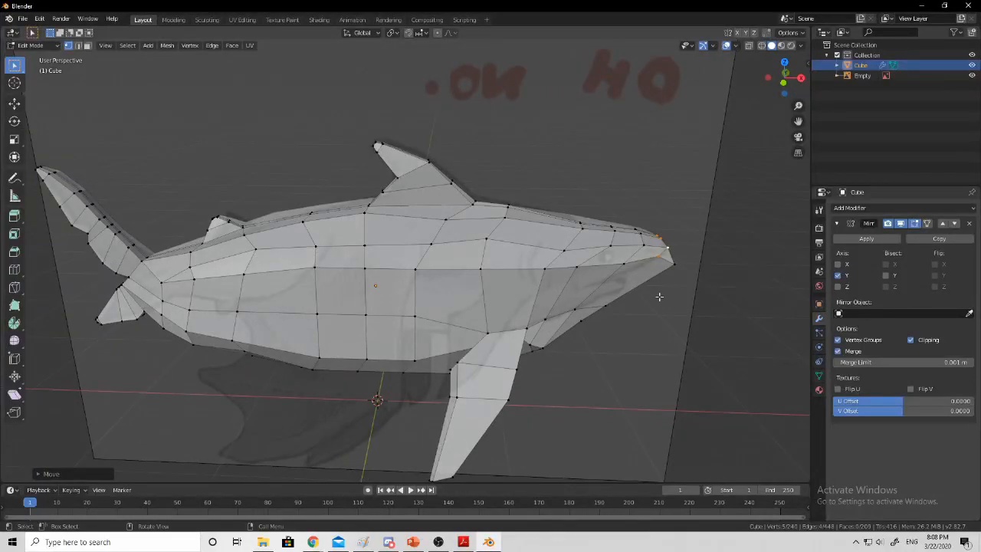
{"action": "middle_click_drag", "start_coordinate": [402, 89], "coordinate": [383, 95]}
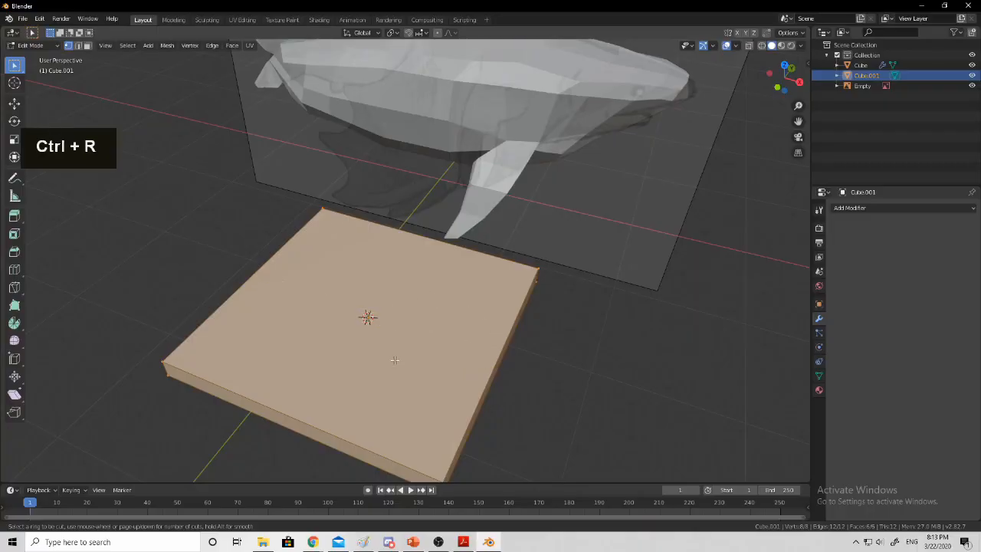
Add two evenly spaced loop cuts across the flat box, leaving them unslid
{"action": "scroll", "coordinate": [307, 423], "scroll_direction": "up", "scroll_amount": 1}
{"action": "left_click", "coordinate": [313, 414]}
{"action": "right_click", "coordinate": [321, 407]}
{"action": "middle_click_drag", "start_coordinate": [321, 407], "coordinate": [507, 366]}
Add a centred loop cut across the outer section of the fin piece
{"action": "key", "text": "ctrl+r"}
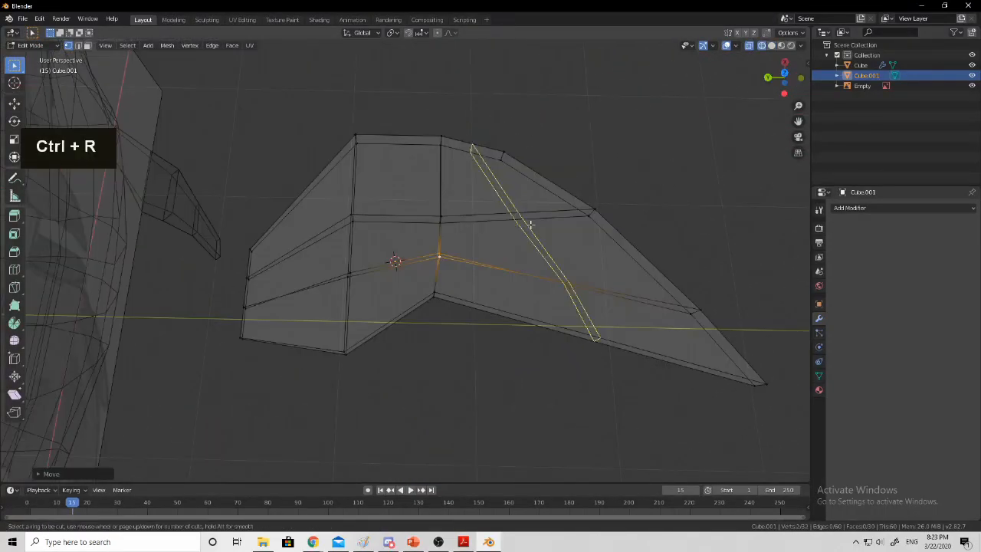
{"action": "left_click", "coordinate": [530, 219]}
{"action": "right_click", "coordinate": [529, 219]}
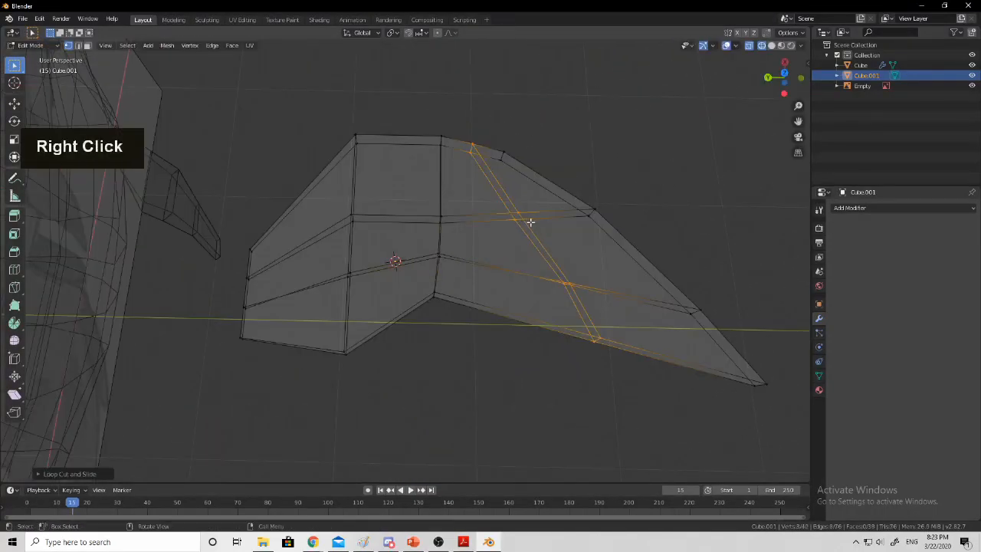
{"action": "middle_click_drag", "start_coordinate": [567, 271], "coordinate": [503, 293]}
Box-select the trailing-side vertices of the new loop and move them inward to curve the fin's inner edge
{"action": "key", "text": "a"}
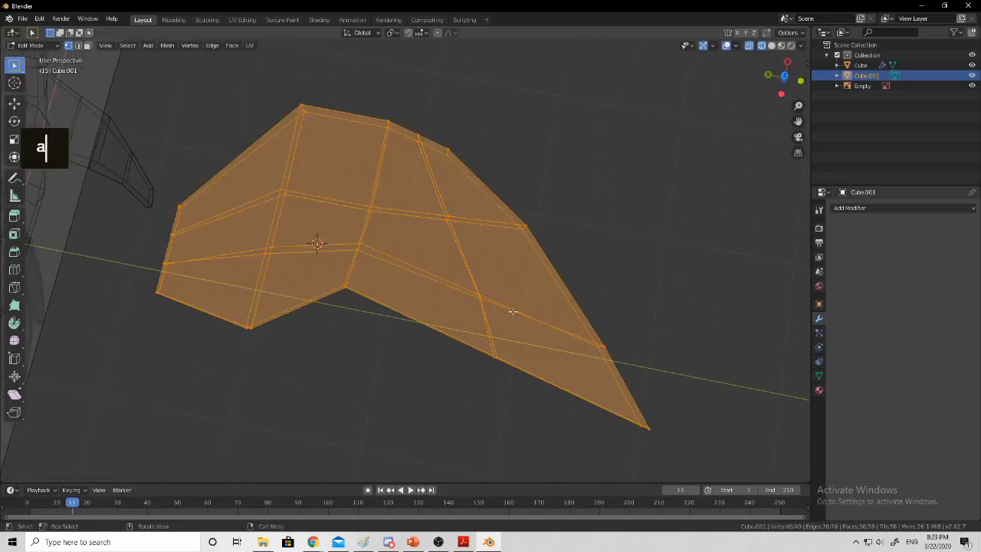
{"action": "left_click", "coordinate": [497, 311]}
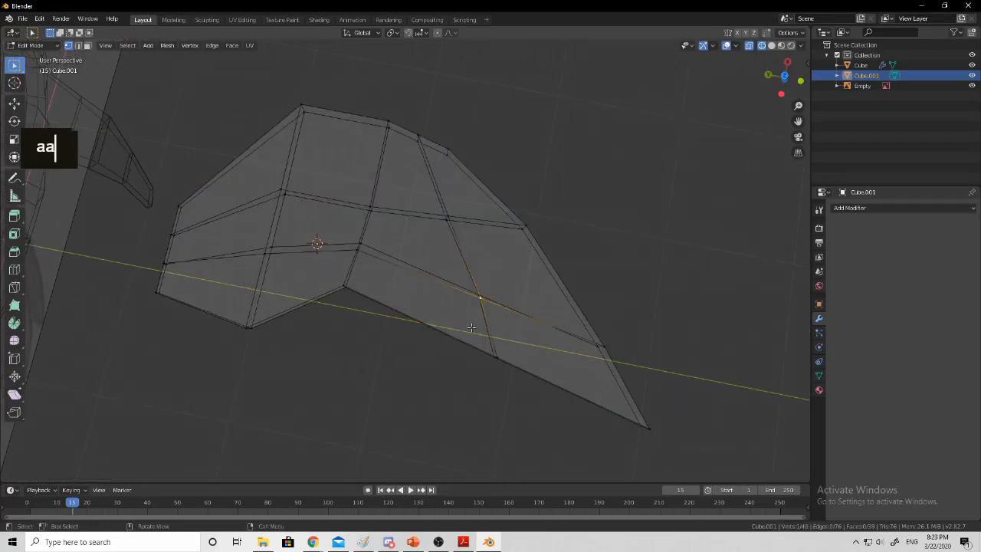
{"action": "key", "text": "b"}
{"action": "left_click_drag", "start_coordinate": [442, 258], "coordinate": [516, 376]}
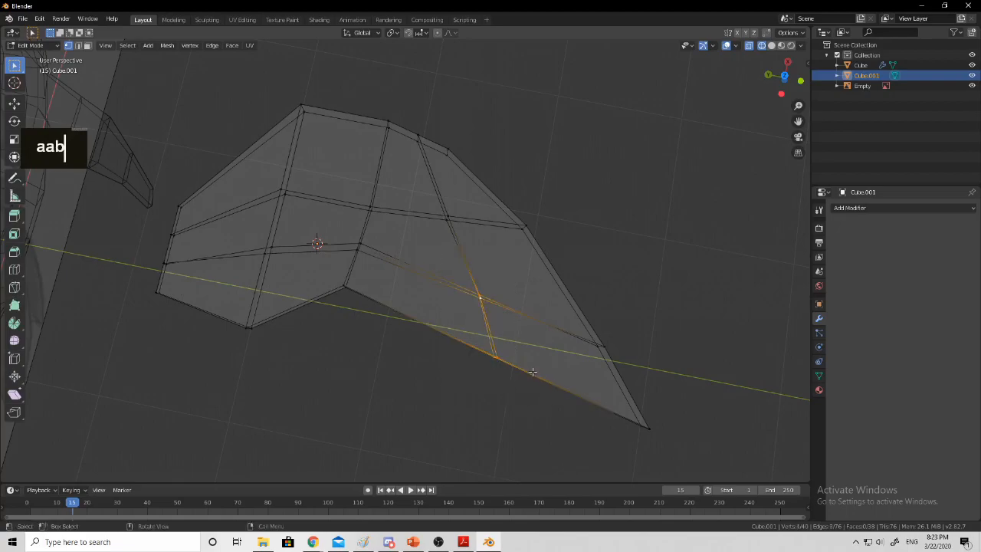
{"action": "key", "text": "g"}
{"action": "left_click", "coordinate": [494, 304]}
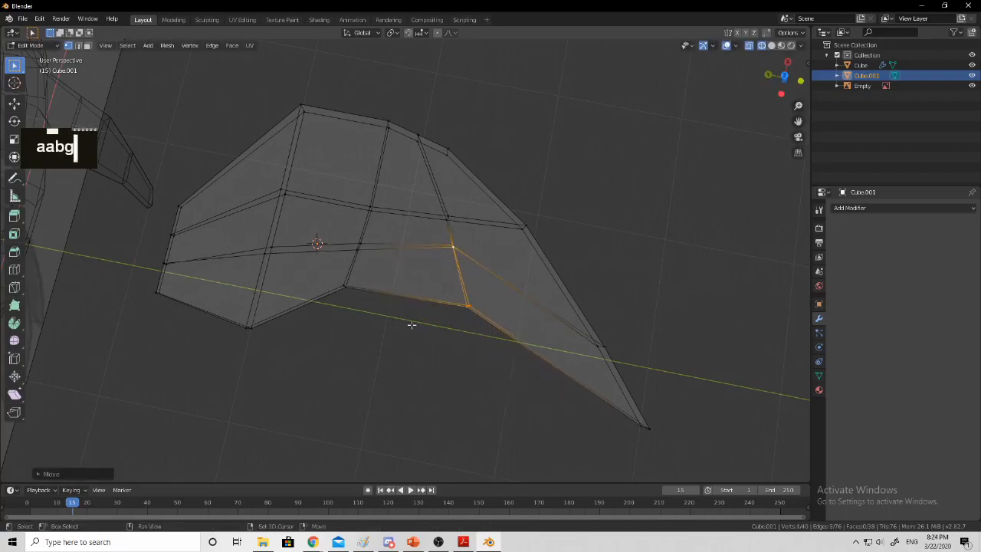
{"action": "middle_click_drag", "start_coordinate": [603, 341], "coordinate": [619, 371], "text": "shift"}
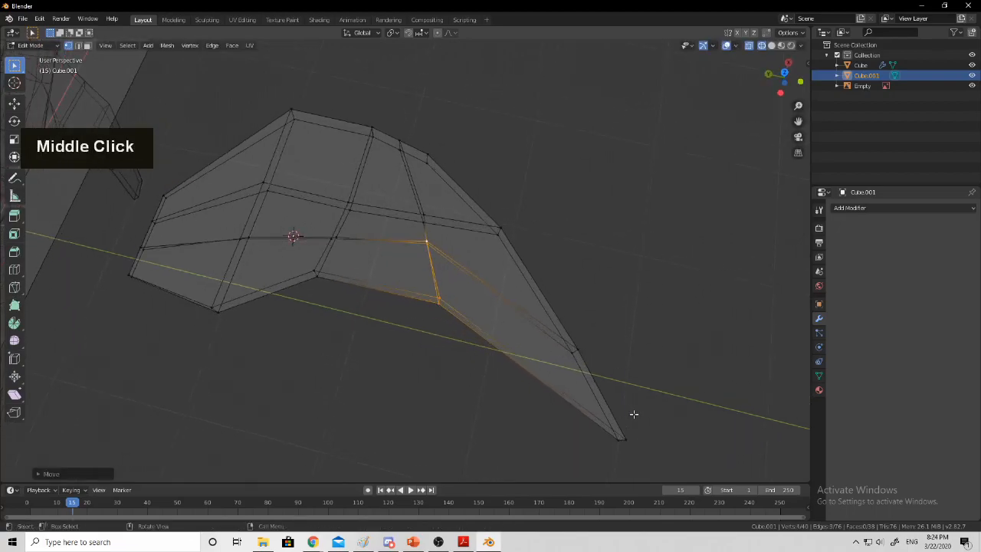
{"action": "key", "text": "g"}
{"action": "left_click", "coordinate": [596, 396]}
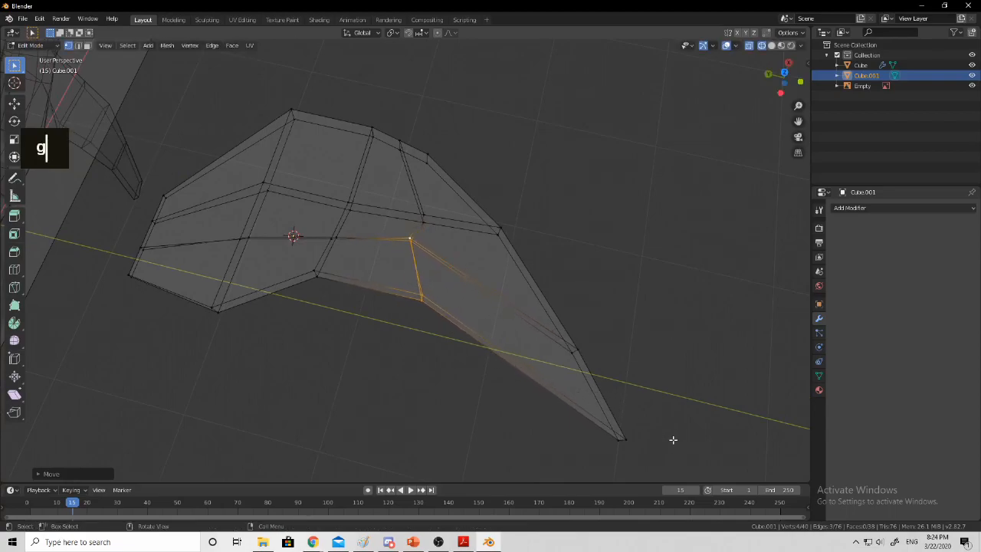
Select the trailing edge at the fin's pointed tip and slide it back along the fin to form a blunt end
{"action": "middle_click_drag", "start_coordinate": [625, 432], "coordinate": [532, 373], "text": "shift"}
{"action": "key", "text": "b"}
{"action": "left_click_drag", "start_coordinate": [509, 335], "coordinate": [579, 398]}
{"action": "key", "text": "a"}
{"action": "key", "text": "alt+a"}
{"action": "key", "text": "c"}
{"action": "left_click", "coordinate": [541, 359]}
{"action": "right_click", "coordinate": [541, 359]}
{"action": "middle_click_drag", "start_coordinate": [541, 358], "coordinate": [563, 322]}
{"action": "middle_click_drag", "start_coordinate": [563, 322], "coordinate": [624, 355], "text": "shift"}
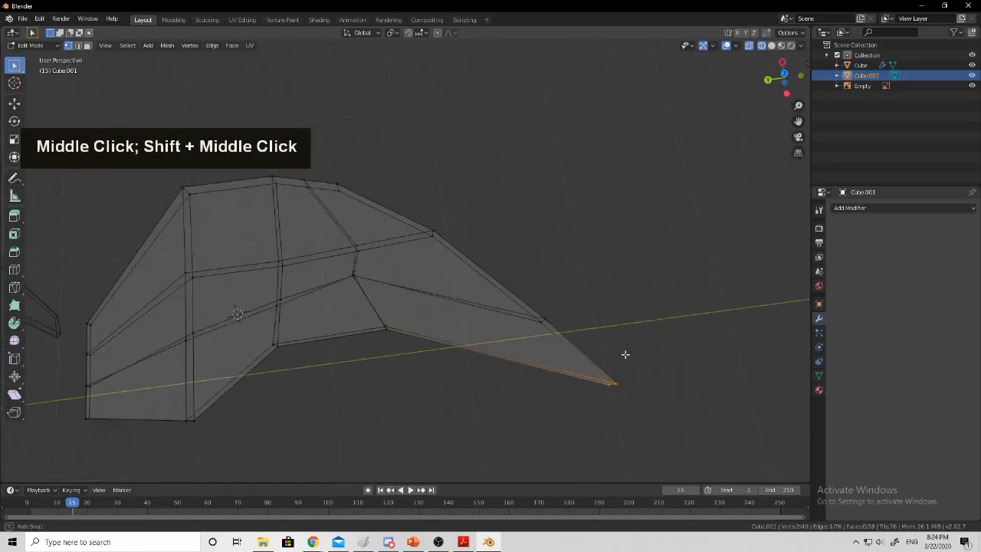
{"action": "key", "text": "g"}
{"action": "key", "text": "g"}
{"action": "left_click", "coordinate": [504, 368]}
{"action": "key", "text": "g"}
{"action": "key", "text": "g"}
{"action": "key", "text": "g"}
{"action": "key", "text": "g"}
{"action": "left_click", "coordinate": [536, 323]}
{"action": "middle_click_drag", "start_coordinate": [367, 318], "coordinate": [348, 314]}
{"action": "middle_click_drag", "start_coordinate": [349, 315], "coordinate": [450, 311], "text": "shift"}
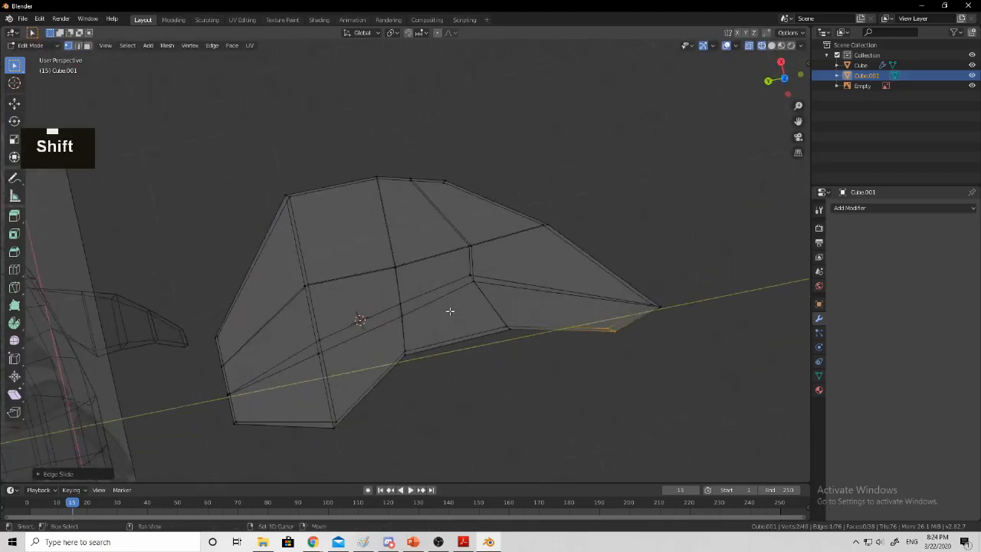
Circle-select the inner vertices of the fin's middle cross loop and move them toward the leading edge to sharpen the bend
{"action": "middle_click_drag", "start_coordinate": [155, 386], "coordinate": [344, 337]}
{"action": "mouse_move", "coordinate": [345, 337]}
{"action": "middle_mouse_down", "text": "shift"}
{"action": "mouse_move", "coordinate": [531, 285]}
{"action": "mouse_move", "coordinate": [304, 265]}
{"action": "mouse_move", "coordinate": [537, 236]}
{"action": "mouse_move", "coordinate": [536, 184]}
{"action": "middle_mouse_up", "text": "shift"}
{"action": "mouse_move", "coordinate": [536, 184]}
{"action": "middle_mouse_down", "text": "shift"}
{"action": "mouse_move", "coordinate": [567, 108]}
{"action": "mouse_move", "coordinate": [514, 176]}
{"action": "middle_mouse_up", "text": "shift"}
{"action": "middle_click_drag", "start_coordinate": [513, 177], "coordinate": [414, 184], "text": "shift"}
{"action": "mouse_move", "coordinate": [314, 199]}
{"action": "middle_mouse_down"}
{"action": "mouse_move", "coordinate": [416, 170]}
{"action": "mouse_move", "coordinate": [399, 200]}
{"action": "mouse_move", "coordinate": [485, 200]}
{"action": "middle_mouse_up"}
{"action": "key", "text": "shift+z"}
{"action": "key", "text": "a"}
{"action": "key", "text": "a"}
{"action": "left_click", "coordinate": [732, 314]}
{"action": "middle_click_drag", "start_coordinate": [489, 299], "coordinate": [484, 306]}
{"action": "key", "text": "c"}
{"action": "left_click_drag", "start_coordinate": [482, 303], "coordinate": [455, 217]}
{"action": "right_click", "coordinate": [479, 317]}
{"action": "key", "text": "g"}
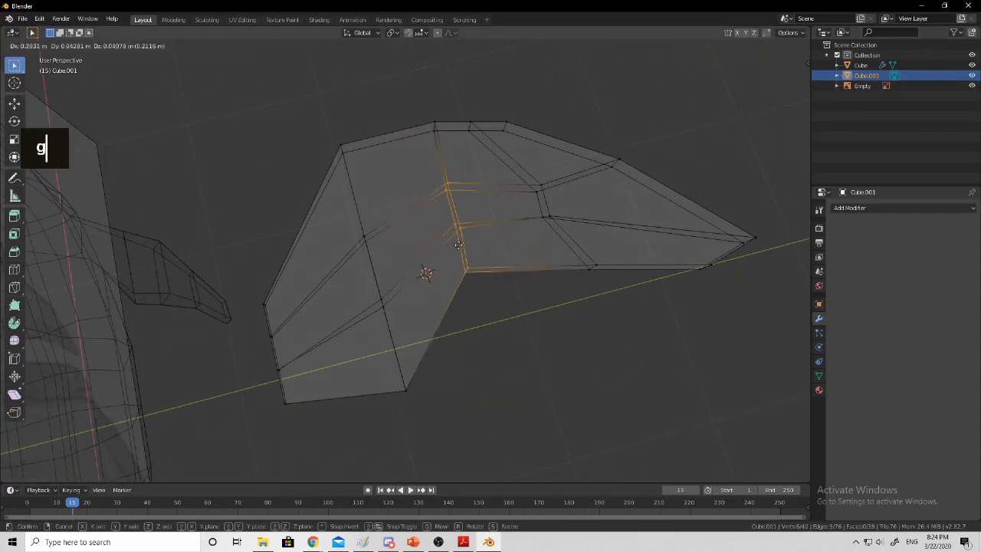
{"action": "left_click", "coordinate": [460, 251]}
{"action": "middle_click_drag", "start_coordinate": [460, 252], "coordinate": [522, 290]}
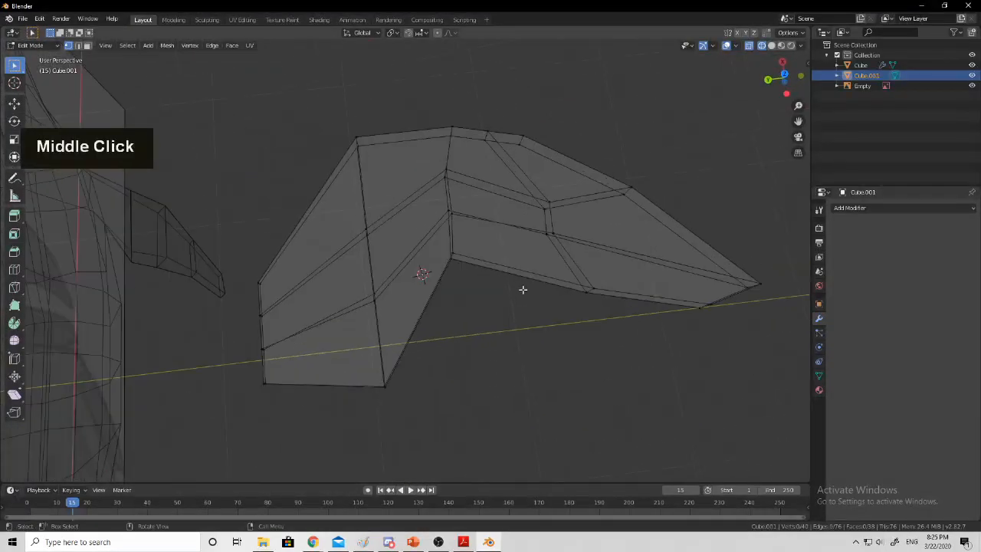
Show the fin piece in solid shading and return to Object Mode
{"action": "left_click", "coordinate": [771, 45]}
{"action": "mouse_move", "coordinate": [653, 260]}
{"action": "middle_mouse_down"}
{"action": "mouse_move", "coordinate": [608, 171]}
{"action": "mouse_move", "coordinate": [536, 206]}
{"action": "mouse_move", "coordinate": [385, 210]}
{"action": "mouse_move", "coordinate": [396, 183]}
{"action": "mouse_move", "coordinate": [556, 204]}
{"action": "mouse_move", "coordinate": [636, 226]}
{"action": "middle_mouse_up"}
{"action": "key", "text": "Tab"}
{"action": "scroll", "coordinate": [397, 184], "scroll_direction": "down", "scroll_amount": 2}
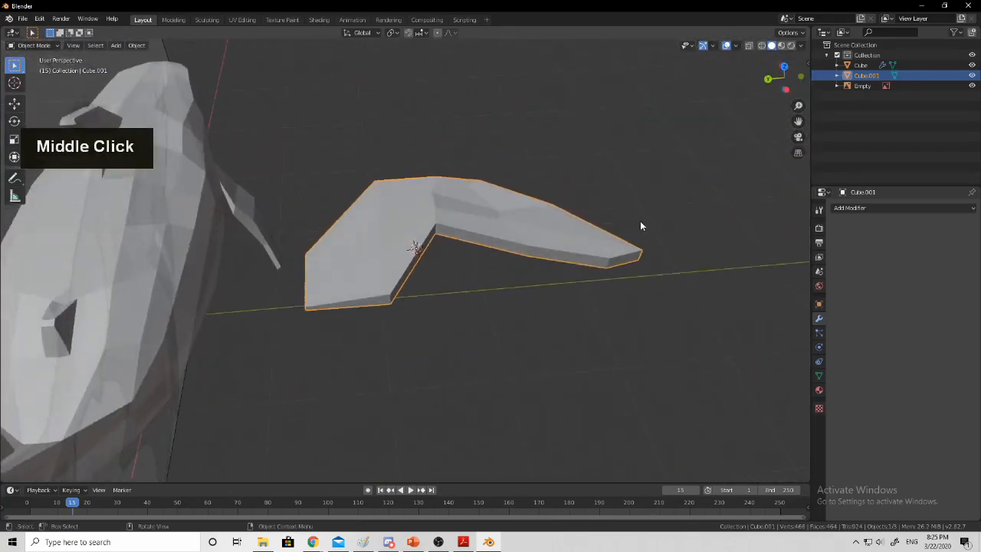
Scale the whole fin piece down, then enlarge it slightly to suit the shark's proportions
{"action": "key", "text": "s"}
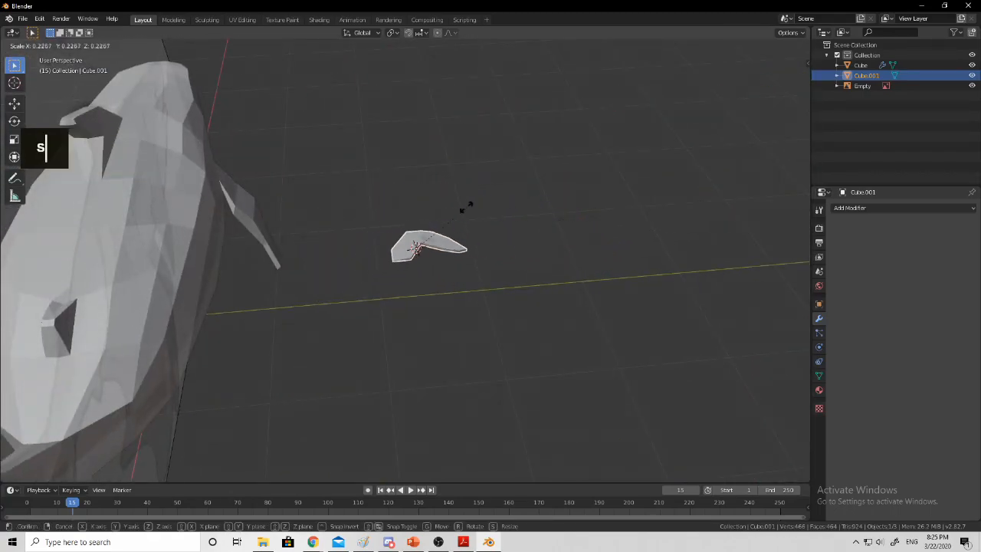
{"action": "left_click", "coordinate": [454, 206]}
{"action": "middle_click_drag", "start_coordinate": [454, 206], "coordinate": [510, 222]}
{"action": "key", "text": "s"}
{"action": "left_click", "coordinate": [569, 228]}
Rotate the separate fin piece and move it across to the shark's side
{"action": "middle_click_drag", "start_coordinate": [569, 228], "coordinate": [526, 225]}
{"action": "key", "text": "r"}
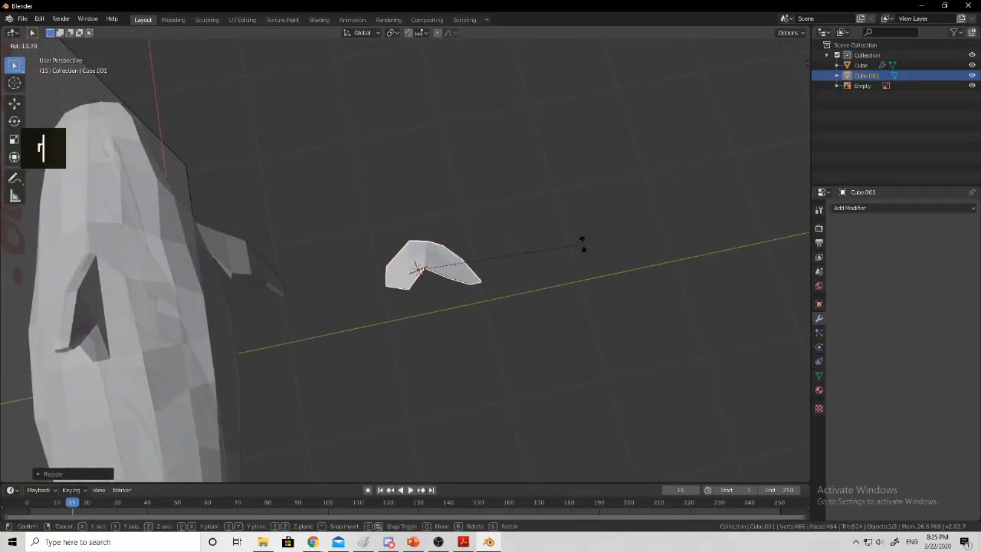
{"action": "left_click", "coordinate": [591, 278]}
{"action": "middle_click_drag", "start_coordinate": [591, 278], "coordinate": [620, 261]}
{"action": "key", "text": "g"}
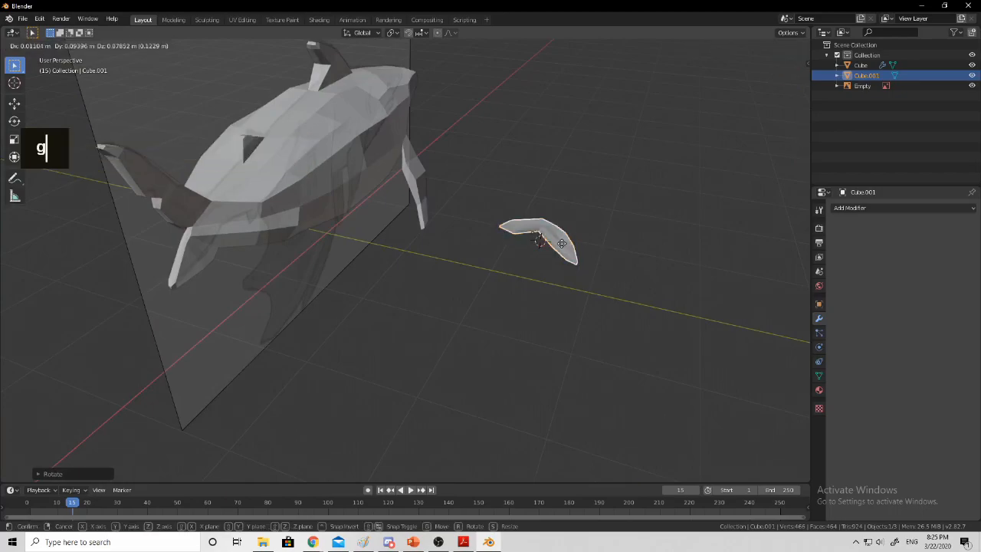
{"action": "left_click", "coordinate": [440, 161]}
Reposition the fin piece from side, rear and top views so its root meets the shark's upper flank
{"action": "middle_click_drag", "start_coordinate": [441, 161], "coordinate": [518, 154]}
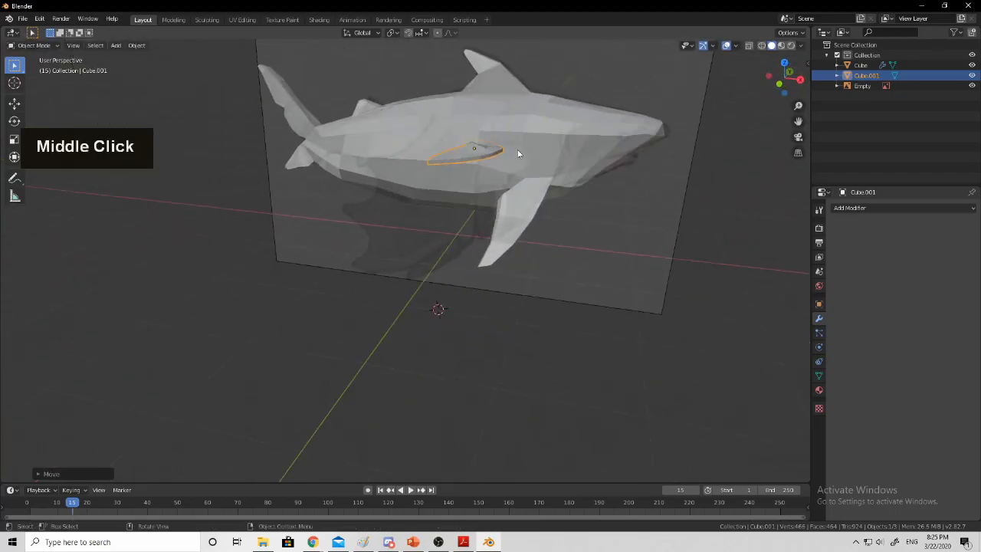
{"action": "key", "text": "g"}
{"action": "left_click", "coordinate": [460, 132]}
{"action": "middle_click_drag", "start_coordinate": [460, 131], "coordinate": [438, 123]}
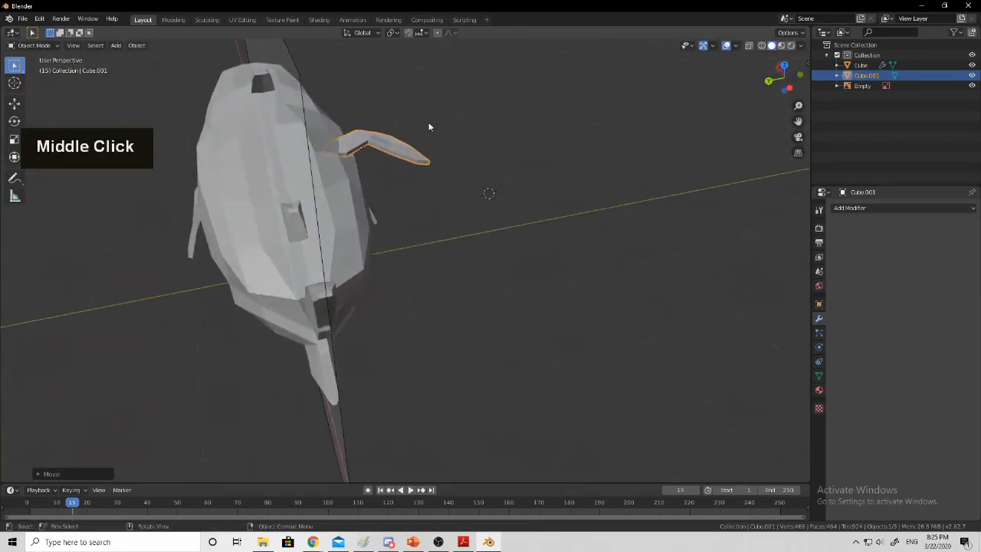
{"action": "key", "text": "g"}
{"action": "left_click", "coordinate": [374, 93]}
{"action": "middle_click_drag", "start_coordinate": [373, 92], "coordinate": [375, 157]}
{"action": "key", "text": "g"}
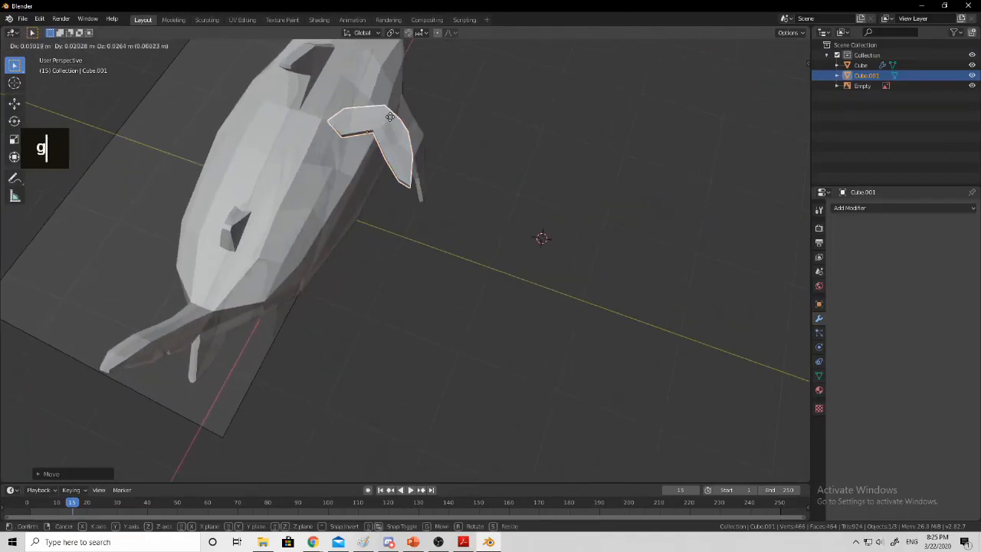
{"action": "left_click", "coordinate": [369, 126]}
{"action": "middle_click_drag", "start_coordinate": [368, 126], "coordinate": [515, 121]}
{"action": "key", "text": "g"}
{"action": "left_click", "coordinate": [420, 108]}
{"action": "key", "text": "g"}
{"action": "right_click", "coordinate": [488, 122]}
Tilt the fin piece and move it back so its root sinks into the shark's flank
{"action": "key", "text": "r"}
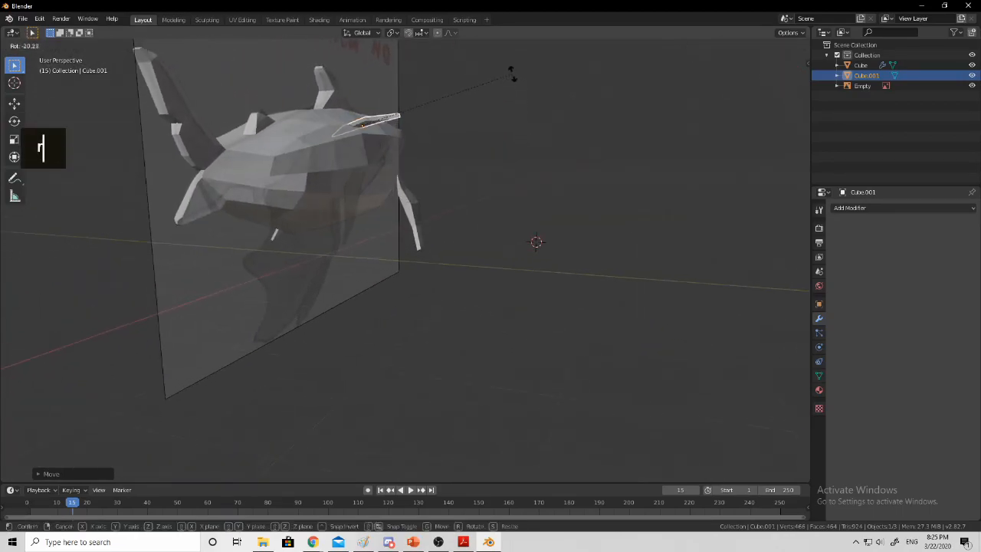
{"action": "left_click", "coordinate": [510, 55]}
{"action": "middle_click_drag", "start_coordinate": [510, 55], "coordinate": [411, 166]}
{"action": "key", "text": "g"}
{"action": "left_click", "coordinate": [514, 124]}
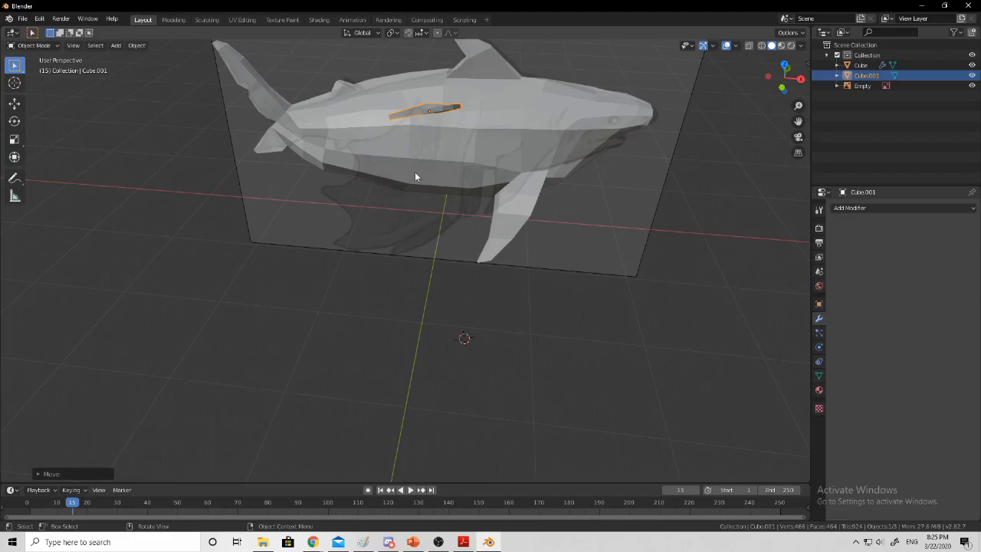
Select the shark body along with the fin piece and join them into one object with the body active
{"action": "mouse_move", "coordinate": [416, 177]}
{"action": "middle_mouse_down"}
{"action": "mouse_move", "coordinate": [469, 202]}
{"action": "mouse_move", "coordinate": [532, 198]}
{"action": "mouse_move", "coordinate": [420, 169]}
{"action": "mouse_move", "coordinate": [473, 169]}
{"action": "mouse_move", "coordinate": [373, 215]}
{"action": "mouse_move", "coordinate": [430, 218]}
{"action": "mouse_move", "coordinate": [370, 191]}
{"action": "mouse_move", "coordinate": [409, 169]}
{"action": "mouse_move", "coordinate": [449, 176]}
{"action": "mouse_move", "coordinate": [409, 192]}
{"action": "middle_mouse_up"}
{"action": "scroll", "coordinate": [390, 209], "scroll_direction": "down", "scroll_amount": 2}
{"action": "left_click", "coordinate": [365, 210], "text": "shift"}
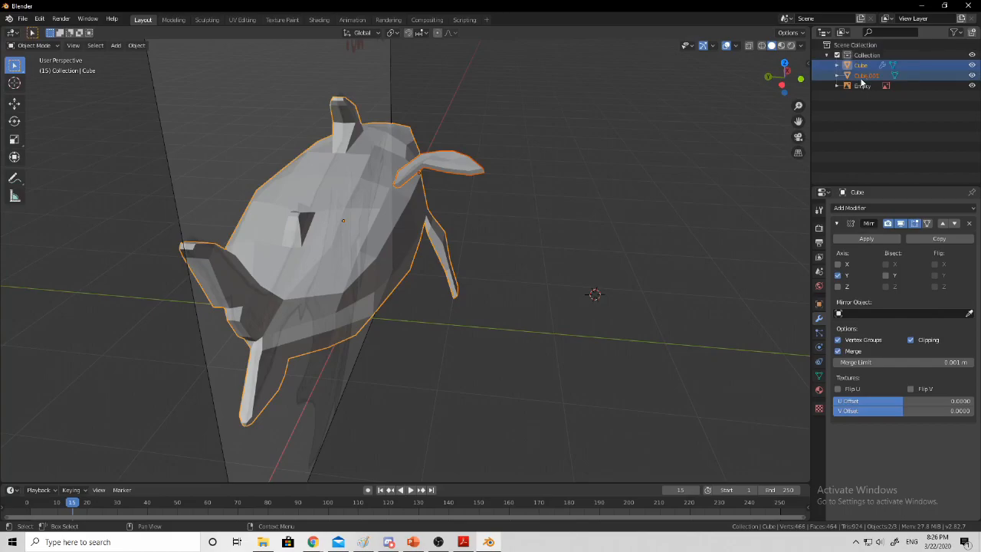
{"action": "key", "text": "ctrl"}
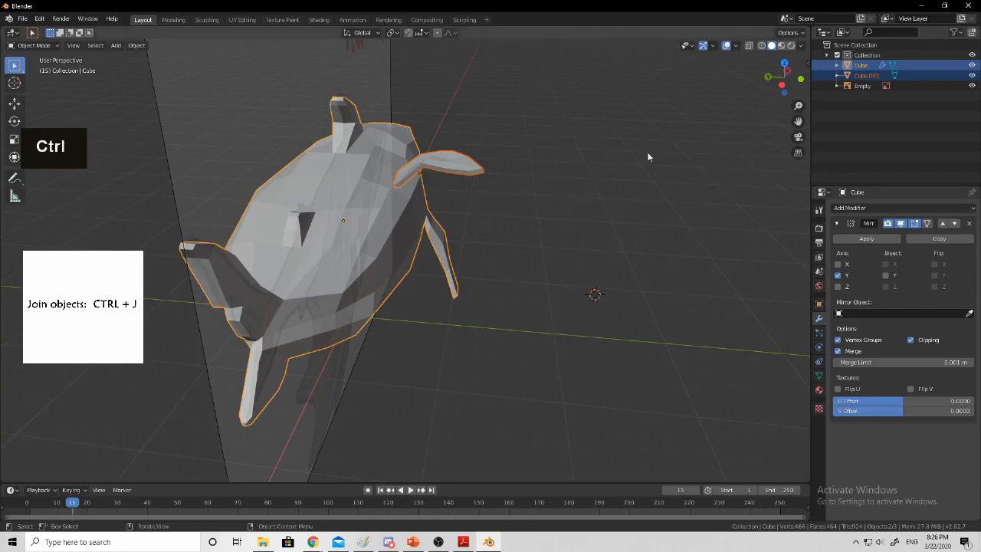
{"action": "left_click", "coordinate": [400, 187], "text": "shift"}
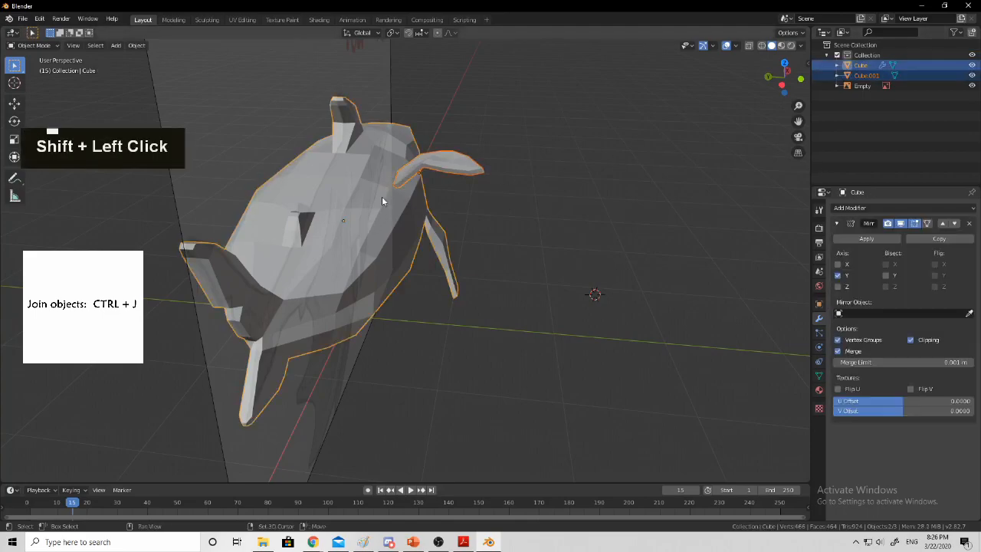
{"action": "key", "text": "ctrl+j"}
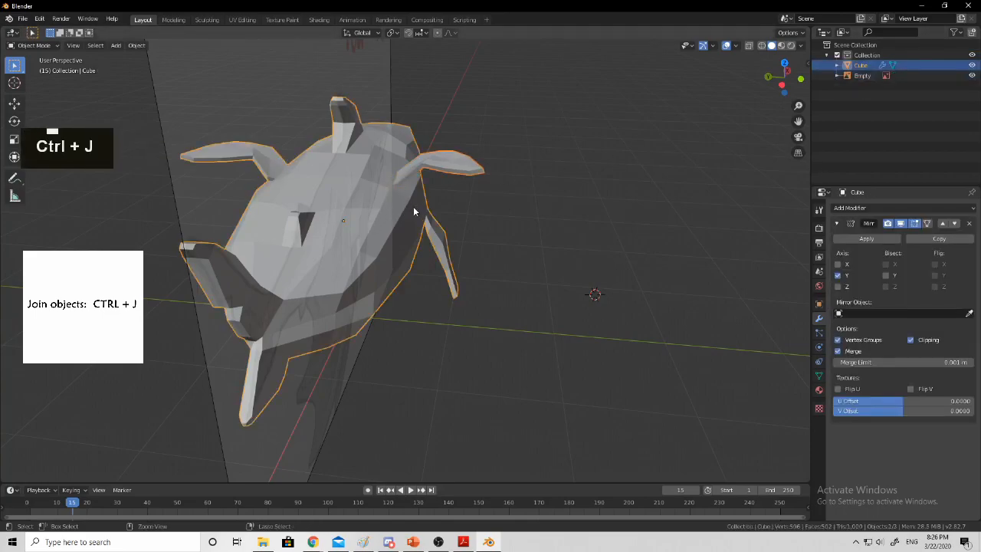
Inspect the joined shark from behind, the side and above to check the mirrored fins
{"action": "middle_click_drag", "start_coordinate": [453, 196], "coordinate": [462, 177]}
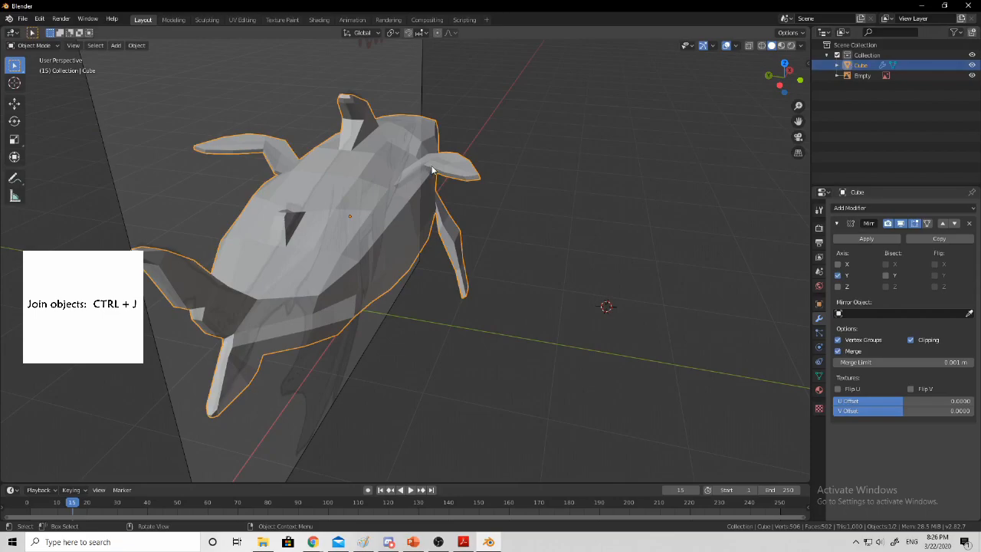
{"action": "middle_click_drag", "start_coordinate": [453, 192], "coordinate": [400, 207]}
{"action": "middle_click_drag", "start_coordinate": [435, 178], "coordinate": [497, 200]}
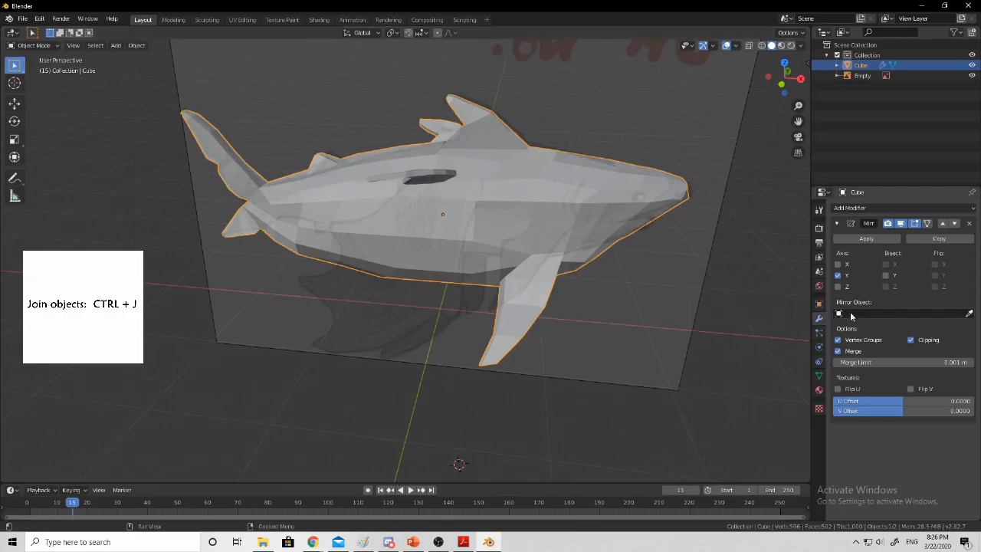
{"action": "middle_click_drag", "start_coordinate": [613, 212], "coordinate": [331, 179]}
{"action": "middle_click_drag", "start_coordinate": [271, 190], "coordinate": [399, 134]}
{"action": "middle_click_drag", "start_coordinate": [480, 132], "coordinate": [508, 208]}
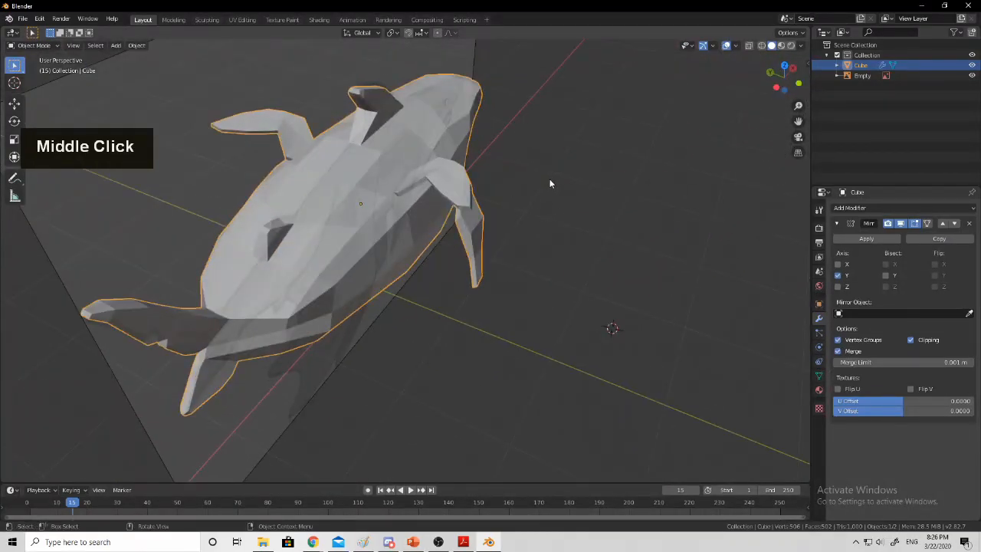
{"action": "middle_click_drag", "start_coordinate": [504, 194], "coordinate": [457, 201]}
In Edit Mode, select the fin's linked geometry, add the body's linked geometry, and clear the selection
{"action": "key", "text": "Tab"}
{"action": "scroll", "coordinate": [571, 199], "scroll_direction": "up", "scroll_amount": 3}
{"action": "middle_click_drag", "start_coordinate": [373, 204], "coordinate": [422, 171]}
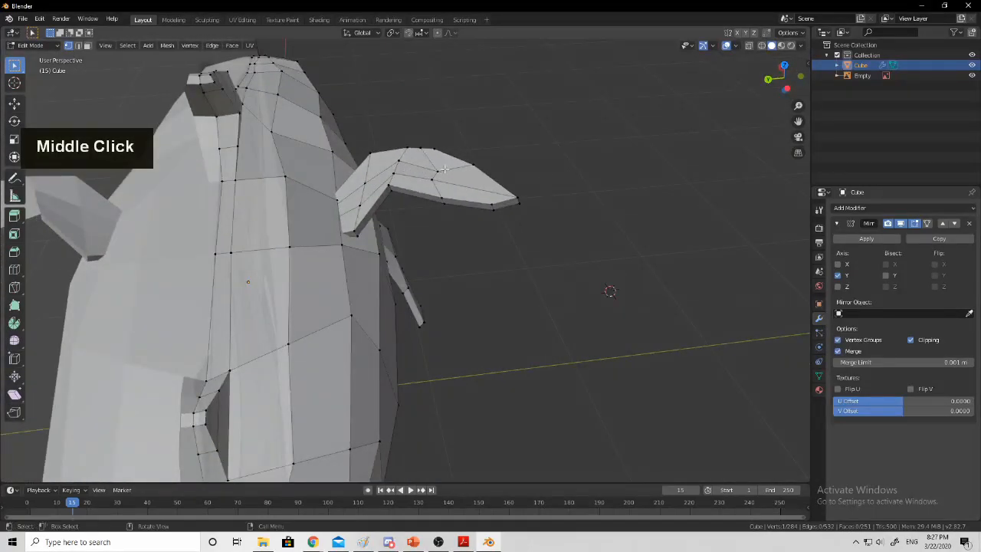
{"action": "key", "text": "l"}
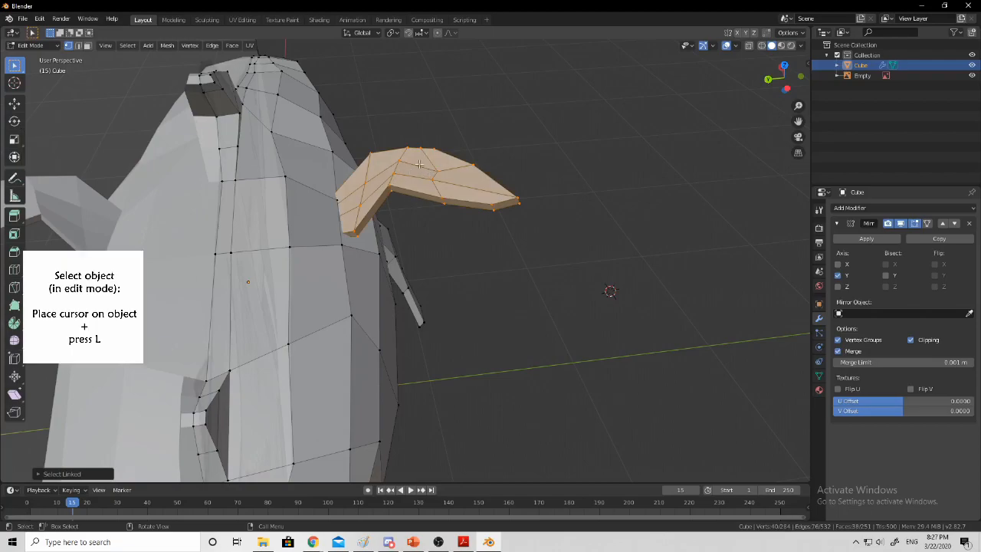
{"action": "middle_click_drag", "start_coordinate": [462, 166], "coordinate": [581, 133]}
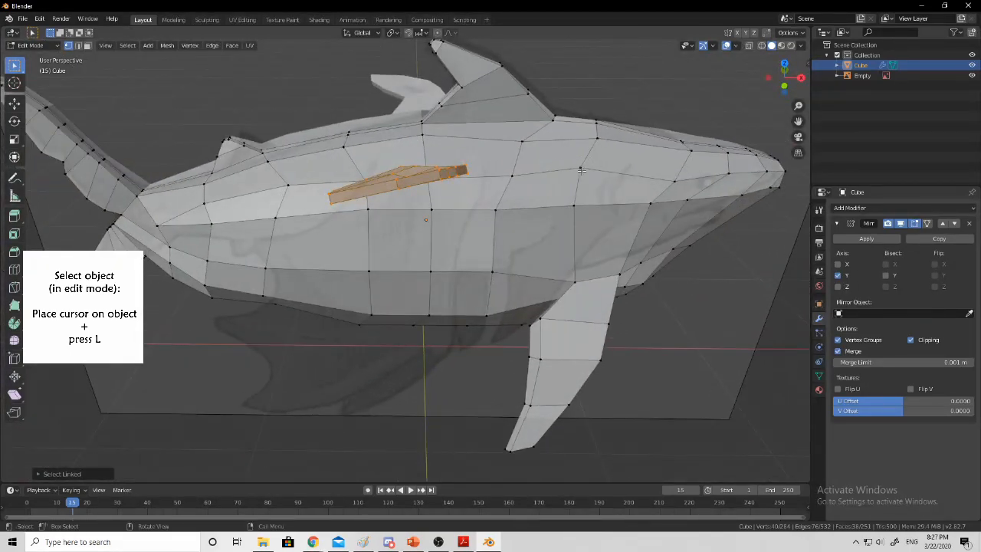
{"action": "key", "text": "l"}
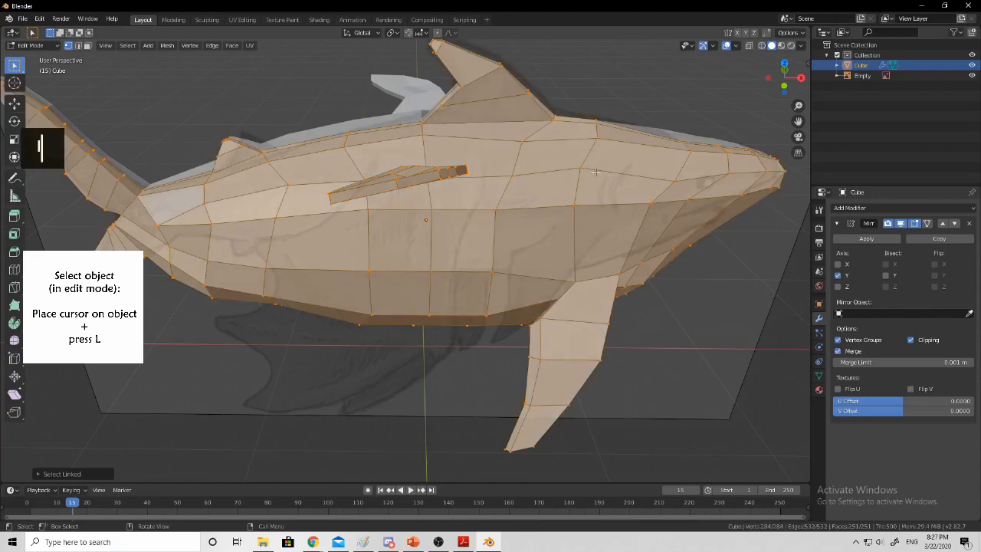
{"action": "key", "text": "a"}
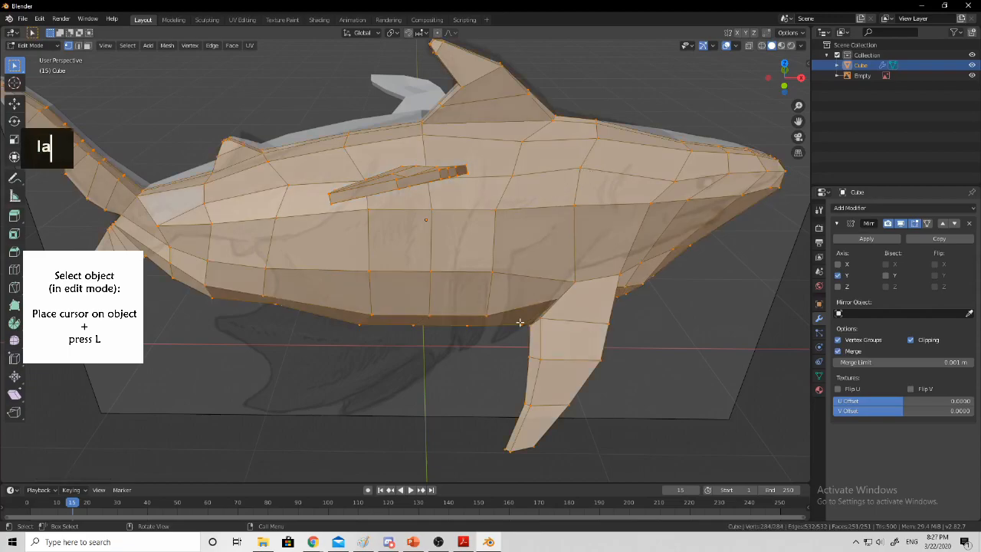
{"action": "left_click", "coordinate": [439, 391]}
{"action": "middle_click_drag", "start_coordinate": [451, 386], "coordinate": [501, 247]}
{"action": "middle_click_drag", "start_coordinate": [422, 180], "coordinate": [518, 159], "text": "shift"}
Select all the fin's linked geometry and separate the selection into its own object
{"action": "key", "text": "l"}
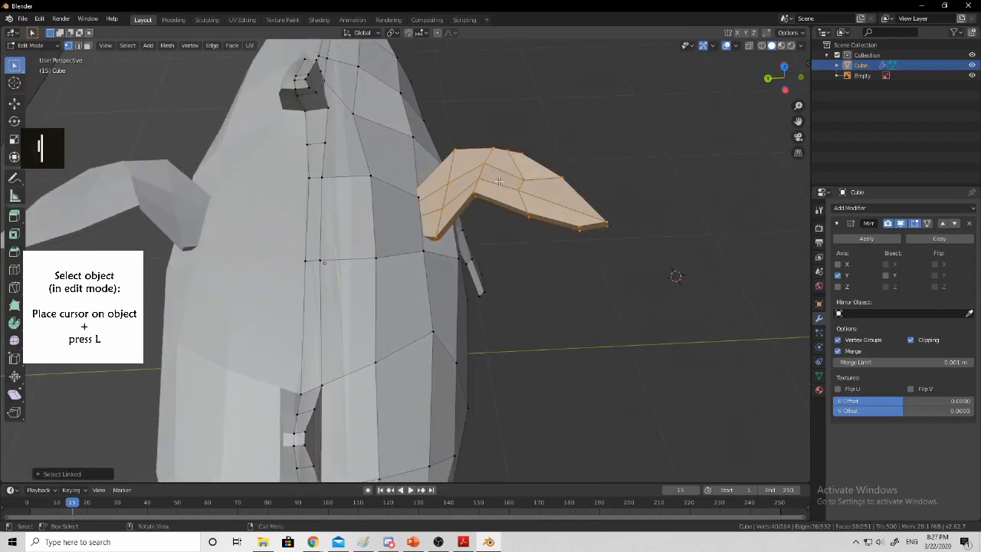
{"action": "middle_click_drag", "start_coordinate": [522, 191], "coordinate": [543, 178]}
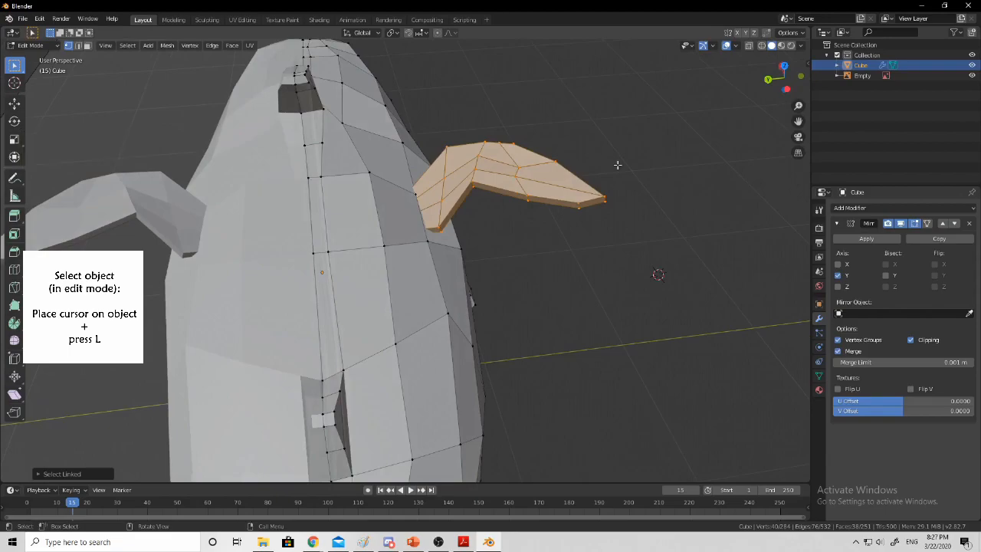
{"action": "key", "text": "ctrl+p"}
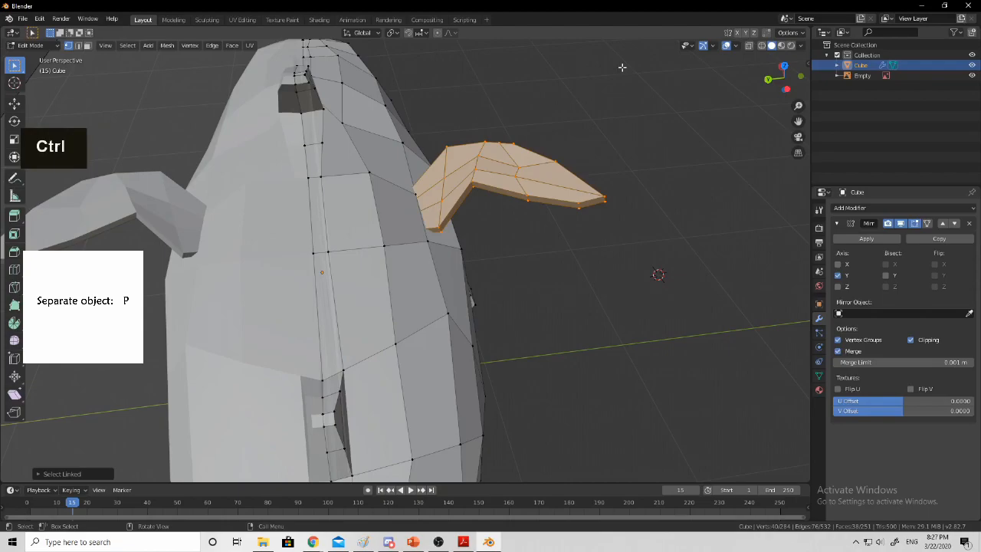
{"action": "key", "text": "p"}
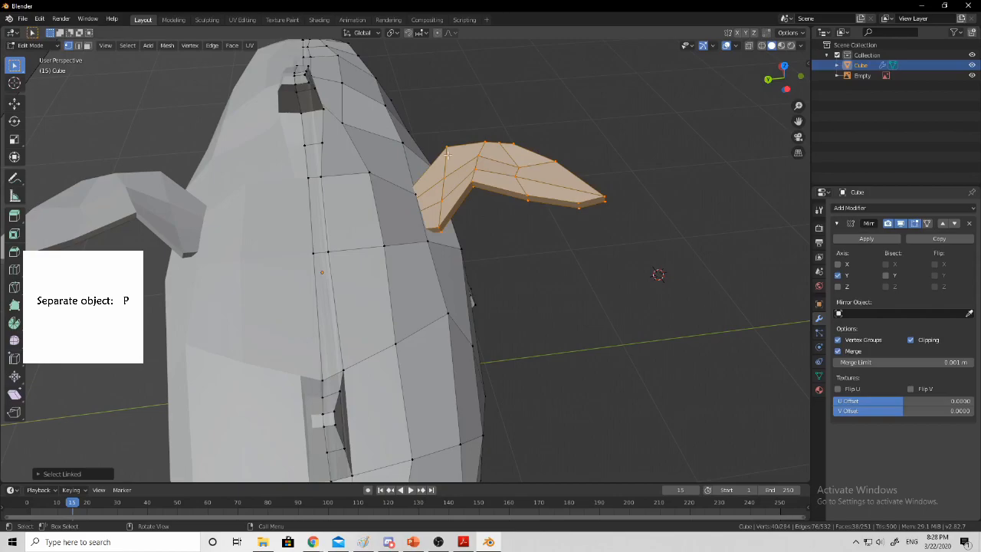
{"action": "key", "text": "p"}
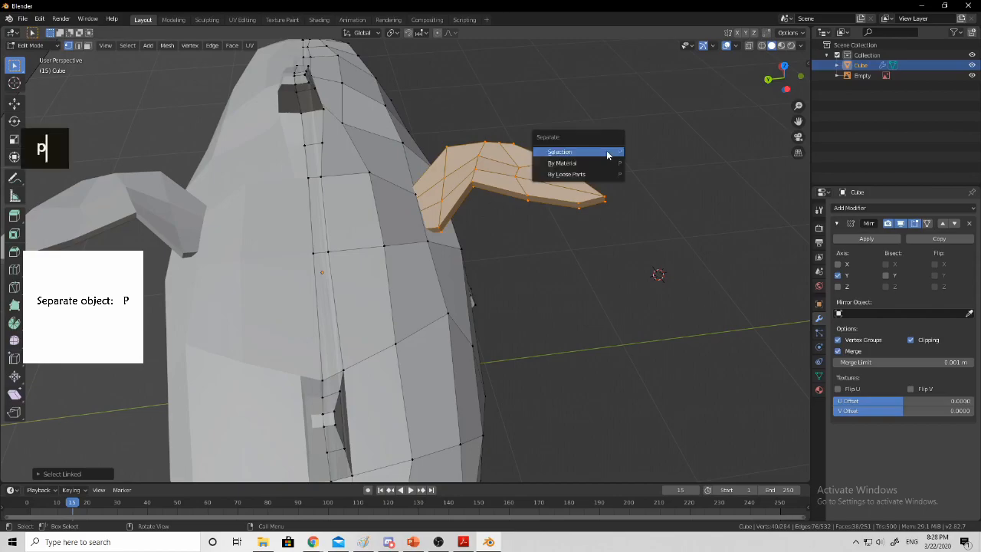
{"action": "left_click", "coordinate": [580, 151]}
Return to Object Mode, select the separated fin and remove its Mirror modifier
{"action": "middle_click_drag", "start_coordinate": [622, 168], "coordinate": [589, 151]}
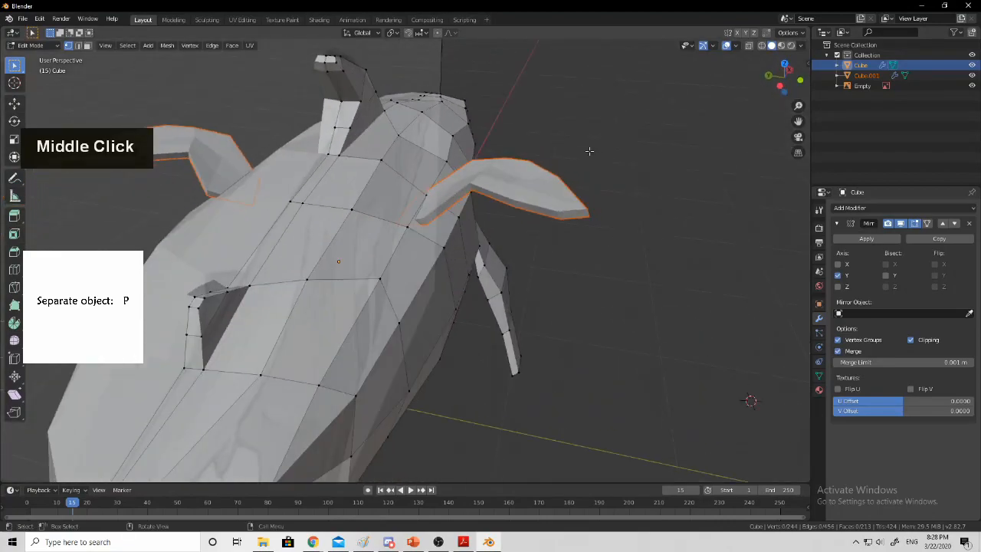
{"action": "middle_click_drag", "start_coordinate": [492, 190], "coordinate": [590, 200]}
{"action": "key", "text": "Tab"}
{"action": "left_click", "coordinate": [480, 194]}
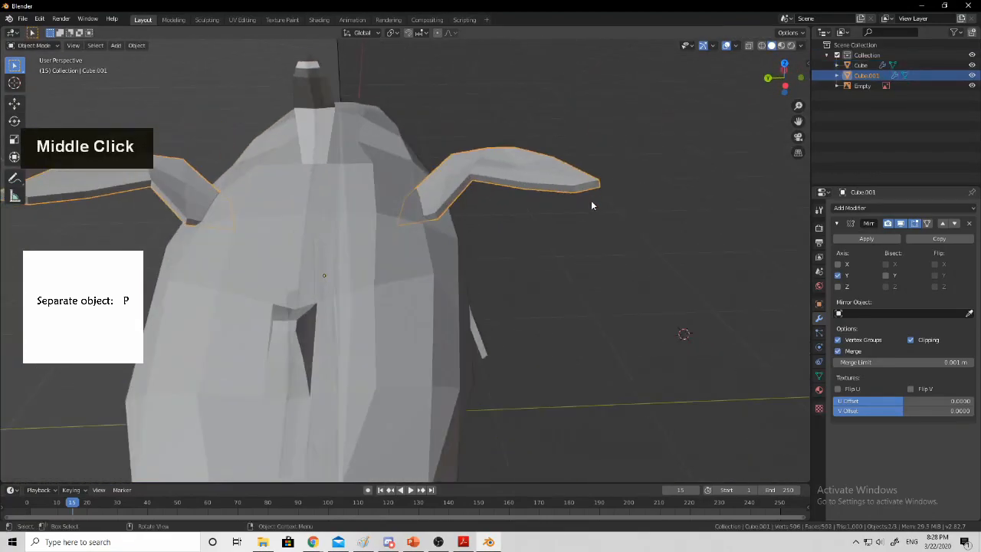
{"action": "key", "text": "g"}
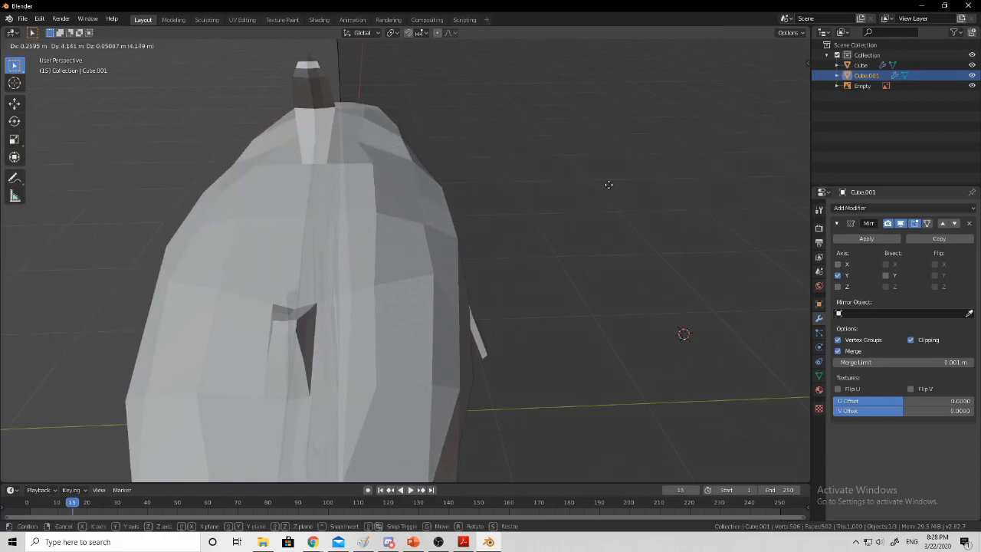
{"action": "right_click", "coordinate": [611, 187]}
{"action": "middle_click_drag", "start_coordinate": [671, 188], "coordinate": [511, 199]}
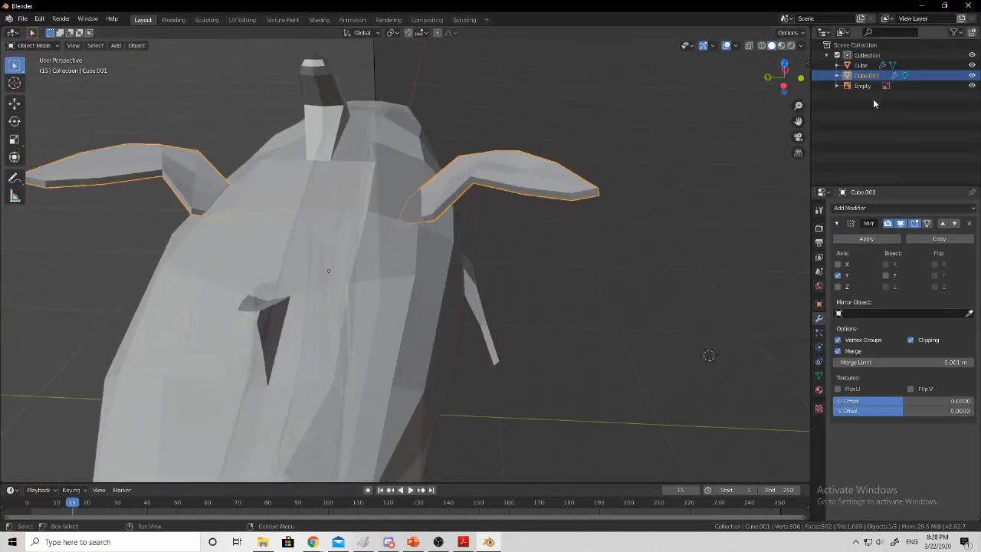
{"action": "middle_click_drag", "start_coordinate": [490, 192], "coordinate": [468, 191]}
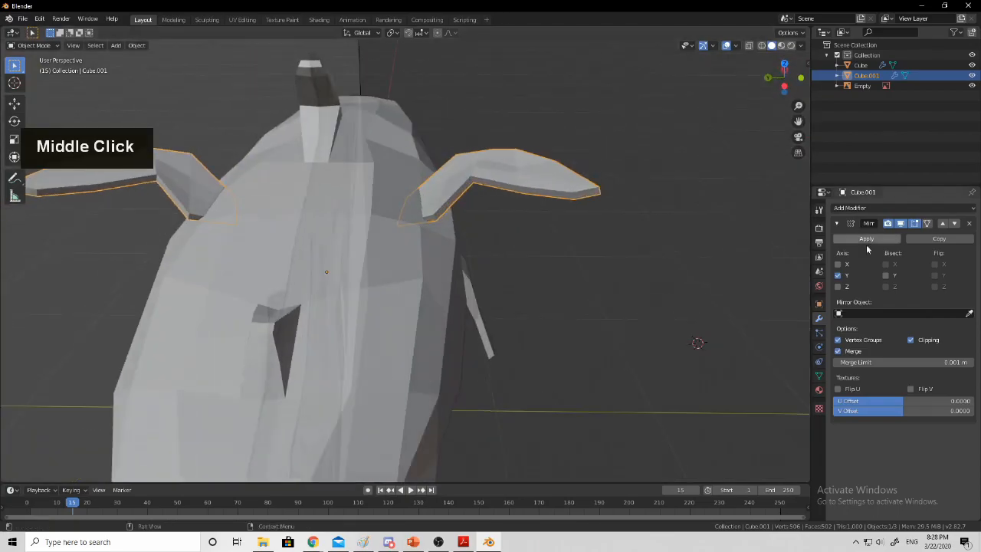
{"action": "left_click", "coordinate": [970, 224]}
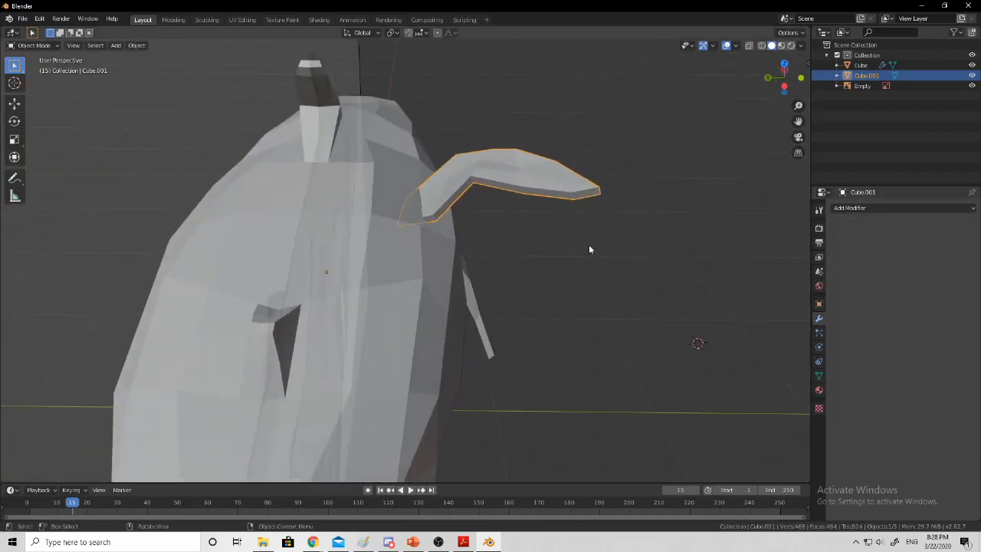
Add the shark body to the selected fin and join both into a single mirrored object
{"action": "middle_click_drag", "start_coordinate": [575, 236], "coordinate": [501, 232]}
{"action": "left_click", "coordinate": [349, 212], "text": "shift"}
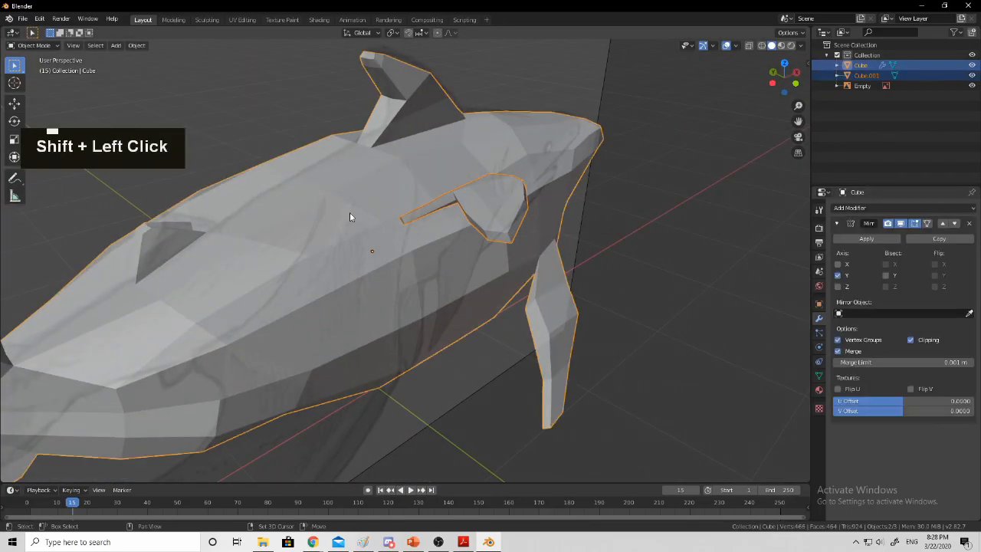
{"action": "key", "text": "ctrl+j"}
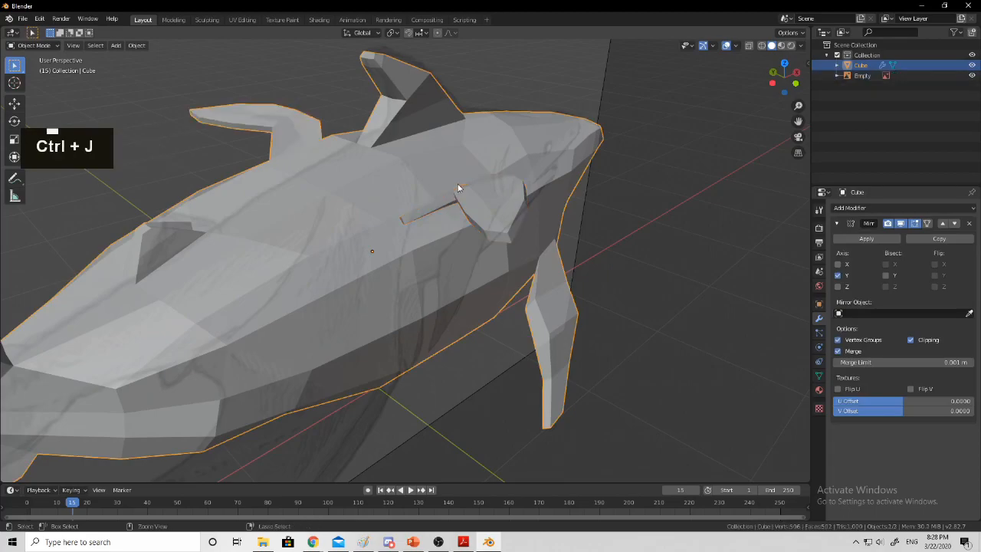
Examine the joined shark from the front, side and rear to check the shape and placement of its fins
{"action": "middle_click_drag", "start_coordinate": [467, 242], "coordinate": [358, 196]}
{"action": "middle_click_drag", "start_coordinate": [594, 332], "coordinate": [517, 295]}
{"action": "middle_click_drag", "start_coordinate": [554, 324], "coordinate": [399, 337], "text": "shift"}
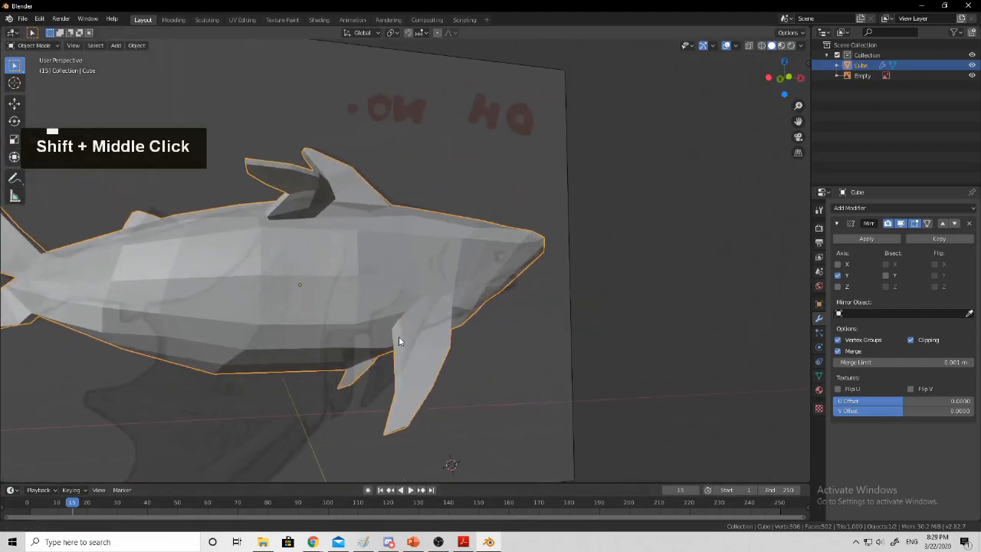
{"action": "middle_click_drag", "start_coordinate": [590, 330], "coordinate": [498, 326]}
{"action": "middle_click_drag", "start_coordinate": [636, 287], "coordinate": [532, 280], "text": "shift"}
{"action": "key", "text": "Tab"}
{"action": "key", "text": "Tab"}
{"action": "middle_click_drag", "start_coordinate": [651, 291], "coordinate": [468, 338]}
{"action": "scroll", "coordinate": [519, 376], "scroll_direction": "down", "scroll_amount": 1}
{"action": "scroll", "coordinate": [500, 383], "scroll_direction": "down", "scroll_amount": 3}
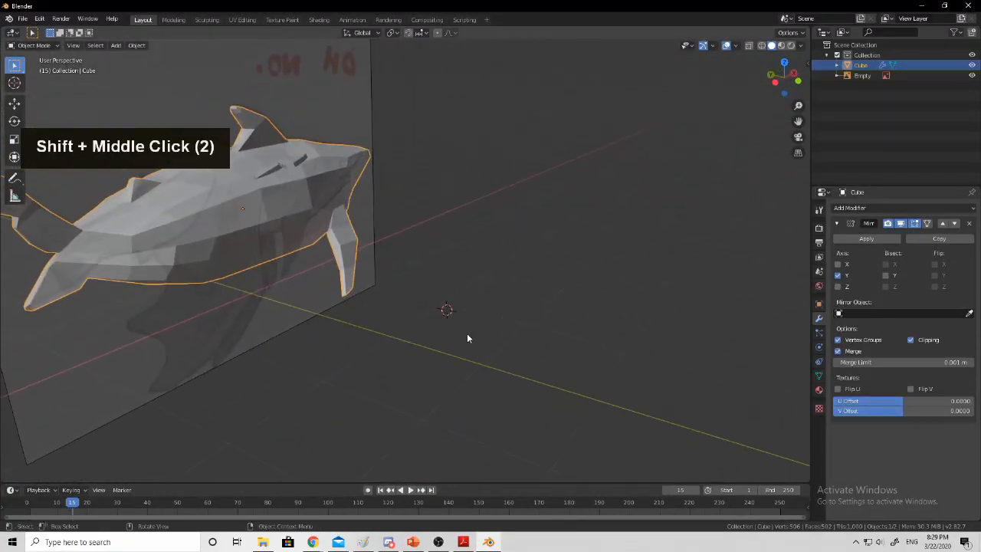
{"action": "middle_click_drag", "start_coordinate": [468, 337], "coordinate": [493, 342]}
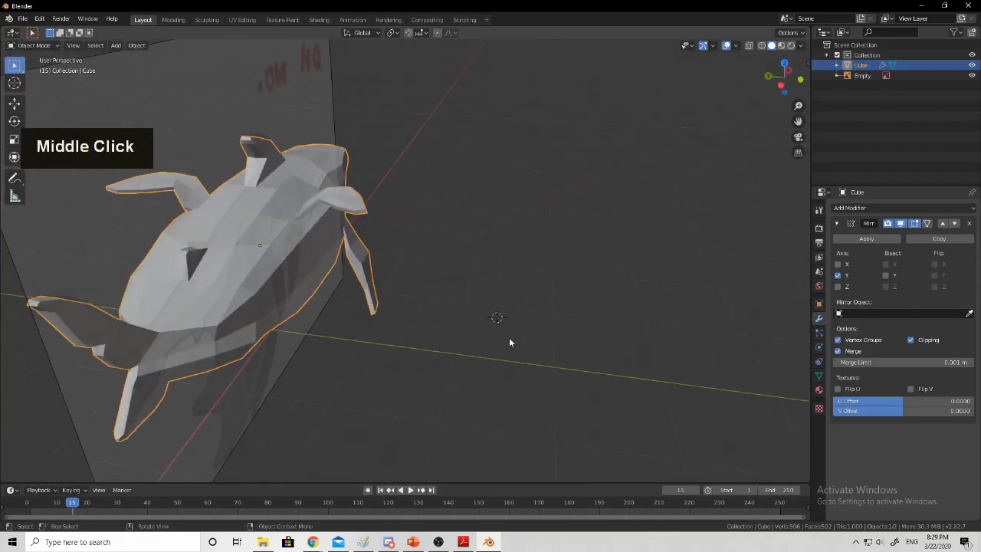
{"action": "left_click", "coordinate": [24, 19]}
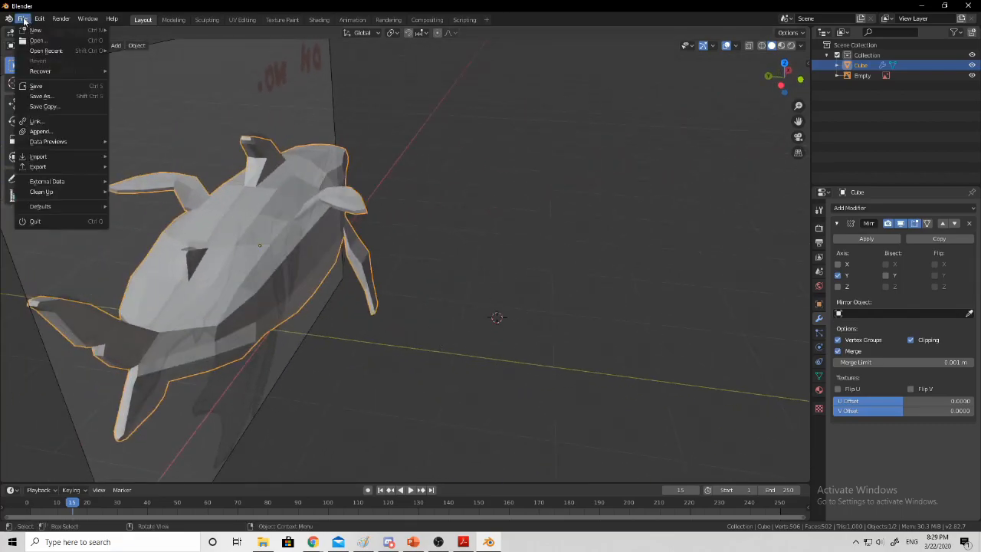
{"action": "mouse_move", "coordinate": [89, 161]}
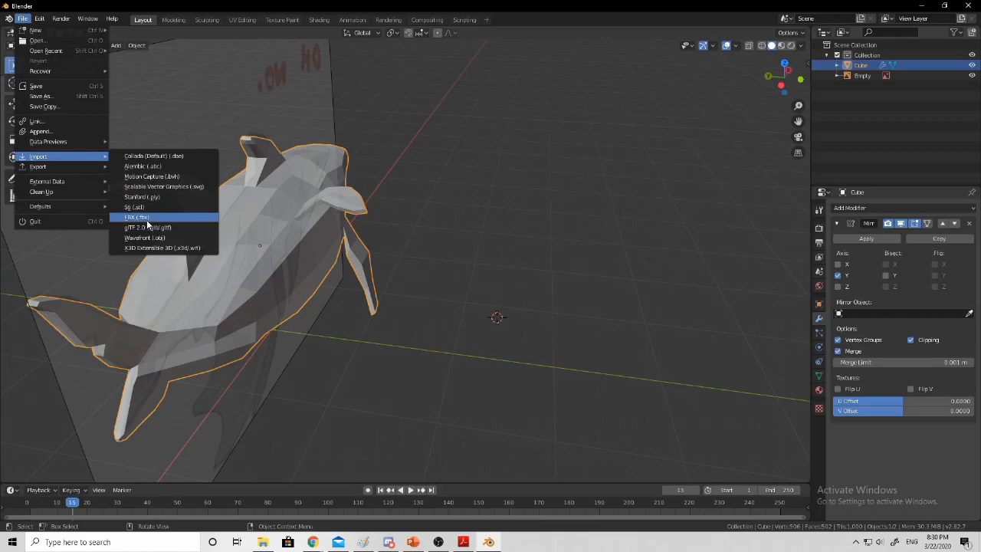
{"action": "middle_click_drag", "start_coordinate": [429, 213], "coordinate": [410, 259]}
{"action": "scroll", "coordinate": [399, 287], "scroll_direction": "down", "scroll_amount": 2}
{"action": "left_click", "coordinate": [498, 316]}
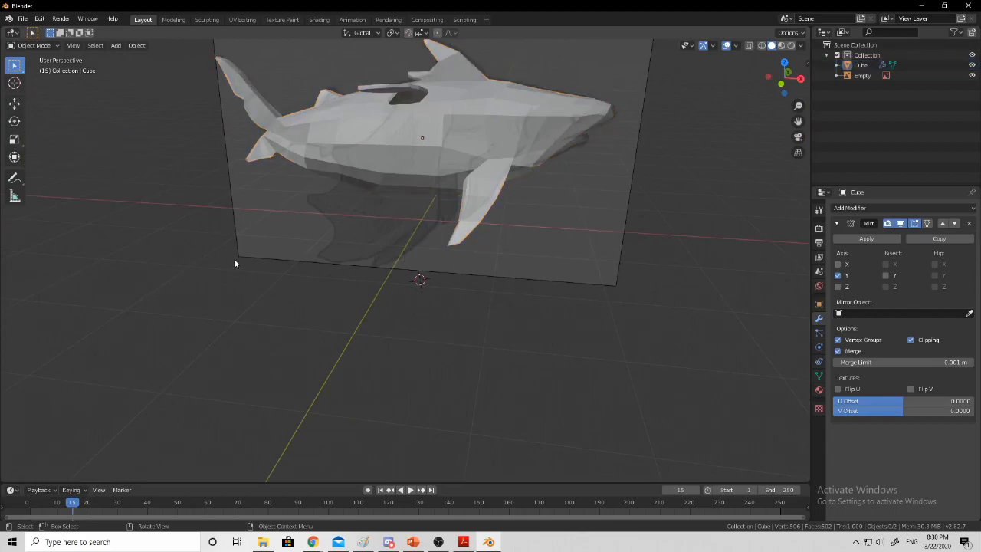
{"action": "key", "text": "shift+a"}
{"action": "mouse_move", "coordinate": [231, 240]}
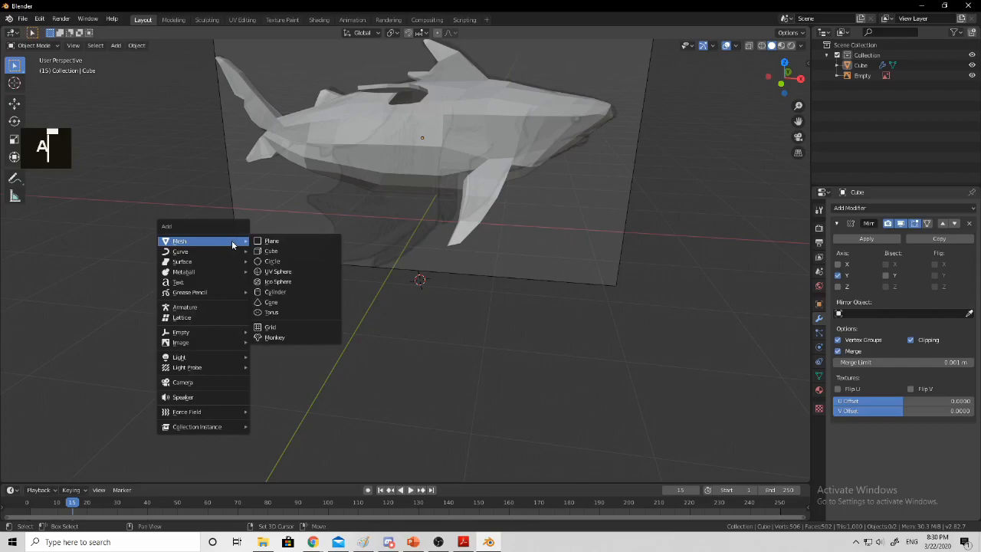
{"action": "left_click", "coordinate": [275, 261]}
{"action": "middle_click_drag", "start_coordinate": [379, 288], "coordinate": [429, 286]}
{"action": "key", "text": "ctrl+z"}
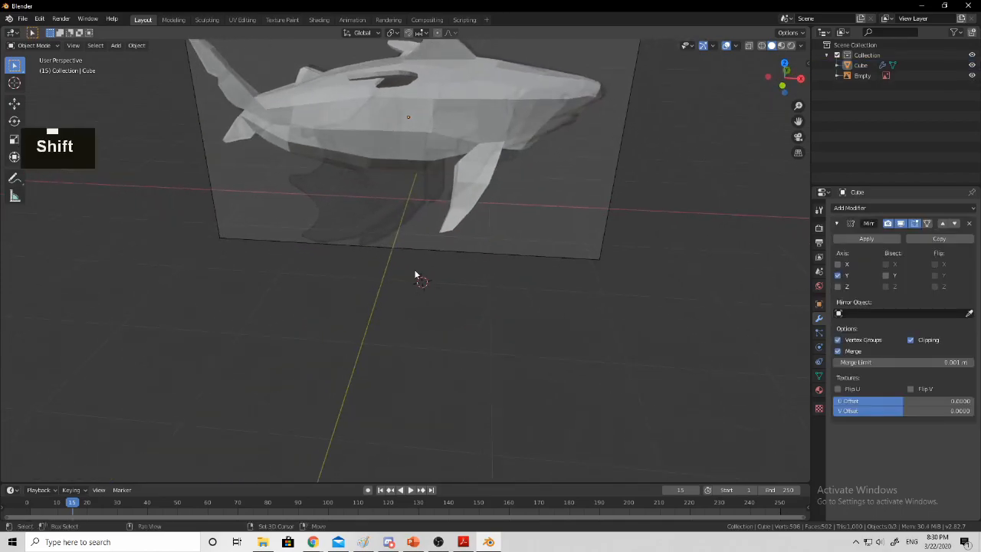
Add a UV sphere in front of the shark with 8 segments and 7 rings
{"action": "key", "text": "shift+a"}
{"action": "mouse_move", "coordinate": [415, 271]}
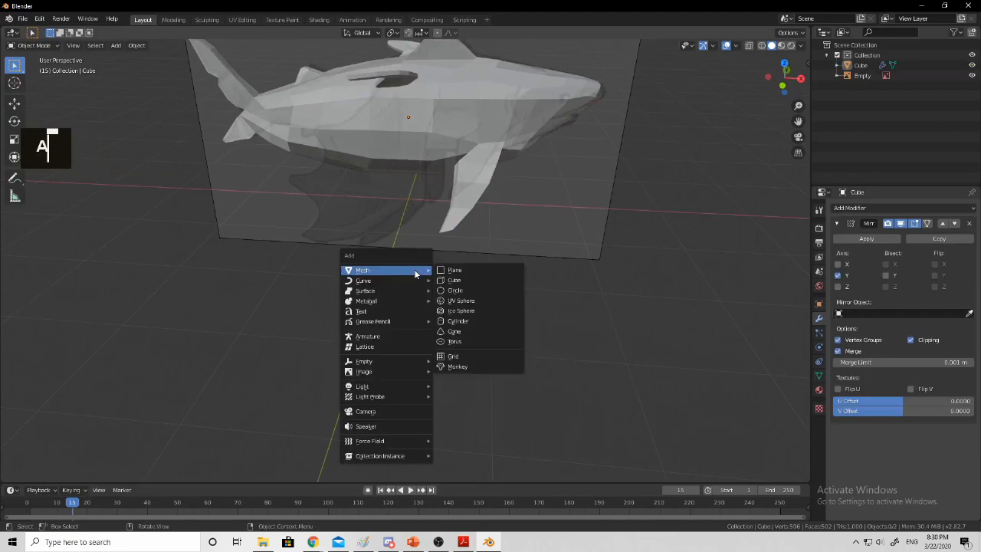
{"action": "left_click", "coordinate": [481, 301]}
{"action": "middle_click_drag", "start_coordinate": [519, 281], "coordinate": [222, 410]}
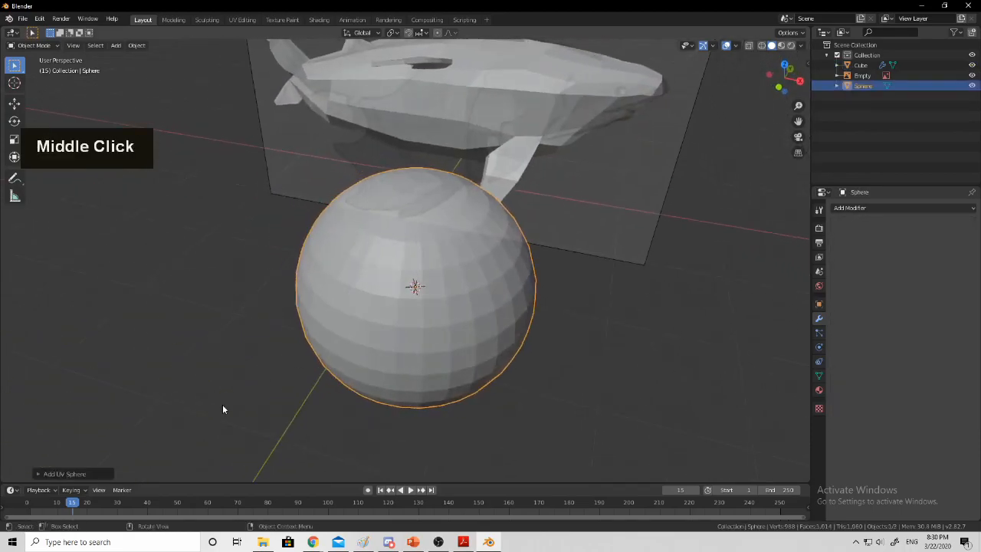
{"action": "left_click", "coordinate": [41, 474]}
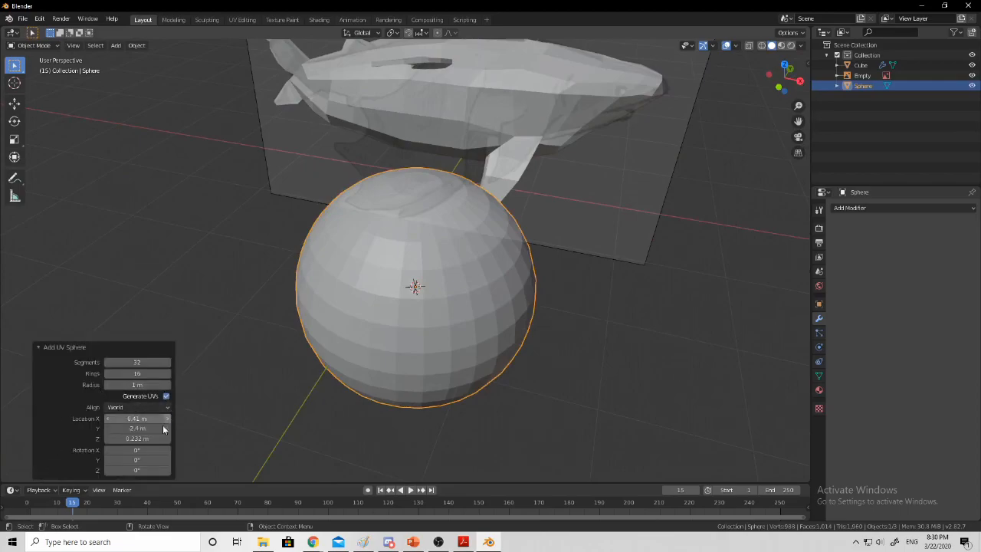
{"action": "mouse_move", "coordinate": [138, 361]}
{"action": "left_mouse_down"}
{"action": "mouse_move", "coordinate": [145, 374]}
{"action": "mouse_move", "coordinate": [135, 362]}
{"action": "mouse_move", "coordinate": [146, 361]}
{"action": "mouse_move", "coordinate": [134, 374]}
{"action": "left_mouse_up"}
{"action": "middle_click_drag", "start_coordinate": [176, 337], "coordinate": [181, 430]}
{"action": "middle_click_drag", "start_coordinate": [409, 270], "coordinate": [475, 202]}
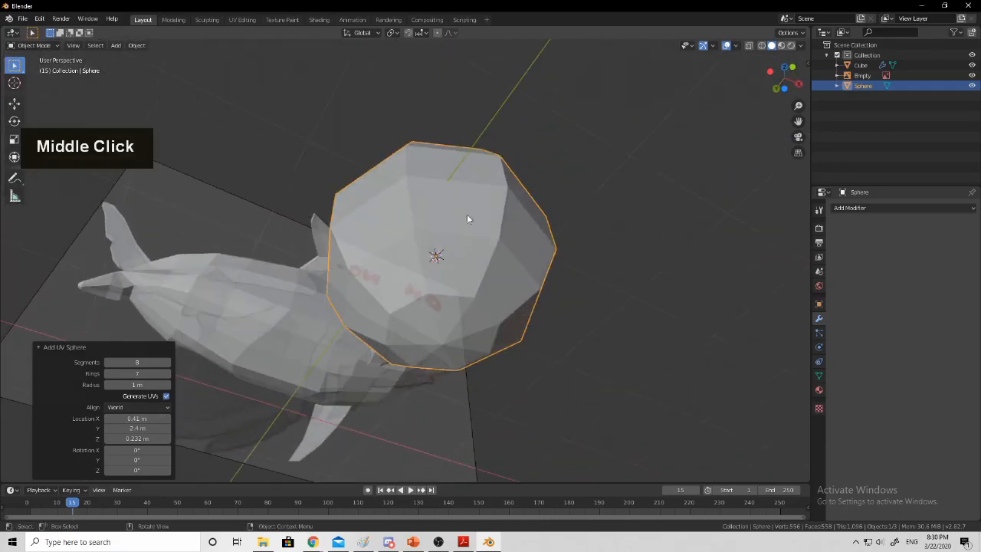
In Edit Mode, select the sphere's bottom ring and pole vertex and extrude them downward to start a leg
{"action": "middle_click_drag", "start_coordinate": [463, 271], "coordinate": [438, 377]}
{"action": "key", "text": "Tab"}
{"action": "key", "text": "alt+a"}
{"action": "left_click", "coordinate": [412, 283], "text": "alt"}
{"action": "left_click", "coordinate": [435, 382], "text": "shift"}
{"action": "key", "text": "e"}
{"action": "left_click", "coordinate": [515, 426]}
Move and rotate the leg's edge loop to reposition it beneath the sphere
{"action": "middle_click_drag", "start_coordinate": [530, 421], "coordinate": [605, 306], "text": "shift"}
{"action": "left_click", "coordinate": [539, 266], "text": "alt+shift"}
{"action": "key", "text": "g"}
{"action": "left_click", "coordinate": [584, 298]}
{"action": "key", "text": "r"}
{"action": "left_click", "coordinate": [594, 322]}
{"action": "key", "text": "g"}
{"action": "left_click", "coordinate": [606, 320]}
Extrude the leg's lower end by about 0.308 m and rotate the end cap by about 11.1°
{"action": "left_click", "coordinate": [571, 278], "text": "alt"}
{"action": "key", "text": "e"}
{"action": "left_click", "coordinate": [644, 354]}
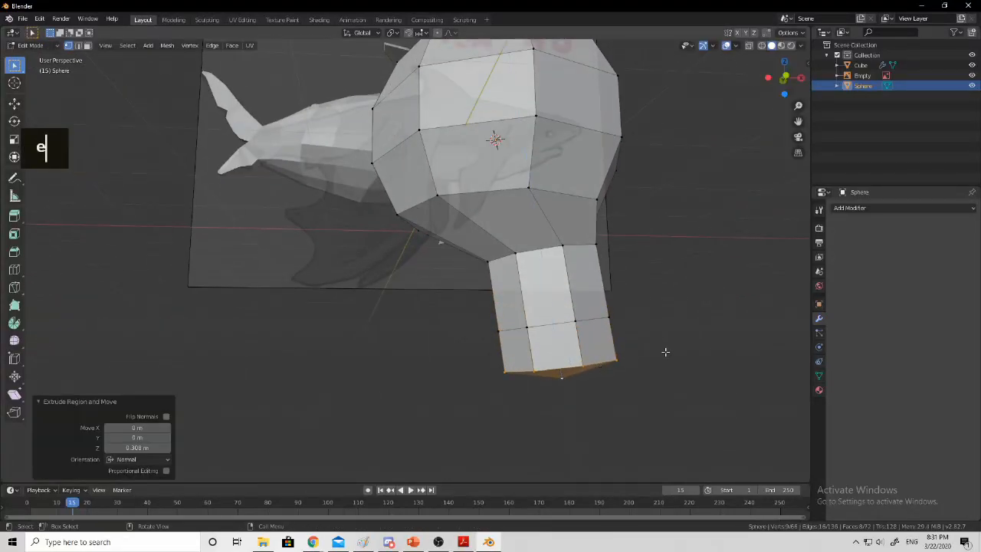
{"action": "middle_click_drag", "start_coordinate": [665, 352], "coordinate": [633, 357]}
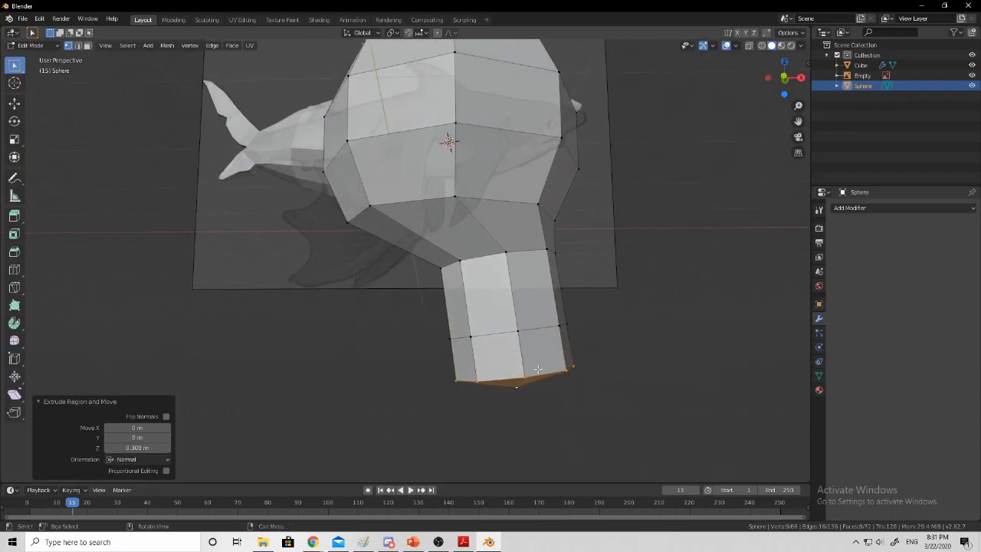
{"action": "key", "text": "r"}
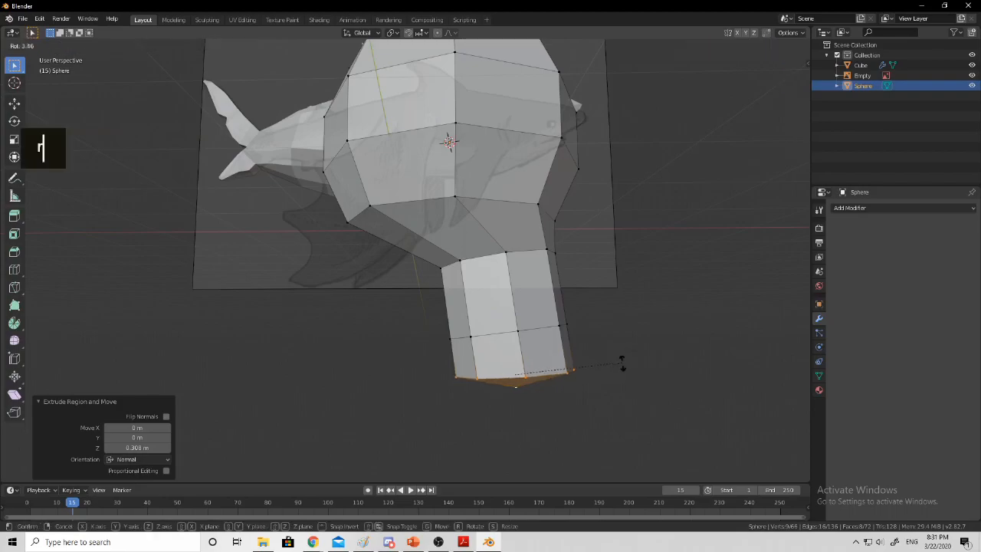
{"action": "left_click", "coordinate": [621, 379]}
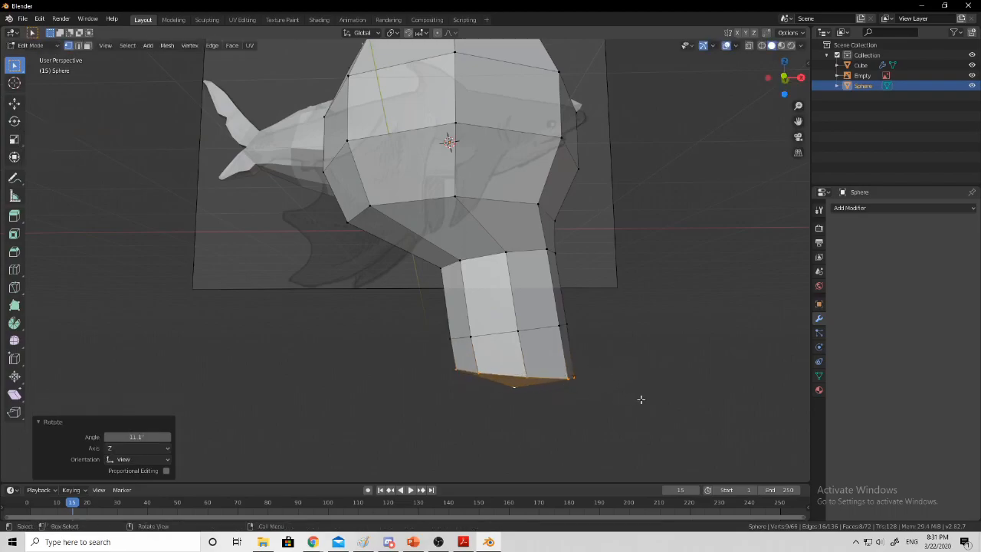
Examine the extruded leg and its end cap from several angles and close up
{"action": "middle_click_drag", "start_coordinate": [642, 394], "coordinate": [648, 371]}
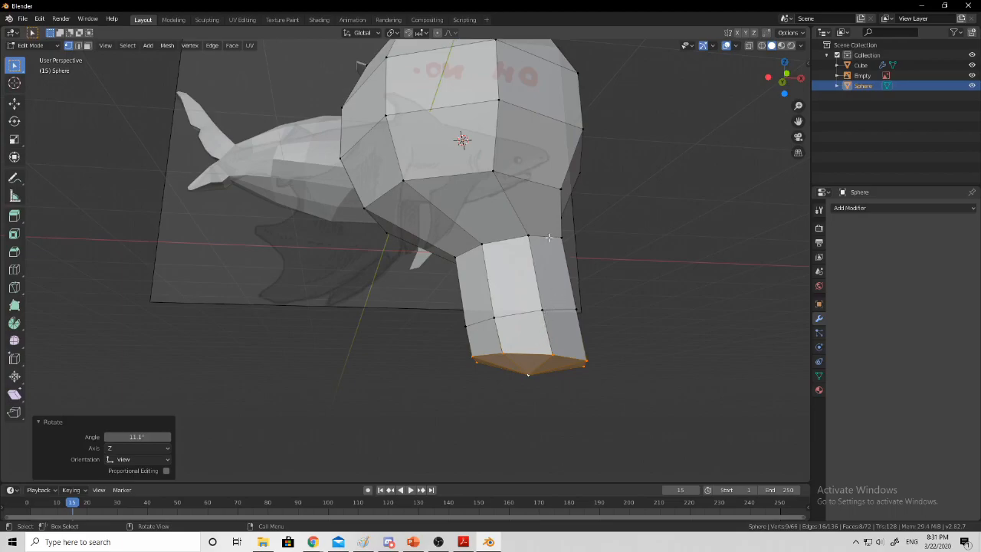
{"action": "middle_click_drag", "start_coordinate": [550, 253], "coordinate": [524, 287]}
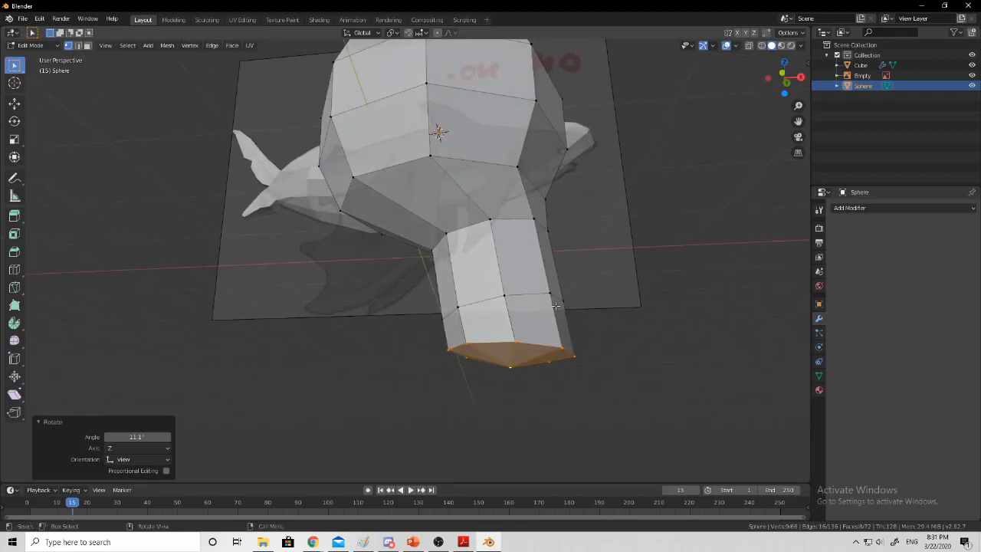
{"action": "middle_click_drag", "start_coordinate": [493, 307], "coordinate": [496, 300]}
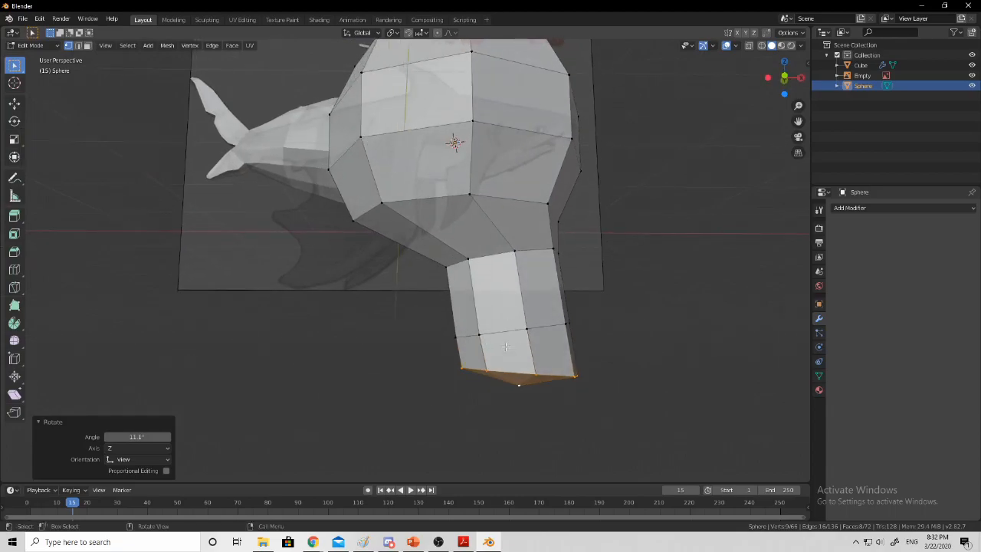
{"action": "middle_click_drag", "start_coordinate": [506, 346], "coordinate": [466, 328]}
{"action": "middle_click_drag", "start_coordinate": [433, 274], "coordinate": [412, 290]}
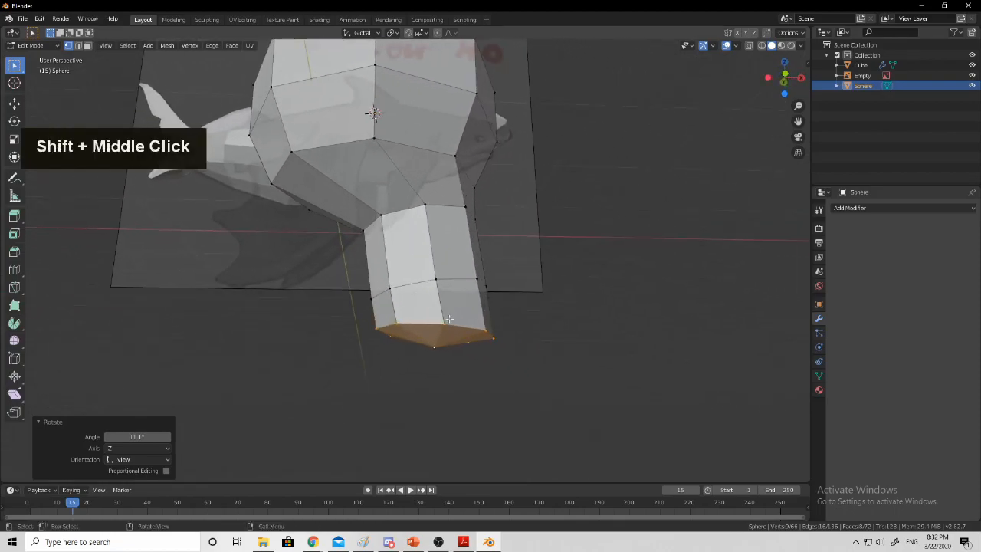
{"action": "middle_click_drag", "start_coordinate": [484, 350], "coordinate": [440, 337]}
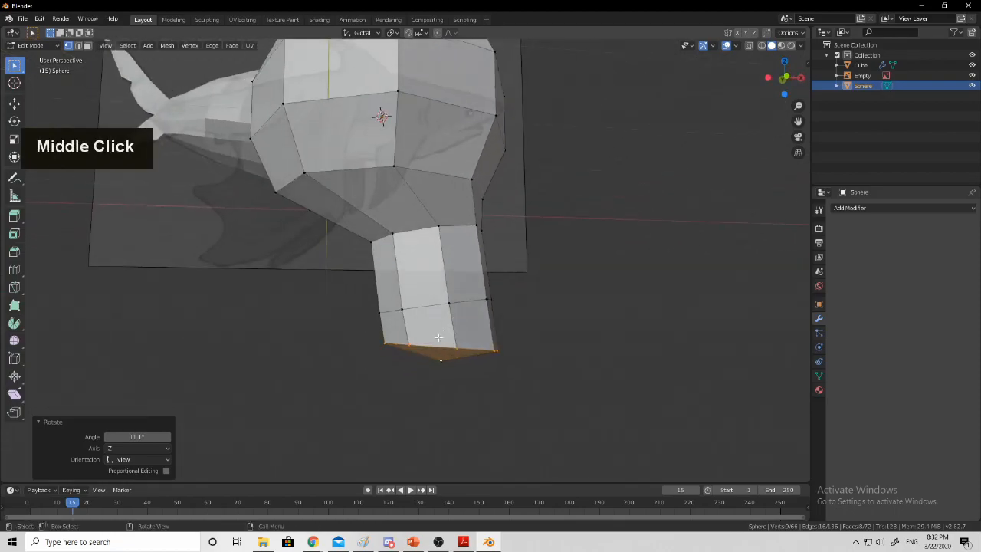
{"action": "scroll", "coordinate": [503, 323], "scroll_direction": "up", "scroll_amount": 3}
{"action": "middle_click_drag", "start_coordinate": [495, 338], "coordinate": [403, 319], "text": "shift"}
{"action": "middle_click_drag", "start_coordinate": [303, 322], "coordinate": [538, 354]}
{"action": "scroll", "coordinate": [490, 317], "scroll_direction": "up", "scroll_amount": 1}
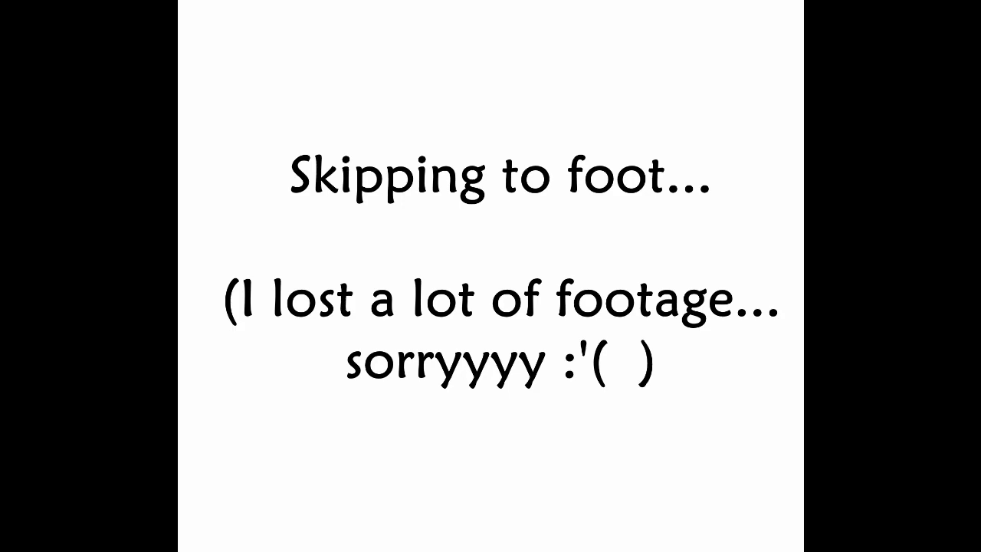
Extrude the end face of the foot's outermost toe to lengthen it and select vertices on the toe's outer side
{"action": "left_click", "coordinate": [404, 206], "text": "shift"}
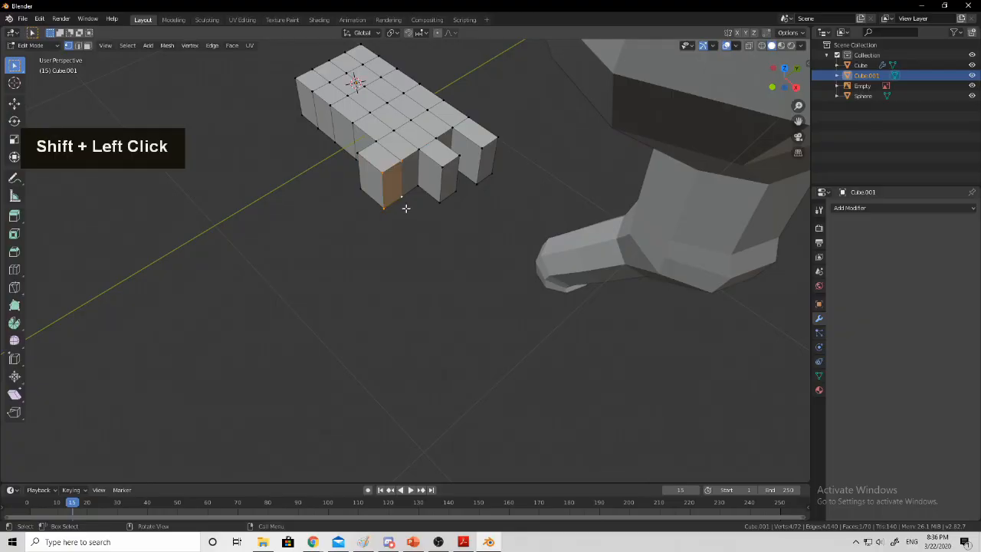
{"action": "key", "text": "e"}
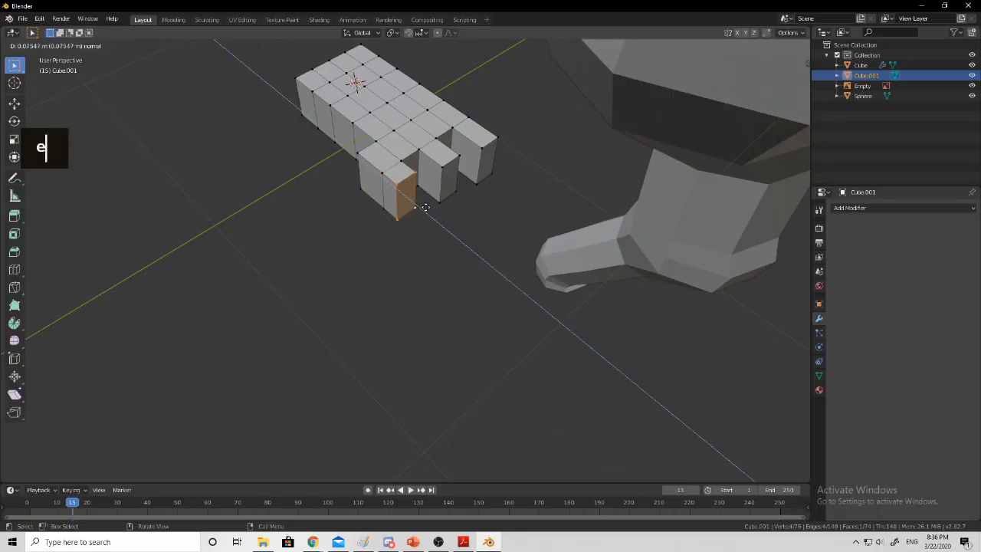
{"action": "left_click", "coordinate": [431, 208]}
{"action": "left_click", "coordinate": [359, 159]}
{"action": "middle_click_drag", "start_coordinate": [380, 193], "coordinate": [508, 190]}
{"action": "middle_click_drag", "start_coordinate": [457, 164], "coordinate": [437, 163]}
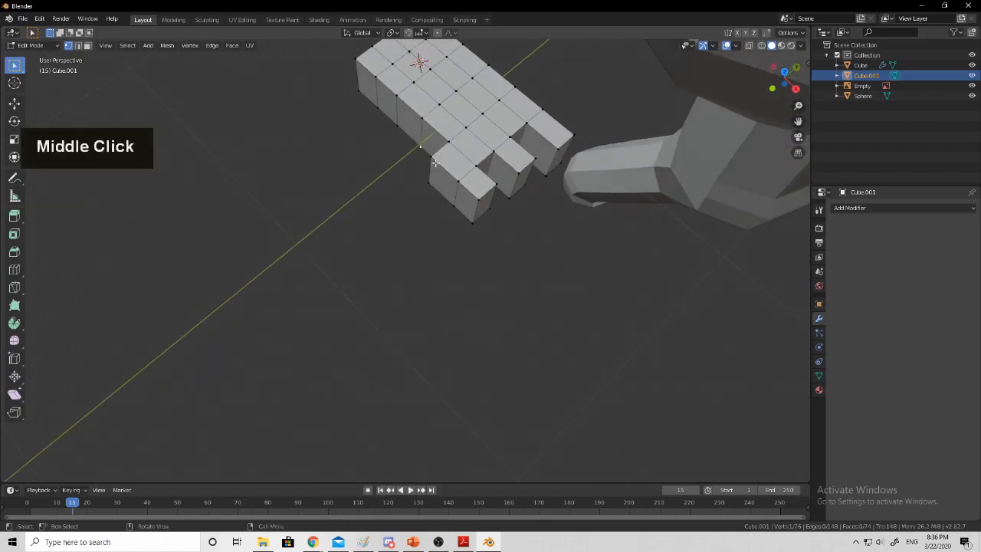
{"action": "left_click", "coordinate": [432, 186], "text": "shift"}
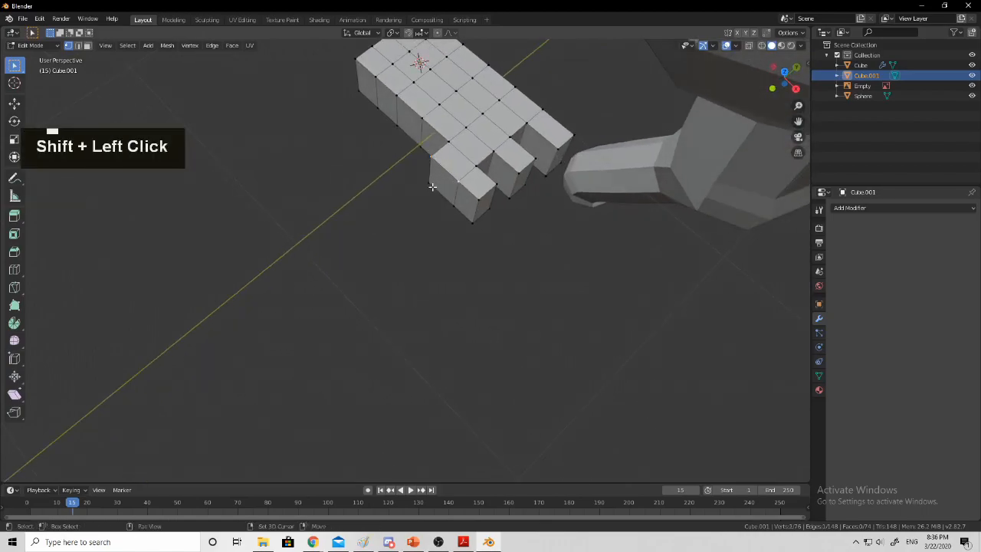
Add a centred horizontal loop cut around the sides of the foot and through all its toes
{"action": "key", "text": "ctrl+e"}
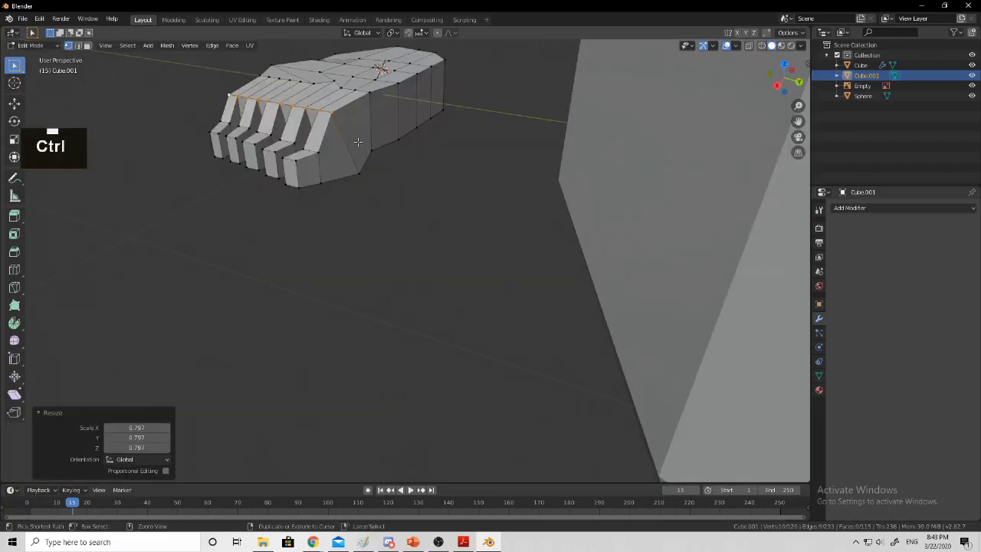
{"action": "key", "text": "ctrl+r"}
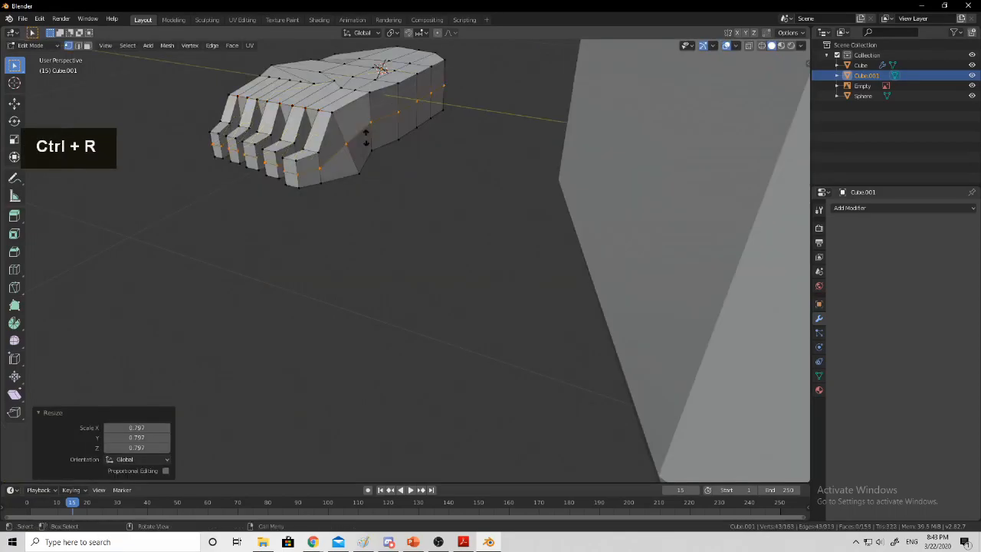
{"action": "right_click", "coordinate": [365, 138]}
{"action": "middle_click_drag", "start_coordinate": [366, 138], "coordinate": [409, 203]}
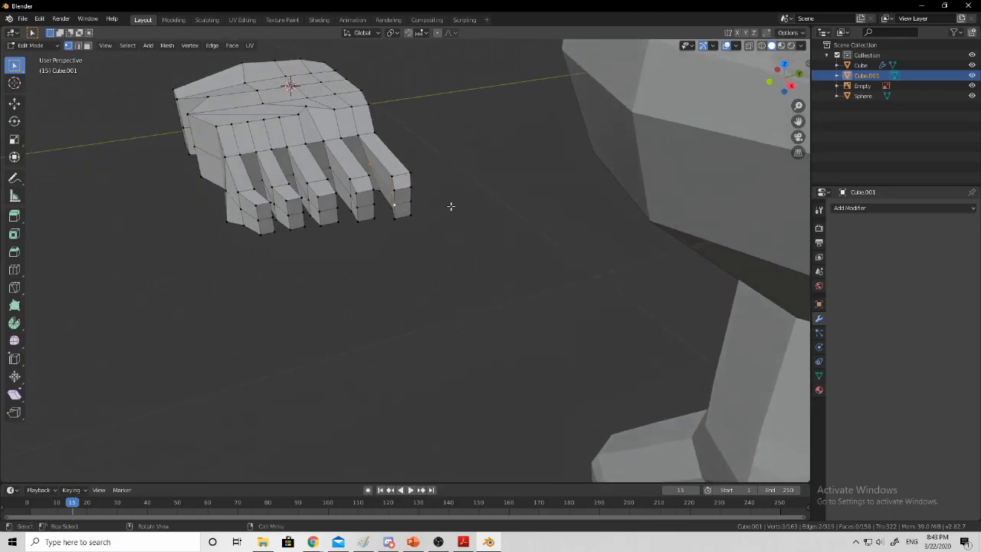
Move the side and tip vertices of the outermost big toe to round its shape
{"action": "left_click", "coordinate": [443, 205]}
{"action": "middle_click_drag", "start_coordinate": [443, 206], "coordinate": [404, 209]}
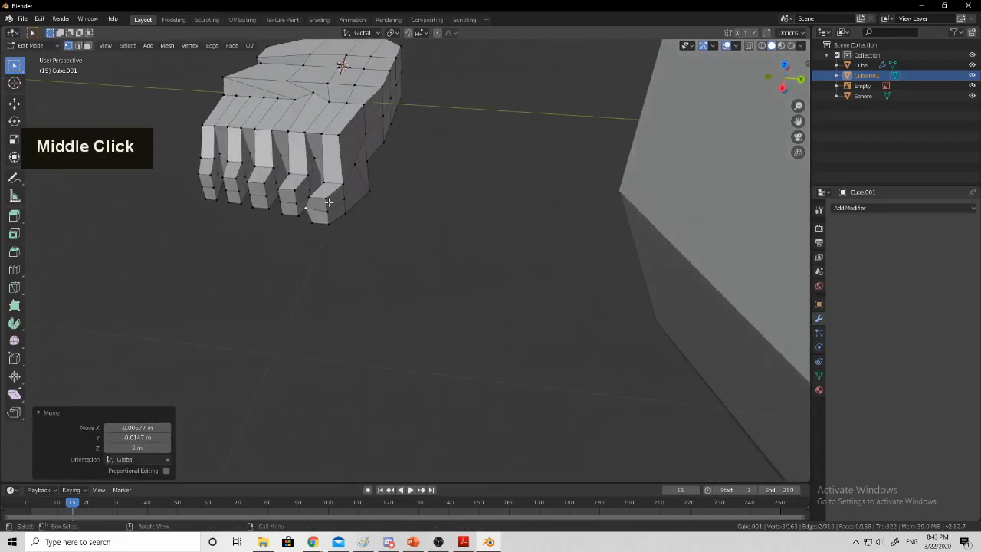
{"action": "middle_click_drag", "start_coordinate": [355, 168], "coordinate": [315, 229]}
{"action": "key", "text": "g"}
{"action": "left_click", "coordinate": [416, 188]}
{"action": "left_click", "coordinate": [331, 220]}
{"action": "middle_click_drag", "start_coordinate": [318, 192], "coordinate": [376, 223]}
{"action": "key", "text": "g"}
{"action": "left_click", "coordinate": [383, 206]}
Move and edge-slide the loop vertices of the toe beside the big toe to shape its side
{"action": "left_click", "coordinate": [377, 224]}
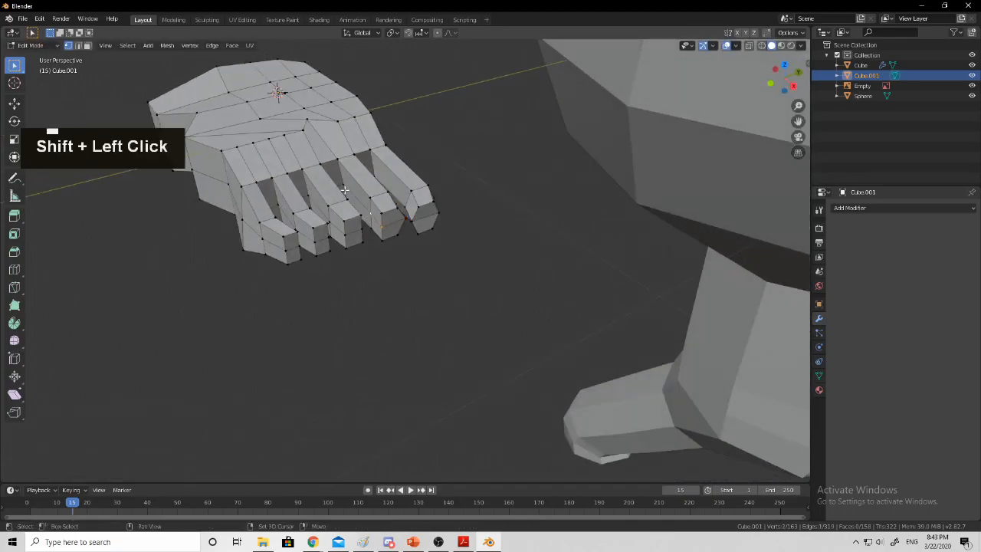
{"action": "key", "text": "g"}
{"action": "middle_click_drag", "start_coordinate": [391, 212], "coordinate": [330, 200]}
{"action": "left_click", "coordinate": [375, 214]}
{"action": "key", "text": "g"}
{"action": "key", "text": "g"}
{"action": "left_click", "coordinate": [373, 211]}
Slide the loop vertices around the second and middle toes along their edges to refine both shapes
{"action": "left_click", "coordinate": [324, 175]}
{"action": "key", "text": "g"}
{"action": "key", "text": "g"}
{"action": "left_click", "coordinate": [329, 181]}
{"action": "left_click", "coordinate": [300, 191]}
{"action": "left_click", "coordinate": [295, 180], "text": "shift"}
{"action": "key", "text": "g"}
{"action": "key", "text": "g"}
{"action": "key", "text": "g"}
{"action": "left_click", "coordinate": [313, 170]}
Reposition the middle toe's remaining tip vertices to bevel its end
{"action": "left_click", "coordinate": [325, 205]}
{"action": "left_click", "coordinate": [313, 195], "text": "shift"}
{"action": "key", "text": "g"}
{"action": "left_click", "coordinate": [300, 173]}
{"action": "middle_click_drag", "start_coordinate": [298, 173], "coordinate": [335, 313]}
{"action": "left_click", "coordinate": [357, 317], "text": "shift"}
{"action": "key", "text": "g"}
{"action": "key", "text": "g"}
{"action": "key", "text": "g"}
{"action": "key", "text": "g"}
{"action": "key", "text": "g"}
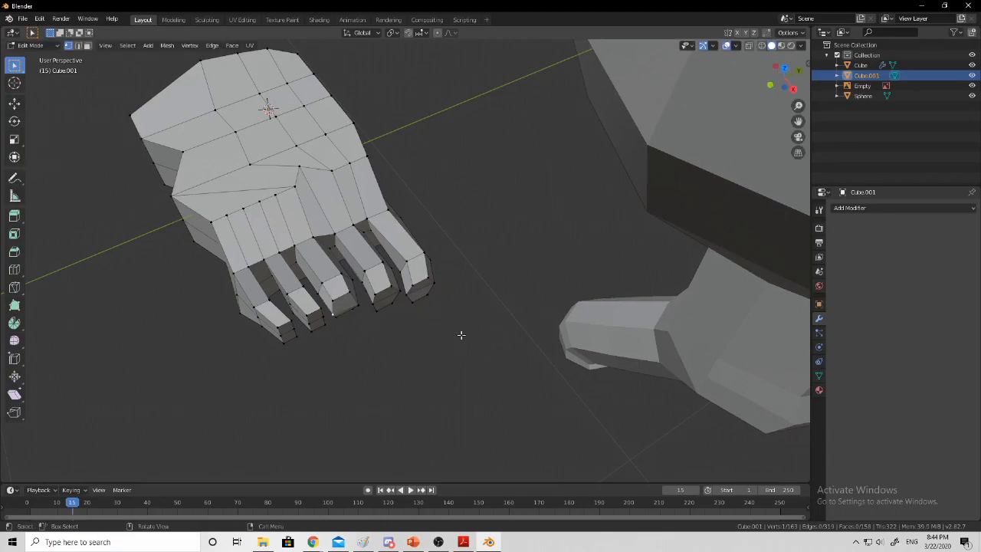
Switch to Chrome and run a Google image search for "yoda foot"
{"action": "left_click", "coordinate": [313, 541]}
{"action": "left_click", "coordinate": [288, 27]}
{"action": "type", "text": "yoda foot"}
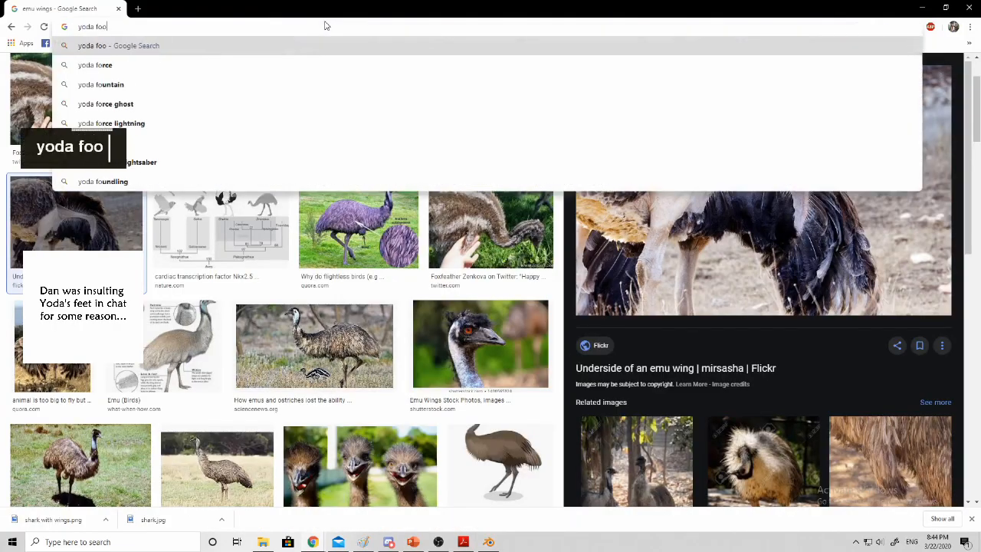
{"action": "key", "text": "Return"}
{"action": "left_click", "coordinate": [144, 102]}
Open several Yoda pictures from the image results to look at the shape of the feet
{"action": "left_click", "coordinate": [881, 328]}
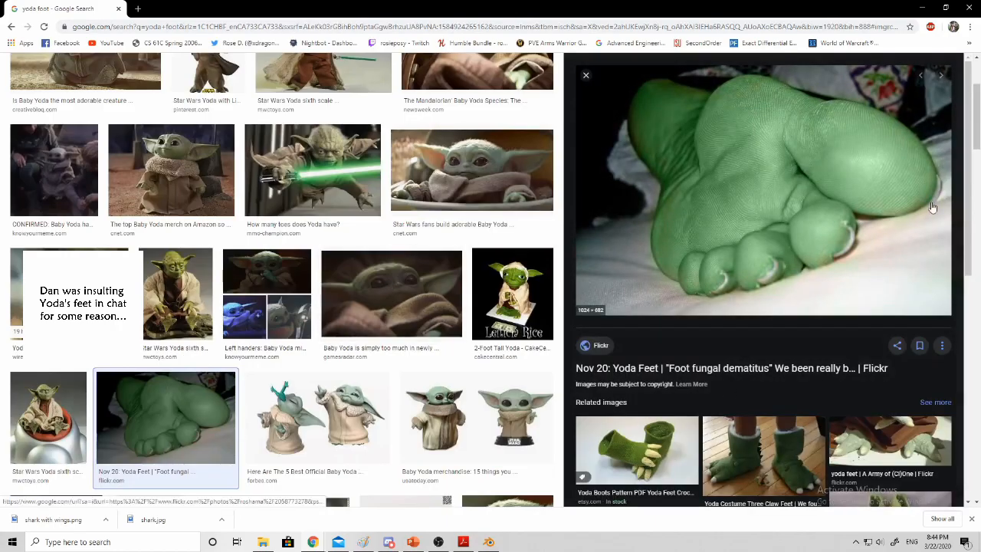
{"action": "scroll", "coordinate": [490, 222], "scroll_direction": "up", "scroll_amount": 2}
{"action": "left_click", "coordinate": [222, 208]}
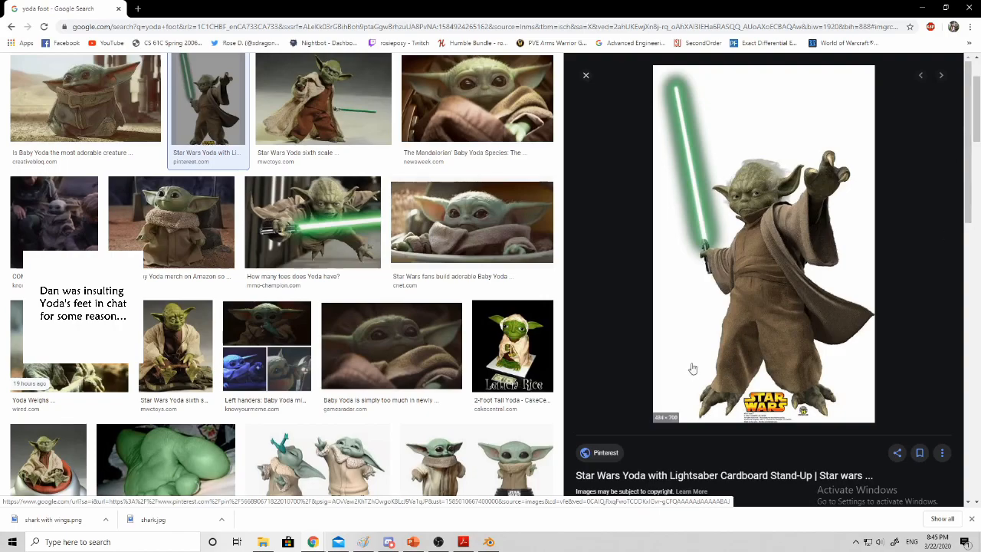
{"action": "left_click", "coordinate": [366, 235]}
{"action": "left_click", "coordinate": [168, 352]}
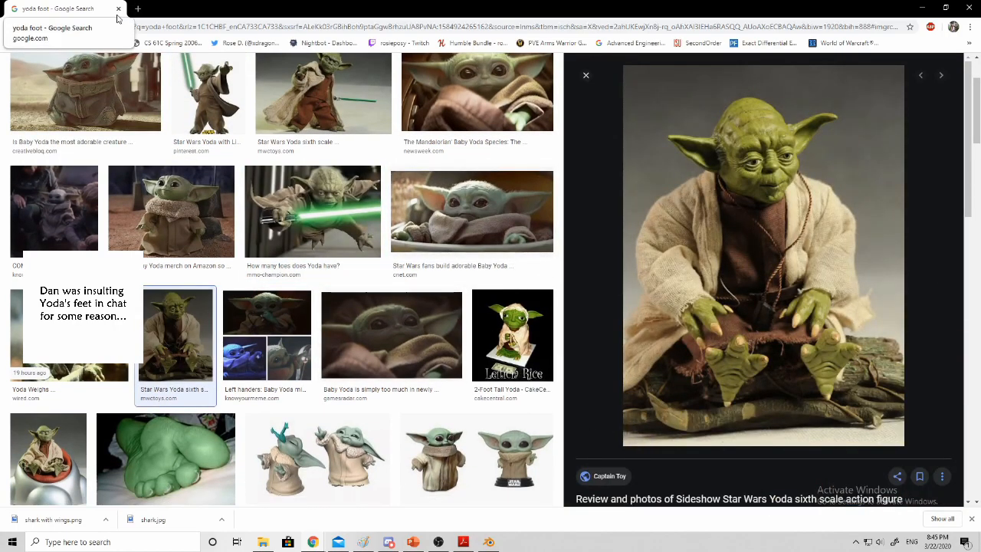
{"action": "left_click", "coordinate": [300, 452]}
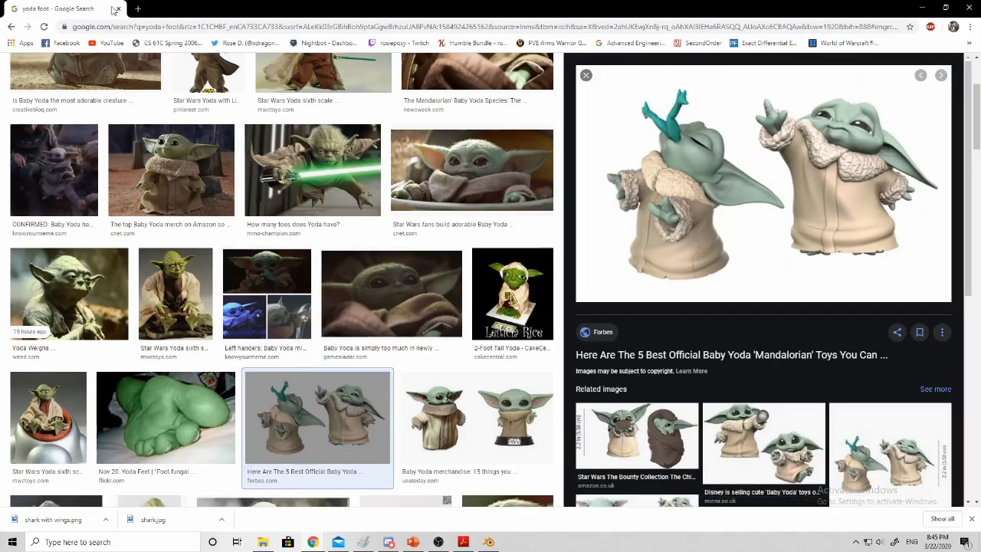
Switch back to Blender and reposition tip vertices on the toe next to the smallest one
{"action": "key", "text": "alt+Tab"}
{"action": "middle_click_drag", "start_coordinate": [412, 307], "coordinate": [318, 229]}
{"action": "middle_click_drag", "start_coordinate": [295, 179], "coordinate": [337, 265], "text": "shift"}
{"action": "scroll", "coordinate": [356, 225], "scroll_direction": "up", "scroll_amount": 3}
{"action": "middle_click_drag", "start_coordinate": [338, 246], "coordinate": [312, 285], "text": "shift"}
{"action": "left_click", "coordinate": [311, 358], "text": "shift"}
{"action": "middle_click_drag", "start_coordinate": [311, 337], "coordinate": [369, 290]}
{"action": "right_click", "coordinate": [313, 363]}
{"action": "key", "text": "g"}
{"action": "left_click", "coordinate": [328, 354]}
Move pairs of vertices along the side of the toe next to the smallest one to refine its shape
{"action": "left_click", "coordinate": [424, 373], "text": "shift"}
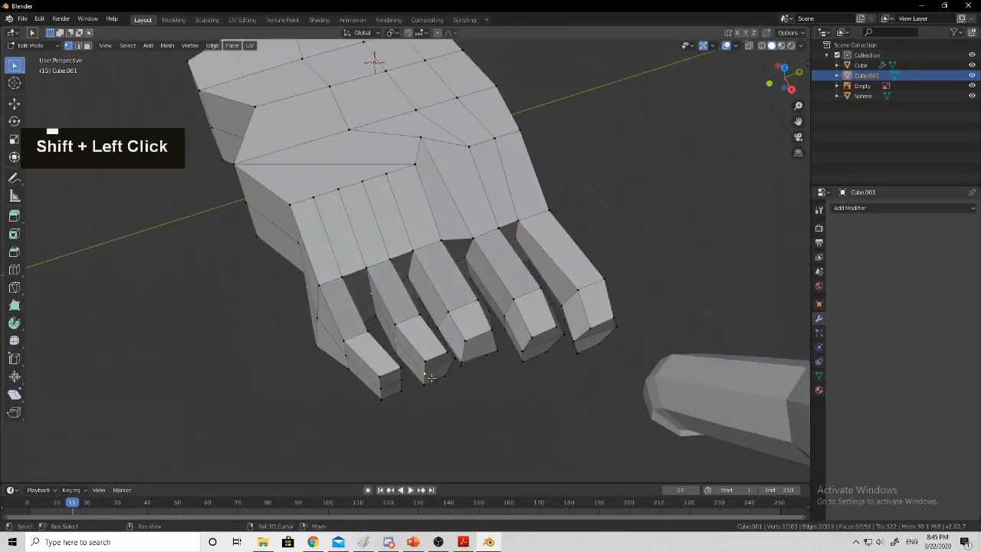
{"action": "middle_click_drag", "start_coordinate": [424, 373], "coordinate": [360, 338]}
{"action": "key", "text": "g"}
{"action": "left_click", "coordinate": [348, 337]}
{"action": "left_click", "coordinate": [263, 310]}
{"action": "left_click", "coordinate": [272, 351], "text": "shift"}
{"action": "middle_click_drag", "start_coordinate": [272, 350], "coordinate": [390, 307]}
{"action": "key", "text": "g"}
{"action": "left_click", "coordinate": [335, 326]}
Reposition another pair of toe vertices to continue rounding the toe shapes
{"action": "left_click", "coordinate": [355, 291]}
{"action": "left_click", "coordinate": [389, 328], "text": "shift"}
{"action": "middle_click_drag", "start_coordinate": [499, 311], "coordinate": [321, 181]}
{"action": "key", "text": "g"}
{"action": "left_click", "coordinate": [412, 341]}
Slide the selected toe vertices along their edges to adjust the toe contours
{"action": "scroll", "coordinate": [412, 321], "scroll_direction": "down", "scroll_amount": 2}
{"action": "left_click", "coordinate": [345, 324], "text": "shift"}
{"action": "key", "text": "g"}
{"action": "key", "text": "g"}
{"action": "left_click", "coordinate": [497, 328]}
{"action": "key", "text": "g"}
{"action": "key", "text": "g"}
{"action": "left_click", "coordinate": [439, 270]}
{"action": "key", "text": "g"}
{"action": "key", "text": "g"}
{"action": "left_click", "coordinate": [460, 273]}
Select a row of five vertices across the foot's underside and slide them along their edges
{"action": "left_click", "coordinate": [295, 167]}
{"action": "left_click", "coordinate": [334, 168], "text": "shift"}
{"action": "left_click", "coordinate": [382, 168], "text": "shift"}
{"action": "left_click", "coordinate": [430, 164], "text": "shift"}
{"action": "left_click", "coordinate": [464, 172], "text": "shift"}
{"action": "mouse_move", "coordinate": [469, 178]}
{"action": "middle_mouse_down"}
{"action": "mouse_move", "coordinate": [582, 250]}
{"action": "mouse_move", "coordinate": [387, 218]}
{"action": "mouse_move", "coordinate": [519, 210]}
{"action": "mouse_move", "coordinate": [571, 233]}
{"action": "mouse_move", "coordinate": [452, 178]}
{"action": "middle_mouse_up"}
{"action": "key", "text": "g"}
{"action": "key", "text": "g"}
{"action": "left_click", "coordinate": [577, 248]}
{"action": "key", "text": "g"}
{"action": "key", "text": "g"}
{"action": "left_click", "coordinate": [387, 218]}
Move groups of vertices on the sole to shape the underside of the foot
{"action": "double_click", "coordinate": [449, 177]}
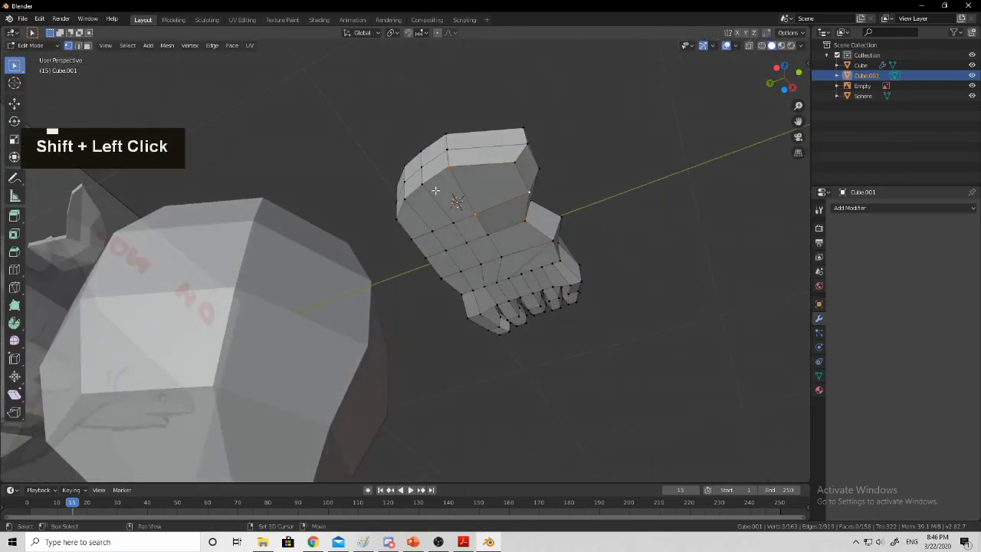
{"action": "middle_click_drag", "start_coordinate": [412, 233], "coordinate": [419, 367]}
{"action": "key", "text": "g"}
{"action": "left_click", "coordinate": [499, 206]}
{"action": "left_click", "coordinate": [531, 235]}
{"action": "left_click", "coordinate": [459, 226], "text": "shift"}
{"action": "left_click", "coordinate": [429, 227], "text": "shift"}
{"action": "left_click", "coordinate": [407, 226], "text": "shift"}
{"action": "key", "text": "g"}
{"action": "left_click", "coordinate": [352, 218]}
Reposition a single foot vertex to smooth the outline of the foot
{"action": "scroll", "coordinate": [345, 329], "scroll_direction": "down", "scroll_amount": 2}
{"action": "middle_click_drag", "start_coordinate": [459, 326], "coordinate": [291, 306]}
{"action": "scroll", "coordinate": [387, 354], "scroll_direction": "up", "scroll_amount": 2}
{"action": "left_click", "coordinate": [449, 432]}
{"action": "key", "text": "g"}
{"action": "left_click", "coordinate": [508, 435]}
{"action": "key", "text": "a"}
{"action": "left_click", "coordinate": [469, 432]}
{"action": "right_click", "coordinate": [472, 431]}
{"action": "key", "text": "g"}
{"action": "left_click", "coordinate": [473, 425]}
Slide the vertices along the lower edge of the foot to even out the sole's contour
{"action": "left_click", "coordinate": [291, 140], "text": "shift"}
{"action": "middle_click_drag", "start_coordinate": [307, 169], "coordinate": [439, 217]}
{"action": "left_click", "coordinate": [342, 164], "text": "shift"}
{"action": "key", "text": "g"}
{"action": "key", "text": "g"}
{"action": "left_click", "coordinate": [368, 176]}
{"action": "key", "text": "g"}
{"action": "key", "text": "g"}
{"action": "left_click", "coordinate": [375, 183]}
{"action": "left_click", "coordinate": [473, 208], "text": "shift"}
{"action": "key", "text": "g"}
{"action": "key", "text": "g"}
{"action": "left_click", "coordinate": [342, 202]}
{"action": "key", "text": "g"}
{"action": "key", "text": "g"}
{"action": "key", "text": "g"}
{"action": "key", "text": "g"}
{"action": "left_click", "coordinate": [350, 188]}
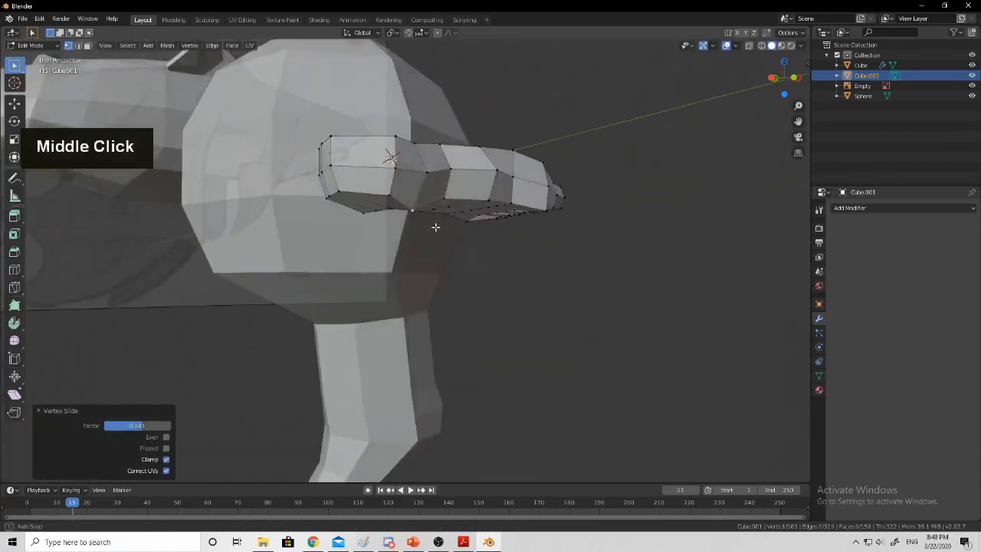
Slide two more vertices on the underside of the foot along their edges
{"action": "middle_click_drag", "start_coordinate": [435, 227], "coordinate": [536, 168]}
{"action": "left_click", "coordinate": [468, 252], "text": "shift"}
{"action": "left_click", "coordinate": [486, 234], "text": "shift"}
{"action": "key", "text": "g"}
{"action": "key", "text": "g"}
{"action": "left_click", "coordinate": [452, 256]}
Add another vertex to the selection under the foot and move the group to form the arch
{"action": "scroll", "coordinate": [320, 249], "scroll_direction": "up", "scroll_amount": 2}
{"action": "scroll", "coordinate": [536, 168], "scroll_direction": "up", "scroll_amount": 3}
{"action": "left_click", "coordinate": [475, 193], "text": "shift"}
{"action": "middle_click_drag", "start_coordinate": [488, 210], "coordinate": [505, 224]}
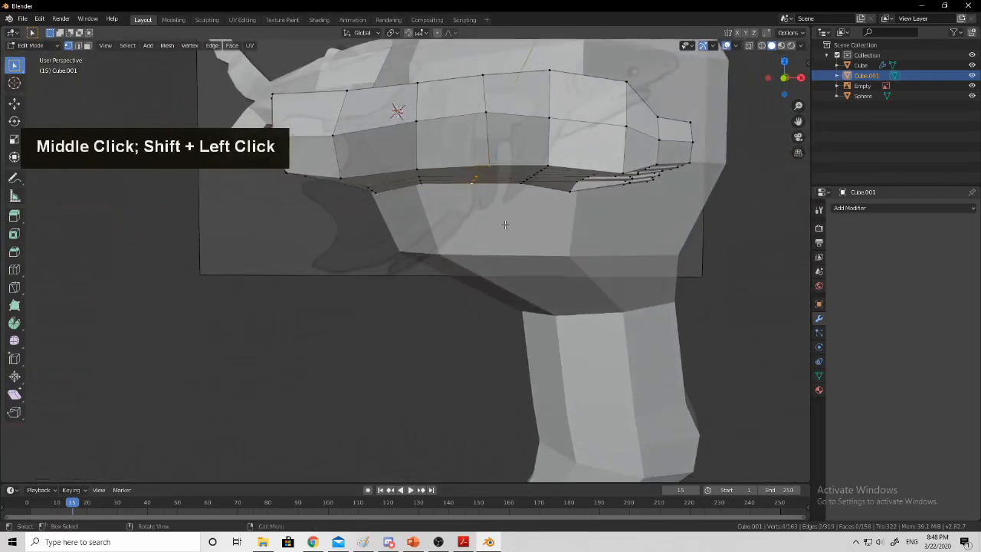
{"action": "key", "text": "g"}
{"action": "left_click", "coordinate": [499, 214]}
{"action": "middle_click_drag", "start_coordinate": [429, 215], "coordinate": [486, 207]}
{"action": "key", "text": "g"}
{"action": "left_click", "coordinate": [368, 205]}
Move the vertices of the ankle's top face and rotate them about 9°
{"action": "middle_click_drag", "start_coordinate": [368, 205], "coordinate": [425, 302]}
{"action": "left_click", "coordinate": [306, 179], "text": "shift"}
{"action": "left_click", "coordinate": [309, 160], "text": "shift"}
{"action": "left_click", "coordinate": [366, 152], "text": "shift"}
{"action": "left_click", "coordinate": [375, 168], "text": "shift"}
{"action": "middle_click_drag", "start_coordinate": [375, 164], "coordinate": [410, 229]}
{"action": "key", "text": "g"}
{"action": "left_click", "coordinate": [378, 130]}
{"action": "key", "text": "r"}
{"action": "left_click", "coordinate": [399, 101]}
Examine the foot's overall shape from several angles, in both Edit Mode and Object Mode
{"action": "scroll", "coordinate": [411, 229], "scroll_direction": "down", "scroll_amount": 5}
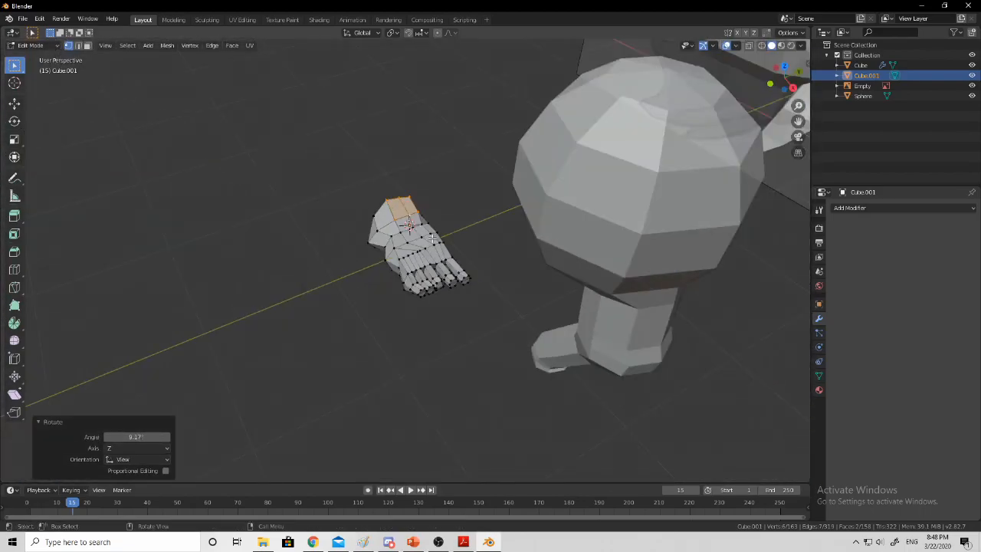
{"action": "middle_click_drag", "start_coordinate": [429, 424], "coordinate": [452, 387]}
{"action": "scroll", "coordinate": [560, 329], "scroll_direction": "up", "scroll_amount": 5}
{"action": "left_click", "coordinate": [486, 230]}
{"action": "middle_click_drag", "start_coordinate": [512, 225], "coordinate": [561, 278]}
{"action": "scroll", "coordinate": [515, 259], "scroll_direction": "down", "scroll_amount": 4}
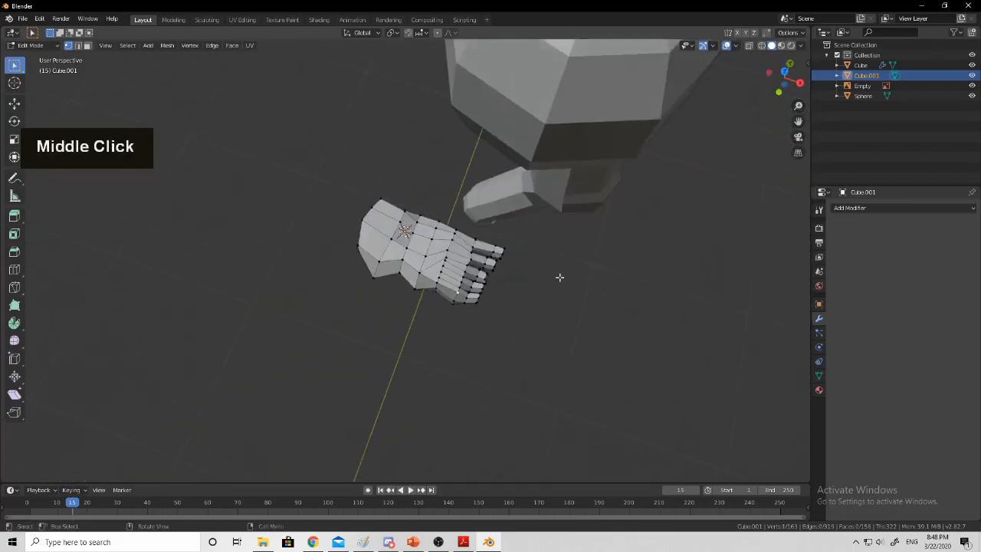
{"action": "key", "text": "Tab"}
{"action": "middle_click_drag", "start_coordinate": [539, 243], "coordinate": [544, 186]}
{"action": "scroll", "coordinate": [555, 230], "scroll_direction": "up", "scroll_amount": 4}
{"action": "middle_click_drag", "start_coordinate": [556, 226], "coordinate": [448, 213]}
Cut vertical edges down the front faces of the toes with the Knife tool
{"action": "key", "text": "Tab"}
{"action": "left_click", "coordinate": [439, 196]}
{"action": "key", "text": "g"}
{"action": "left_click", "coordinate": [656, 243]}
{"action": "key", "text": "Return"}
{"action": "middle_click_drag", "start_coordinate": [395, 199], "coordinate": [498, 202]}
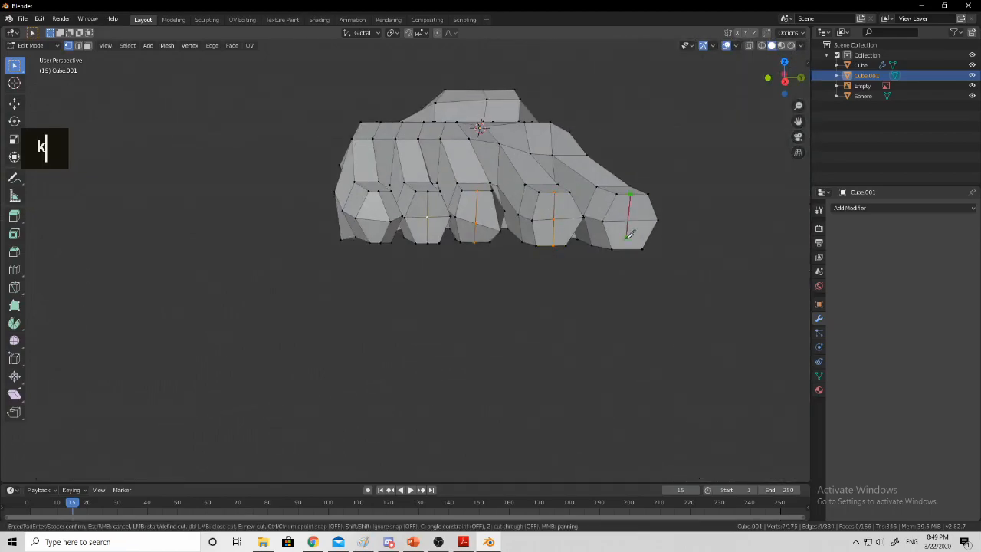
Move the vertices in the middle of the toe tips to round the ends of the toes
{"action": "middle_click_drag", "start_coordinate": [471, 222], "coordinate": [490, 306]}
{"action": "key", "text": "g"}
{"action": "left_click", "coordinate": [581, 211]}
{"action": "scroll", "coordinate": [544, 320], "scroll_direction": "down", "scroll_amount": 2}
Leave Edit Mode and move the foot near the lower end of the leg, about 0.85 m X, 1.69 m Y and -2.89 m Z
{"action": "key", "text": "Tab"}
{"action": "scroll", "coordinate": [537, 341], "scroll_direction": "down", "scroll_amount": 4}
{"action": "middle_click_drag", "start_coordinate": [544, 321], "coordinate": [525, 265]}
{"action": "scroll", "coordinate": [527, 272], "scroll_direction": "down", "scroll_amount": 2}
{"action": "scroll", "coordinate": [532, 271], "scroll_direction": "down", "scroll_amount": 2}
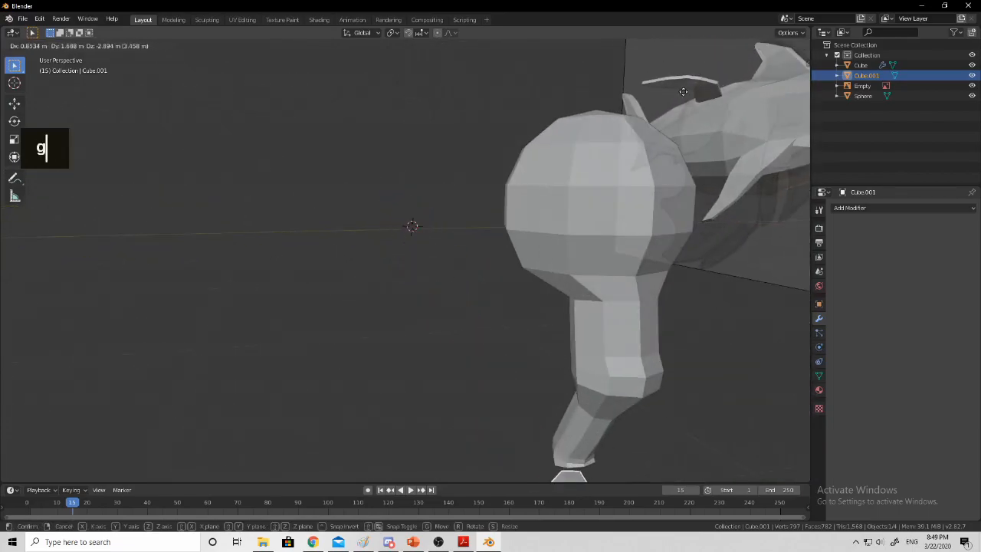
{"action": "left_click", "coordinate": [623, 215]}
Scale the foot to fit the lower end of the leg
{"action": "middle_click_drag", "start_coordinate": [623, 214], "coordinate": [429, 53]}
{"action": "scroll", "coordinate": [543, 284], "scroll_direction": "up", "scroll_amount": 2}
{"action": "scroll", "coordinate": [455, 240], "scroll_direction": "up", "scroll_amount": 2}
{"action": "middle_click_drag", "start_coordinate": [455, 240], "coordinate": [506, 227]}
{"action": "scroll", "coordinate": [488, 129], "scroll_direction": "up", "scroll_amount": 2}
{"action": "middle_click_drag", "start_coordinate": [488, 129], "coordinate": [500, 147], "text": "shift"}
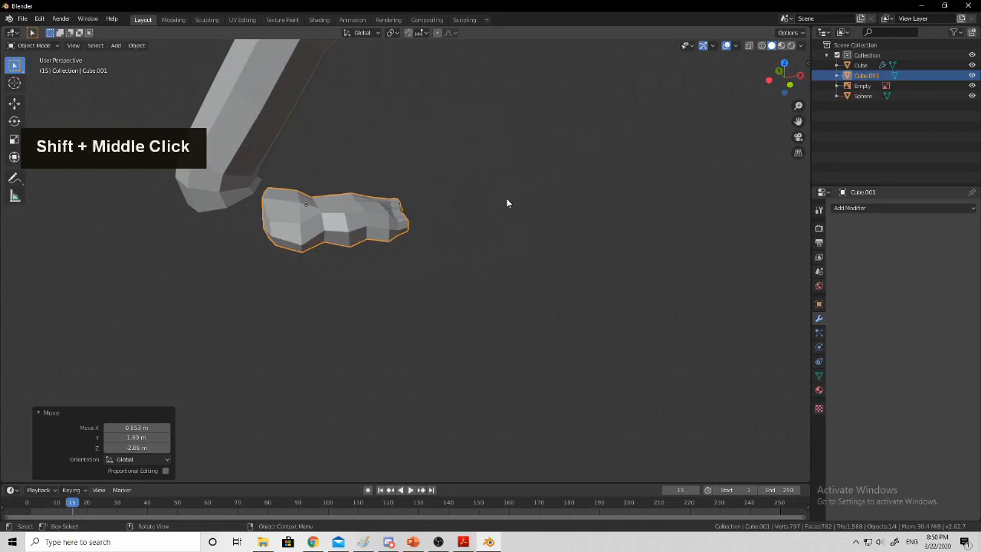
{"action": "key", "text": "s"}
{"action": "left_click", "coordinate": [574, 206]}
Move the foot about -0.15 m along X and shift it along Y to line up with the lower end of the leg
{"action": "middle_click_drag", "start_coordinate": [574, 206], "coordinate": [429, 267]}
{"action": "scroll", "coordinate": [434, 307], "scroll_direction": "up", "scroll_amount": 2}
{"action": "key", "text": "g"}
{"action": "middle_click_drag", "start_coordinate": [692, 264], "coordinate": [299, 222], "text": "shift"}
{"action": "left_click", "coordinate": [641, 254]}
{"action": "scroll", "coordinate": [557, 202], "scroll_direction": "down", "scroll_amount": 4}
{"action": "middle_click_drag", "start_coordinate": [557, 202], "coordinate": [512, 223]}
{"action": "key", "text": "g"}
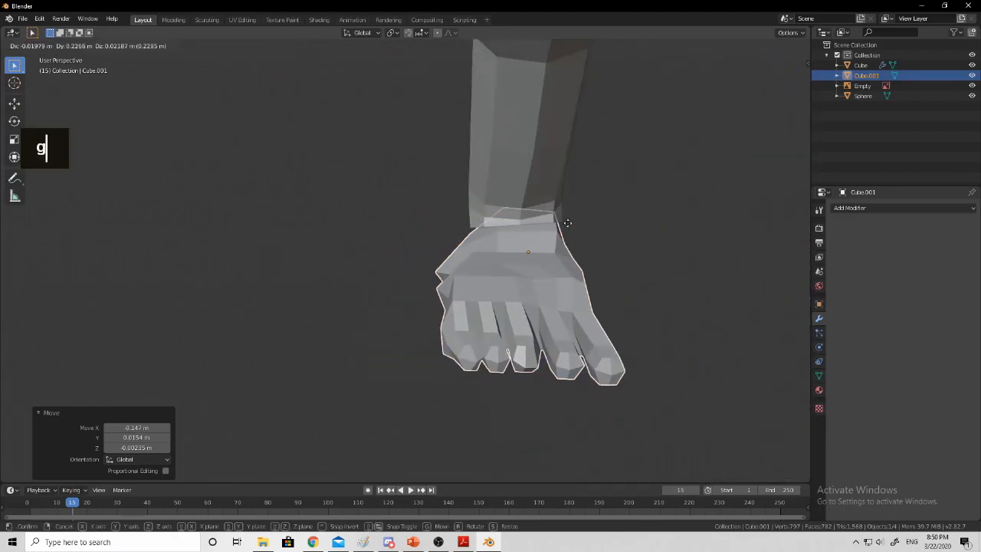
{"action": "left_click", "coordinate": [567, 223]}
Nudge the foot about -0.05 m along Y and slightly back along X so its ankle meets the open leg end
{"action": "middle_click_drag", "start_coordinate": [157, 215], "coordinate": [273, 213]}
{"action": "middle_click_drag", "start_coordinate": [353, 252], "coordinate": [236, 263]}
{"action": "key", "text": "g"}
{"action": "left_click", "coordinate": [214, 262]}
{"action": "middle_click_drag", "start_coordinate": [491, 253], "coordinate": [606, 249]}
{"action": "middle_click_drag", "start_coordinate": [449, 250], "coordinate": [548, 236], "text": "shift"}
{"action": "key", "text": "g"}
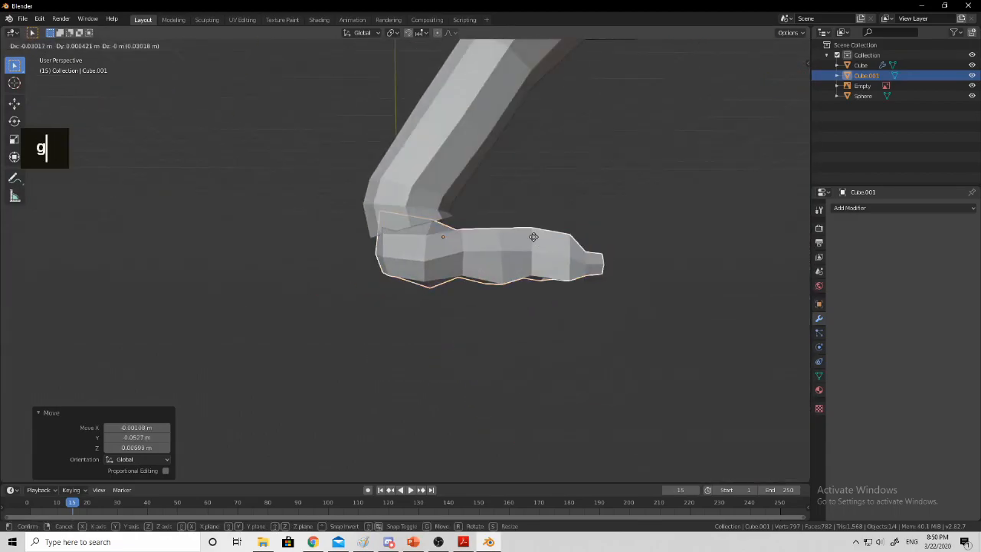
{"action": "left_click", "coordinate": [534, 237]}
Open the leg mesh for editing and select the vertices around its open lower edge
{"action": "scroll", "coordinate": [521, 206], "scroll_direction": "up", "scroll_amount": 3}
{"action": "left_click", "coordinate": [485, 124]}
{"action": "key", "text": "Tab"}
{"action": "middle_click_drag", "start_coordinate": [582, 169], "coordinate": [337, 200]}
{"action": "left_click", "coordinate": [546, 228], "text": "shift"}
{"action": "middle_click_drag", "start_coordinate": [567, 199], "coordinate": [479, 180]}
{"action": "left_click", "coordinate": [355, 207], "text": "shift"}
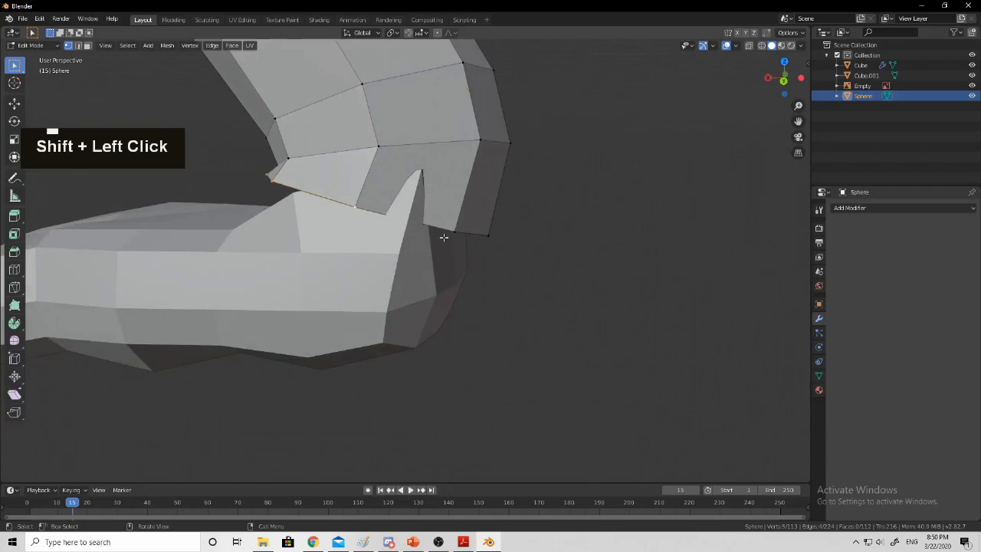
{"action": "middle_click_drag", "start_coordinate": [443, 237], "coordinate": [383, 223]}
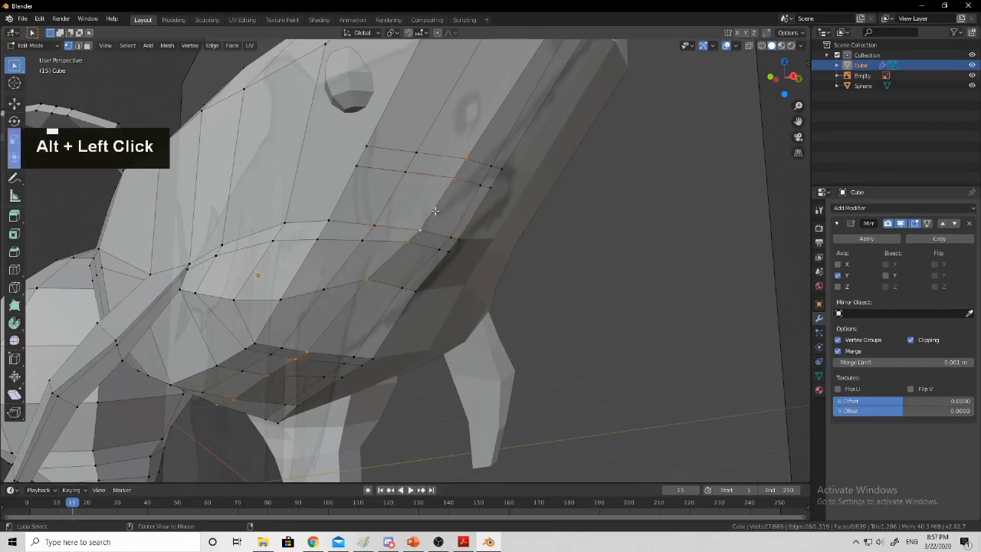
Slide the two neighbouring lengthwise edge loops that run through the mouth area on the underside of the shark's head
{"action": "key", "text": "g"}
{"action": "key", "text": "g"}
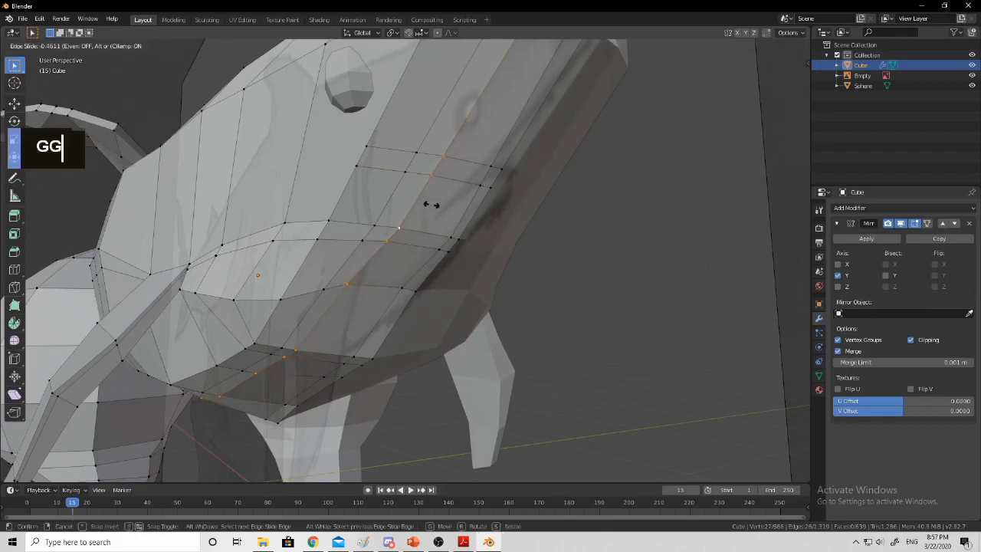
{"action": "left_click", "coordinate": [428, 204]}
{"action": "left_click", "coordinate": [402, 175]}
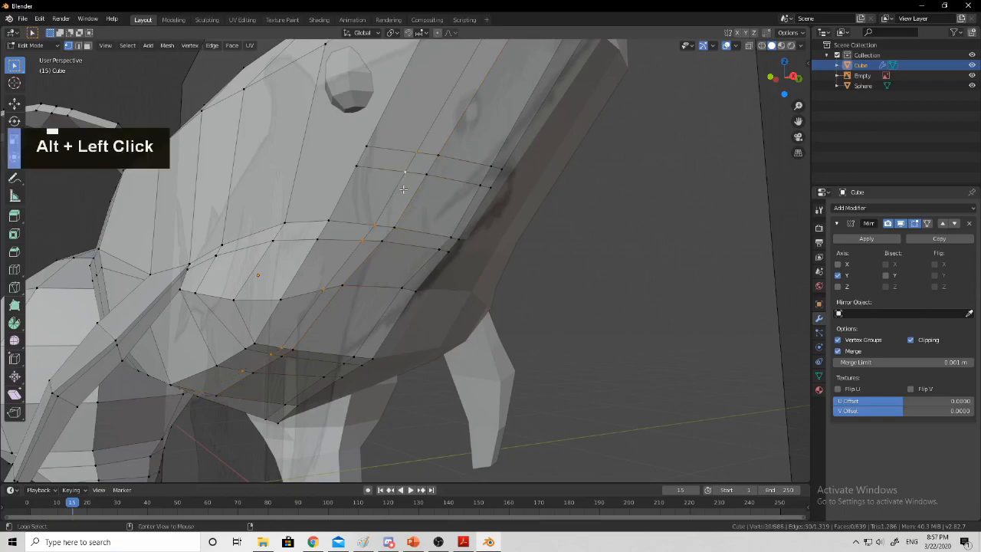
{"action": "key", "text": "g"}
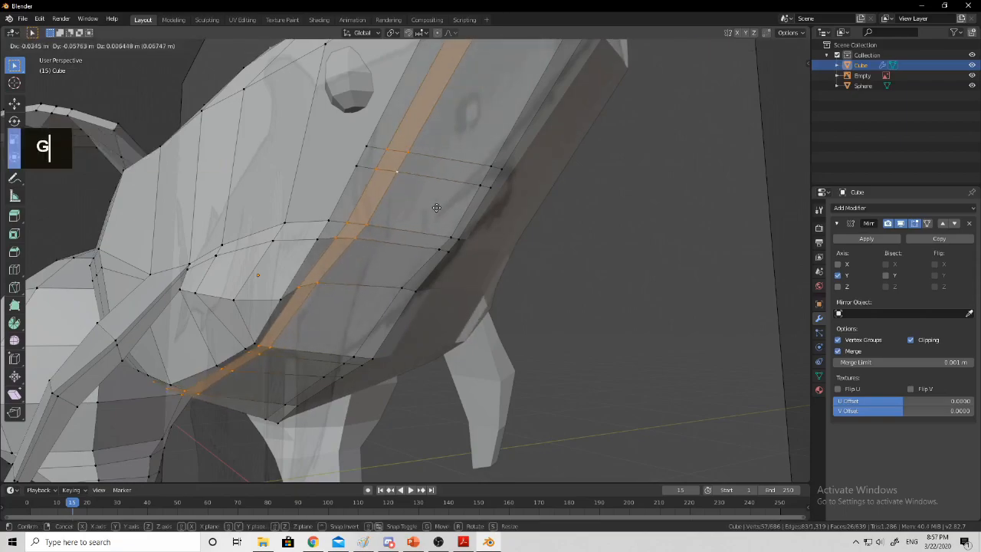
{"action": "right_click", "coordinate": [434, 207]}
{"action": "key", "text": "g"}
{"action": "key", "text": "g"}
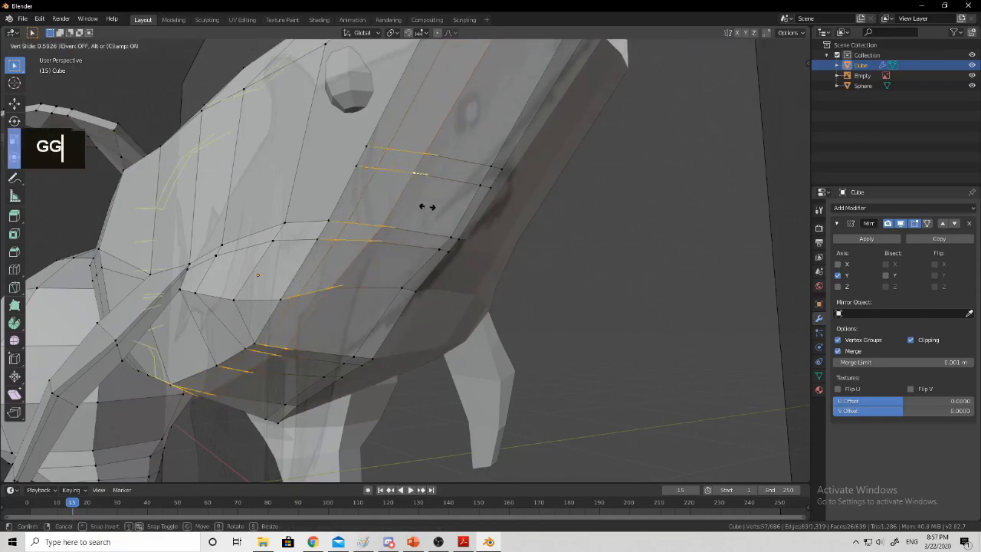
{"action": "left_click", "coordinate": [426, 209]}
Slide the inner lengthwise loop outward beside its neighbour with an edge slide factor of about -0.516
{"action": "double_click", "coordinate": [411, 174]}
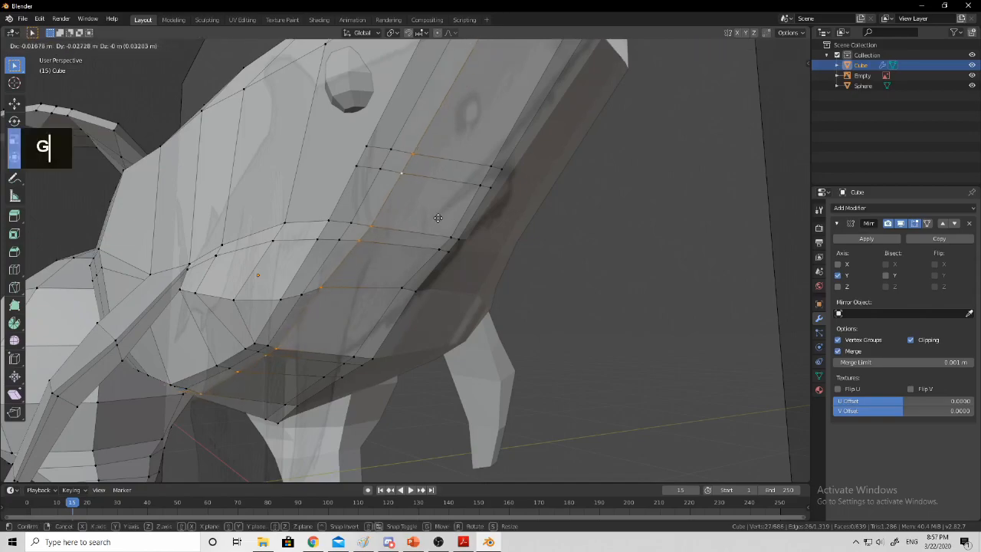
{"action": "right_click", "coordinate": [441, 221]}
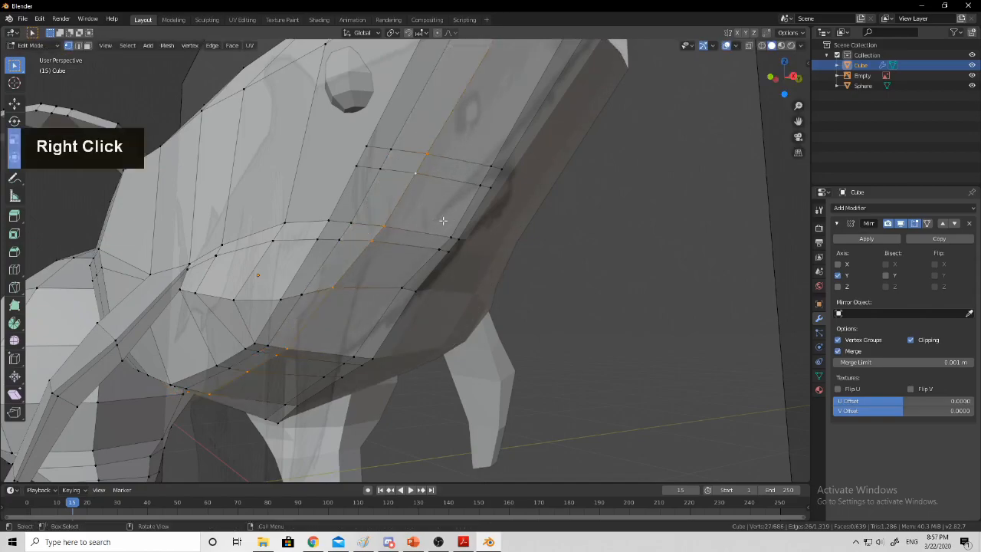
{"action": "left_click", "coordinate": [418, 219]}
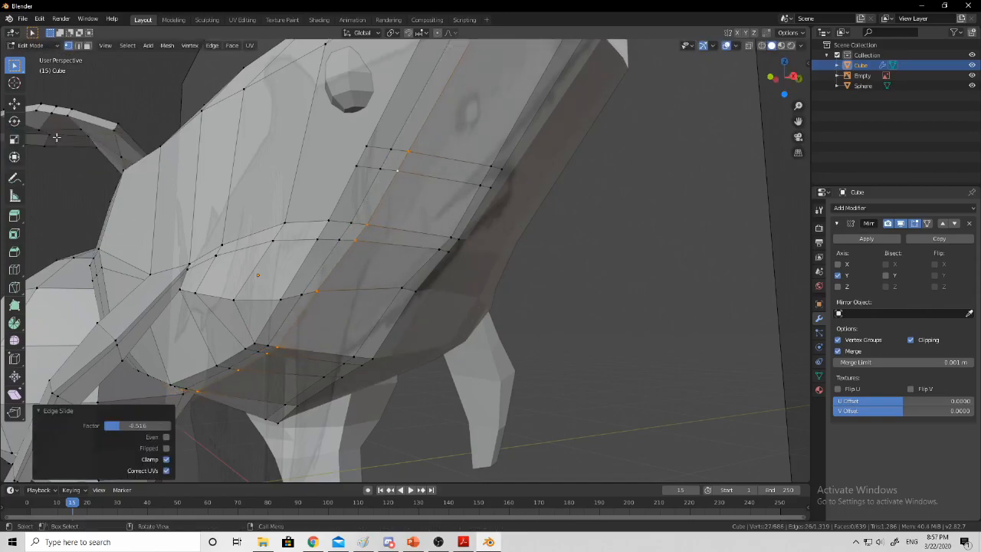
{"action": "middle_click_drag", "start_coordinate": [387, 220], "coordinate": [379, 222]}
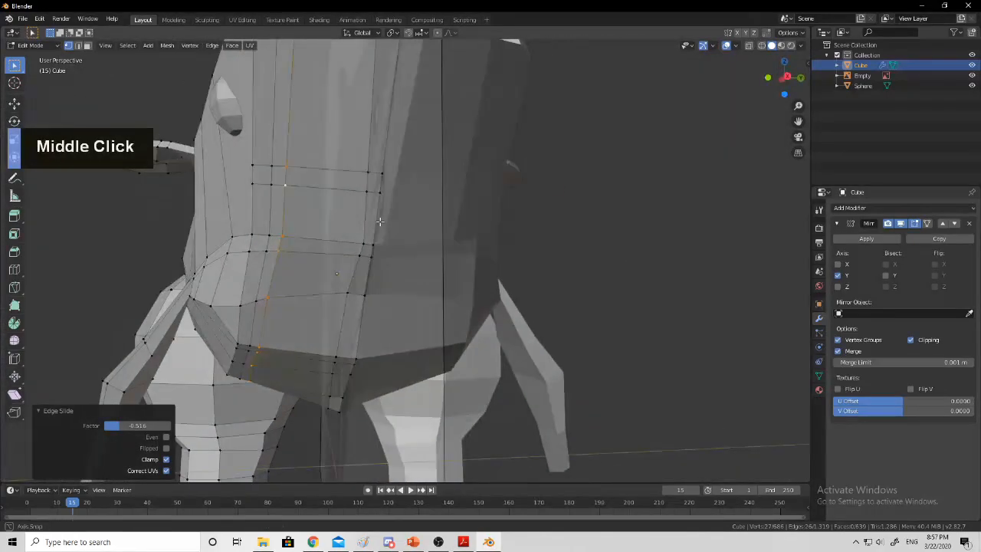
Select the vertices around the mouth faces, slide a vertex at the mouth corner along its edge, and rotate the selection
{"action": "left_click", "coordinate": [275, 188]}
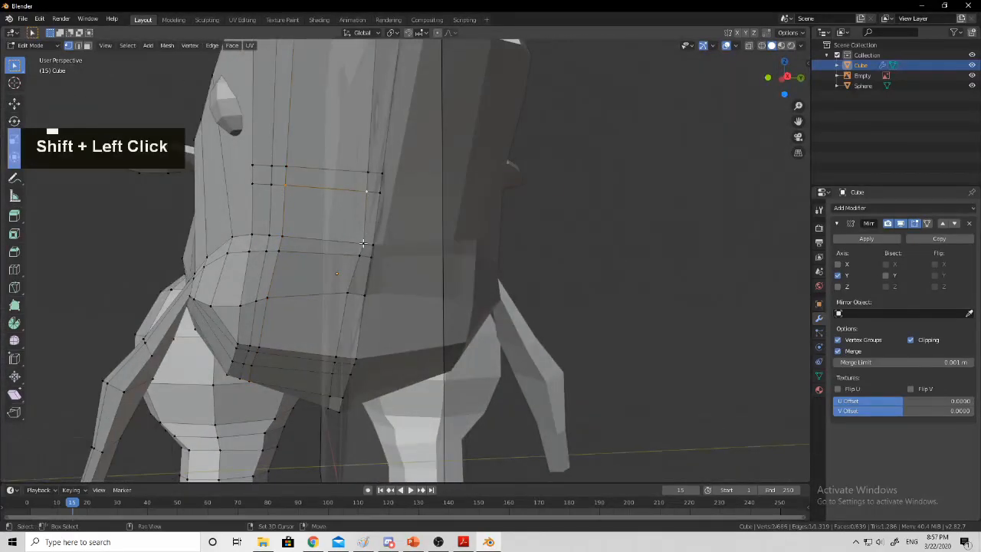
{"action": "left_click", "coordinate": [285, 236], "text": "shift"}
{"action": "middle_click_drag", "start_coordinate": [285, 236], "coordinate": [535, 226]}
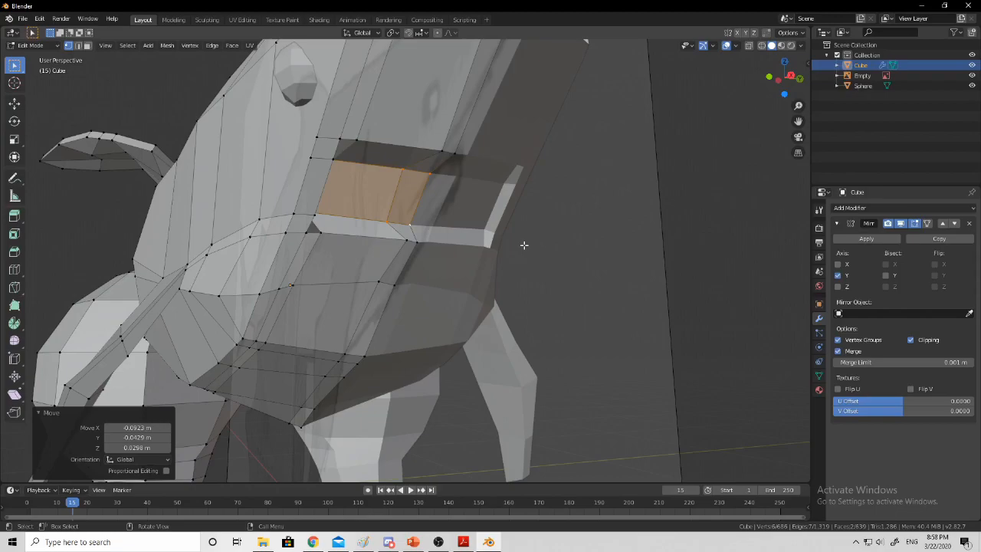
{"action": "key", "text": "Caps_Lock"}
{"action": "middle_click_drag", "start_coordinate": [374, 212], "coordinate": [524, 239]}
{"action": "left_click", "coordinate": [316, 185]}
{"action": "key", "text": "g"}
{"action": "key", "text": "g"}
{"action": "left_click", "coordinate": [311, 217]}
{"action": "left_click", "coordinate": [384, 263], "text": "shift"}
{"action": "key", "text": "r"}
{"action": "left_click", "coordinate": [543, 242]}
Try to extrude the selected lower-jaw faces outward about 0.179 m
{"action": "key", "text": "e"}
{"action": "left_click", "coordinate": [616, 260]}
{"action": "middle_click_drag", "start_coordinate": [615, 260], "coordinate": [478, 194]}
{"action": "scroll", "coordinate": [436, 269], "scroll_direction": "down", "scroll_amount": 3}
{"action": "scroll", "coordinate": [565, 220], "scroll_direction": "up", "scroll_amount": 2}
{"action": "scroll", "coordinate": [477, 223], "scroll_direction": "up", "scroll_amount": 2}
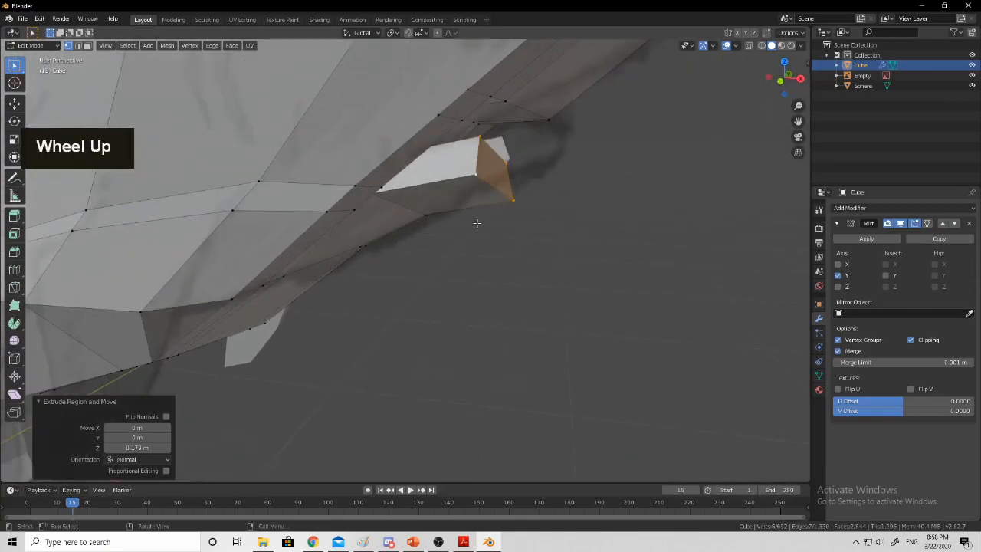
{"action": "key", "text": "g"}
{"action": "right_click", "coordinate": [554, 239]}
Move the selected lower-jaw faces down about 0.063 m and extrude them outward to form a lip
{"action": "middle_click_drag", "start_coordinate": [554, 238], "coordinate": [389, 188]}
{"action": "key", "text": "g"}
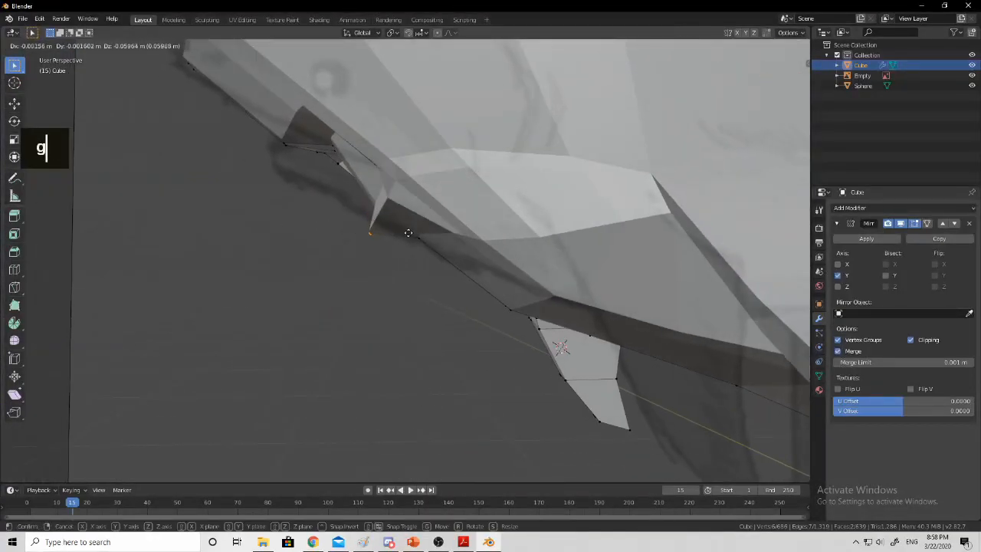
{"action": "left_click", "coordinate": [409, 233]}
{"action": "middle_click_drag", "start_coordinate": [406, 232], "coordinate": [515, 266]}
{"action": "key", "text": "e"}
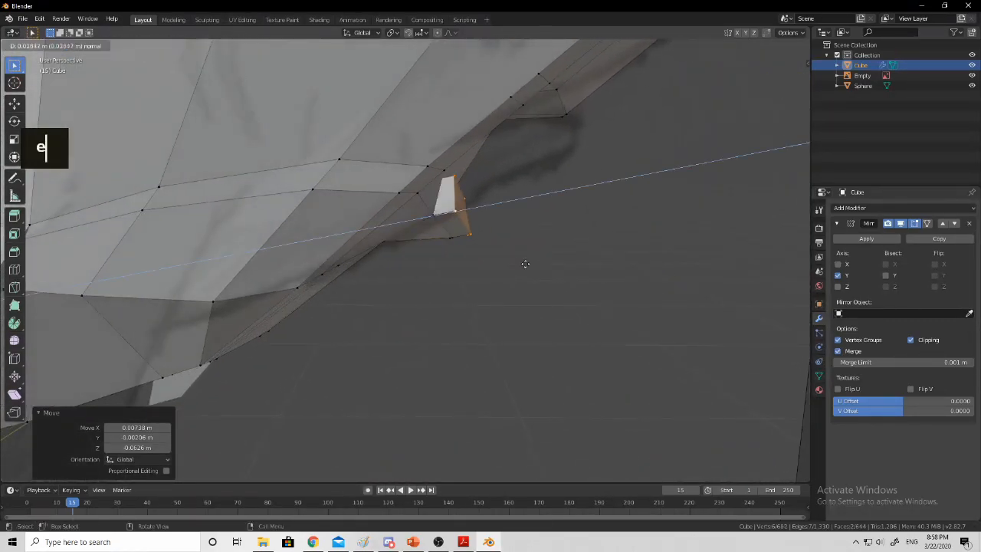
{"action": "left_click", "coordinate": [620, 263]}
Slide the side edge of the extruded lower lip with a factor of about -0.2
{"action": "middle_click_drag", "start_coordinate": [620, 263], "coordinate": [467, 284]}
{"action": "scroll", "coordinate": [562, 202], "scroll_direction": "down", "scroll_amount": 5}
{"action": "scroll", "coordinate": [559, 203], "scroll_direction": "up", "scroll_amount": 5}
{"action": "key", "text": "g"}
{"action": "left_click", "coordinate": [437, 278], "text": "shift"}
{"action": "key", "text": "g"}
{"action": "key", "text": "g"}
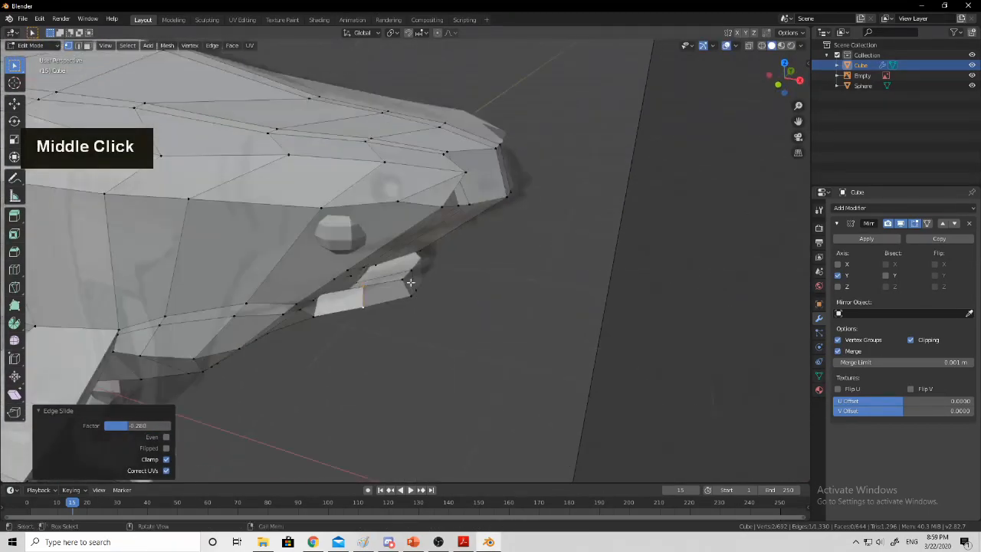
Move the front edge of the lower lip about 0.046 m along X and 0.018 m along Z
{"action": "left_click", "coordinate": [488, 268], "text": "shift"}
{"action": "middle_click_drag", "start_coordinate": [475, 268], "coordinate": [381, 270]}
{"action": "key", "text": "g"}
{"action": "left_click", "coordinate": [534, 271]}
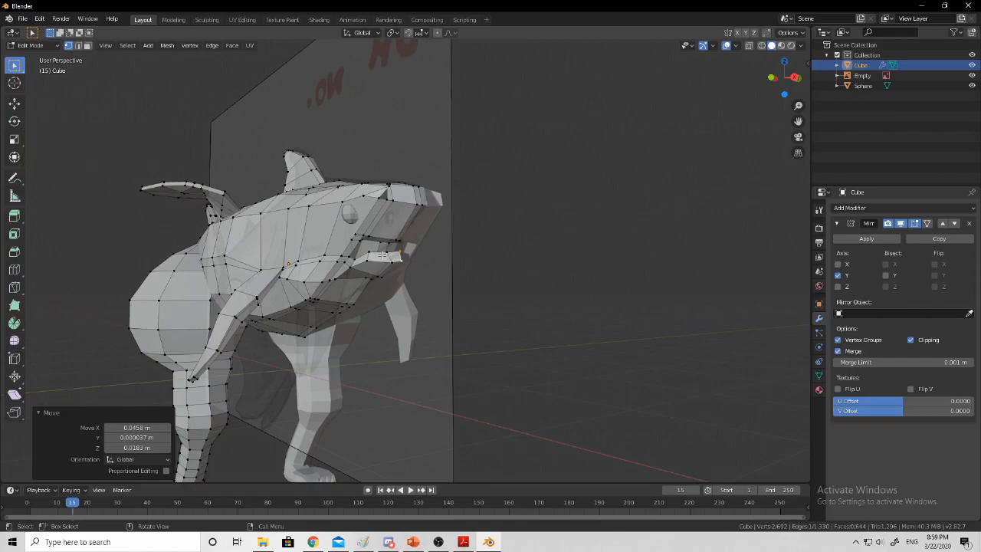
Reposition the vertices at the side of the mouth opening, sliding the last one along its edge
{"action": "middle_click_drag", "start_coordinate": [381, 255], "coordinate": [396, 238]}
{"action": "scroll", "coordinate": [360, 245], "scroll_direction": "up", "scroll_amount": 3}
{"action": "left_click", "coordinate": [334, 212], "text": "shift"}
{"action": "key", "text": "g"}
{"action": "left_click", "coordinate": [355, 229]}
{"action": "key", "text": "g"}
{"action": "left_click", "coordinate": [330, 242]}
{"action": "key", "text": "g"}
{"action": "key", "text": "g"}
{"action": "left_click", "coordinate": [307, 245]}
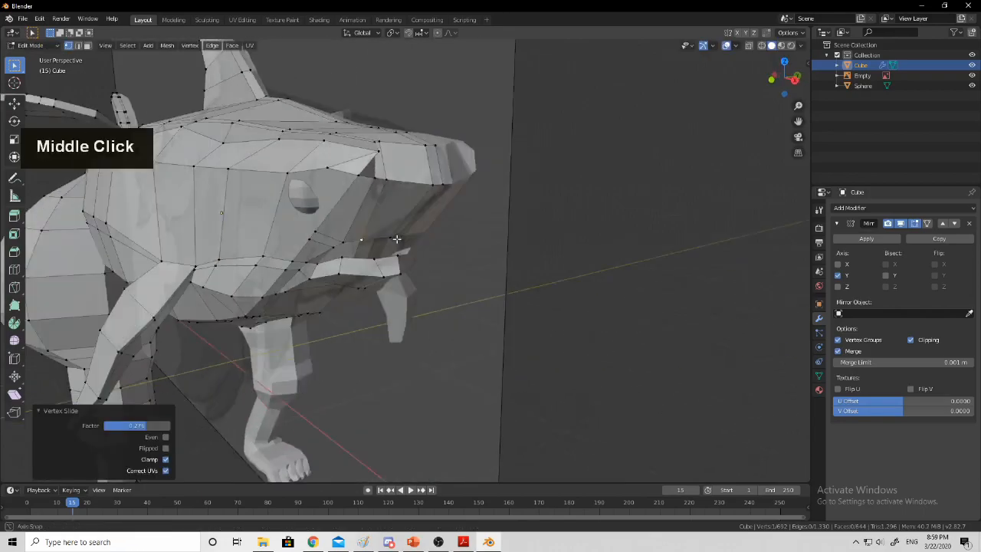
Add a centred edge loop across the extruded lower lip
{"action": "left_click", "coordinate": [320, 257]}
{"action": "middle_click_drag", "start_coordinate": [320, 257], "coordinate": [434, 261]}
{"action": "key", "text": "ctrl+r"}
{"action": "left_click", "coordinate": [417, 275]}
{"action": "right_click", "coordinate": [419, 275]}
Slide the lower lip's edges and vertices along the mesh to give the lip a curved shape
{"action": "left_click", "coordinate": [452, 272], "text": "shift"}
{"action": "key", "text": "g"}
{"action": "key", "text": "g"}
{"action": "left_click", "coordinate": [444, 268]}
{"action": "key", "text": "g"}
{"action": "key", "text": "g"}
{"action": "left_click", "coordinate": [429, 264]}
{"action": "left_click", "coordinate": [422, 265]}
{"action": "middle_click_drag", "start_coordinate": [421, 264], "coordinate": [340, 271]}
{"action": "key", "text": "g"}
{"action": "key", "text": "g"}
{"action": "left_click", "coordinate": [406, 278]}
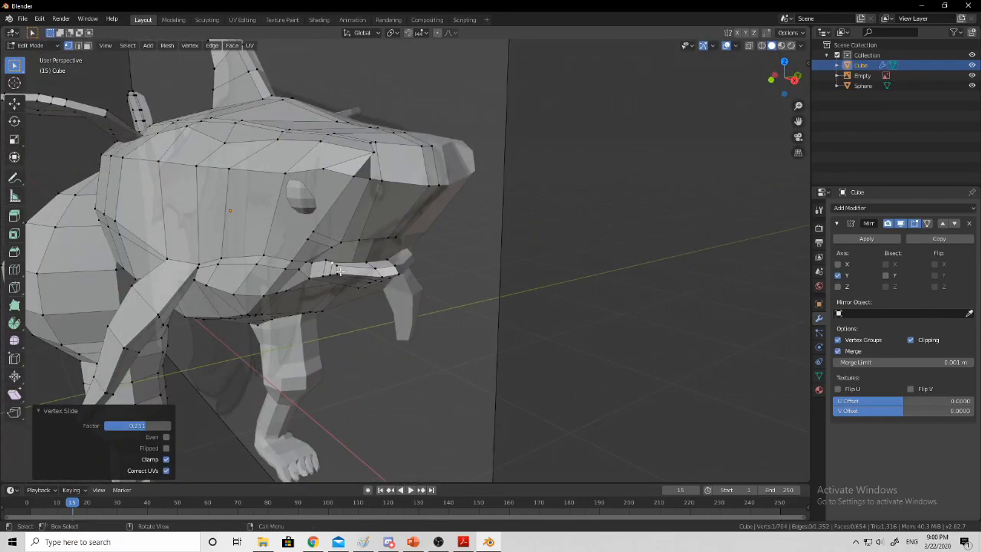
Leave Edit Mode and scale the eye sphere up to about 2.025 times its size
{"action": "middle_click_drag", "start_coordinate": [299, 196], "coordinate": [545, 214]}
{"action": "key", "text": "Tab"}
{"action": "left_click", "coordinate": [335, 187]}
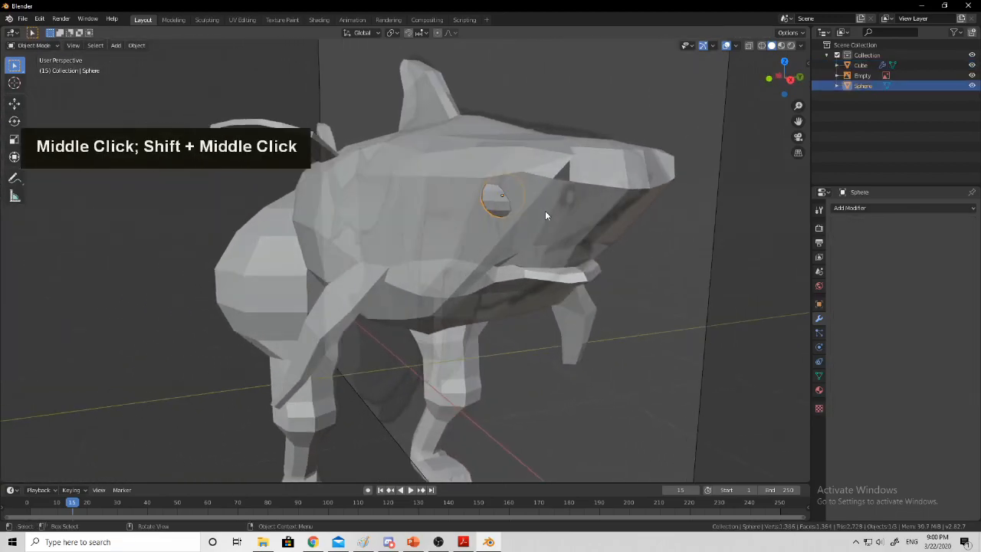
{"action": "key", "text": "s"}
{"action": "left_click", "coordinate": [735, 297]}
{"action": "middle_click_drag", "start_coordinate": [735, 297], "coordinate": [600, 279]}
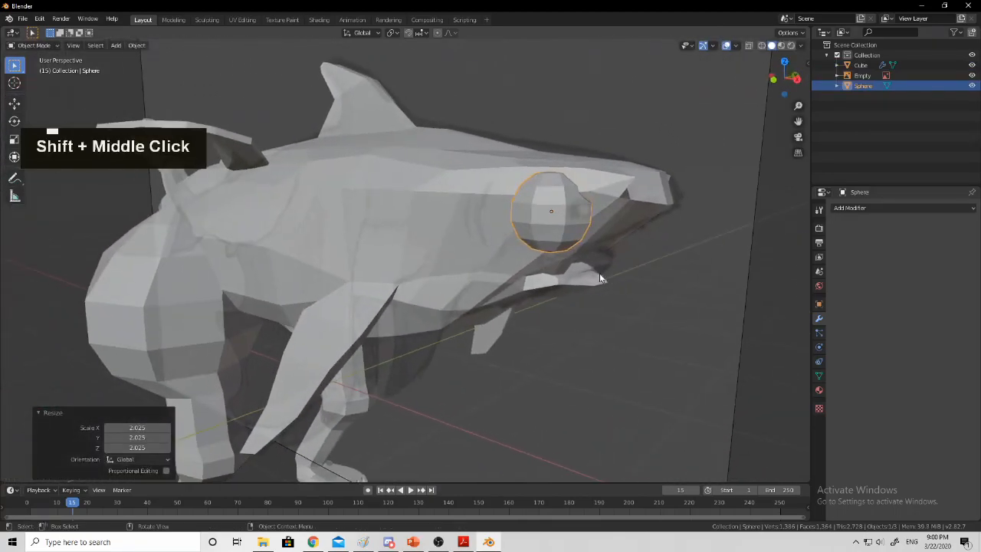
Move the enlarged eye sphere into place against the side of the shark's head
{"action": "key", "text": "g"}
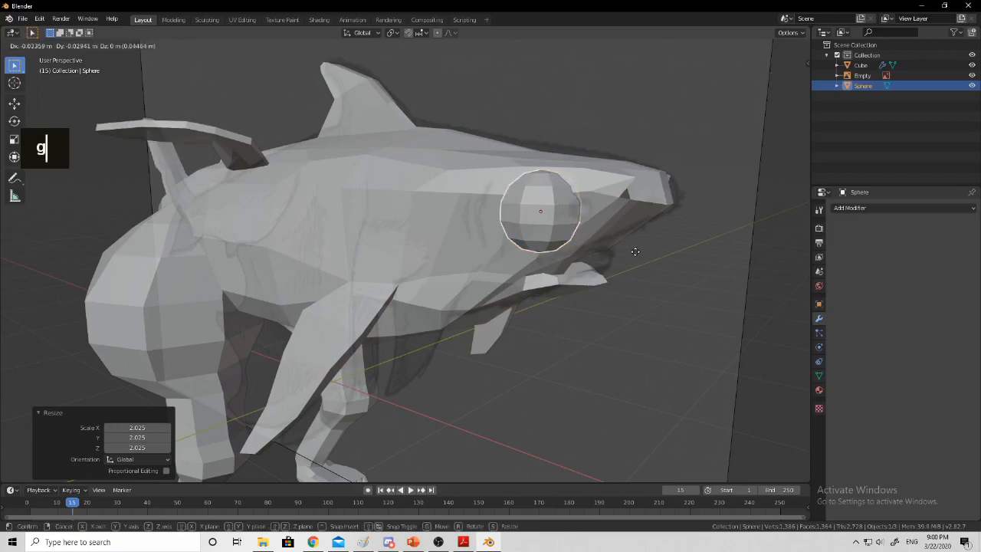
{"action": "left_click", "coordinate": [613, 256]}
{"action": "middle_click_drag", "start_coordinate": [613, 255], "coordinate": [407, 326]}
{"action": "scroll", "coordinate": [618, 271], "scroll_direction": "down", "scroll_amount": 2}
{"action": "scroll", "coordinate": [618, 271], "scroll_direction": "up", "scroll_amount": 3}
{"action": "key", "text": "Tab"}
{"action": "key", "text": "Tab"}
{"action": "middle_click_drag", "start_coordinate": [375, 295], "coordinate": [512, 246]}
{"action": "middle_click_drag", "start_coordinate": [433, 278], "coordinate": [361, 269], "text": "shift"}
{"action": "key", "text": "Tab"}
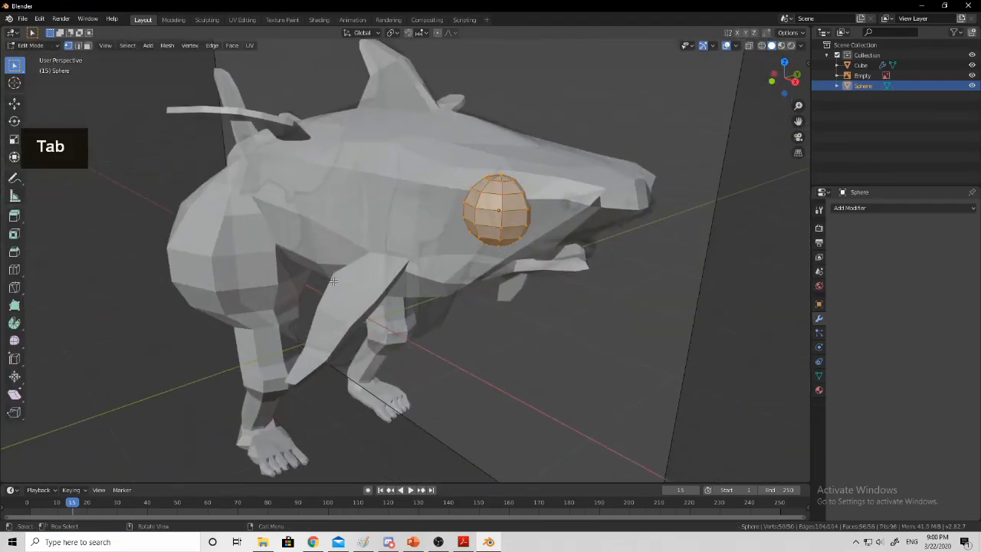
{"action": "key", "text": "Tab"}
{"action": "key", "text": "a"}
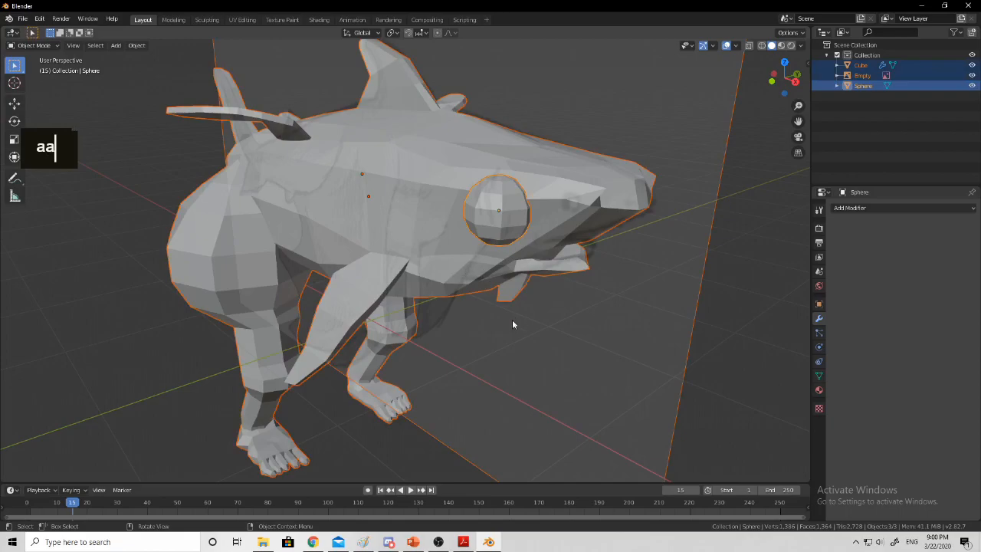
{"action": "left_click", "coordinate": [509, 392]}
{"action": "middle_click_drag", "start_coordinate": [229, 308], "coordinate": [429, 290], "text": "shift"}
{"action": "scroll", "coordinate": [429, 289], "scroll_direction": "down", "scroll_amount": 3}
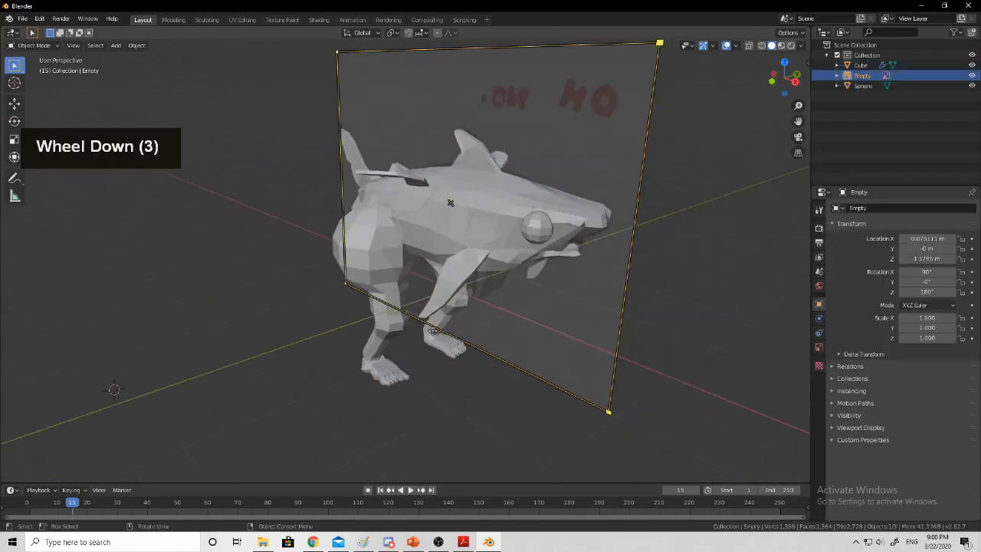
Add a UV sphere with 8 segments and 7 rings for the pupil and scale it to about 0.053
{"action": "middle_click_drag", "start_coordinate": [274, 341], "coordinate": [404, 338], "text": "shift"}
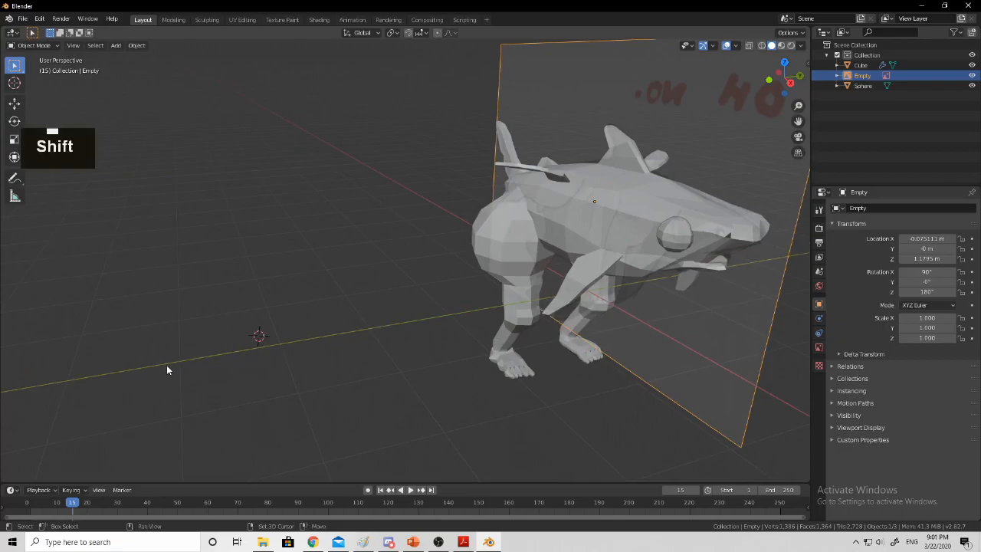
{"action": "key", "text": "shift+a"}
{"action": "mouse_move", "coordinate": [133, 346]}
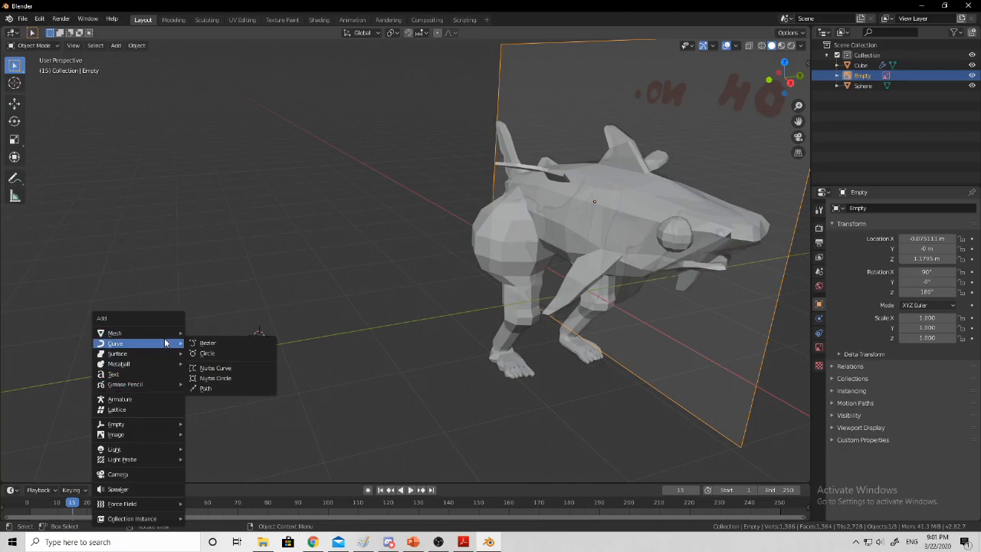
{"action": "mouse_move", "coordinate": [159, 337]}
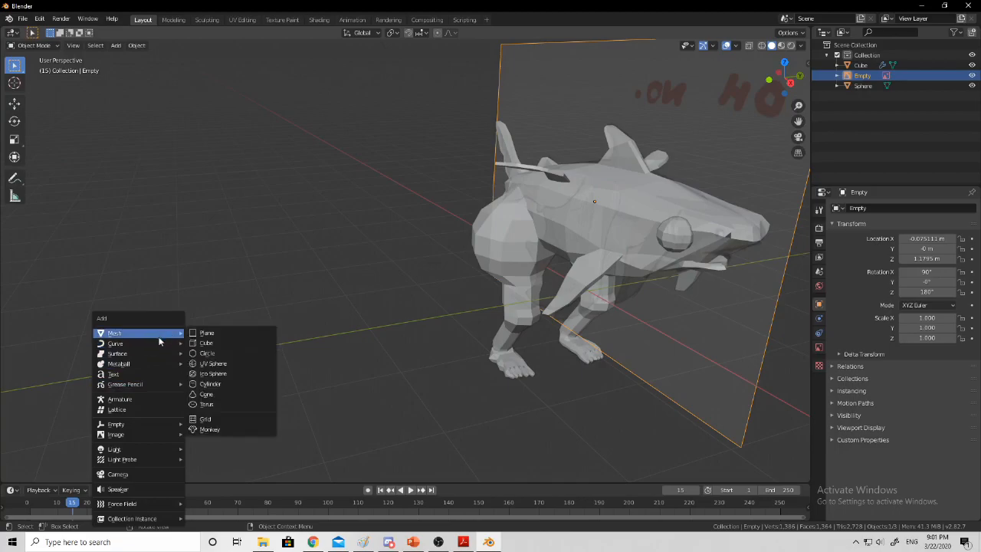
{"action": "left_click", "coordinate": [220, 365]}
{"action": "key", "text": "s"}
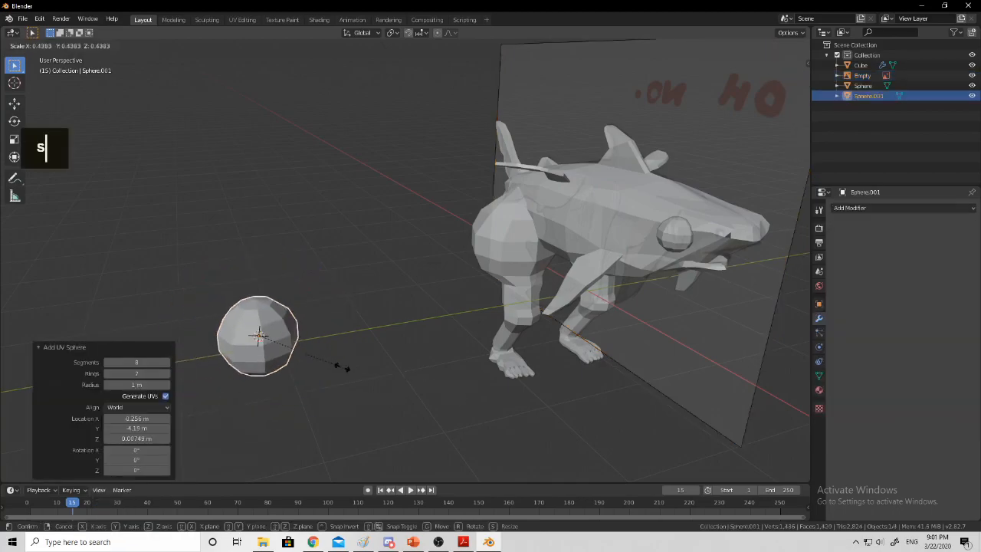
{"action": "left_click", "coordinate": [267, 349]}
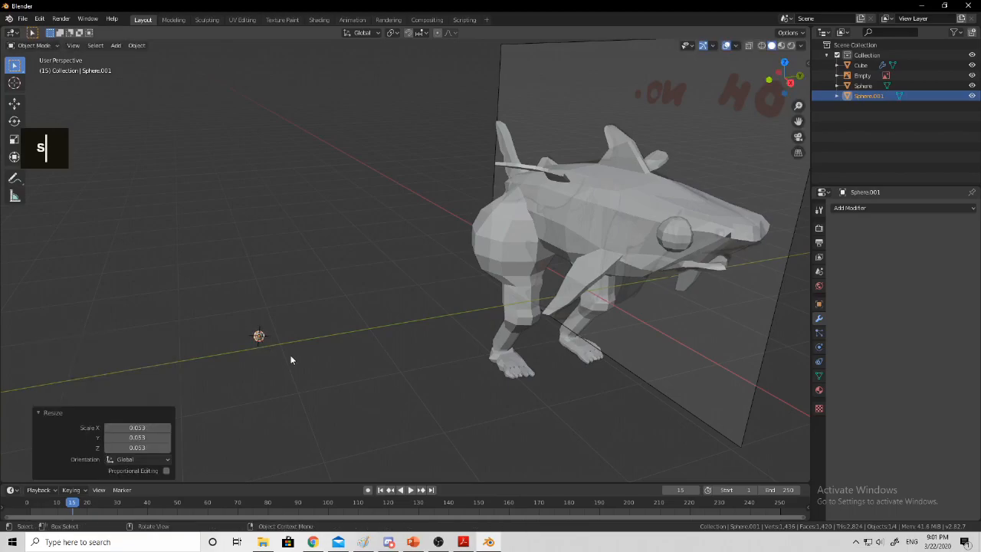
Move the small pupil sphere from its starting spot over to the shark's eye
{"action": "key", "text": "g"}
{"action": "left_click", "coordinate": [699, 253]}
{"action": "middle_click_drag", "start_coordinate": [699, 254], "coordinate": [666, 240]}
{"action": "scroll", "coordinate": [665, 240], "scroll_direction": "up", "scroll_amount": 3}
{"action": "middle_click_drag", "start_coordinate": [711, 268], "coordinate": [498, 232], "text": "shift"}
{"action": "key", "text": "g"}
{"action": "left_click", "coordinate": [484, 185]}
Align the pupil with the eyeball from other angles, moving it about 0.33 m X, 0.27 m Y and 0.02 m Z
{"action": "middle_click_drag", "start_coordinate": [484, 185], "coordinate": [444, 197]}
{"action": "key", "text": "g"}
{"action": "left_click", "coordinate": [369, 191]}
{"action": "middle_click_drag", "start_coordinate": [369, 191], "coordinate": [646, 197]}
{"action": "key", "text": "g"}
{"action": "left_click", "coordinate": [725, 203]}
Nudge the pupil onto the outer surface of the eyeball and select the eyeball sphere
{"action": "key", "text": "g"}
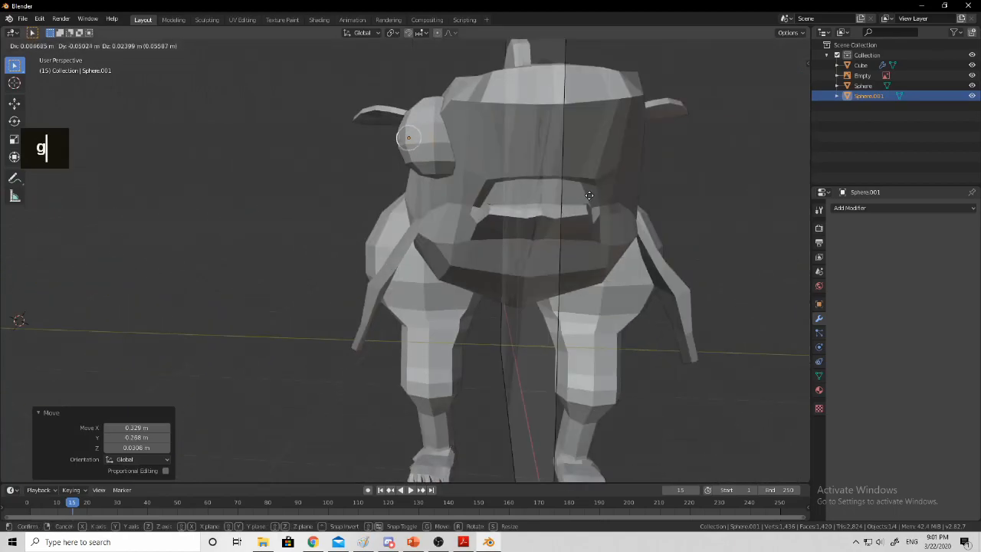
{"action": "left_click", "coordinate": [587, 194]}
{"action": "middle_click_drag", "start_coordinate": [586, 194], "coordinate": [512, 196]}
{"action": "scroll", "coordinate": [374, 225], "scroll_direction": "up", "scroll_amount": 3}
{"action": "key", "text": "g"}
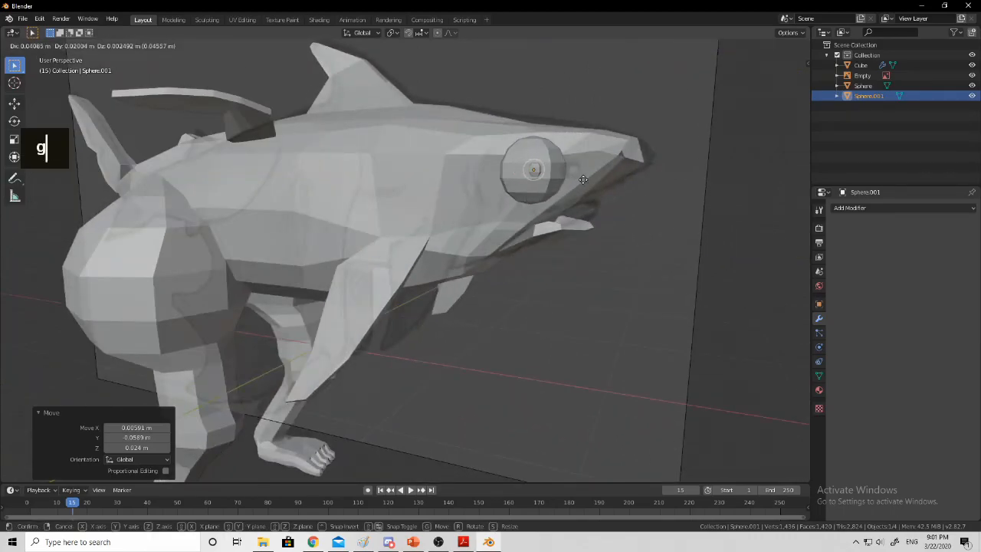
{"action": "left_click", "coordinate": [581, 181]}
{"action": "middle_click_drag", "start_coordinate": [579, 185], "coordinate": [557, 235]}
{"action": "left_click", "coordinate": [506, 259]}
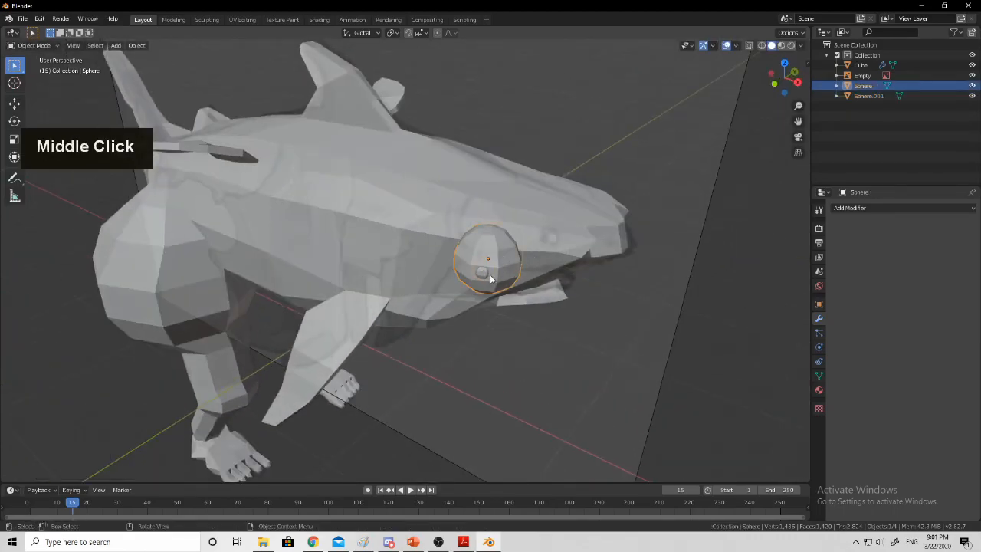
Join the eyeball and pupil spheres into a single eye object
{"action": "scroll", "coordinate": [513, 265], "scroll_direction": "down", "scroll_amount": 5}
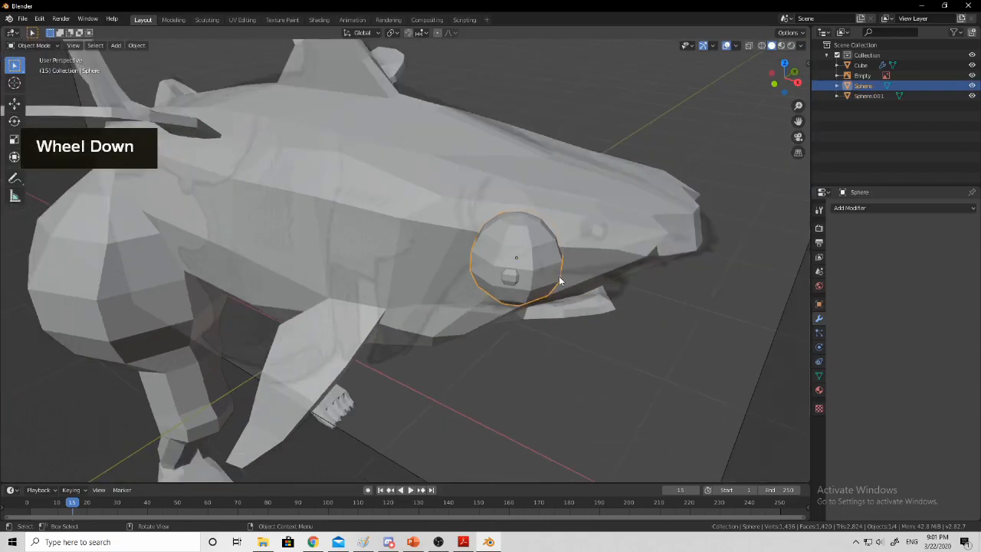
{"action": "middle_click_drag", "start_coordinate": [559, 281], "coordinate": [321, 219]}
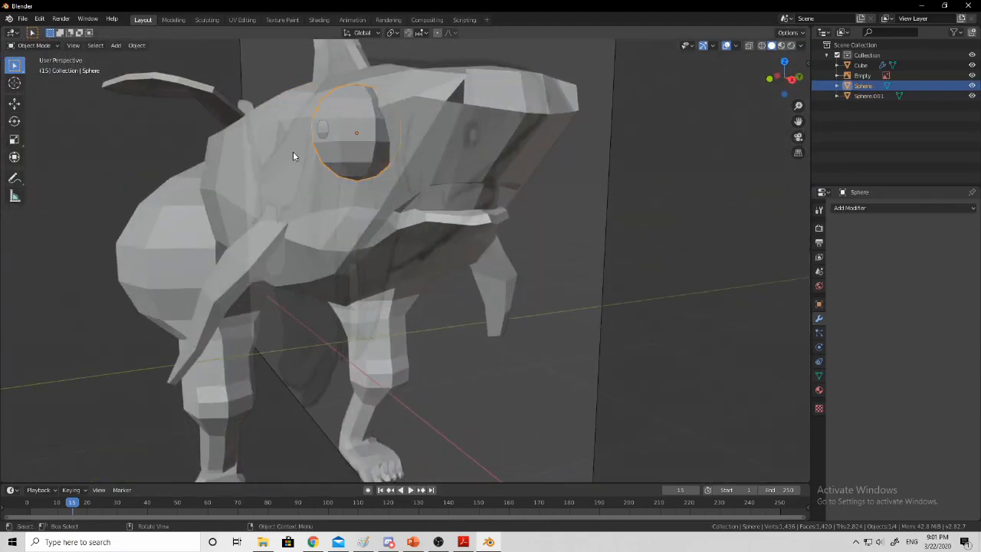
{"action": "middle_click_drag", "start_coordinate": [293, 155], "coordinate": [356, 178]}
{"action": "middle_click_drag", "start_coordinate": [590, 243], "coordinate": [367, 211]}
{"action": "middle_click_drag", "start_coordinate": [410, 261], "coordinate": [381, 252]}
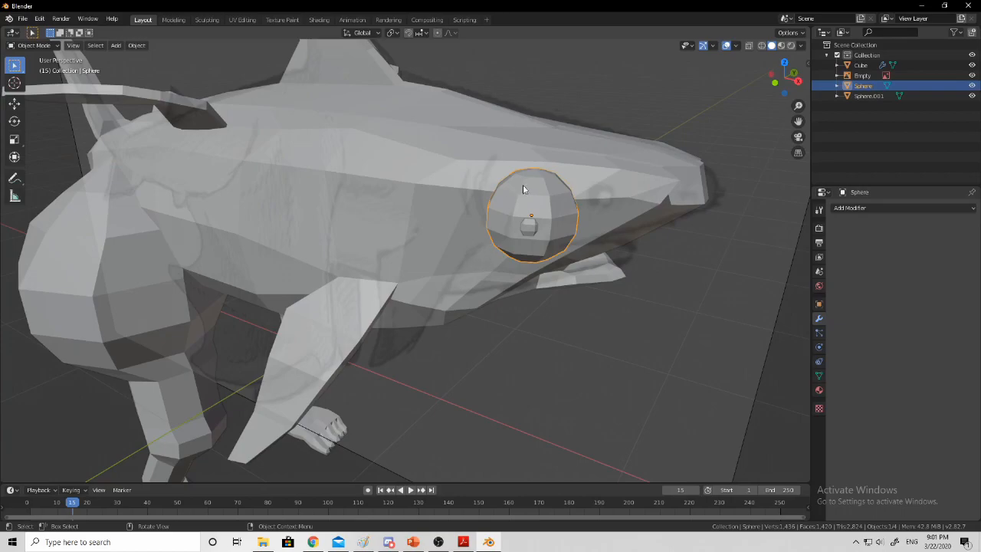
{"action": "middle_click_drag", "start_coordinate": [605, 191], "coordinate": [268, 204]}
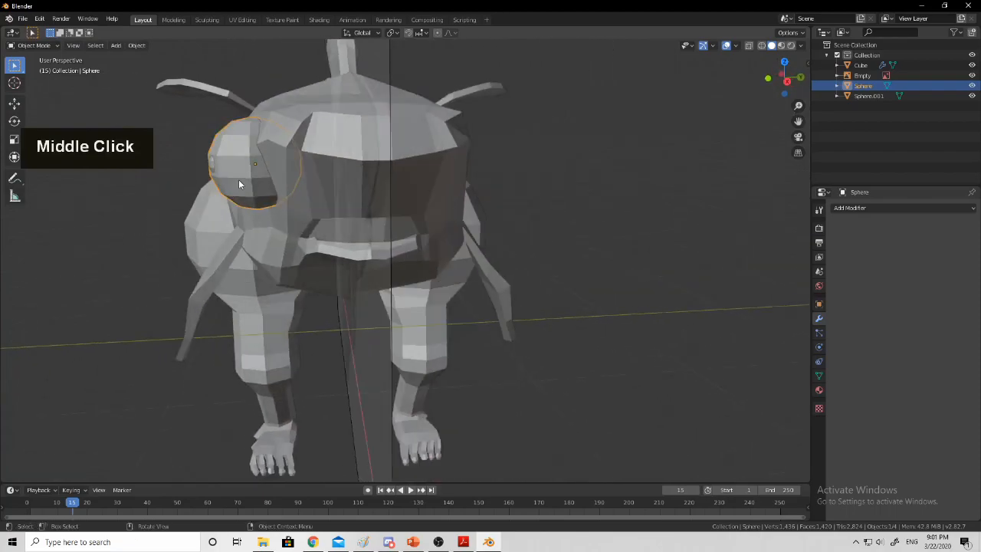
{"action": "middle_click_drag", "start_coordinate": [230, 167], "coordinate": [424, 173]}
{"action": "left_click", "coordinate": [417, 167], "text": "shift"}
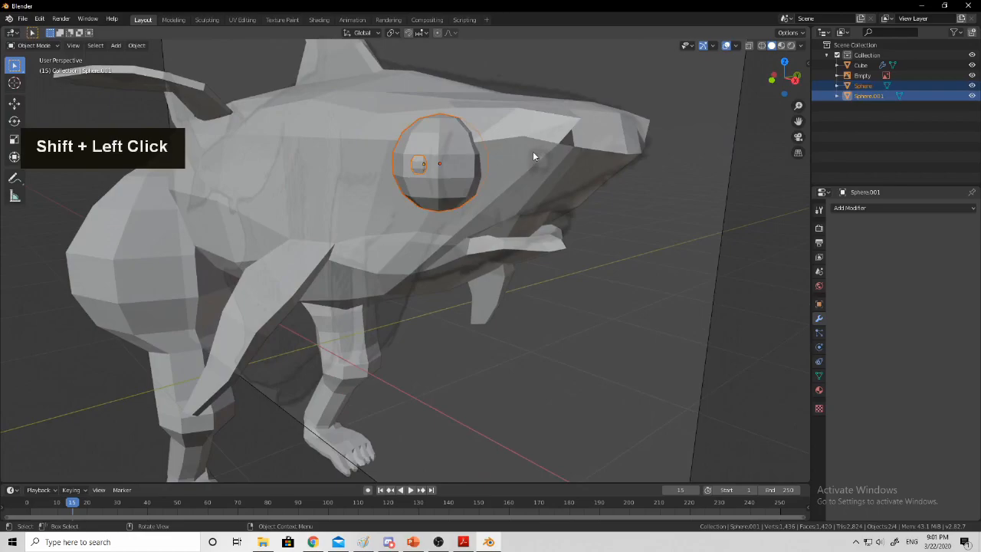
{"action": "key", "text": "ctrl+j"}
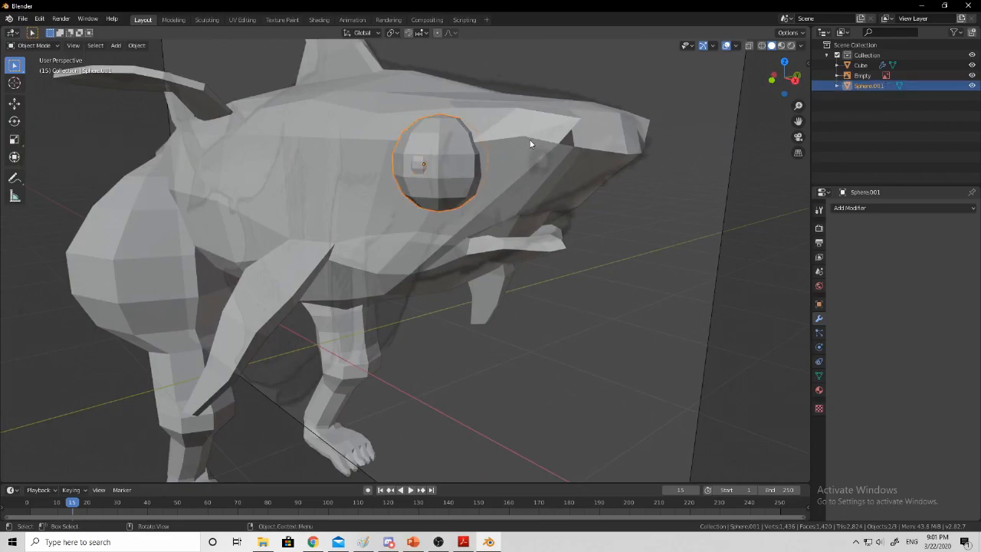
Join the eye object into the mirrored shark body so both sides get an eye
{"action": "left_click", "coordinate": [569, 140], "text": "shift"}
{"action": "key", "text": "ctrl+k"}
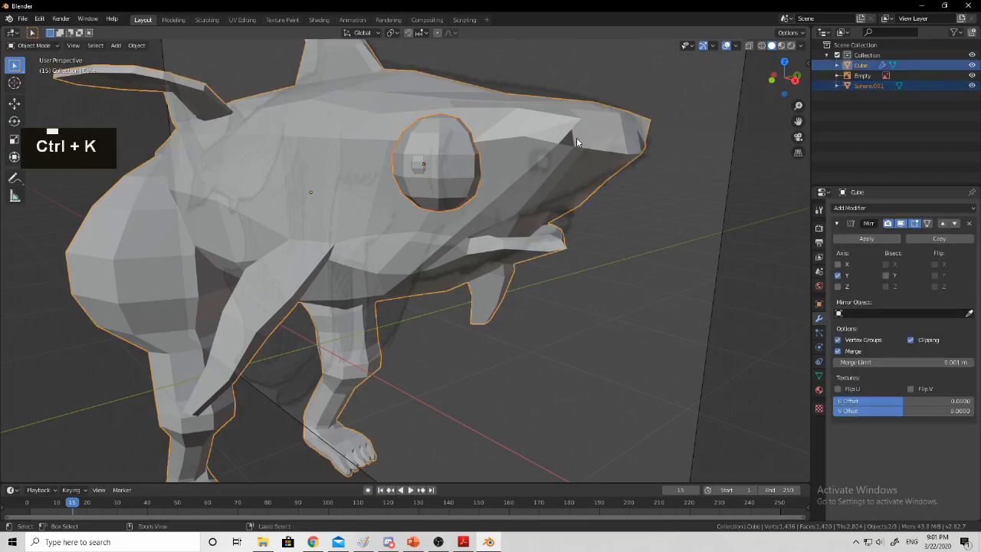
{"action": "key", "text": "ctrl"}
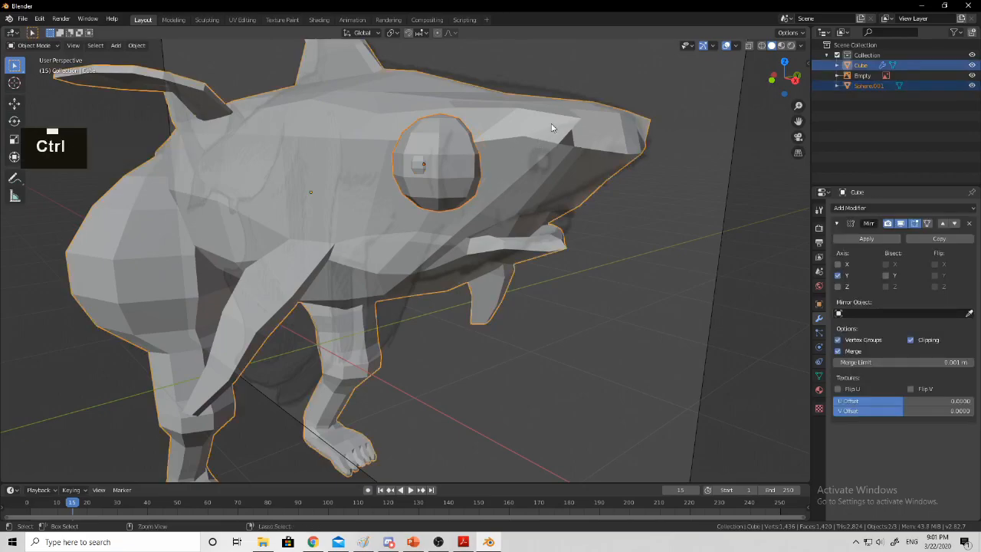
{"action": "scroll", "coordinate": [552, 127], "scroll_direction": "down", "scroll_amount": 2}
{"action": "middle_click_drag", "start_coordinate": [537, 191], "coordinate": [498, 271]}
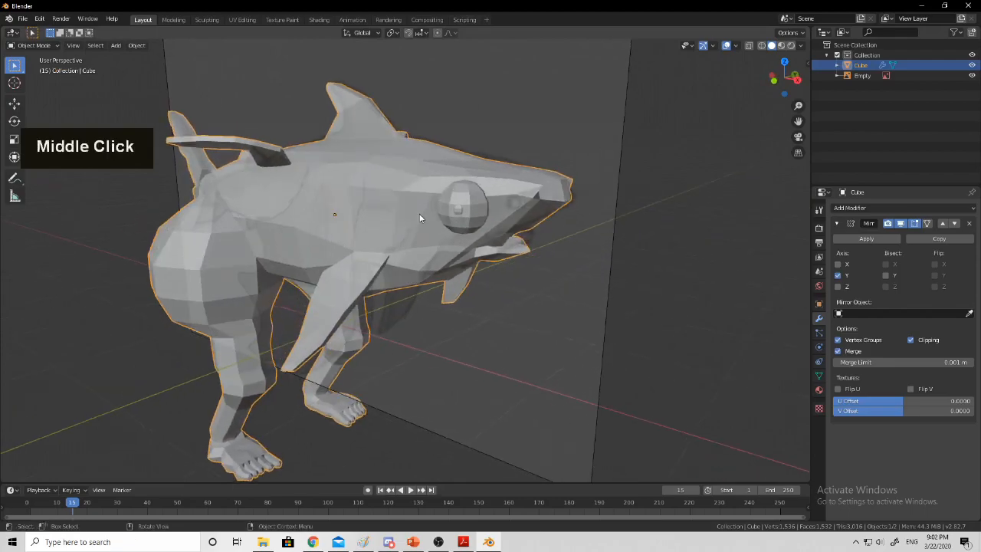
{"action": "key", "text": "Tab"}
{"action": "key", "text": "Tab"}
{"action": "middle_click_drag", "start_coordinate": [567, 269], "coordinate": [262, 231]}
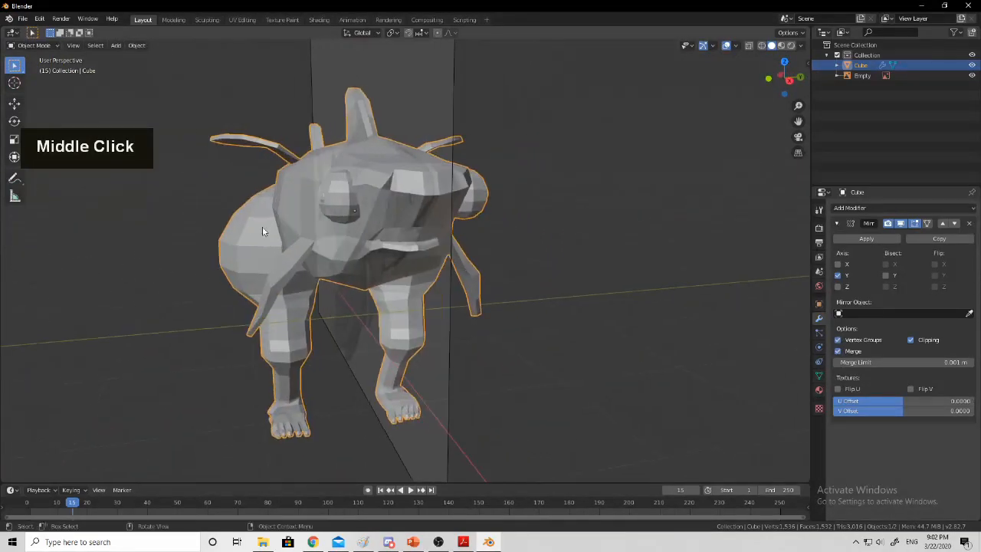
Reposition individual vertices on the shark's head and upper side to even out the mesh
{"action": "key", "text": "Tab"}
{"action": "middle_click_drag", "start_coordinate": [383, 198], "coordinate": [674, 184]}
{"action": "scroll", "coordinate": [535, 112], "scroll_direction": "up", "scroll_amount": 5}
{"action": "scroll", "coordinate": [515, 126], "scroll_direction": "down", "scroll_amount": 2}
{"action": "left_click", "coordinate": [601, 226]}
{"action": "key", "text": "g"}
{"action": "left_click", "coordinate": [569, 221]}
{"action": "scroll", "coordinate": [567, 237], "scroll_direction": "up", "scroll_amount": 1}
{"action": "middle_click_drag", "start_coordinate": [567, 238], "coordinate": [627, 269], "text": "shift"}
{"action": "left_click", "coordinate": [628, 269], "text": "shift"}
{"action": "key", "text": "g"}
{"action": "key", "text": "g"}
{"action": "left_click", "coordinate": [608, 256]}
Slide further vertices along the edges of the shark's side and leave mesh editing
{"action": "key", "text": "g"}
{"action": "key", "text": "g"}
{"action": "key", "text": "g"}
{"action": "key", "text": "g"}
{"action": "left_click", "coordinate": [584, 243]}
{"action": "middle_click_drag", "start_coordinate": [584, 243], "coordinate": [354, 282]}
{"action": "key", "text": "g"}
{"action": "key", "text": "g"}
{"action": "key", "text": "g"}
{"action": "key", "text": "g"}
{"action": "key", "text": "Tab"}
Slide the vertex just ahead of the upper side fin toward the fin by a factor of about 0.42
{"action": "scroll", "coordinate": [411, 277], "scroll_direction": "down", "scroll_amount": 5}
{"action": "middle_click_drag", "start_coordinate": [275, 268], "coordinate": [307, 226]}
{"action": "key", "text": "Tab"}
{"action": "scroll", "coordinate": [307, 226], "scroll_direction": "up", "scroll_amount": 6}
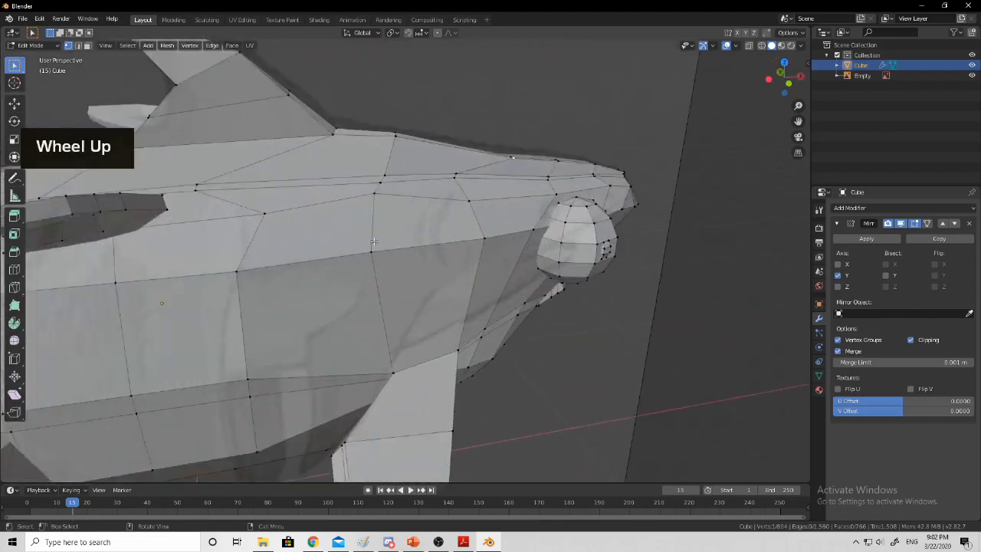
{"action": "left_click", "coordinate": [270, 211]}
{"action": "middle_click_drag", "start_coordinate": [270, 212], "coordinate": [413, 245], "text": "shift"}
{"action": "middle_click_drag", "start_coordinate": [413, 245], "coordinate": [495, 266], "text": "shift"}
{"action": "key", "text": "k"}
{"action": "key", "text": "k"}
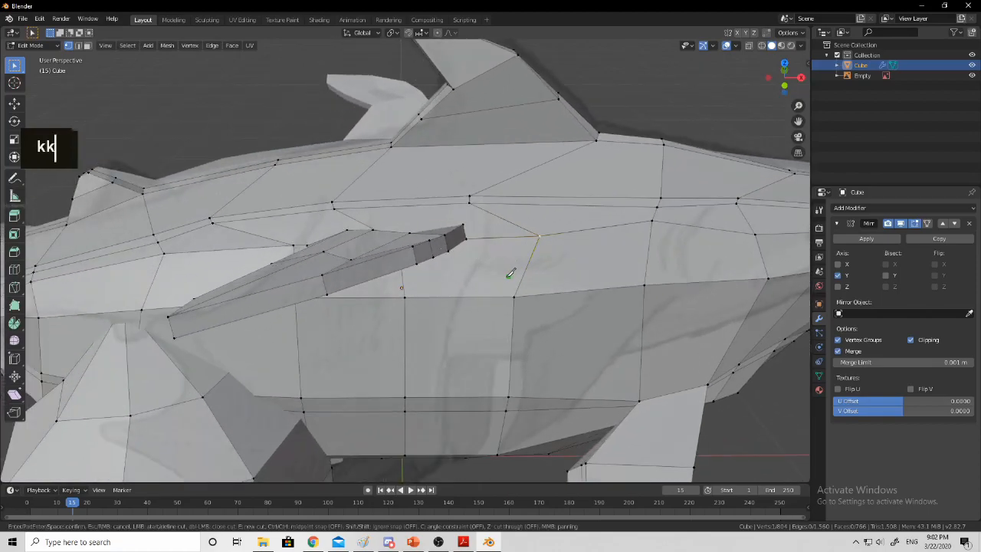
{"action": "right_click", "coordinate": [549, 253]}
{"action": "key", "text": "g"}
{"action": "key", "text": "g"}
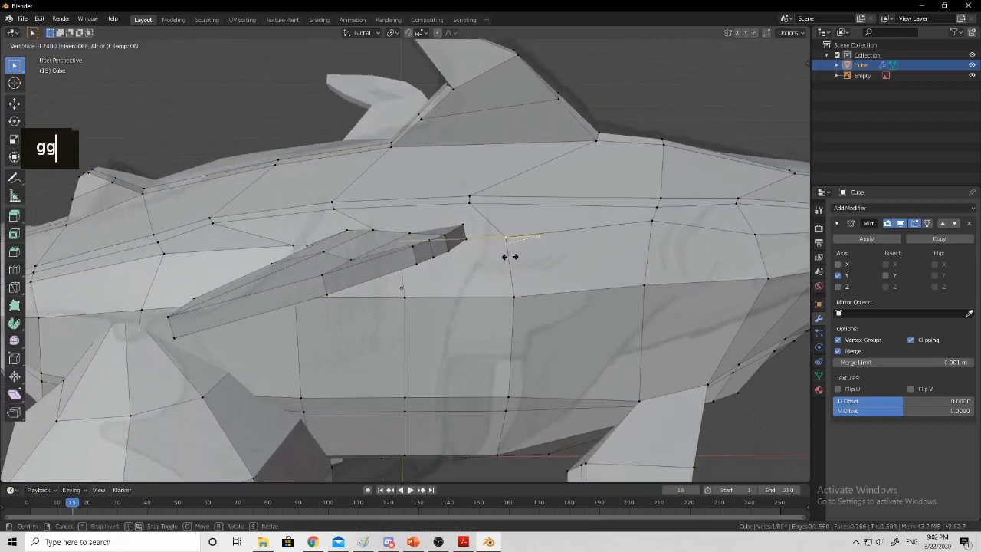
{"action": "left_click", "coordinate": [484, 261]}
{"action": "middle_click_drag", "start_coordinate": [503, 272], "coordinate": [560, 270]}
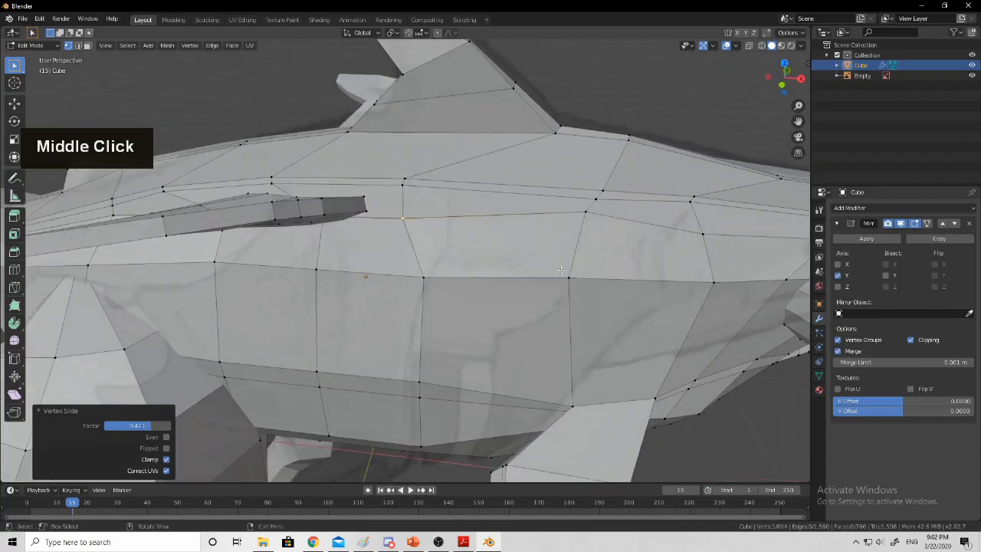
Slide two upper-side vertices behind the side fin toward the tail, the second by a factor of about 0.09
{"action": "left_click", "coordinate": [582, 216]}
{"action": "middle_click_drag", "start_coordinate": [322, 248], "coordinate": [369, 204]}
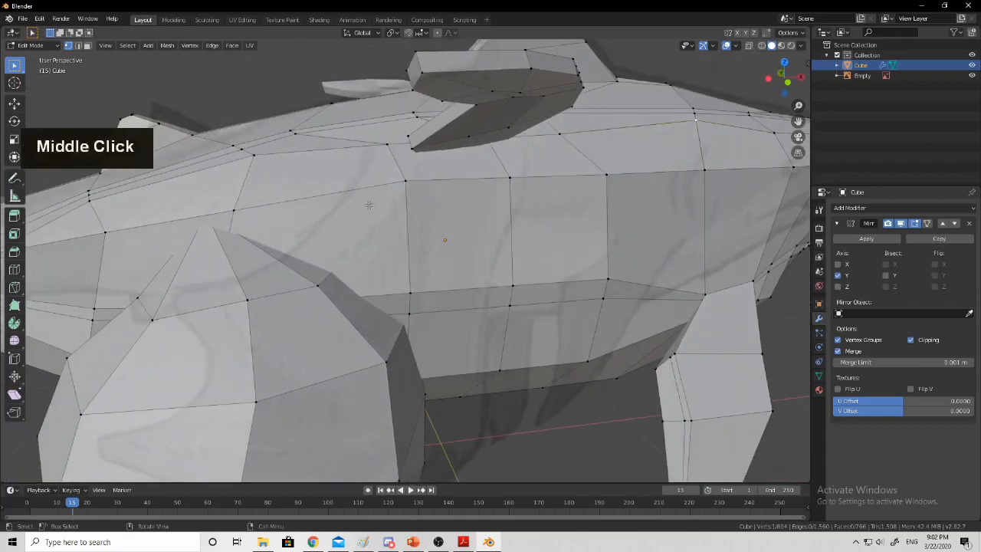
{"action": "left_click", "coordinate": [389, 149]}
{"action": "key", "text": "g"}
{"action": "key", "text": "g"}
{"action": "left_click", "coordinate": [346, 170]}
{"action": "left_click", "coordinate": [256, 159]}
{"action": "key", "text": "g"}
{"action": "key", "text": "g"}
{"action": "left_click", "coordinate": [241, 163]}
{"action": "middle_click_drag", "start_coordinate": [240, 162], "coordinate": [321, 244]}
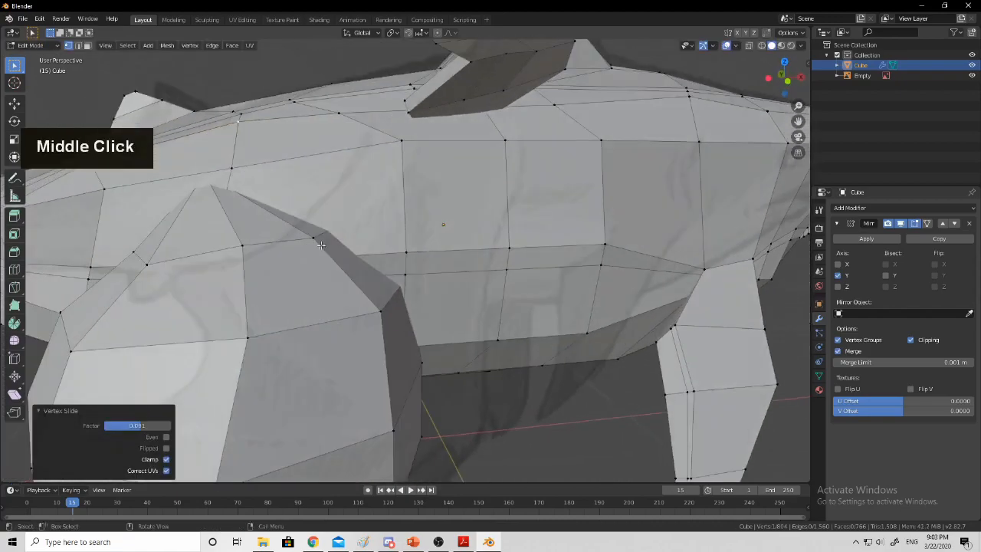
Move the mid-side vertex near the thigh by about -0.13 m X, 0.02 m Y and -0.03 m Z
{"action": "left_click", "coordinate": [349, 153]}
{"action": "middle_click_drag", "start_coordinate": [348, 153], "coordinate": [377, 154]}
{"action": "middle_click_drag", "start_coordinate": [481, 158], "coordinate": [459, 176]}
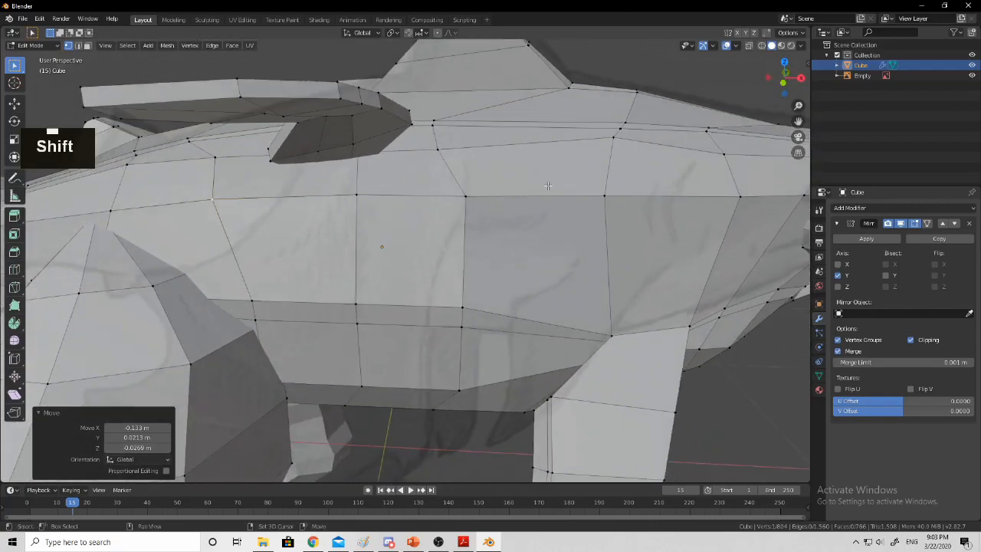
Slide the upper-side vertex below the dorsal fin's front base by a factor of about 0.16 and return to Object Mode
{"action": "middle_click_drag", "start_coordinate": [567, 153], "coordinate": [375, 215], "text": "shift"}
{"action": "left_click", "coordinate": [376, 215]}
{"action": "key", "text": "g"}
{"action": "key", "text": "g"}
{"action": "left_click", "coordinate": [378, 225]}
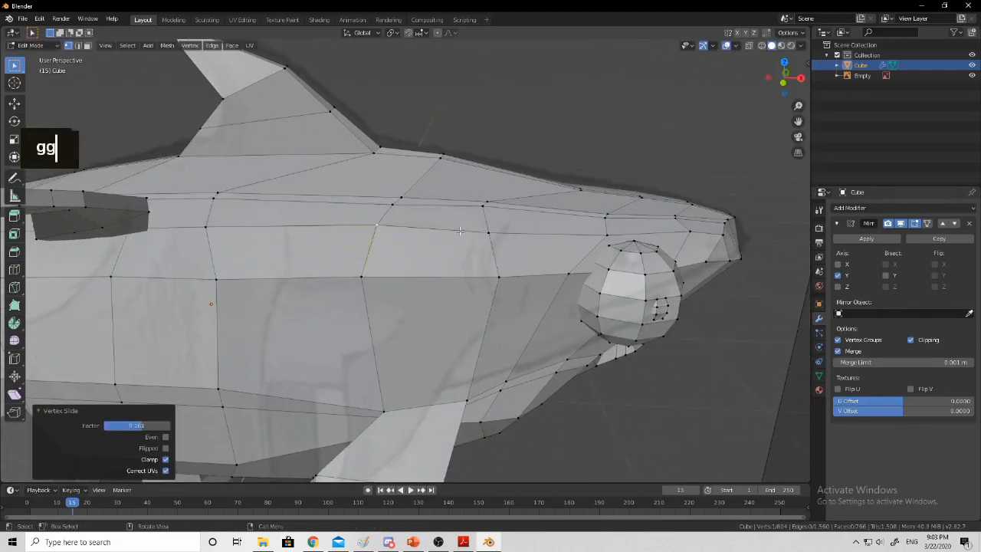
{"action": "scroll", "coordinate": [464, 241], "scroll_direction": "down", "scroll_amount": 2}
{"action": "middle_click_drag", "start_coordinate": [464, 241], "coordinate": [491, 261]}
{"action": "scroll", "coordinate": [512, 274], "scroll_direction": "up", "scroll_amount": 2}
{"action": "mouse_move", "coordinate": [510, 300]}
{"action": "middle_mouse_down"}
{"action": "mouse_move", "coordinate": [507, 282]}
{"action": "mouse_move", "coordinate": [366, 259]}
{"action": "mouse_move", "coordinate": [448, 253]}
{"action": "mouse_move", "coordinate": [438, 251]}
{"action": "mouse_move", "coordinate": [459, 282]}
{"action": "mouse_move", "coordinate": [414, 301]}
{"action": "mouse_move", "coordinate": [515, 301]}
{"action": "middle_mouse_up"}
{"action": "scroll", "coordinate": [508, 280], "scroll_direction": "up", "scroll_amount": 2}
{"action": "scroll", "coordinate": [423, 264], "scroll_direction": "down", "scroll_amount": 2}
{"action": "scroll", "coordinate": [435, 277], "scroll_direction": "down", "scroll_amount": 2}
{"action": "key", "text": "Tab"}
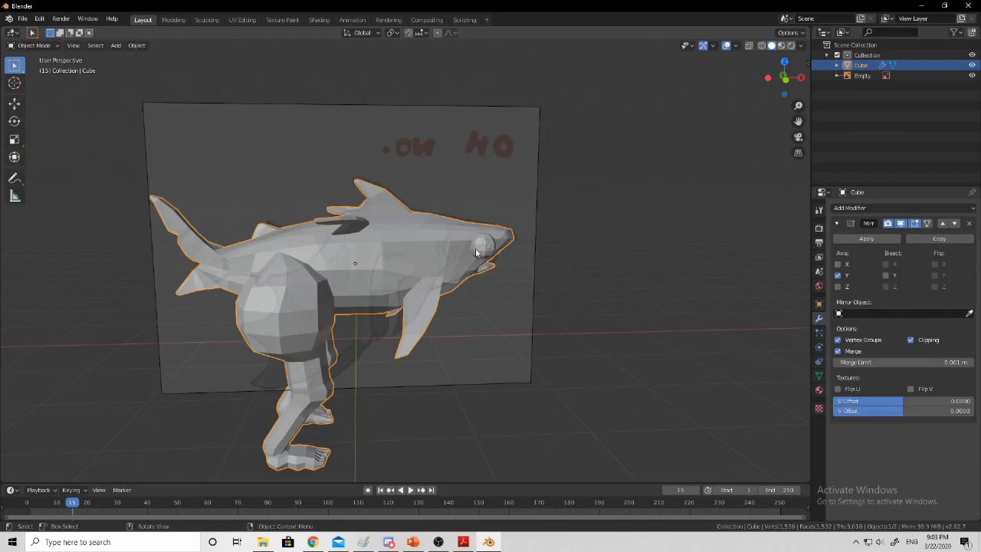
Add a Subdivision Surface modifier to the shark
{"action": "middle_click_drag", "start_coordinate": [460, 239], "coordinate": [651, 280]}
{"action": "scroll", "coordinate": [408, 230], "scroll_direction": "up", "scroll_amount": 3}
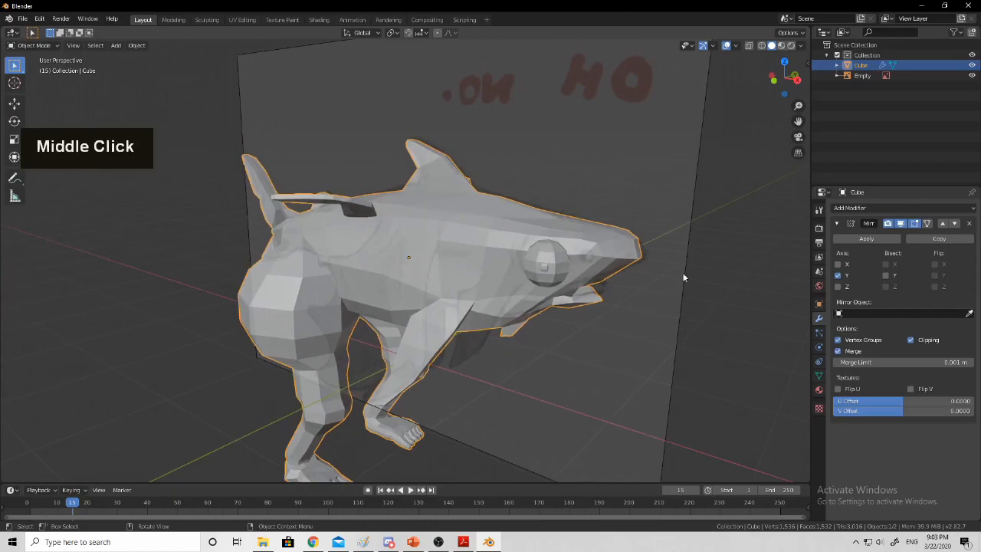
{"action": "left_click", "coordinate": [866, 208]}
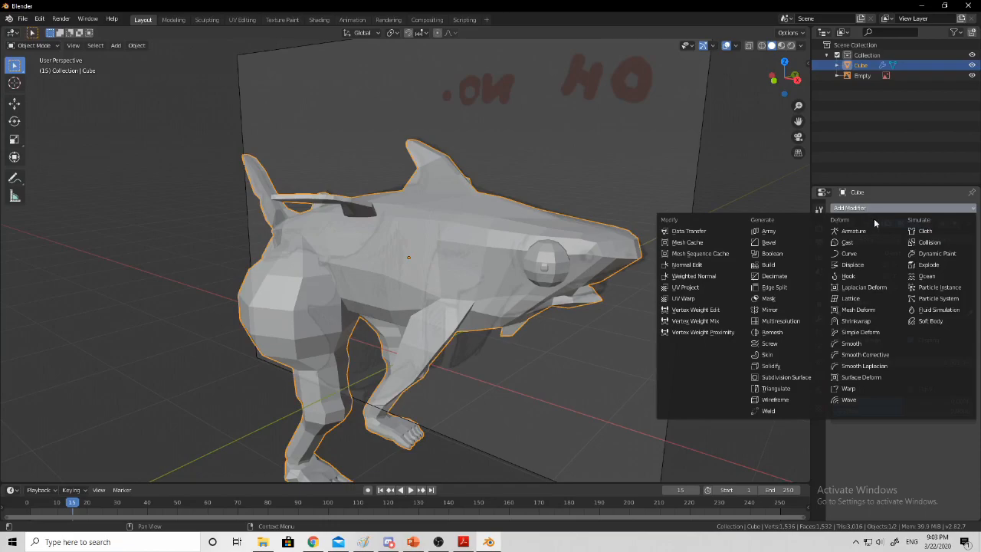
{"action": "left_click", "coordinate": [776, 380]}
{"action": "middle_click_drag", "start_coordinate": [664, 355], "coordinate": [625, 329]}
{"action": "mouse_move", "coordinate": [562, 333]}
{"action": "middle_mouse_down"}
{"action": "mouse_move", "coordinate": [690, 341]}
{"action": "mouse_move", "coordinate": [568, 338]}
{"action": "middle_mouse_up"}
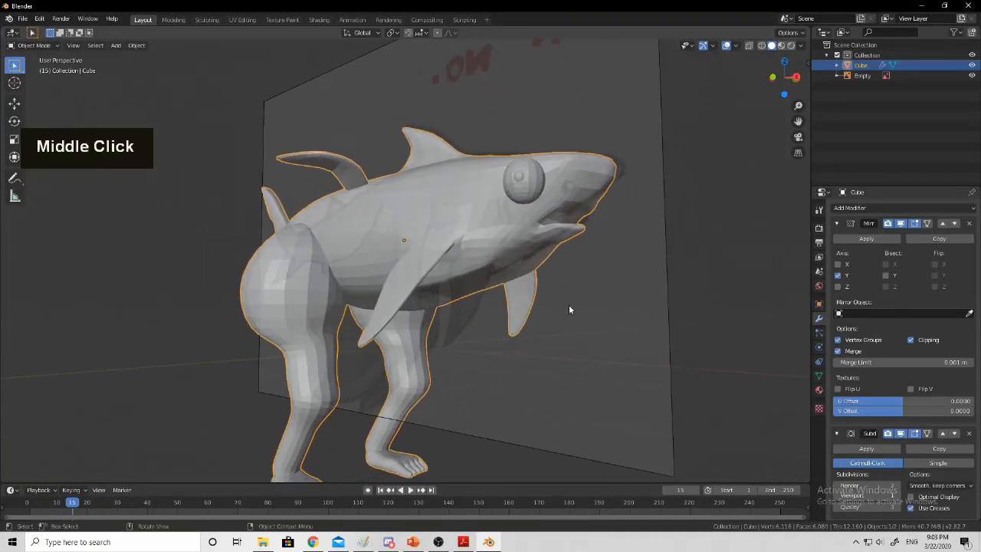
Set the Subdivision Surface modifier's viewport level to 3
{"action": "middle_click_drag", "start_coordinate": [518, 288], "coordinate": [592, 208], "text": "shift"}
{"action": "middle_click_drag", "start_coordinate": [568, 151], "coordinate": [597, 330]}
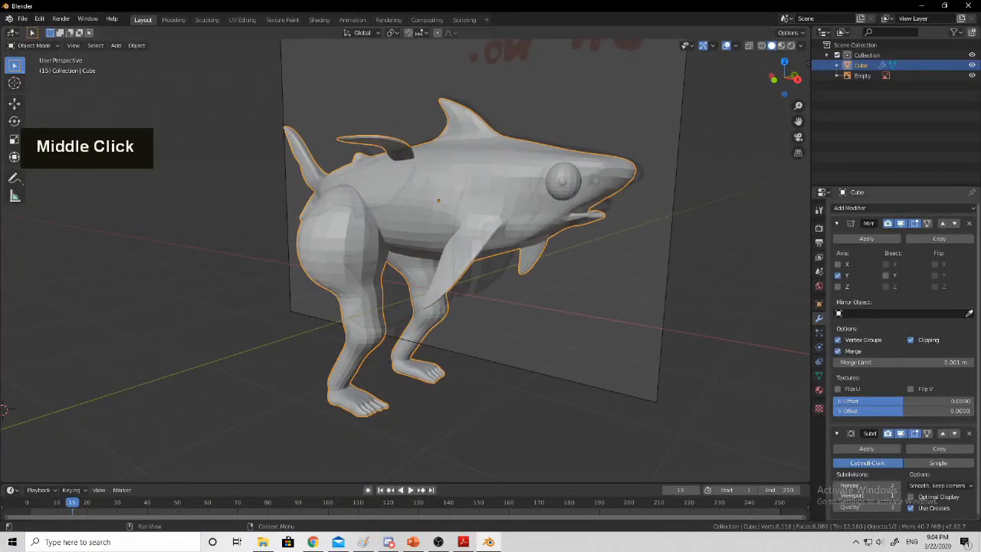
{"action": "scroll", "coordinate": [967, 254], "scroll_direction": "down", "scroll_amount": 1}
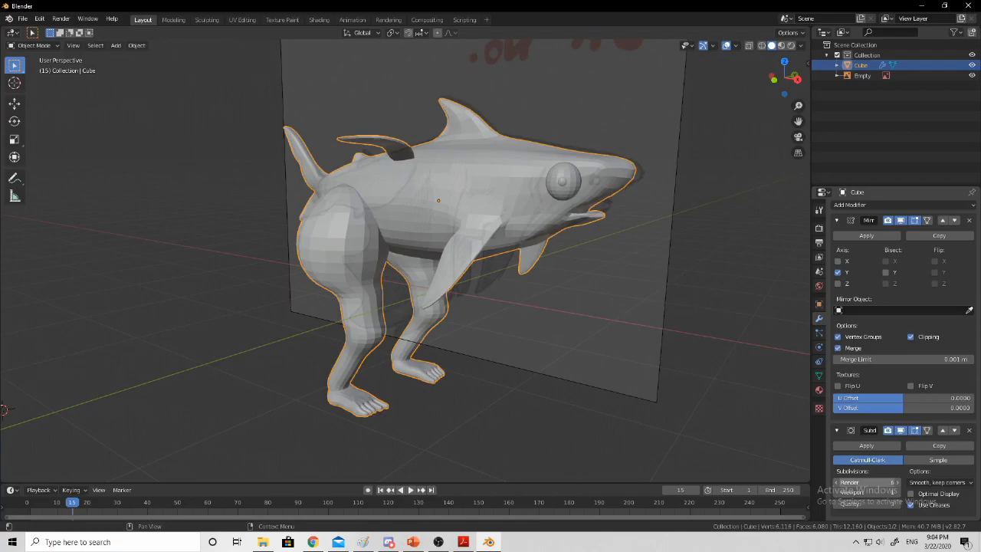
{"action": "middle_click_drag", "start_coordinate": [683, 441], "coordinate": [557, 389]}
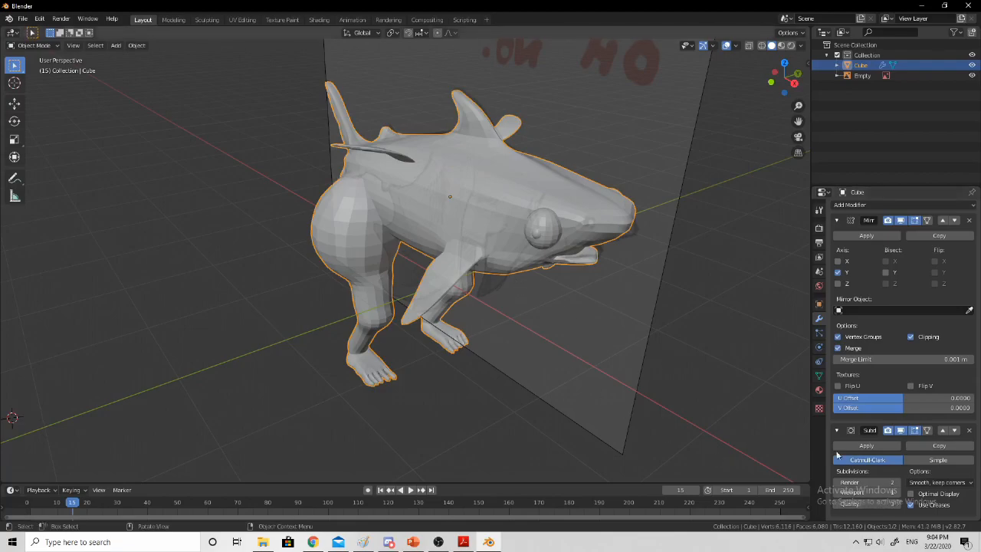
{"action": "left_click", "coordinate": [896, 492]}
{"action": "left_click_drag", "start_coordinate": [882, 492], "coordinate": [847, 493]}
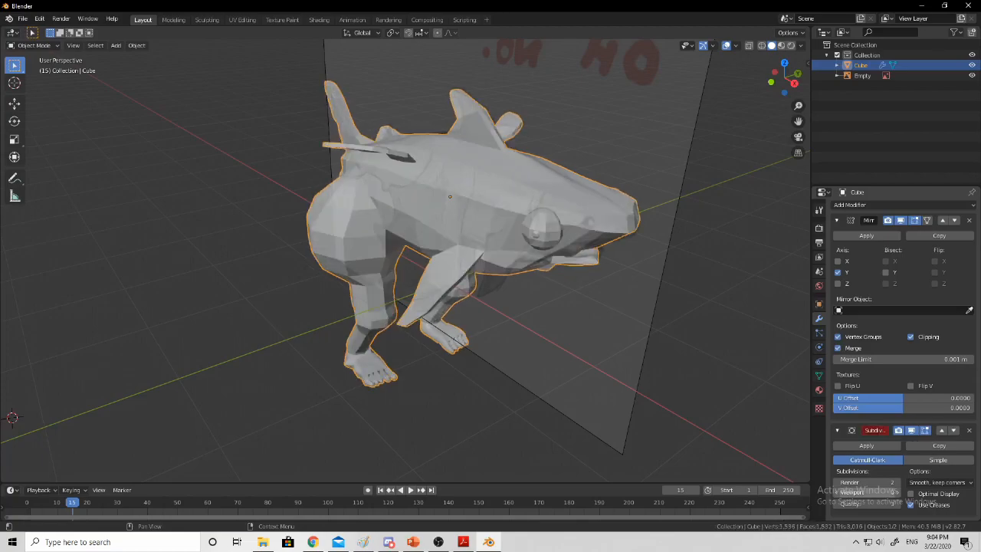
{"action": "left_click", "coordinate": [893, 492]}
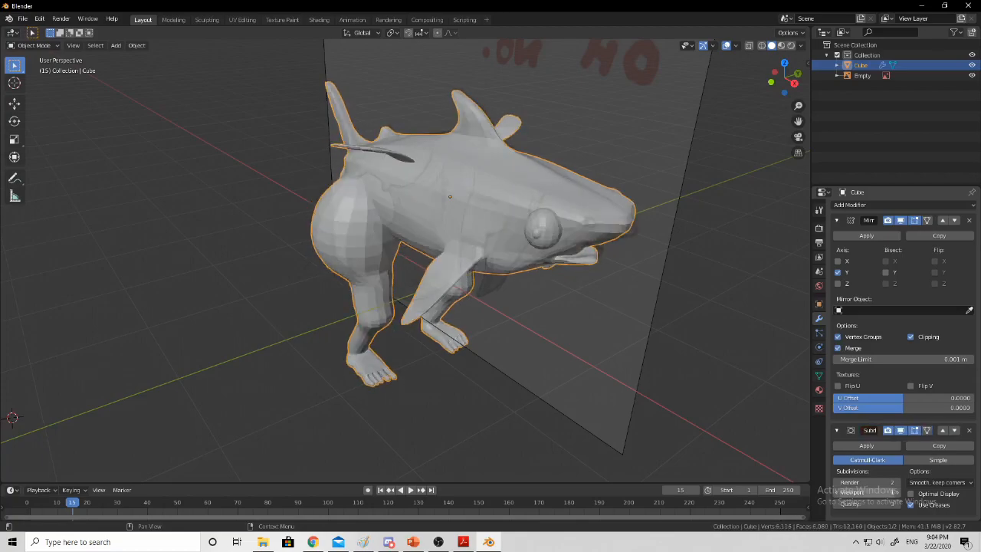
{"action": "left_click", "coordinate": [892, 493]}
{"action": "left_click", "coordinate": [892, 492]}
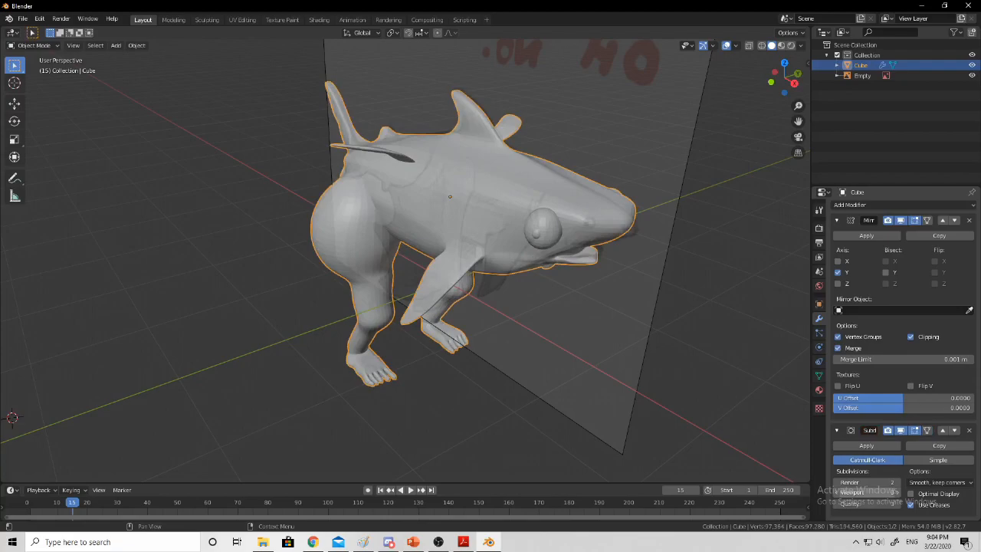
Examine the smoothed shark's mesh density in Edit Mode and wireframe shading, returning to solid shading and Object Mode
{"action": "middle_click_drag", "start_coordinate": [496, 227], "coordinate": [514, 208]}
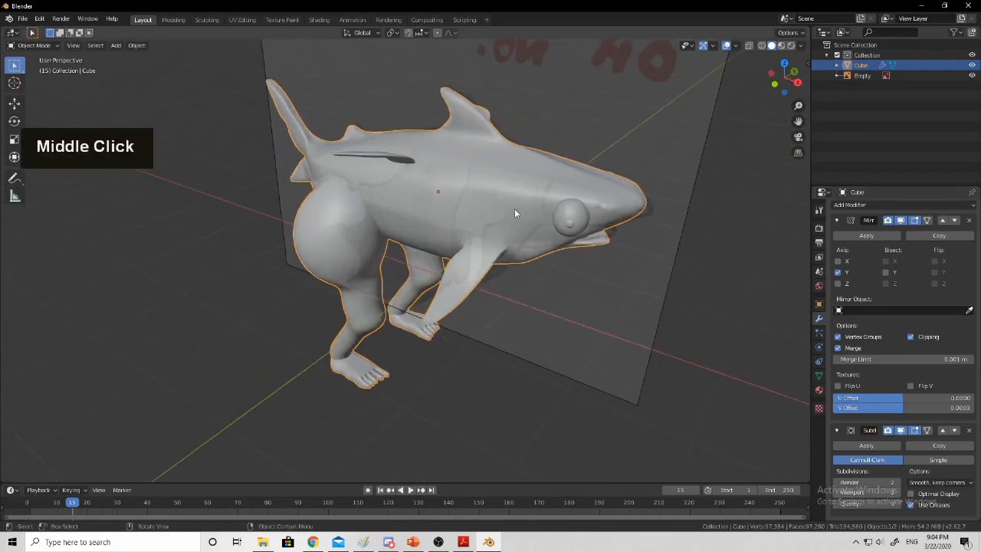
{"action": "scroll", "coordinate": [506, 181], "scroll_direction": "up", "scroll_amount": 3}
{"action": "key", "text": "Tab"}
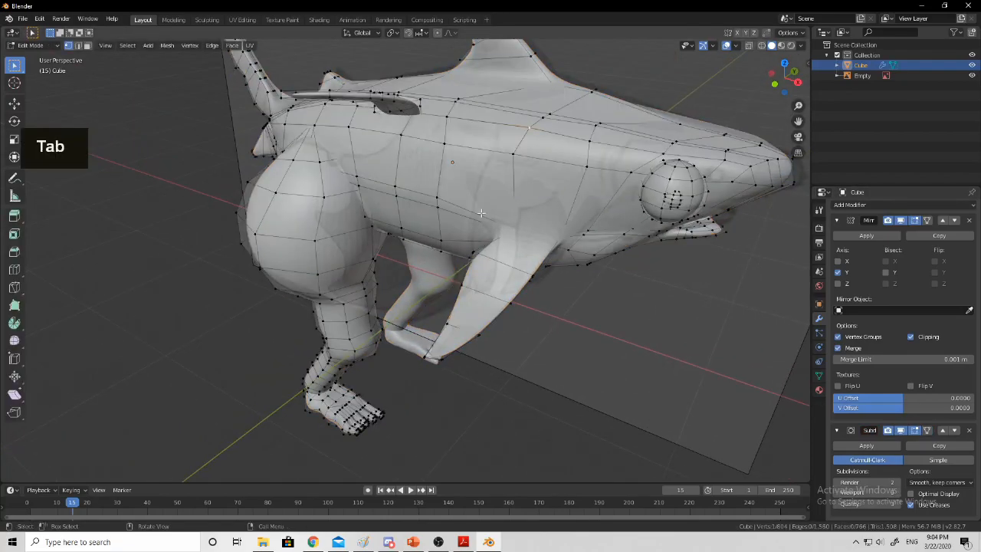
{"action": "middle_click_drag", "start_coordinate": [479, 212], "coordinate": [495, 186]}
{"action": "key", "text": "Tab"}
{"action": "left_click", "coordinate": [762, 46]}
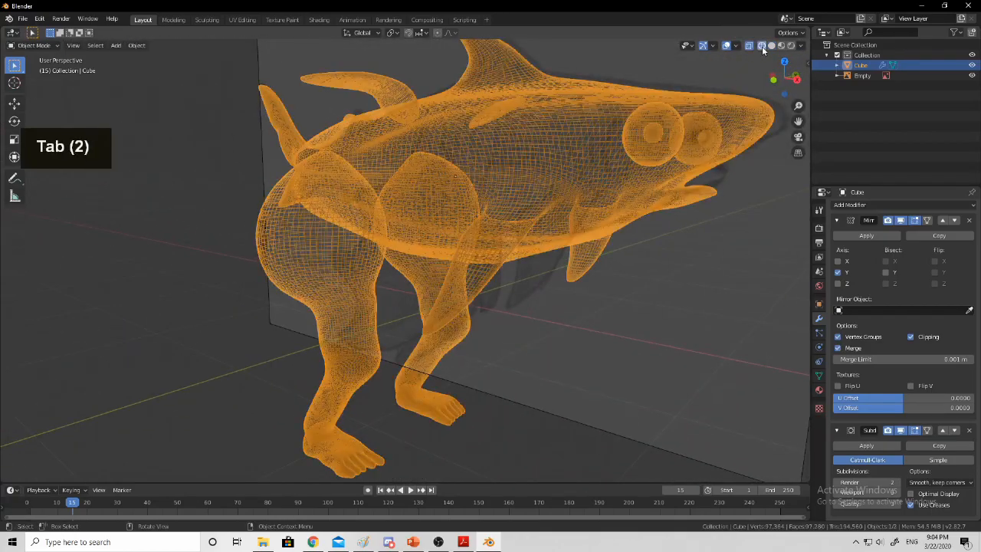
{"action": "mouse_move", "coordinate": [753, 58]}
{"action": "middle_mouse_down"}
{"action": "mouse_move", "coordinate": [501, 216]}
{"action": "mouse_move", "coordinate": [409, 181]}
{"action": "middle_mouse_up"}
{"action": "scroll", "coordinate": [482, 122], "scroll_direction": "up", "scroll_amount": 3}
{"action": "middle_click_drag", "start_coordinate": [482, 122], "coordinate": [572, 212]}
{"action": "middle_click_drag", "start_coordinate": [606, 261], "coordinate": [510, 219]}
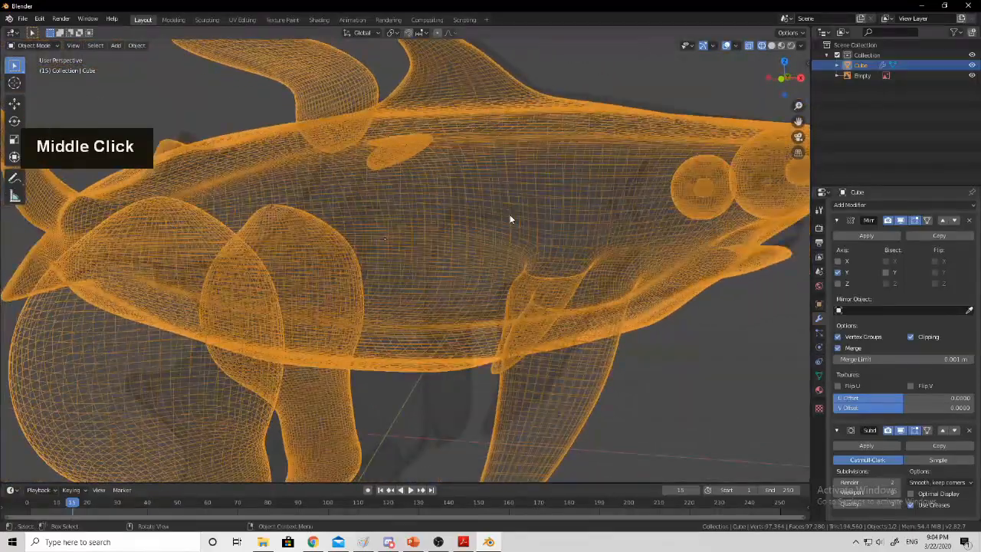
{"action": "key", "text": "Tab"}
{"action": "mouse_move", "coordinate": [534, 265]}
{"action": "middle_mouse_down"}
{"action": "mouse_move", "coordinate": [521, 284]}
{"action": "mouse_move", "coordinate": [580, 281]}
{"action": "middle_mouse_up"}
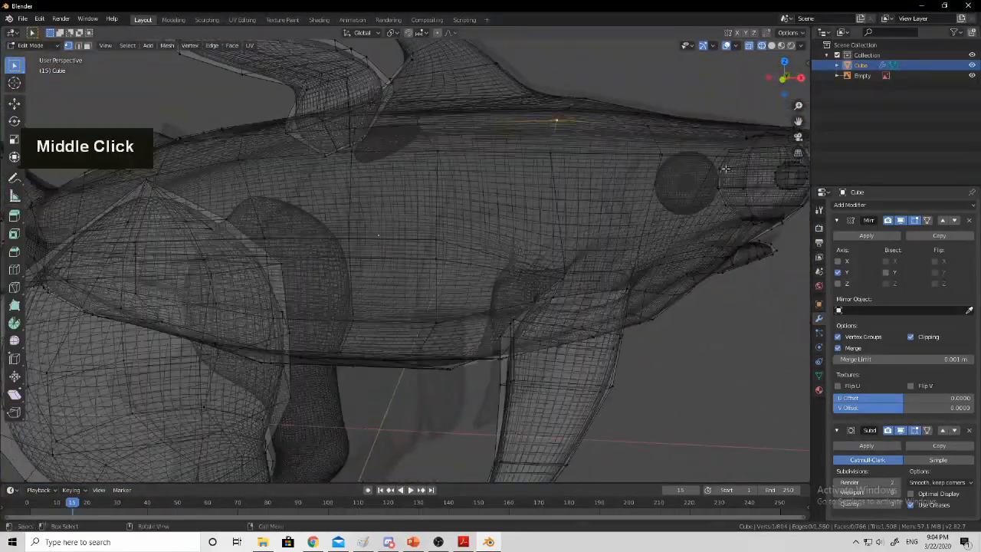
{"action": "left_click", "coordinate": [771, 46]}
{"action": "middle_click_drag", "start_coordinate": [689, 212], "coordinate": [634, 211]}
{"action": "key", "text": "Tab"}
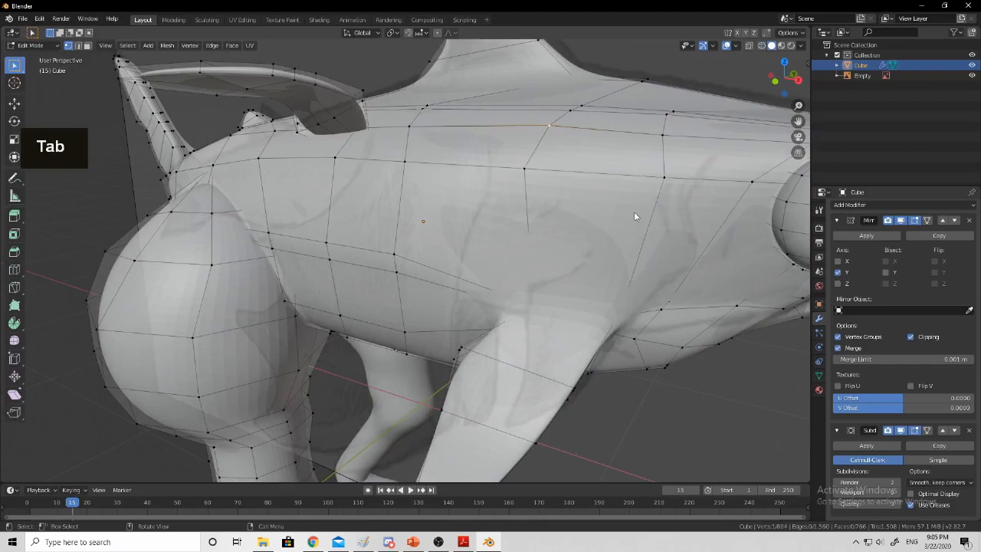
Hide the reference image empty in the viewport so that only the shark is shown
{"action": "scroll", "coordinate": [608, 284], "scroll_direction": "down", "scroll_amount": 3}
{"action": "middle_click_drag", "start_coordinate": [641, 282], "coordinate": [683, 144]}
{"action": "scroll", "coordinate": [537, 327], "scroll_direction": "down", "scroll_amount": 1}
{"action": "left_click", "coordinate": [657, 180]}
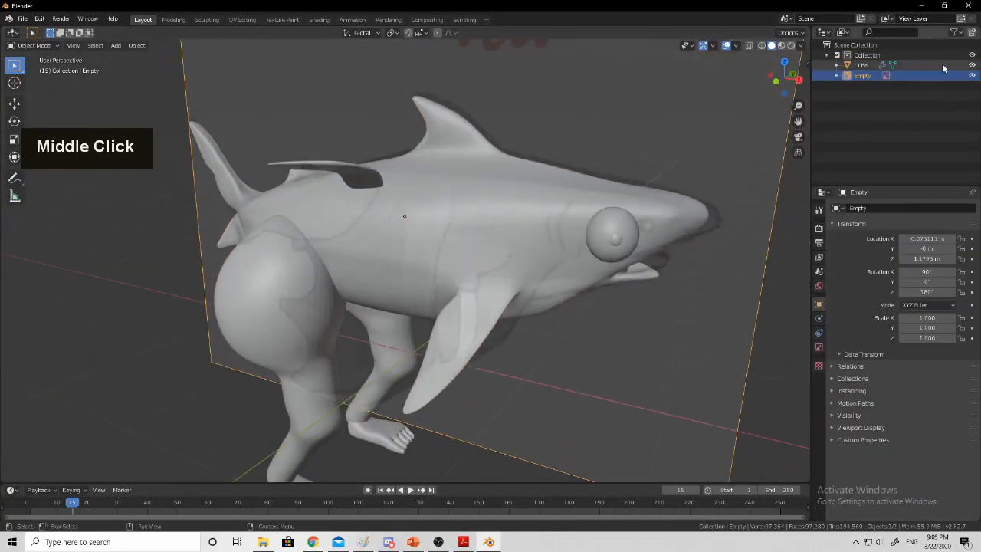
{"action": "left_click", "coordinate": [971, 75]}
{"action": "middle_click_drag", "start_coordinate": [629, 228], "coordinate": [536, 279]}
{"action": "scroll", "coordinate": [526, 221], "scroll_direction": "down", "scroll_amount": 6}
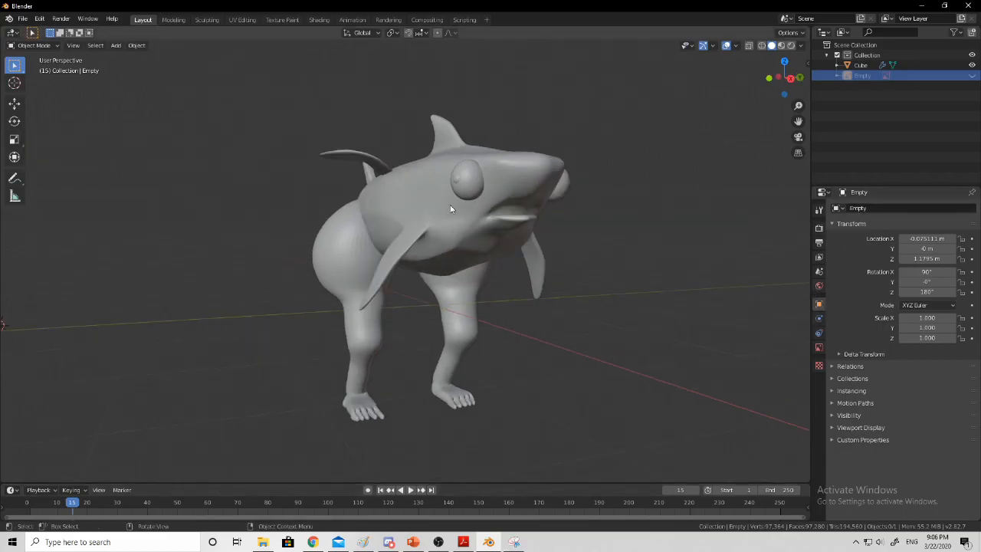
Select the shark and check its editable mesh cage in Edit Mode against the smoothed surface, returning to Object Mode
{"action": "left_click", "coordinate": [437, 227]}
{"action": "middle_click_drag", "start_coordinate": [437, 227], "coordinate": [399, 230]}
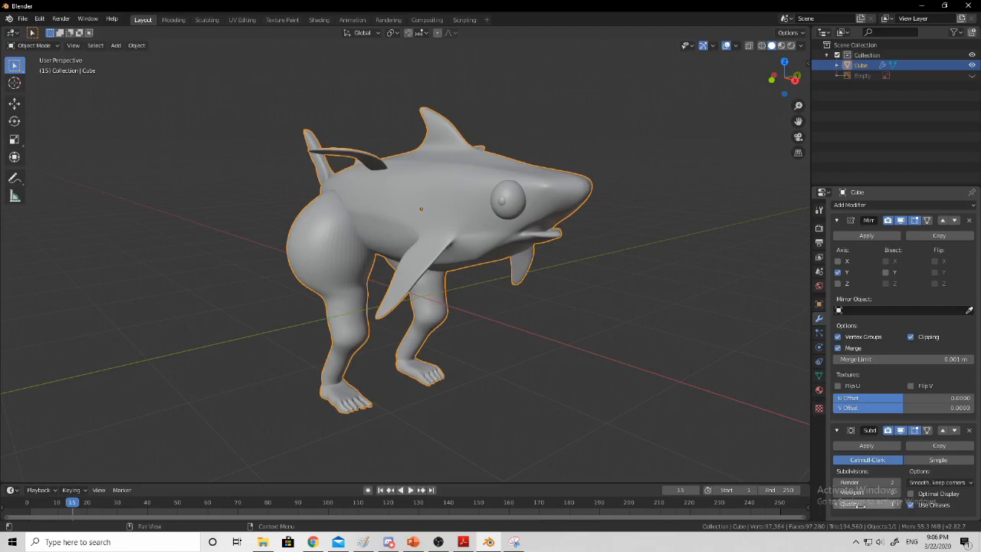
{"action": "middle_click_drag", "start_coordinate": [605, 418], "coordinate": [560, 371]}
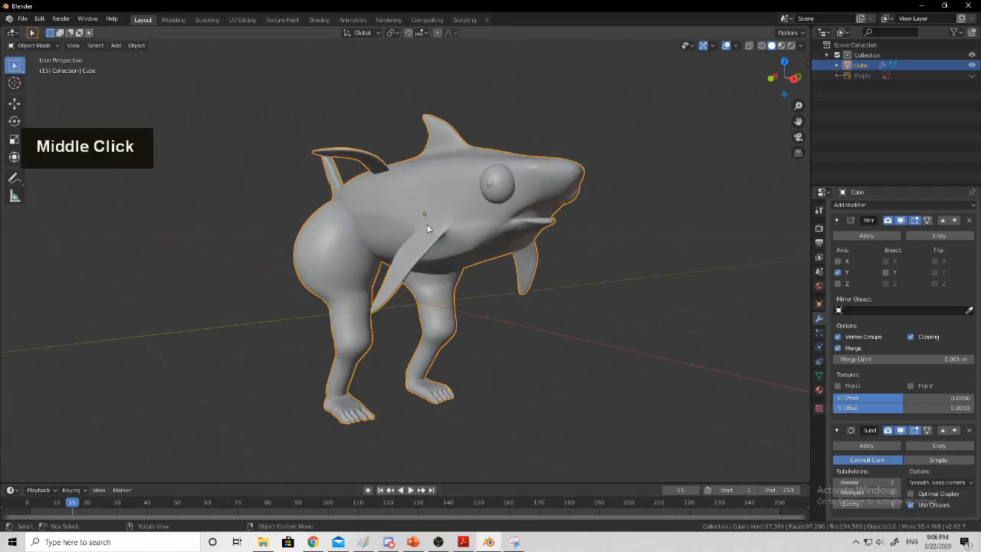
{"action": "middle_click_drag", "start_coordinate": [523, 247], "coordinate": [548, 219]}
{"action": "key", "text": "Tab"}
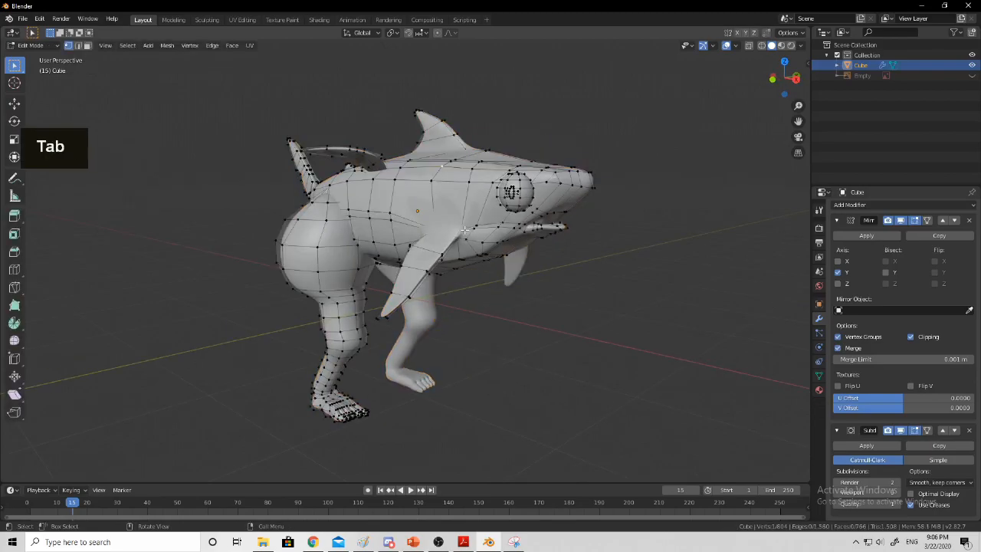
{"action": "key", "text": "Tab"}
Examine the smoothed shark from the front, side, rear and above, including a close look at its legs and toed feet
{"action": "middle_click_drag", "start_coordinate": [512, 234], "coordinate": [442, 214]}
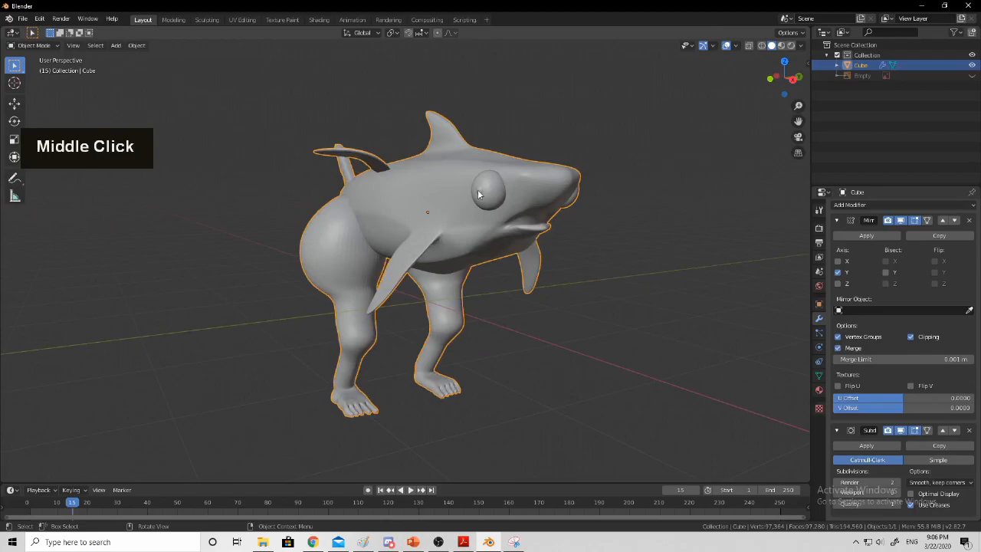
{"action": "middle_click_drag", "start_coordinate": [478, 193], "coordinate": [452, 192]}
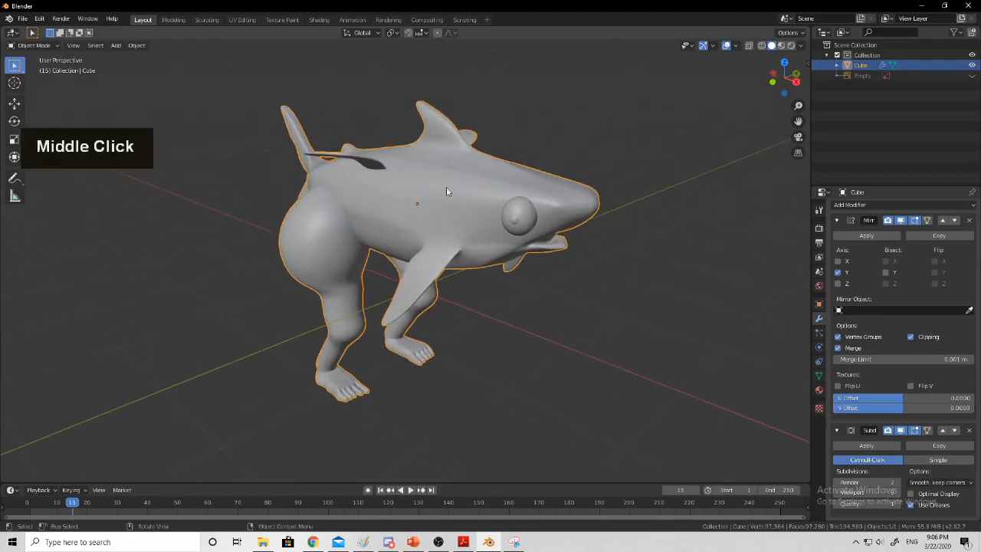
{"action": "middle_click_drag", "start_coordinate": [352, 179], "coordinate": [366, 221], "text": "shift"}
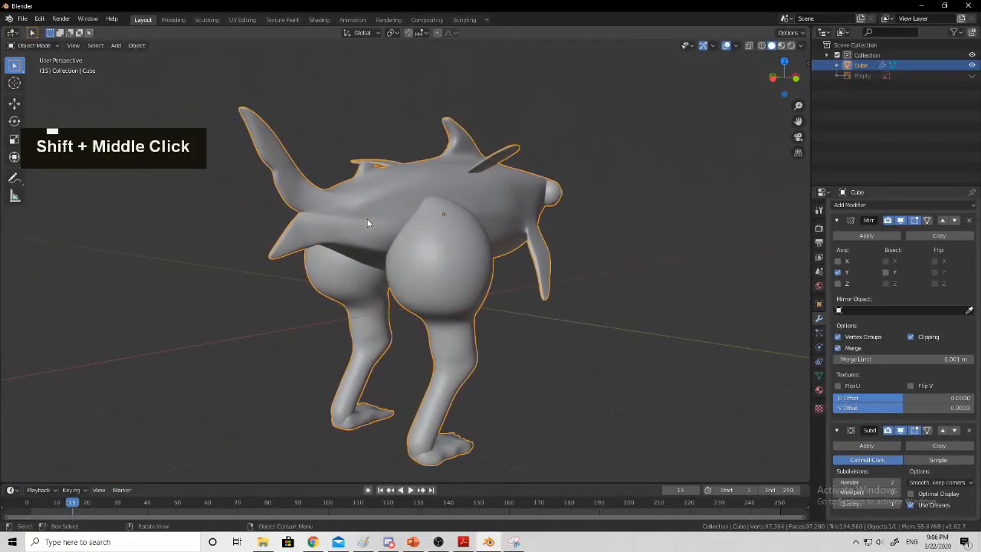
{"action": "middle_click_drag", "start_coordinate": [279, 222], "coordinate": [371, 223]}
{"action": "middle_click_drag", "start_coordinate": [299, 154], "coordinate": [625, 258]}
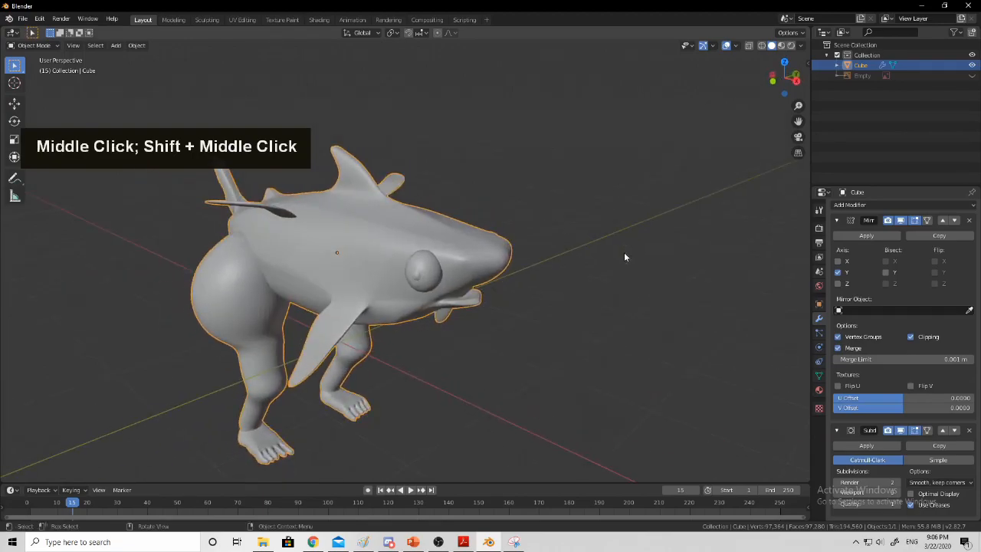
{"action": "key", "text": "shift"}
{"action": "middle_click_drag", "start_coordinate": [598, 273], "coordinate": [566, 239], "text": "shift"}
{"action": "middle_click_drag", "start_coordinate": [365, 207], "coordinate": [473, 252]}
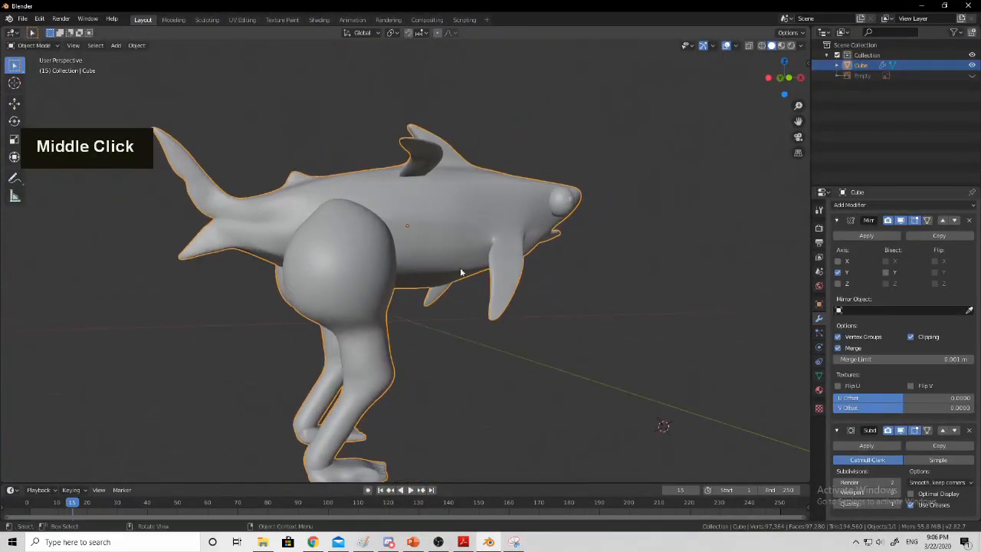
{"action": "middle_click_drag", "start_coordinate": [467, 299], "coordinate": [559, 237], "text": "shift"}
{"action": "middle_click_drag", "start_coordinate": [567, 391], "coordinate": [464, 296]}
{"action": "scroll", "coordinate": [426, 417], "scroll_direction": "up", "scroll_amount": 2}
{"action": "scroll", "coordinate": [447, 376], "scroll_direction": "up", "scroll_amount": 3}
{"action": "middle_click_drag", "start_coordinate": [447, 376], "coordinate": [491, 368]}
{"action": "middle_click_drag", "start_coordinate": [573, 315], "coordinate": [531, 325]}
{"action": "scroll", "coordinate": [534, 286], "scroll_direction": "down", "scroll_amount": 6}
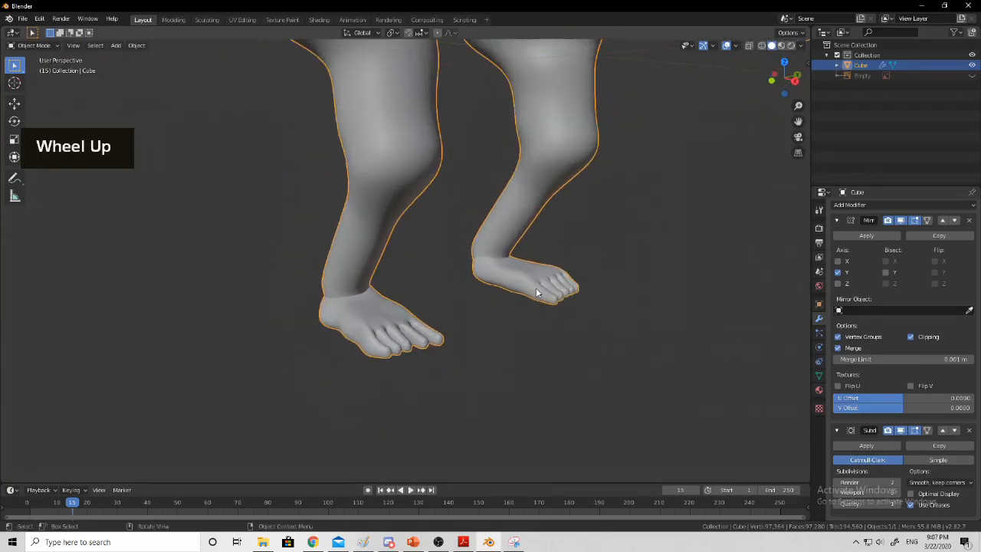
{"action": "middle_click_drag", "start_coordinate": [528, 242], "coordinate": [440, 254], "text": "shift"}
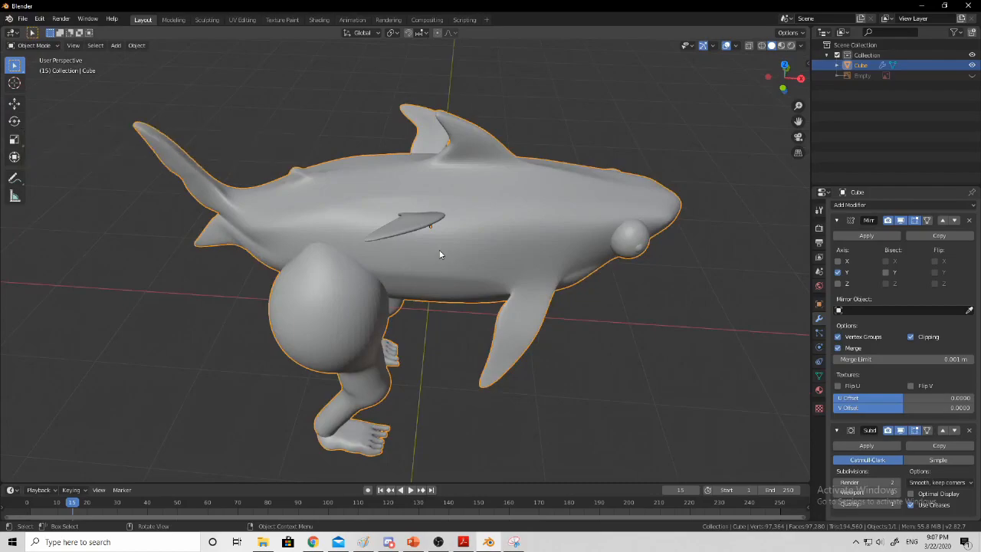
{"action": "middle_click_drag", "start_coordinate": [512, 245], "coordinate": [536, 247]}
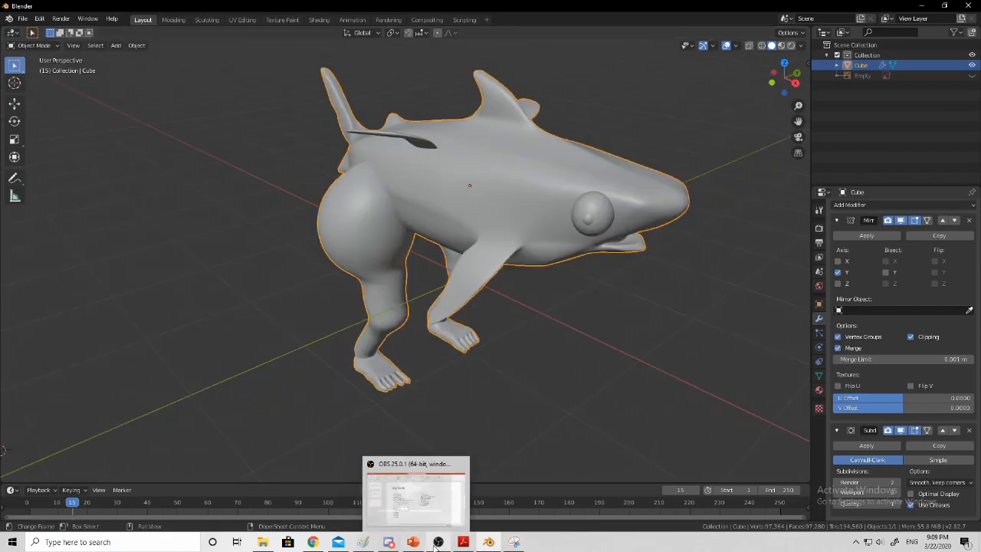
{"action": "left_click", "coordinate": [438, 542]}
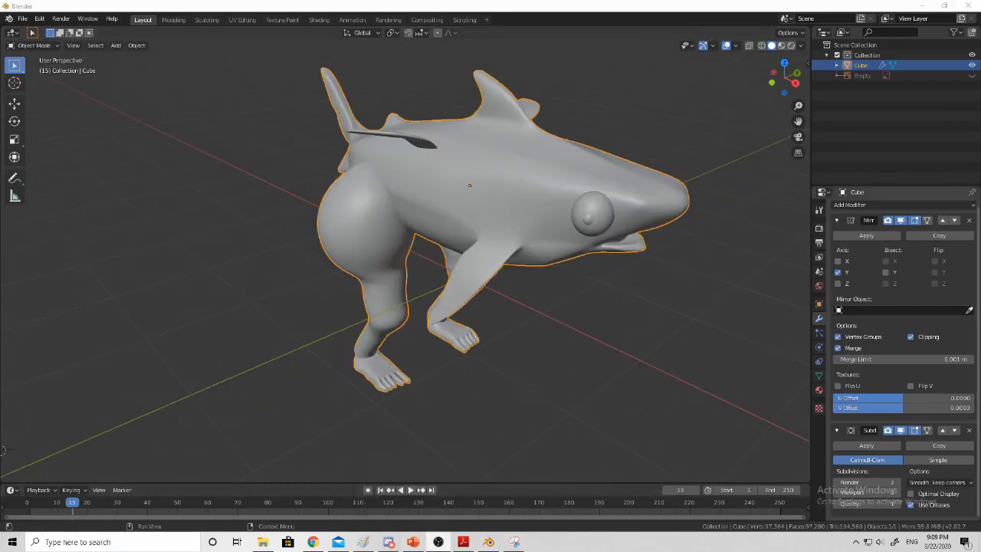